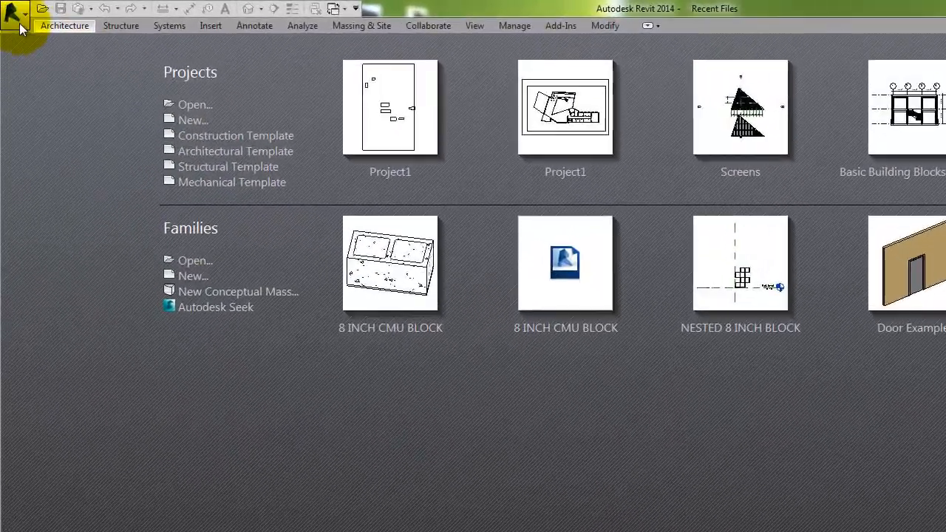
Step: Create a new project from the Architectural Template
click(21, 28)
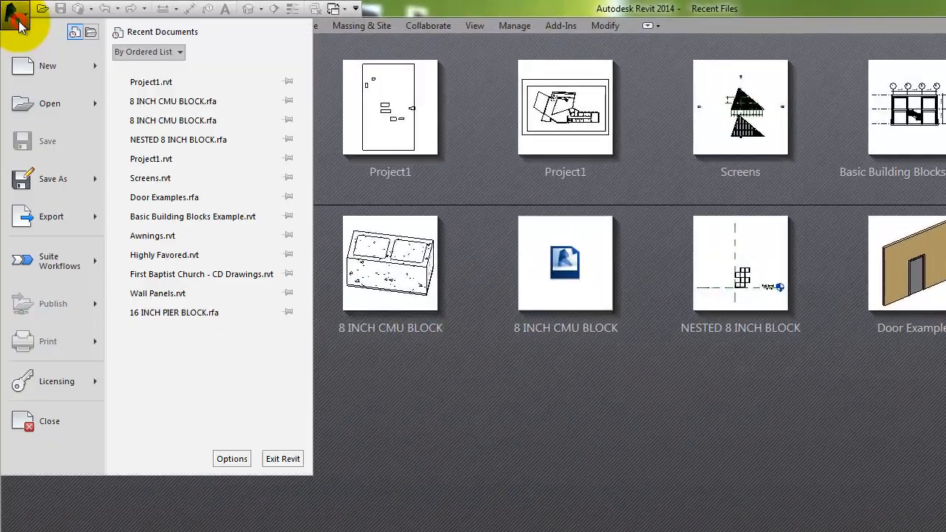
mouse_move(26, 68)
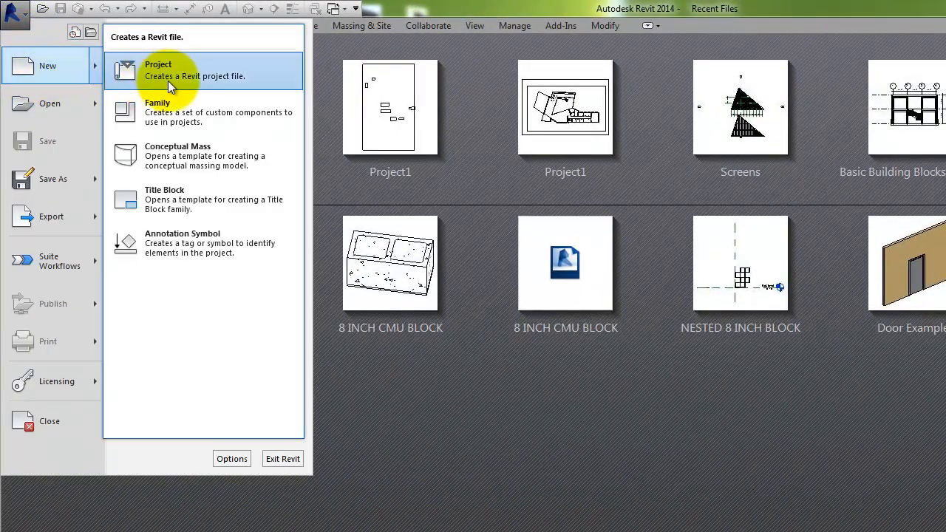
click(122, 77)
click(643, 359)
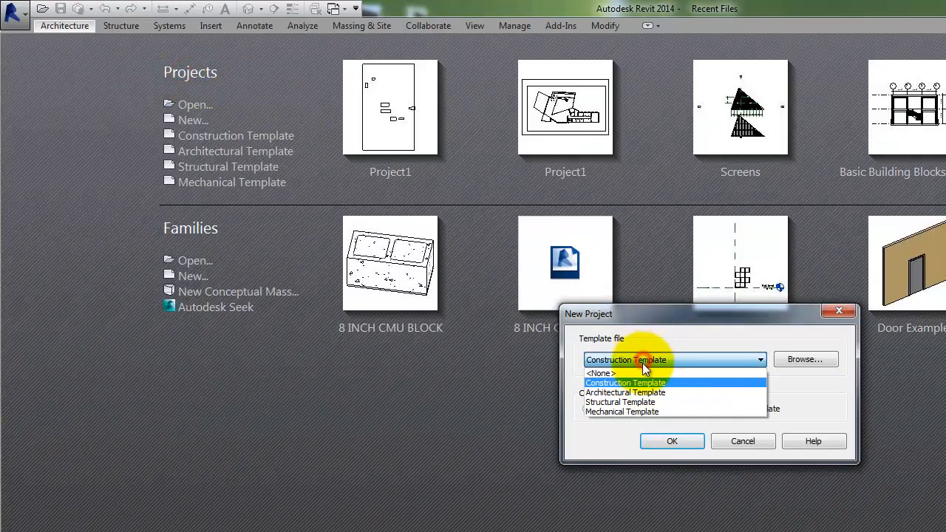
click(643, 389)
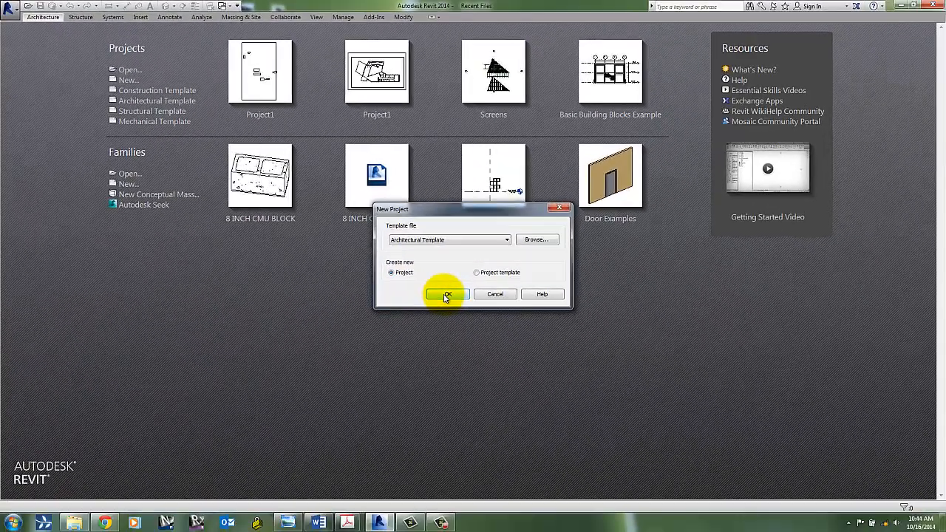
click(446, 295)
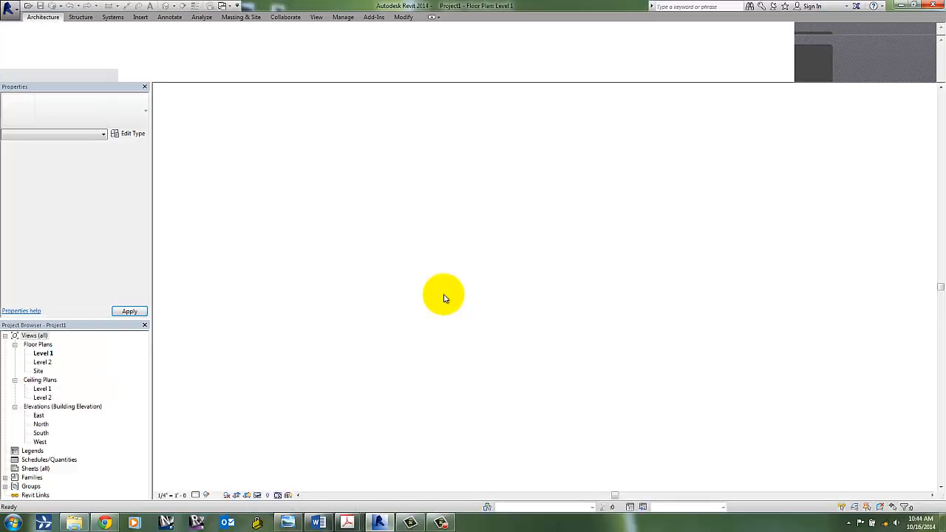
middle_drag(559, 296, 519, 292)
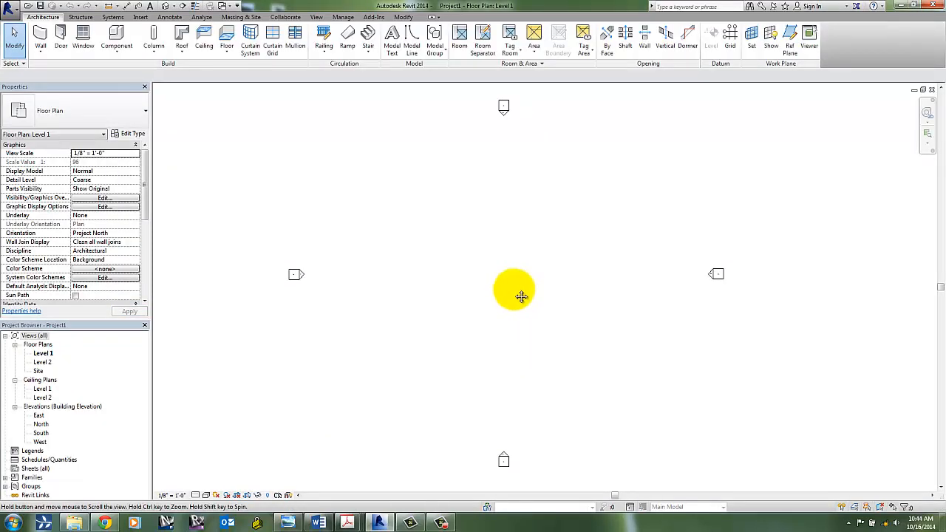
Step: Start an in-place mass, dismiss the Show Mass notice and accept the name Mass 1
click(243, 18)
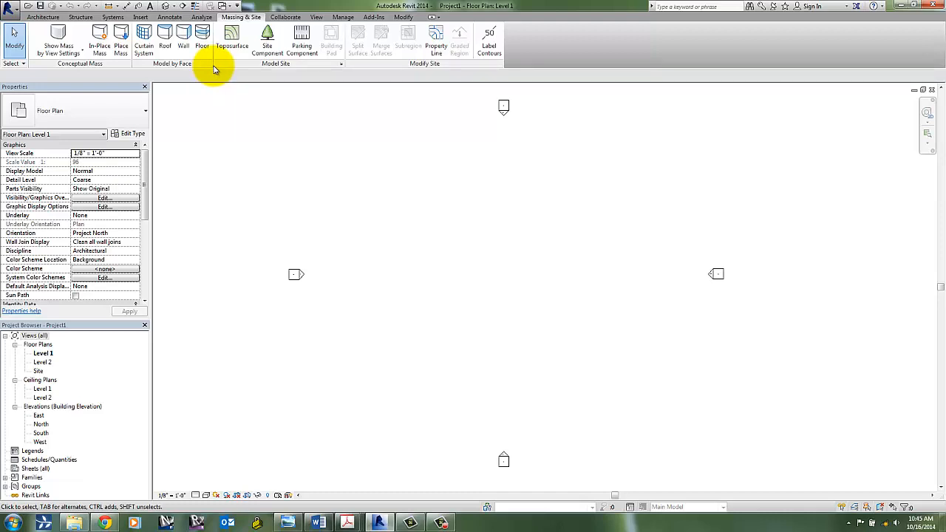
click(99, 45)
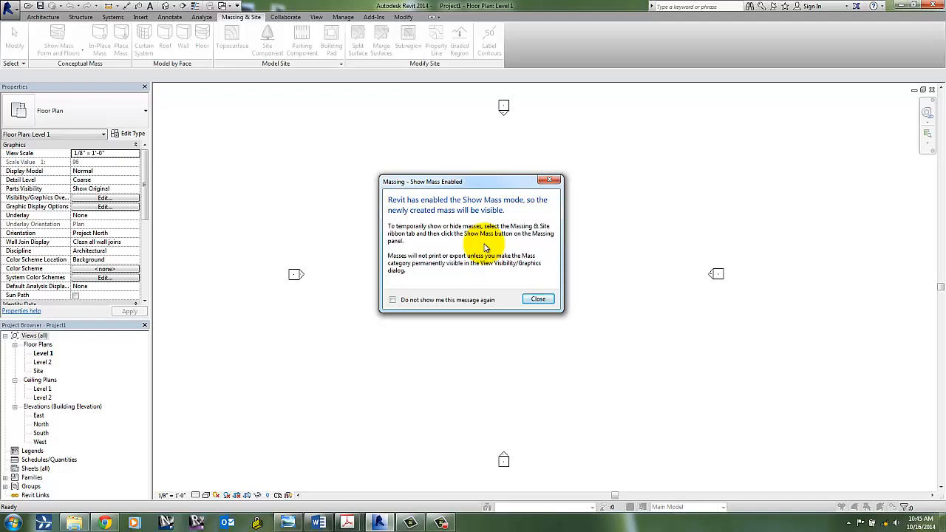
click(538, 299)
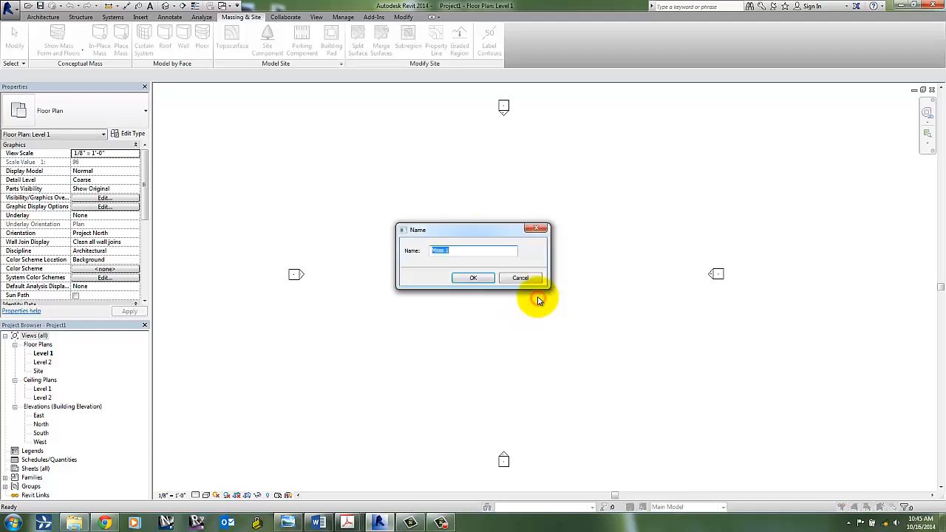
click(473, 278)
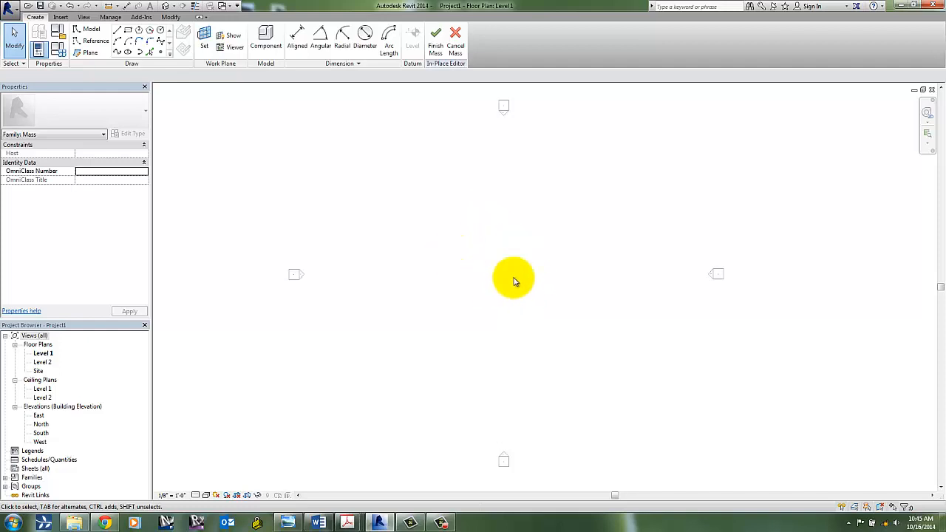
Step: Change the Windows color scheme to Windows 7 Basic in the performance prompt
mouse_move(519, 280)
middle_down()
mouse_move(490, 276)
mouse_move(497, 287)
mouse_move(477, 271)
middle_up()
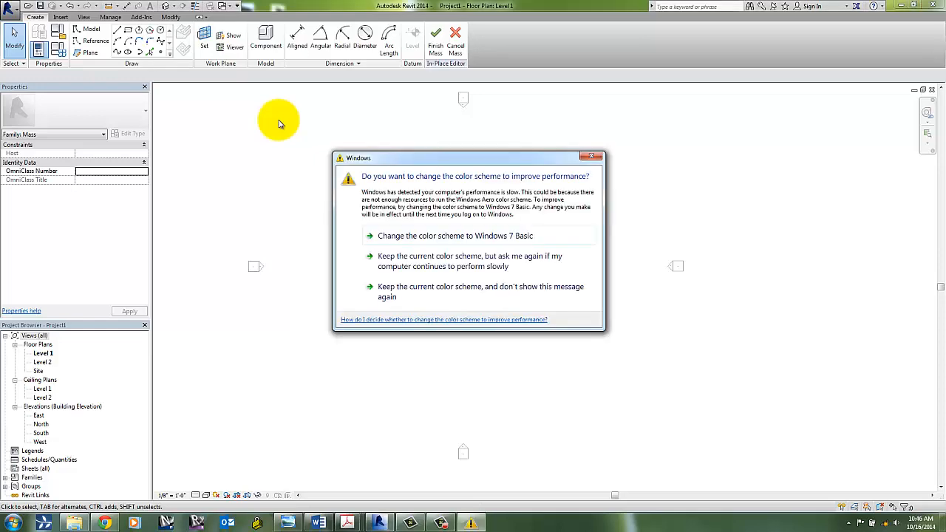
click(519, 236)
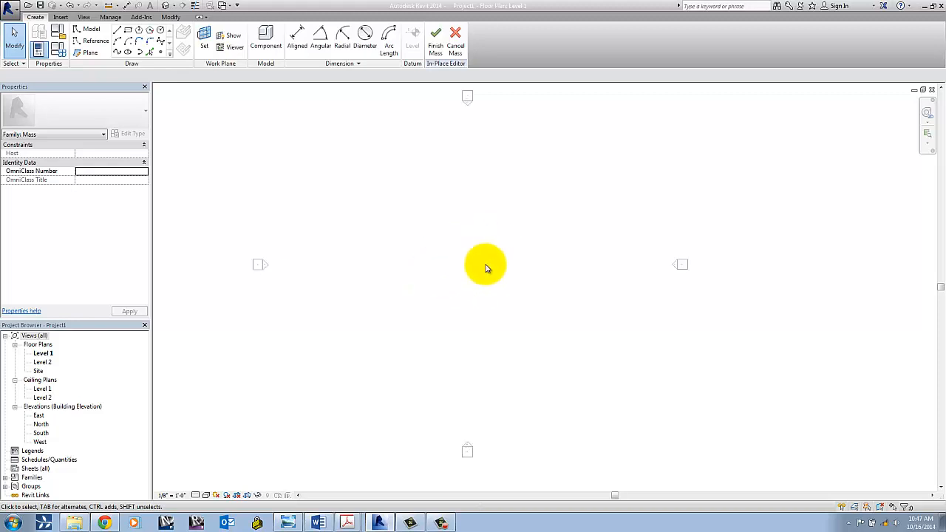
Step: Draw a model-line rectangle about 17' by 12' on Level 1, midway between the elevation markers
middle_drag(486, 267, 490, 281)
scroll(484, 275, down, 1)
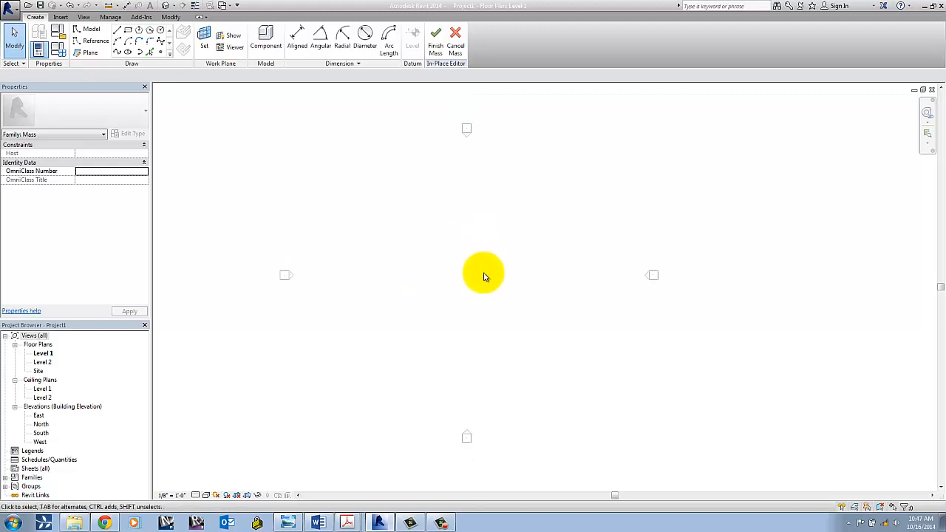
click(127, 31)
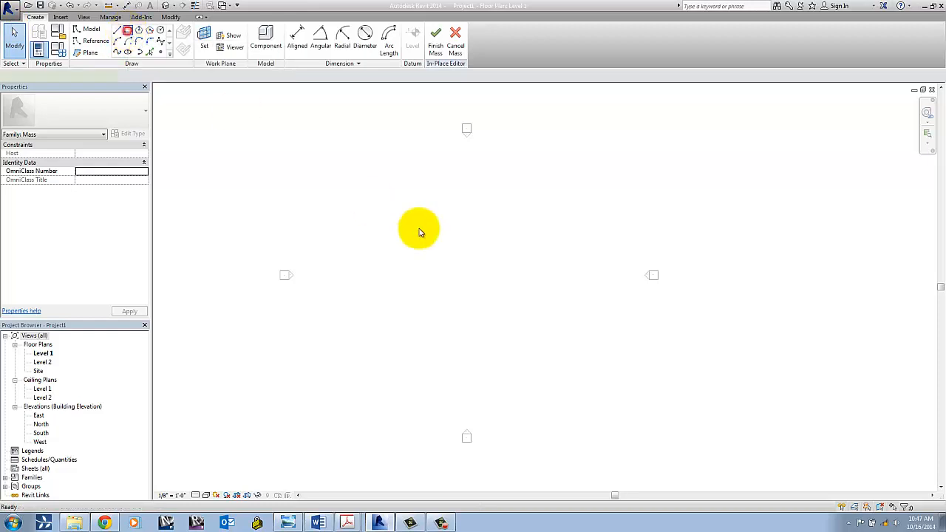
click(444, 260)
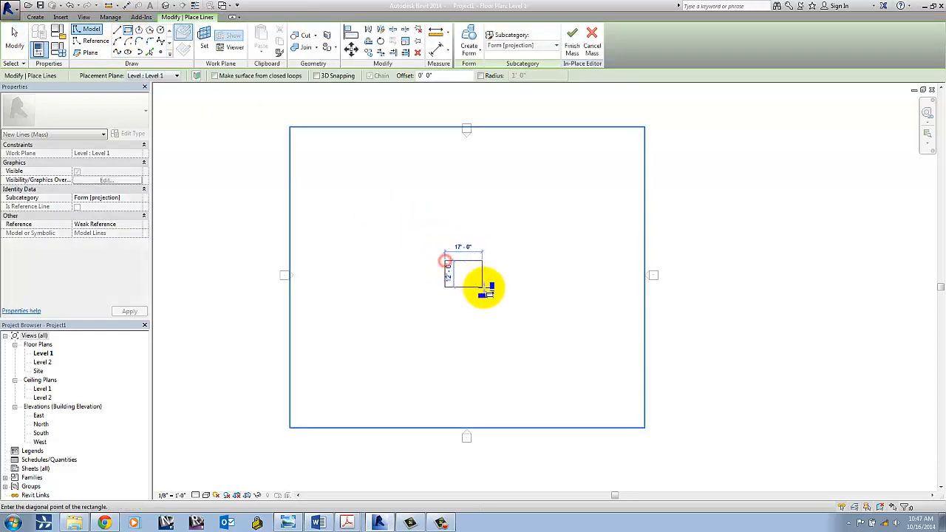
click(482, 284)
scroll(470, 287, up, 3)
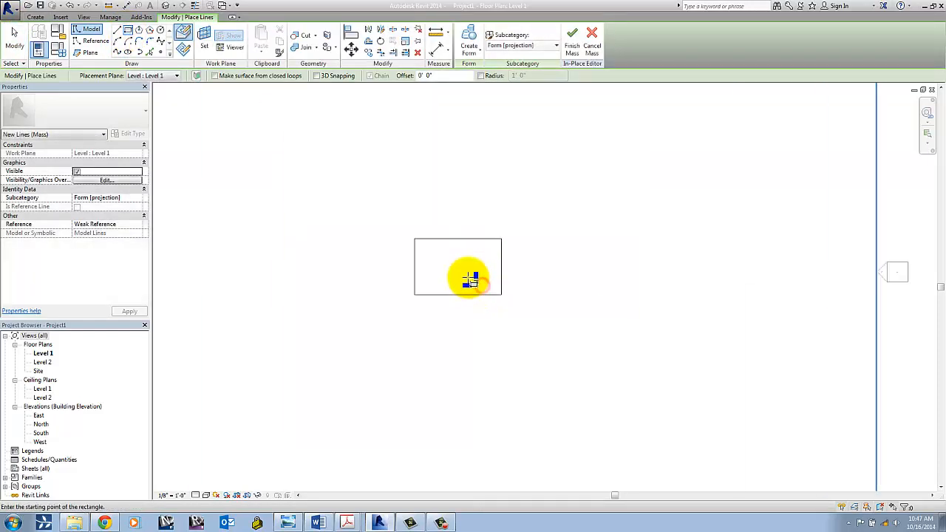
scroll(468, 284, down, 2)
key(Escape)
scroll(463, 283, up, 2)
middle_drag(464, 284, 464, 293)
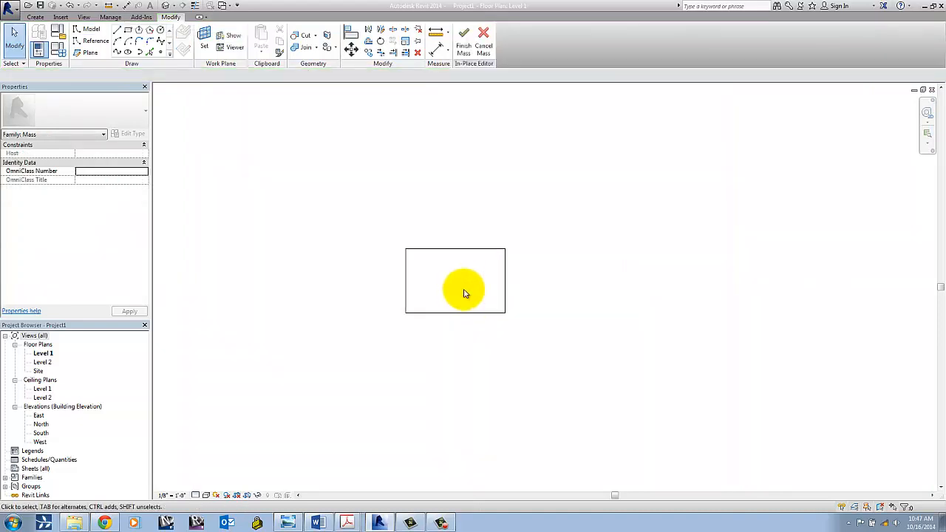
Step: Open the default 3D view and tile it with the Level 1 floor plan
click(166, 6)
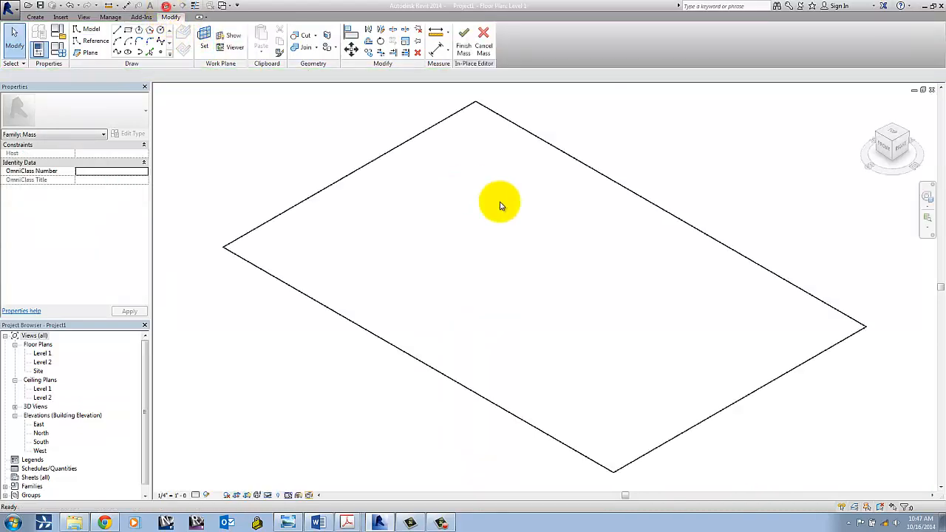
key(w)
key(t)
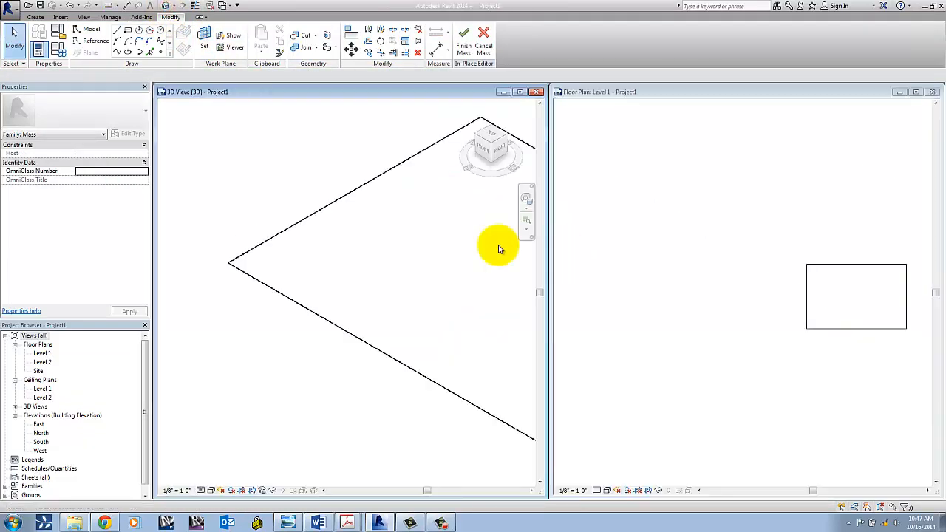
Step: Re-tile the windows with the Level 1 plan ahead of the 3D view and frame the rectangle fully in both
click(617, 148)
key(w)
key(t)
middle_drag(469, 212, 362, 222)
scroll(377, 294, up, 2)
click(728, 189)
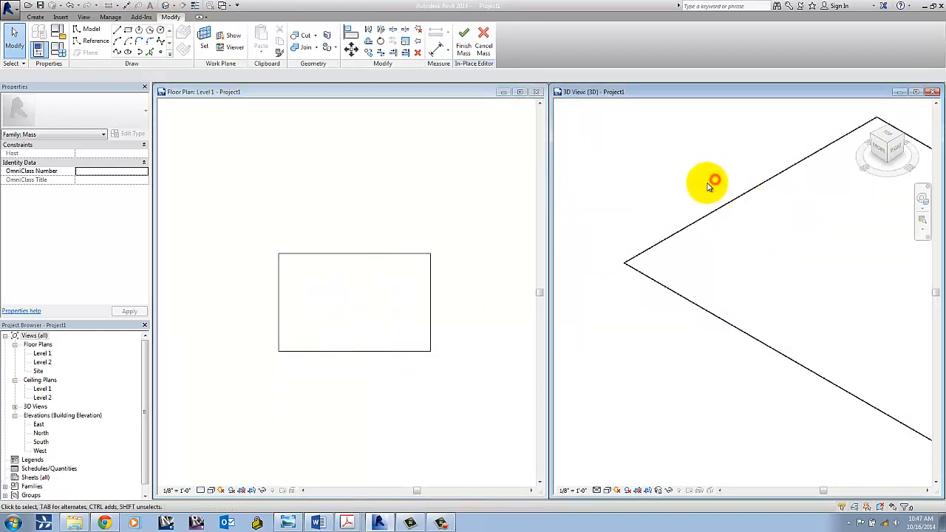
scroll(709, 184, down, 3)
middle_drag(710, 184, 636, 228)
scroll(720, 247, down, 1)
middle_drag(721, 249, 723, 260)
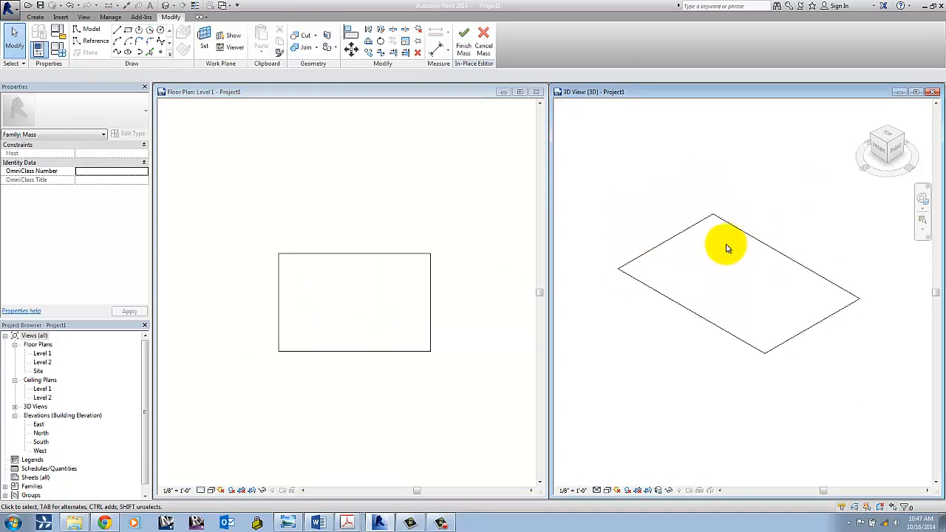
middle_drag(620, 224, 630, 238)
click(394, 189)
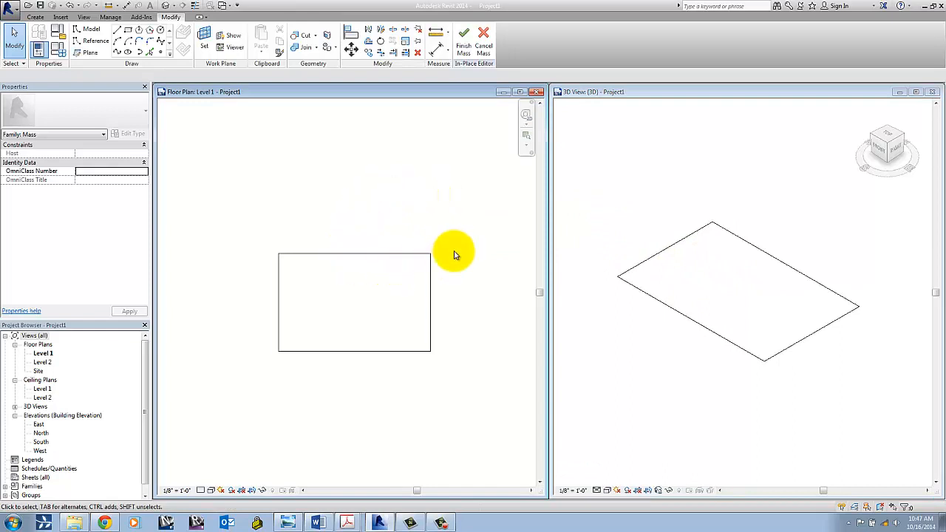
click(440, 223)
click(686, 202)
scroll(665, 202, down, 2)
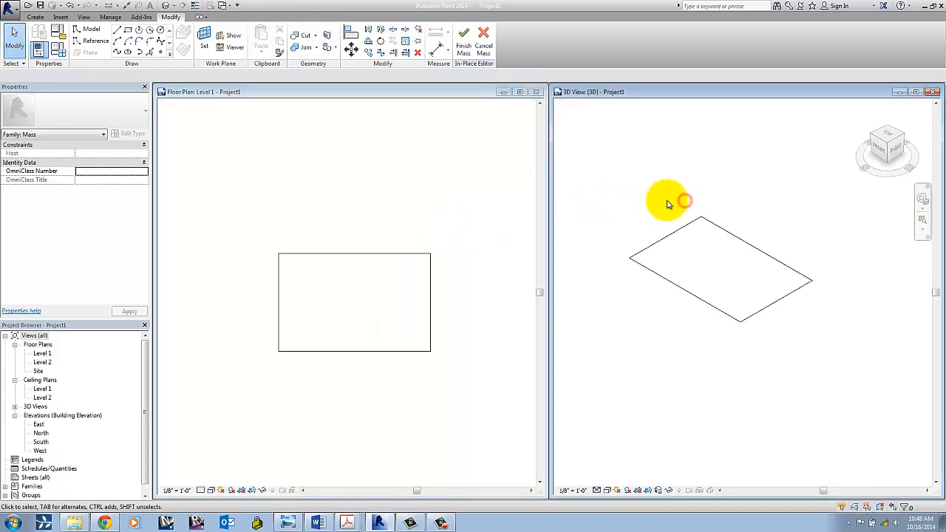
middle_drag(667, 207, 663, 264)
key(Tab)
click(667, 286)
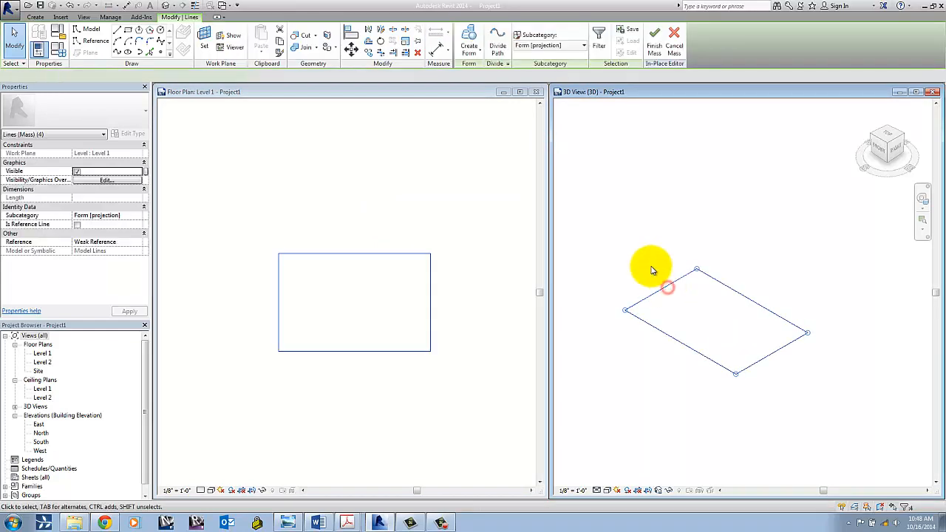
click(651, 271)
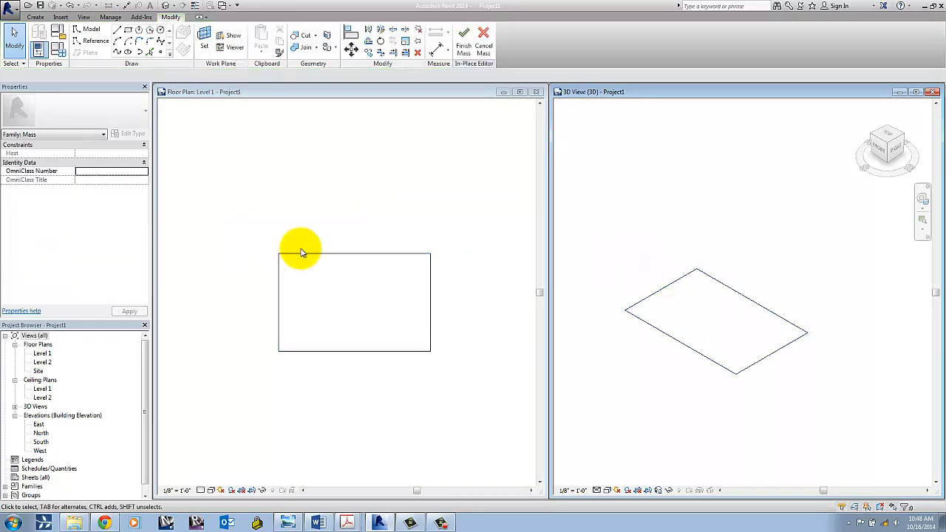
Step: Create a solid form from the rectangle's whole four-line chain, selected in the 3D view
key(Tab)
click(658, 274)
scroll(687, 299, up, 3)
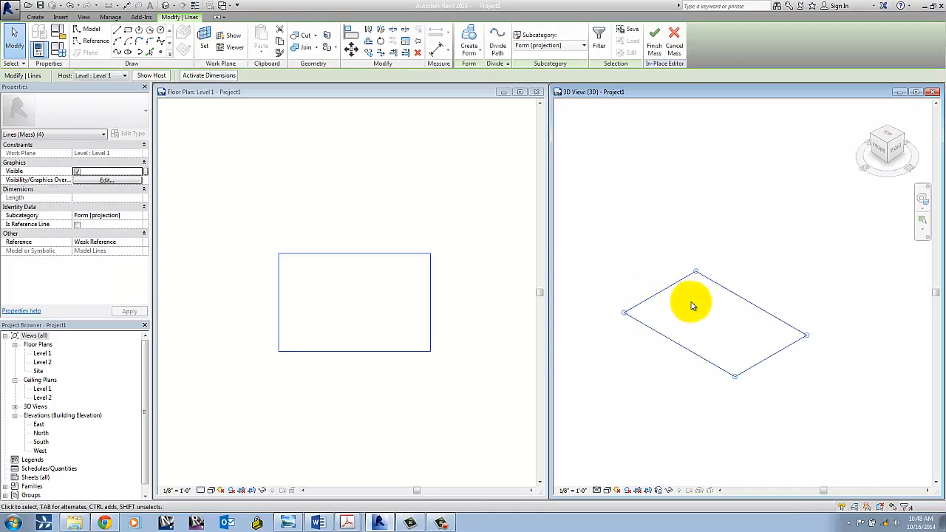
middle_drag(701, 310, 702, 311)
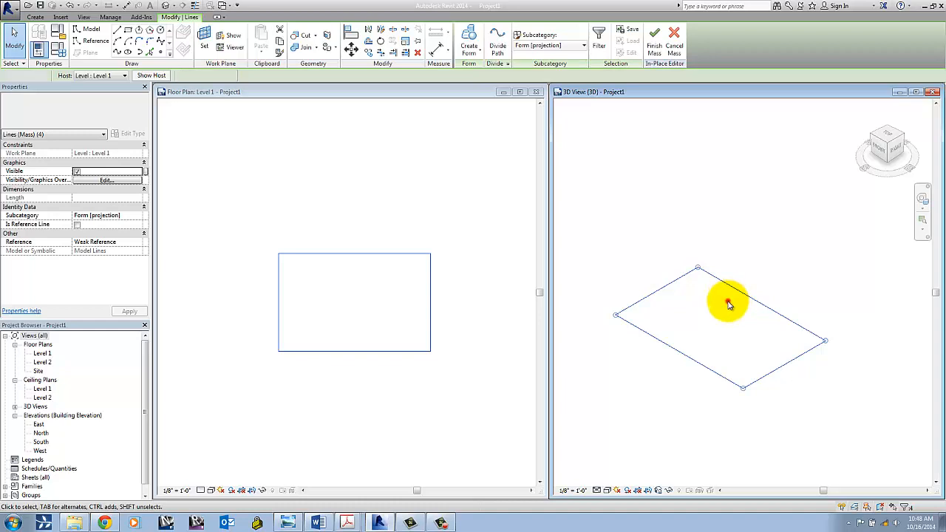
click(729, 300)
click(737, 292)
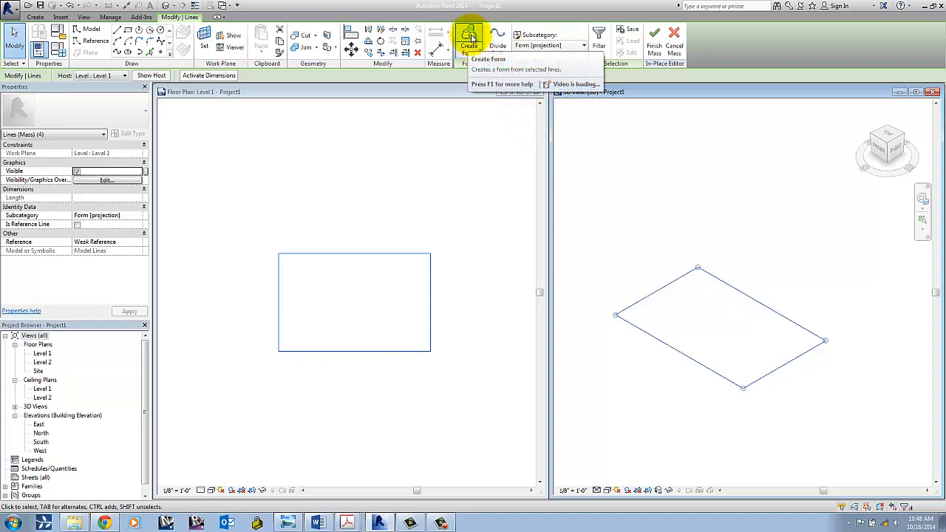
click(473, 52)
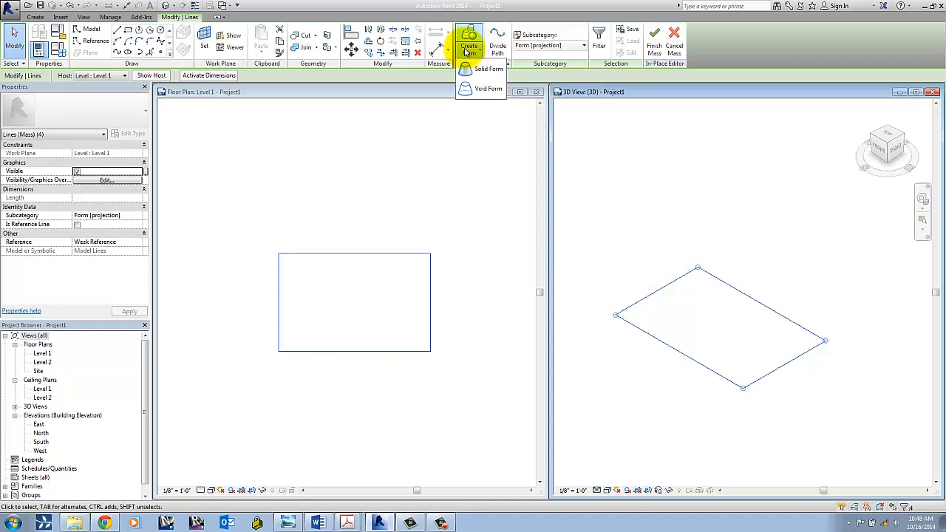
click(468, 49)
click(468, 39)
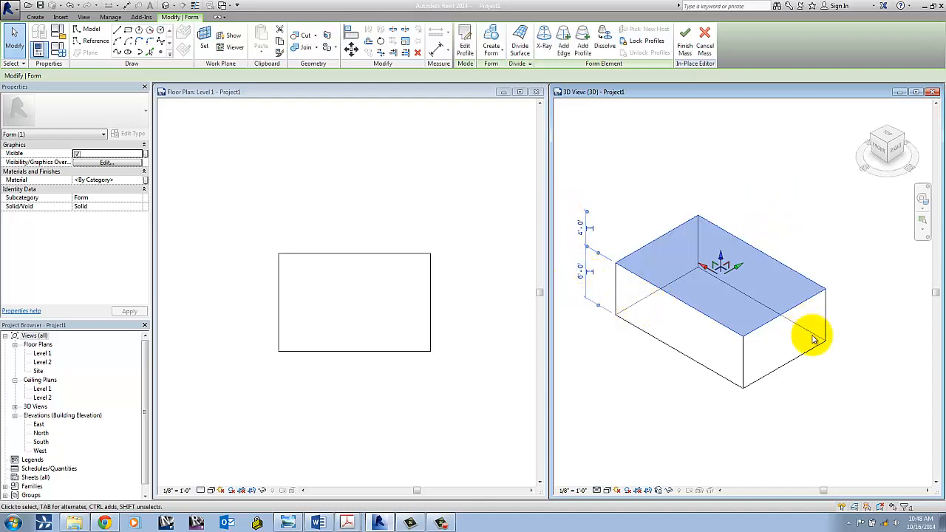
Step: Set the height of the box form to 8'
click(580, 281)
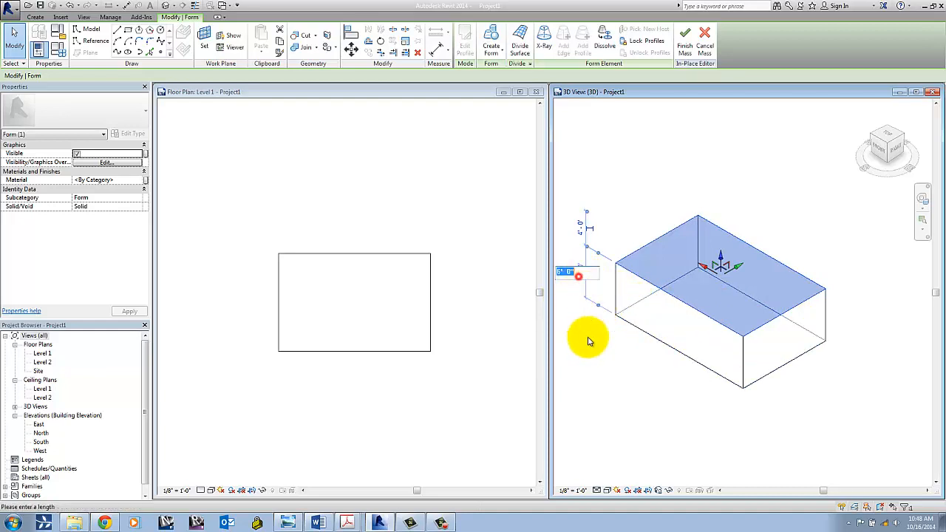
text(6)
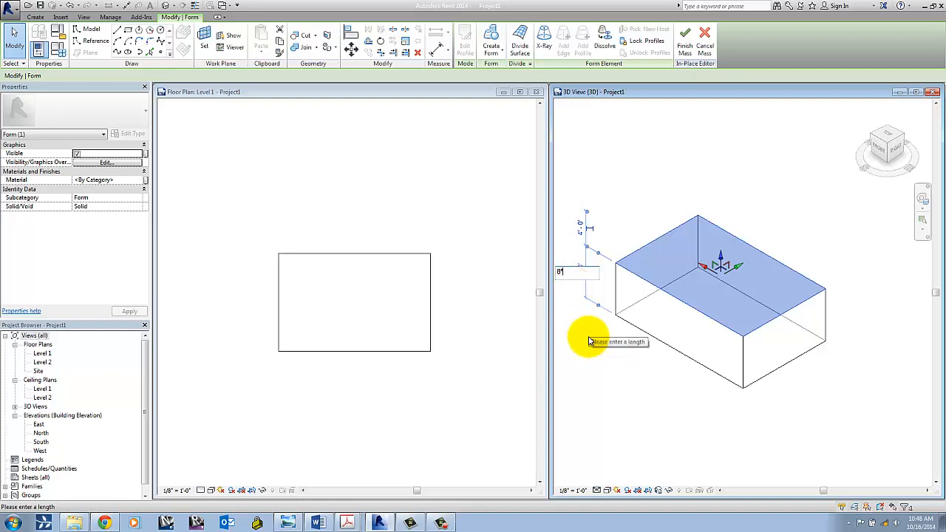
key(Return)
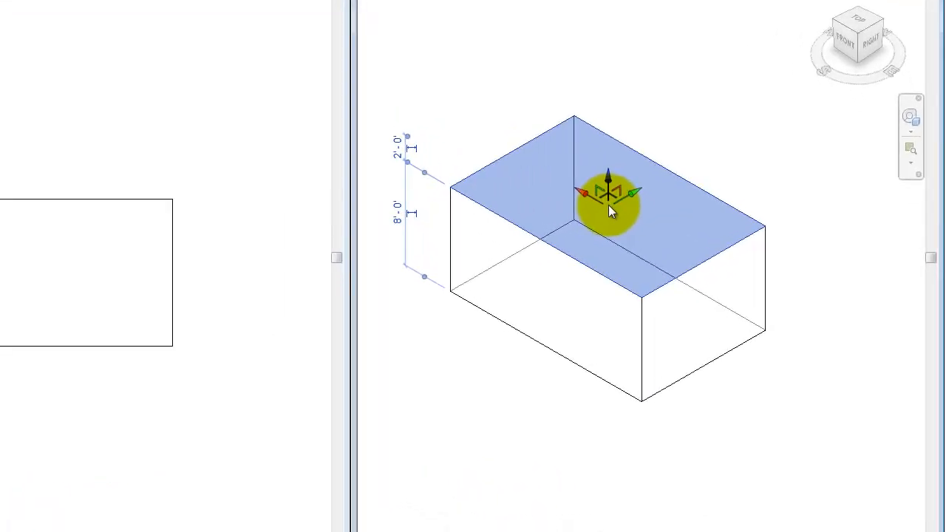
scroll(606, 204, up, 2)
scroll(607, 206, down, 2)
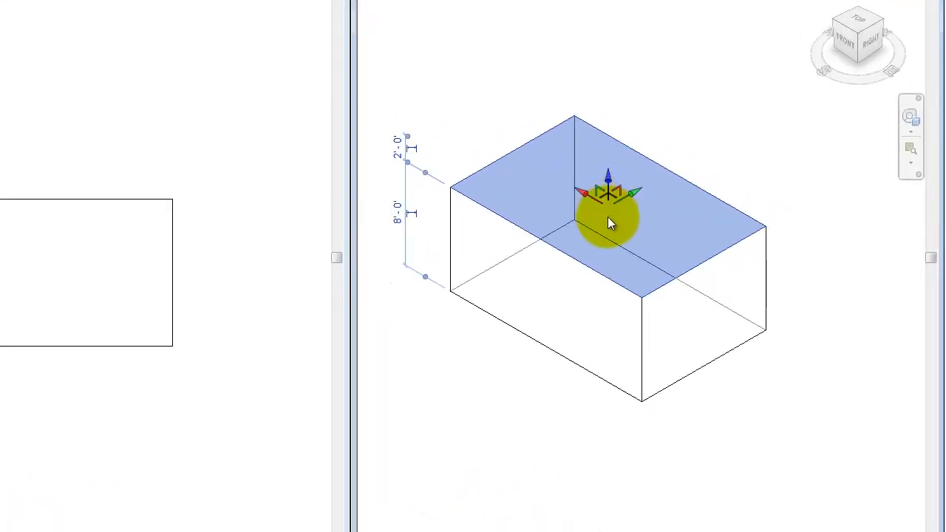
middle_drag(608, 216, 619, 223)
shift+middle_drag(743, 196, 557, 323)
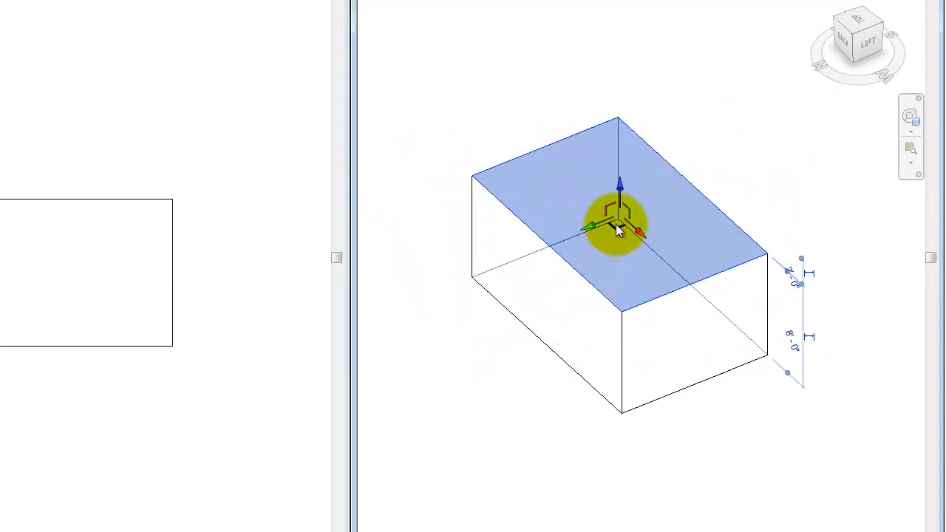
Step: Shift the box form's top face sideways over the base and raise it to about 11'-3" so the sides slope
scroll(620, 265, up, 2)
scroll(620, 264, down, 2)
shift+middle_drag(650, 269, 687, 268)
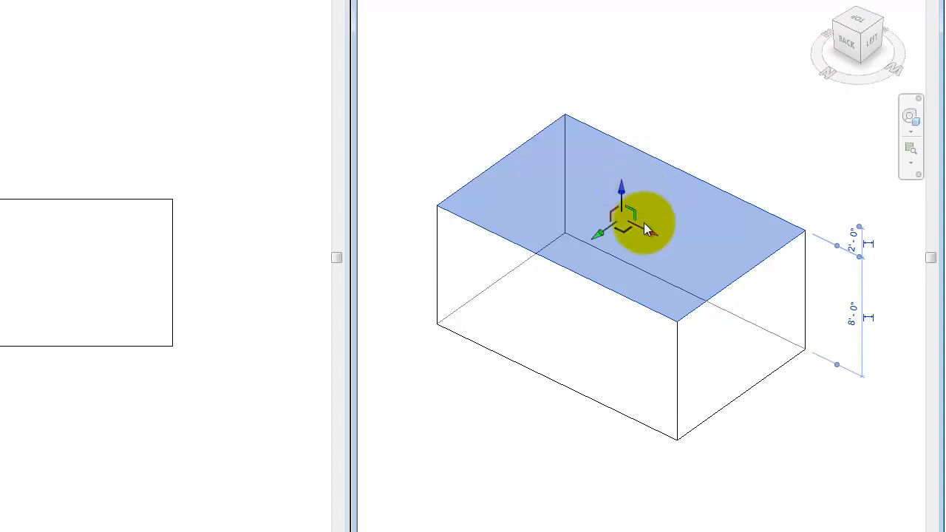
mouse_move(651, 235)
mouse_down()
mouse_move(690, 242)
mouse_move(615, 266)
mouse_move(652, 263)
mouse_move(599, 253)
mouse_move(615, 239)
mouse_move(664, 227)
mouse_move(669, 244)
mouse_move(650, 240)
mouse_up()
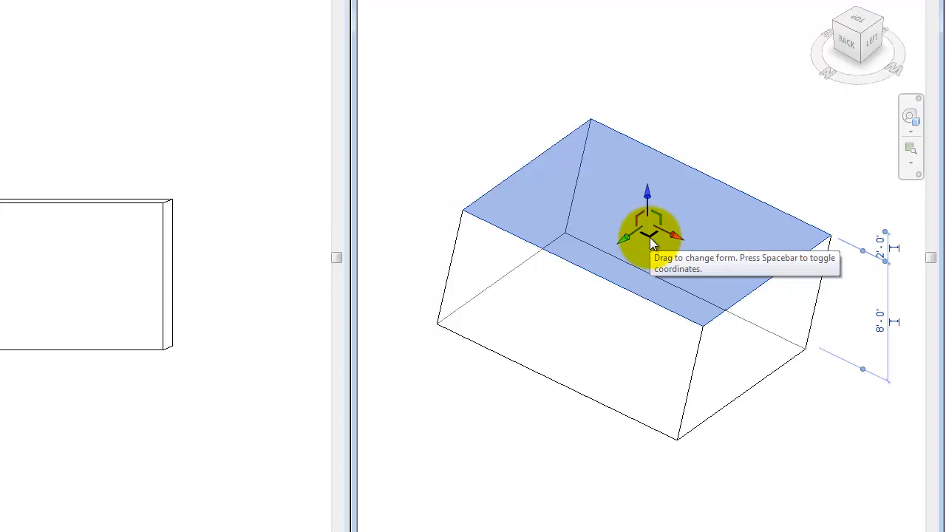
mouse_move(650, 244)
mouse_down()
mouse_move(641, 267)
mouse_move(604, 259)
mouse_move(609, 241)
mouse_move(635, 225)
mouse_move(669, 236)
mouse_move(664, 255)
mouse_move(641, 250)
mouse_up()
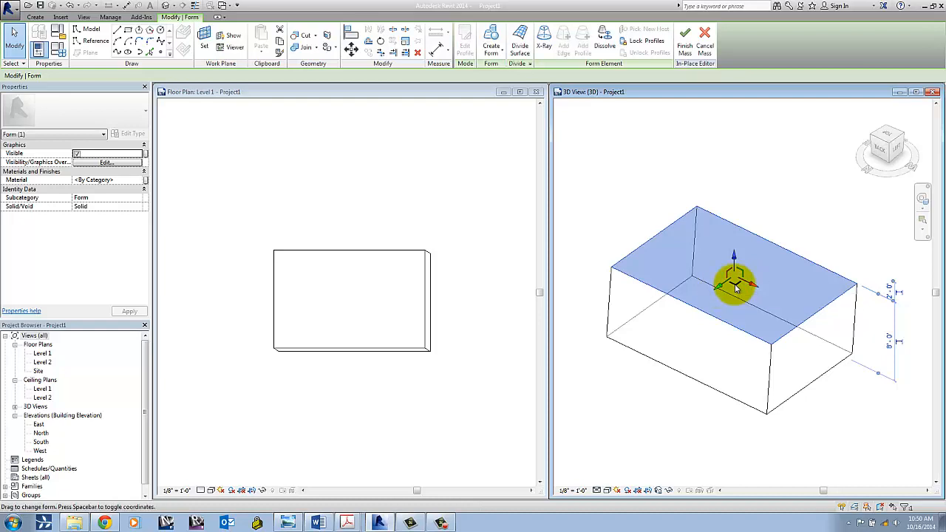
drag(736, 288, 760, 253)
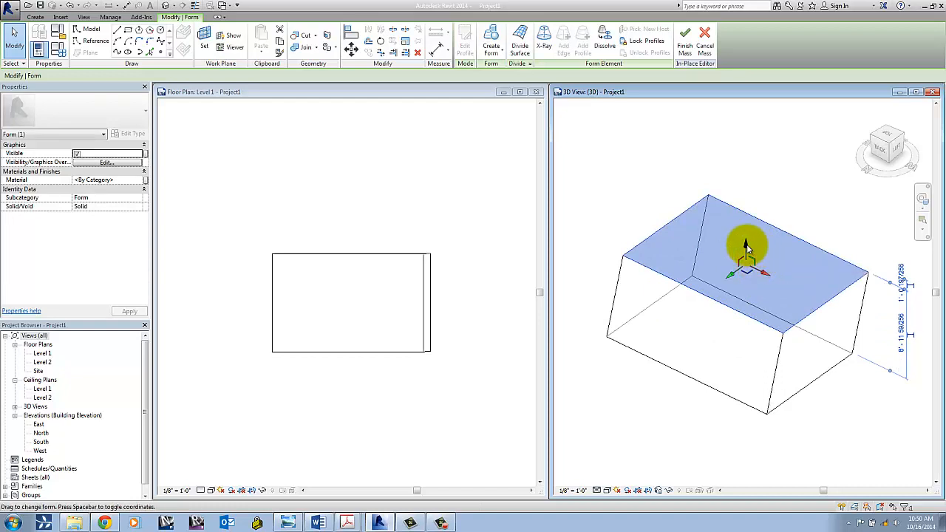
mouse_move(753, 258)
mouse_down()
mouse_move(757, 276)
mouse_move(740, 259)
mouse_move(746, 246)
mouse_move(768, 277)
mouse_move(745, 279)
mouse_move(754, 239)
mouse_move(773, 276)
mouse_move(744, 269)
mouse_move(718, 232)
mouse_move(725, 218)
mouse_move(743, 269)
mouse_up()
click(791, 210)
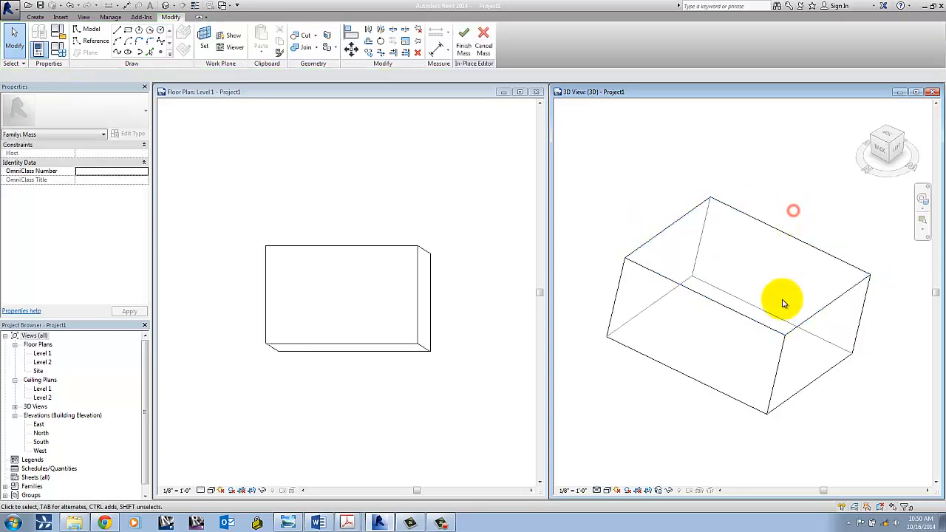
Step: Move the short edge at one end of the top face inward to narrow the top
click(812, 319)
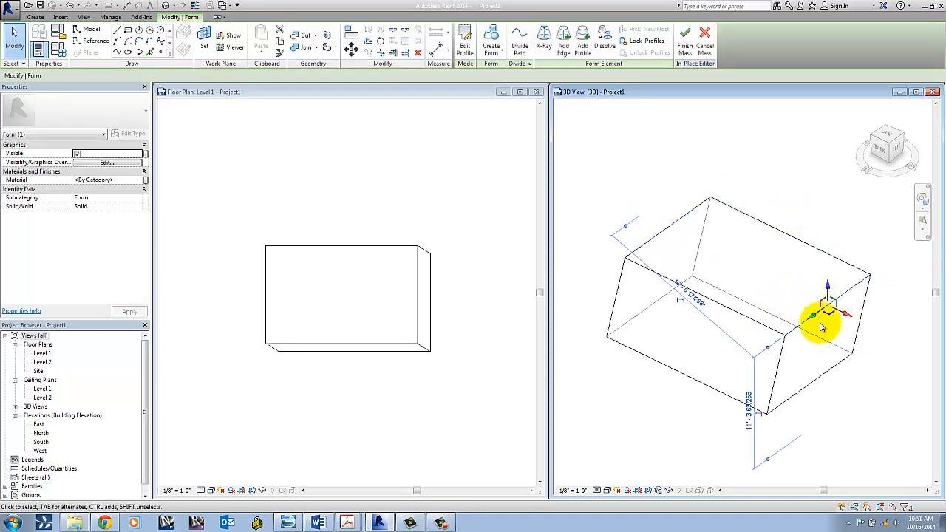
drag(840, 317, 788, 340)
click(777, 341)
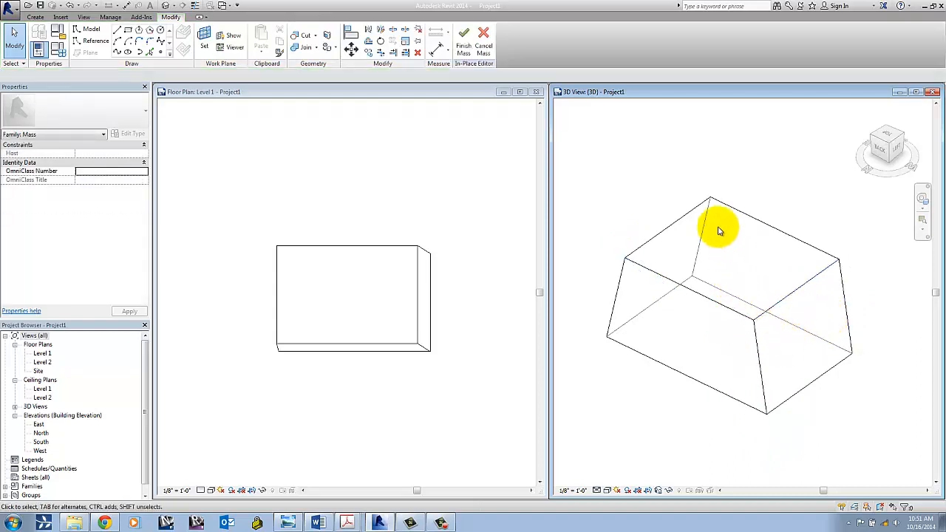
Step: Move the top face's upper-right corner in plan inward so the form becomes irregular
click(626, 257)
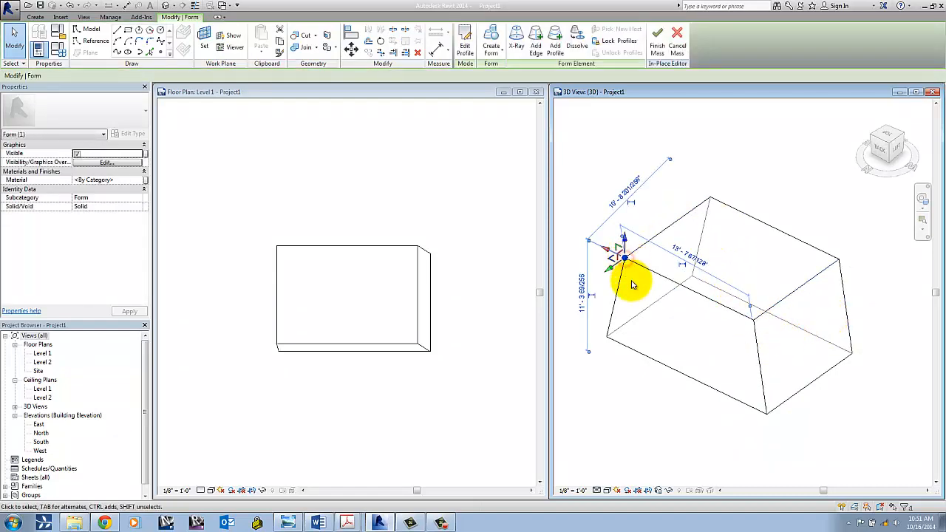
drag(610, 253, 614, 251)
drag(640, 259, 658, 276)
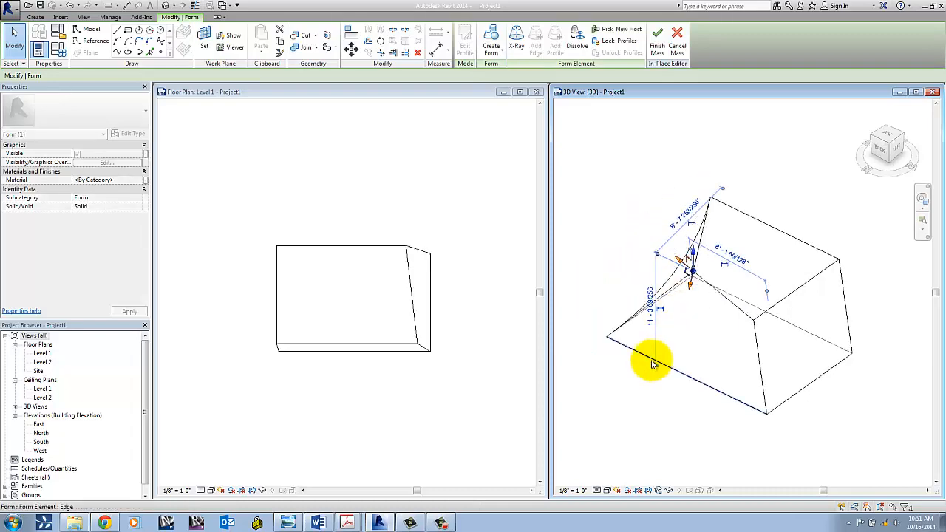
drag(653, 364, 648, 376)
shift+middle_drag(649, 376, 669, 347)
mouse_move(682, 385)
shift+middle_down()
mouse_move(659, 376)
mouse_move(683, 379)
shift+middle_up()
Step: Move the two corners at the plan's left end of the top face inward over the base
click(782, 325)
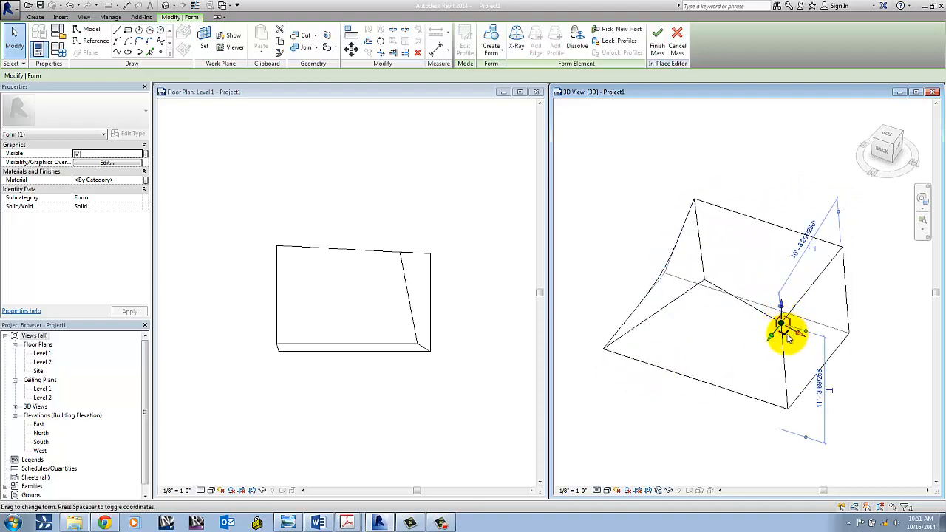
drag(788, 338, 766, 292)
shift+middle_drag(712, 376, 765, 419)
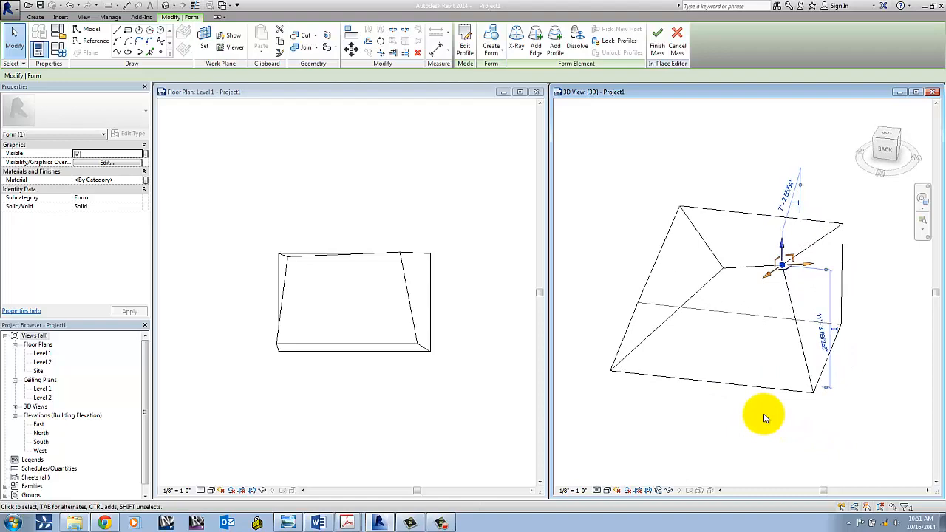
shift+middle_drag(765, 418, 773, 317)
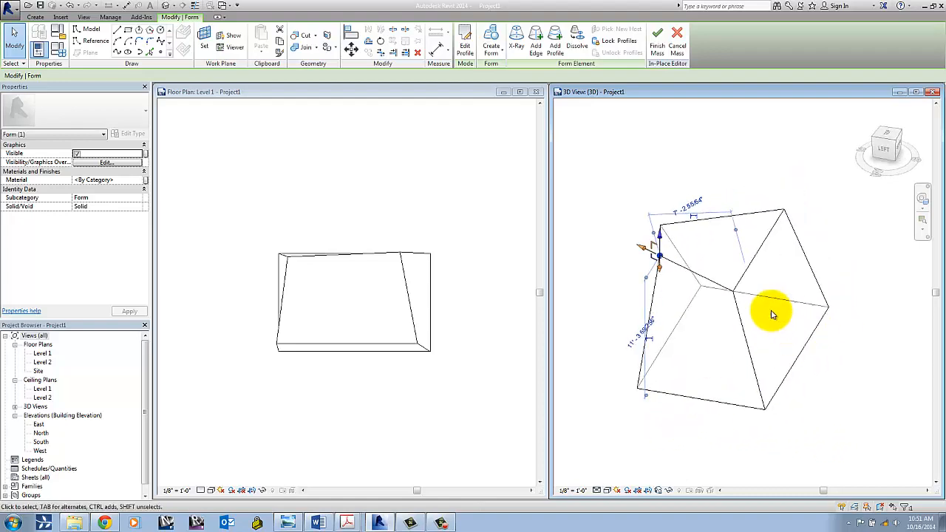
click(735, 293)
drag(741, 299, 724, 270)
shift+middle_drag(613, 329, 781, 338)
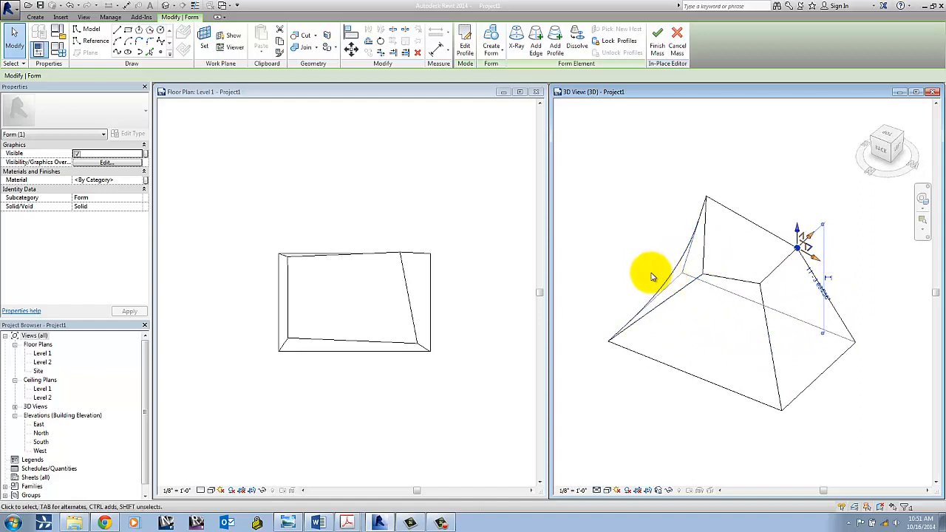
Step: Move the top face's lower-right corner in plan inward, away from the base edges
click(624, 285)
shift+middle_drag(625, 285, 749, 272)
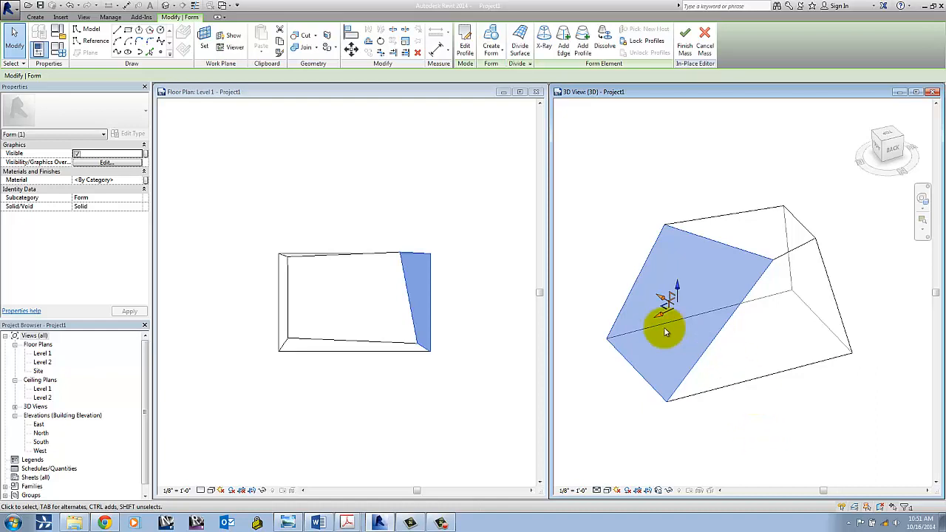
shift+middle_drag(790, 367, 804, 424)
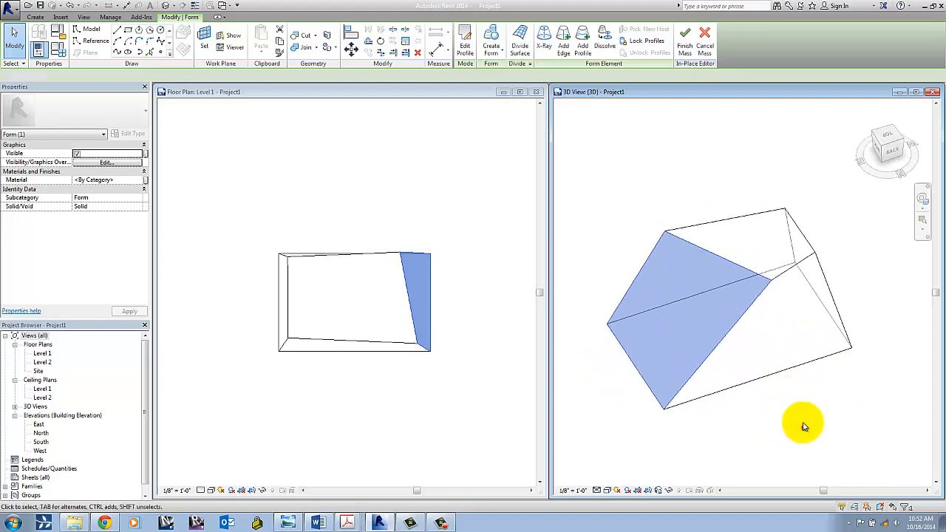
click(803, 427)
click(665, 232)
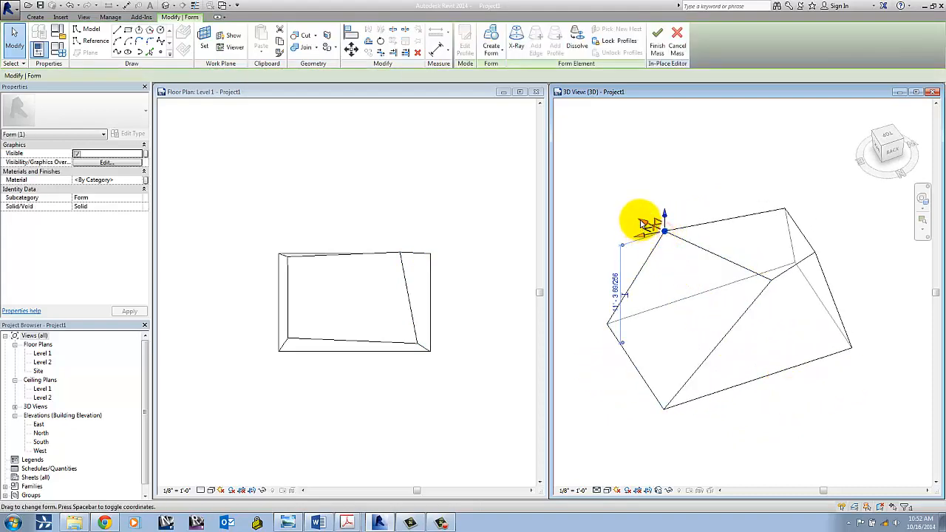
drag(641, 221, 672, 235)
shift+middle_drag(608, 244, 820, 236)
Step: Pull the top face's lower-left corner in plan further inward
click(677, 208)
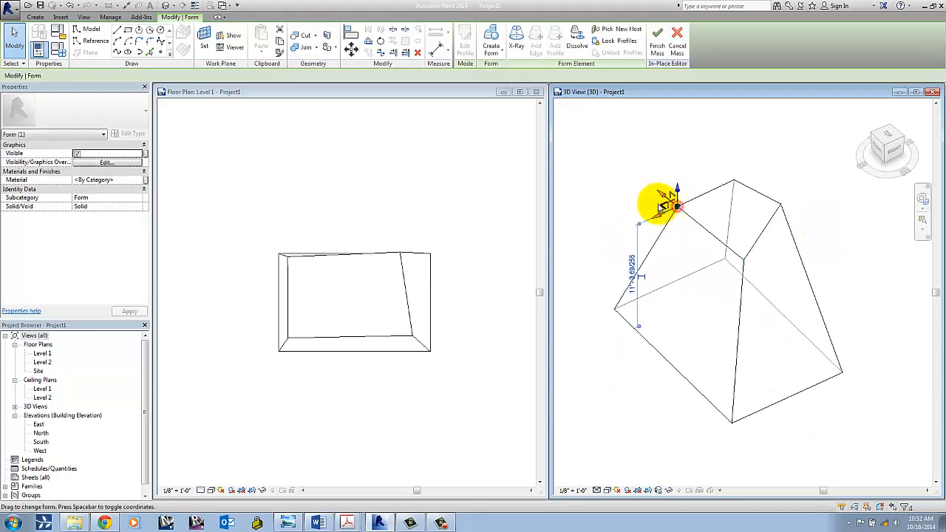
drag(661, 194, 686, 214)
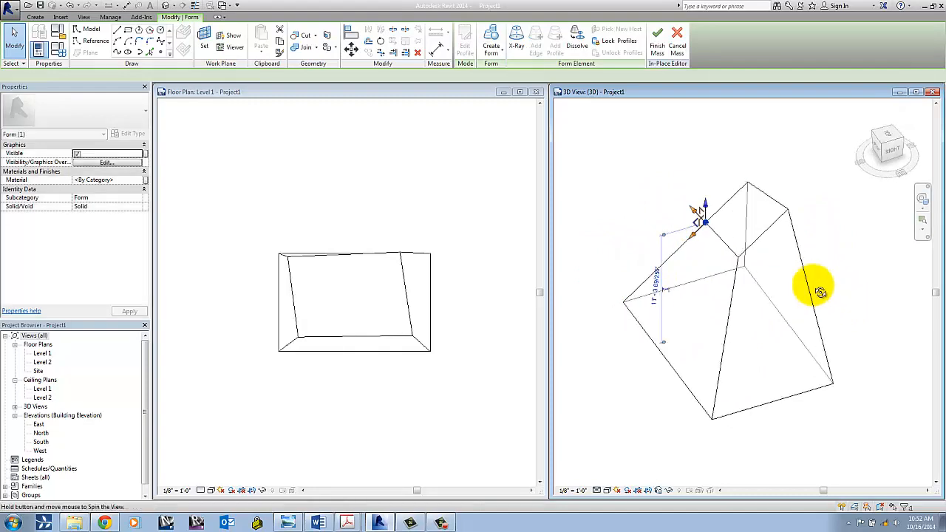
shift+middle_drag(820, 289, 805, 327)
click(848, 288)
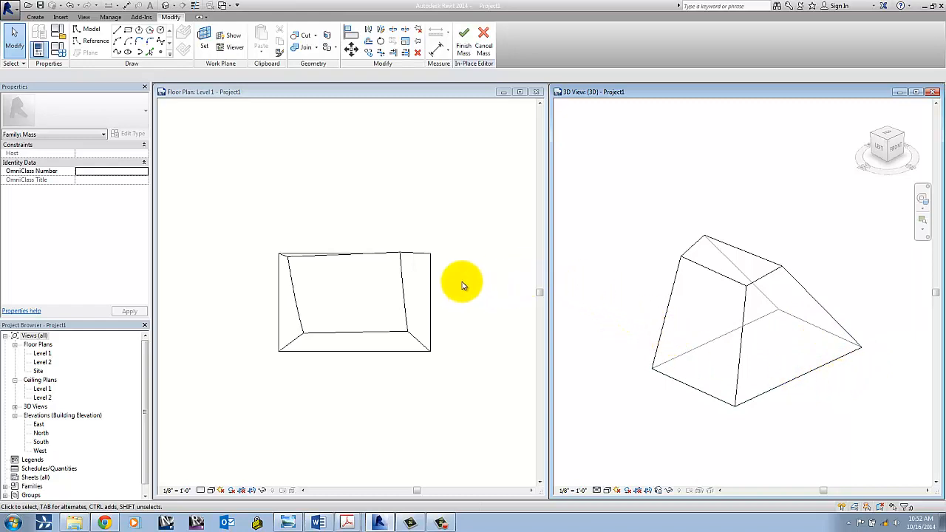
Step: Draw a small model-line rectangle on Level 1 inside the mass's top outline in the floor plan
click(365, 196)
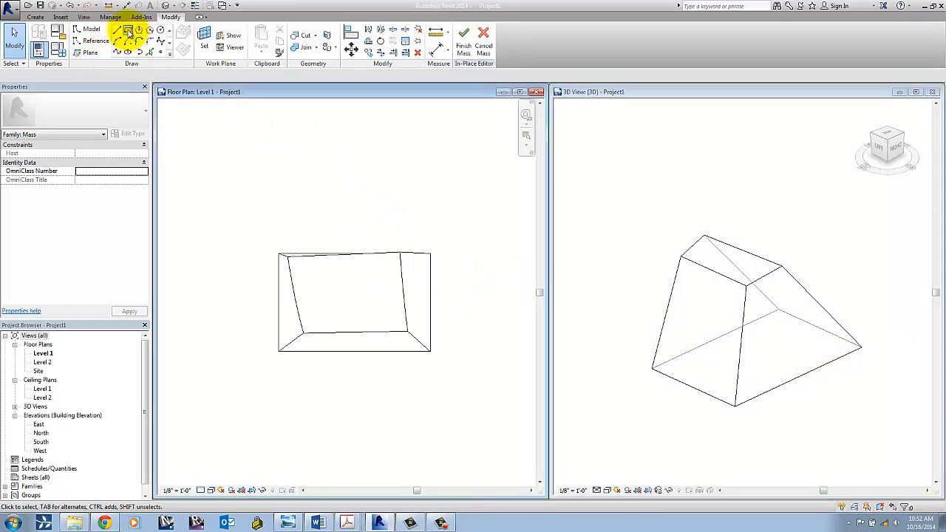
click(127, 31)
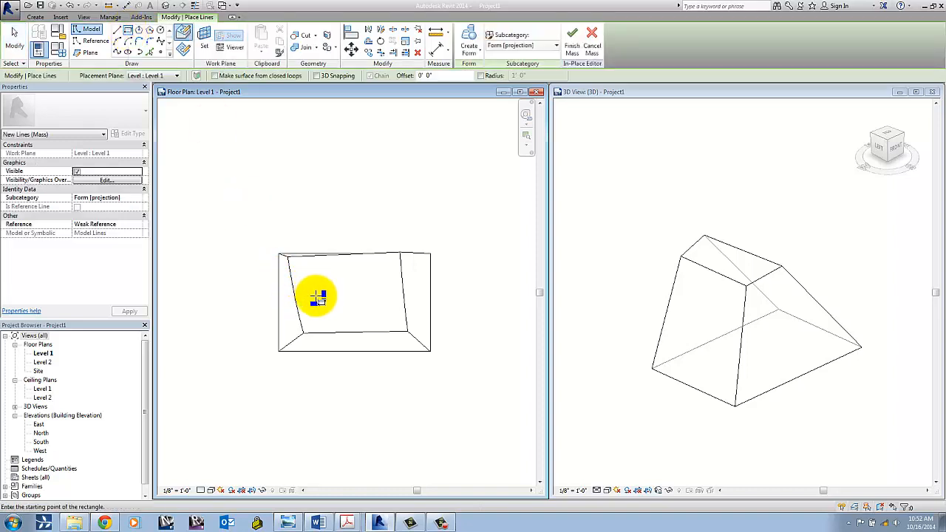
click(324, 312)
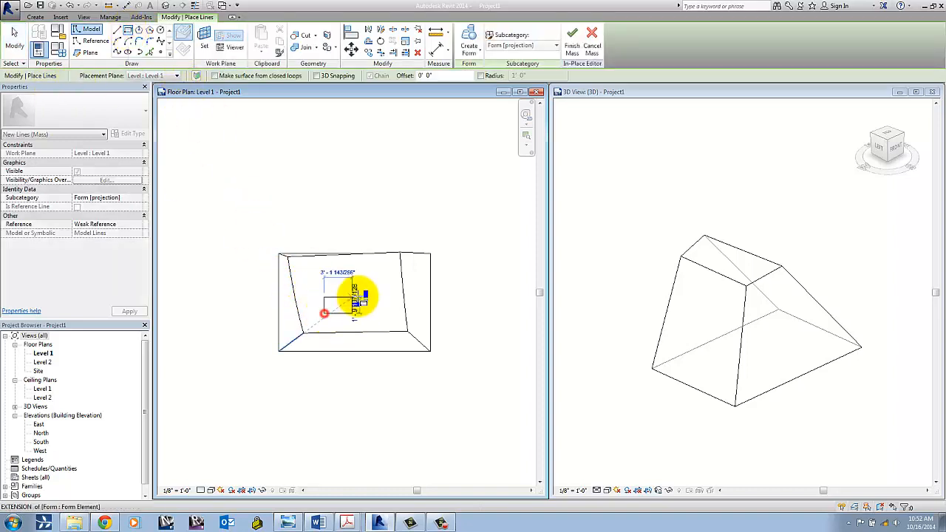
click(377, 282)
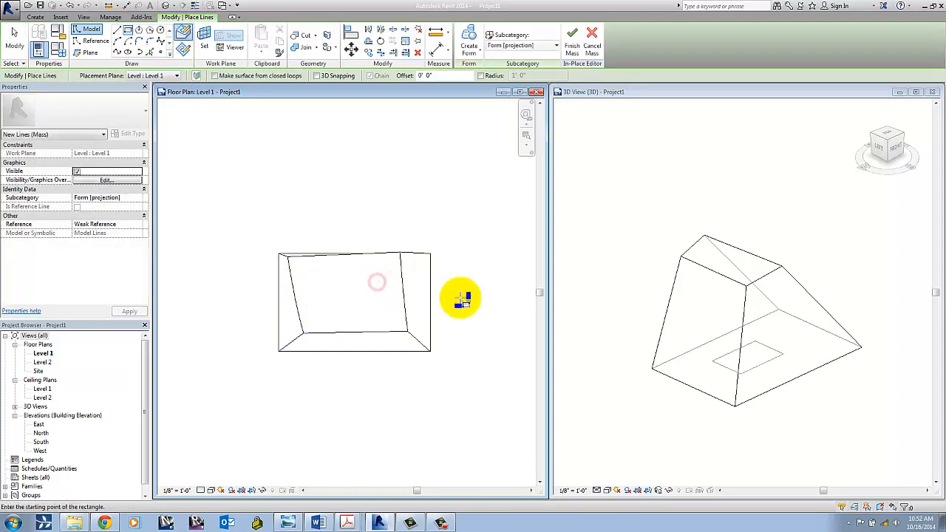
click(695, 411)
key(Escape)
key(Escape)
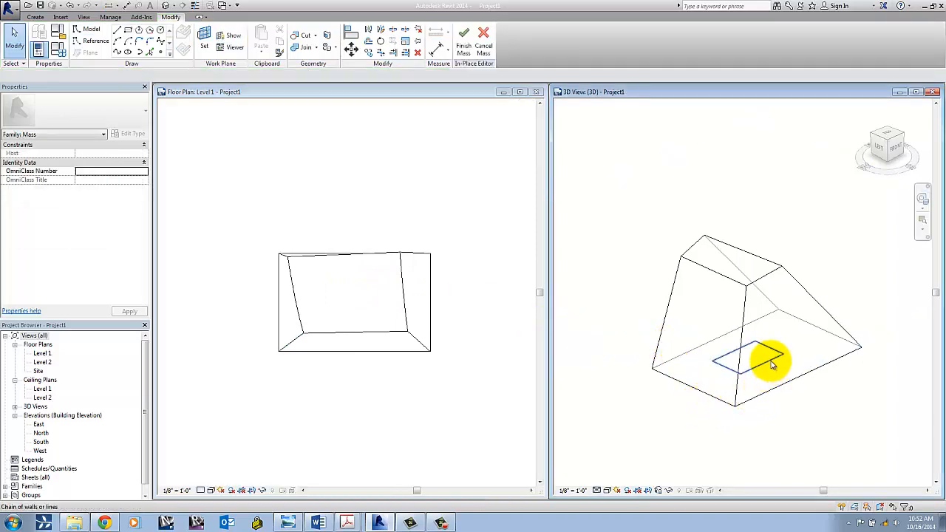
Step: Create a void form from the small rectangle's line chain and extend it up through the top to cut the mass
click(771, 362)
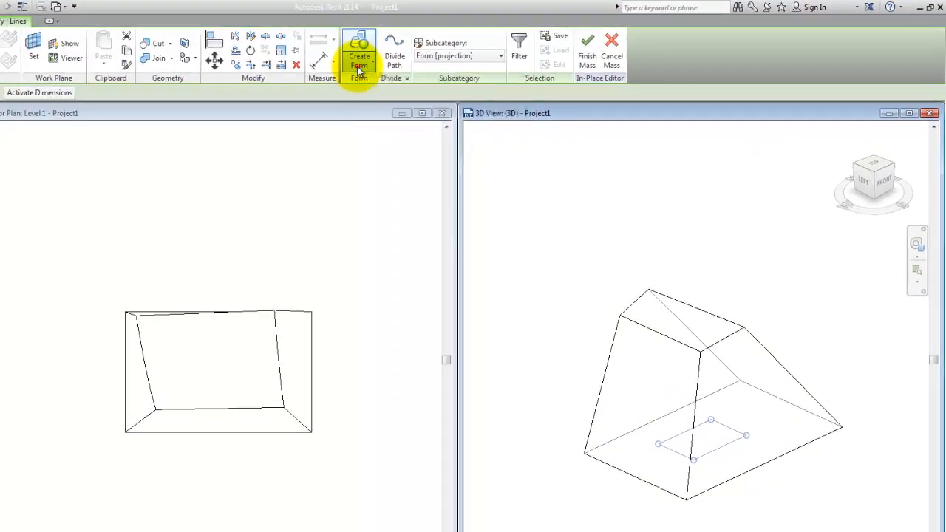
click(360, 65)
click(373, 111)
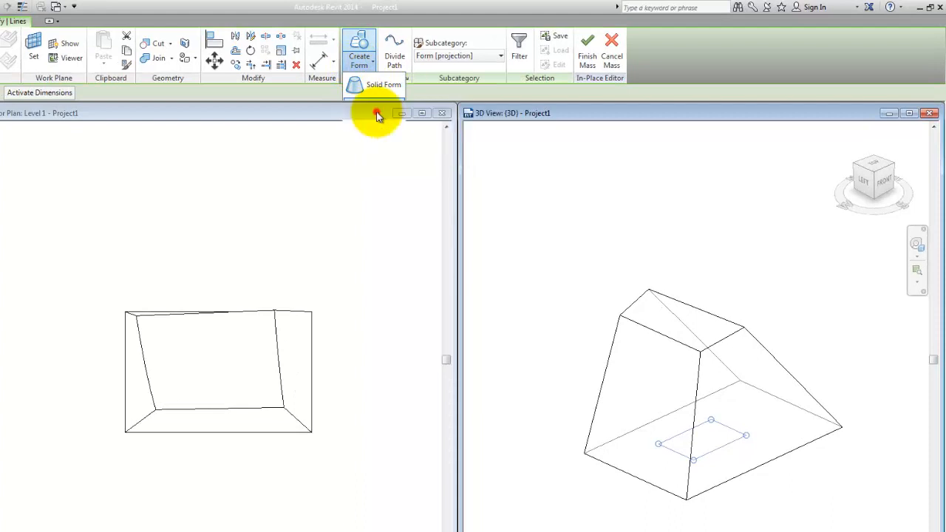
drag(706, 449, 699, 266)
click(800, 508)
shift+middle_drag(793, 317, 696, 261)
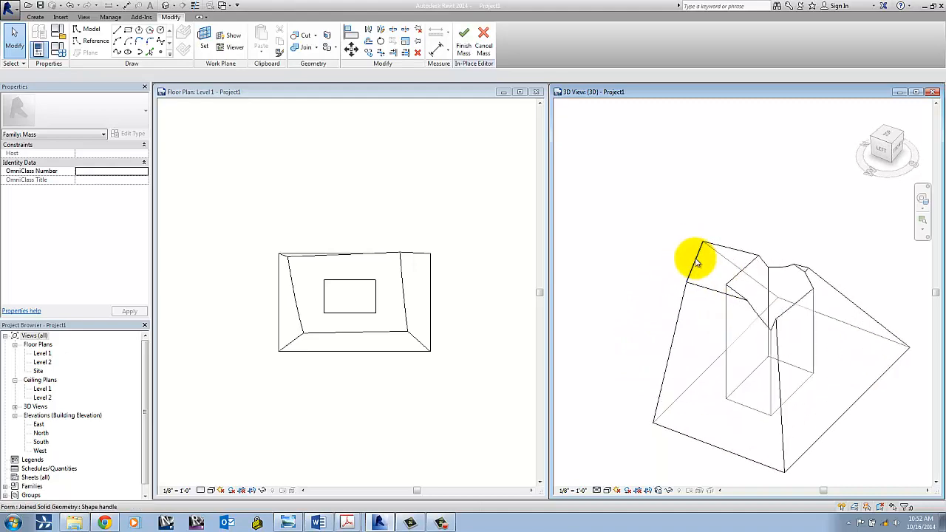
Step: Move the mass's long top edge inward toward the void, and shift the slanted corner edge outward
click(696, 261)
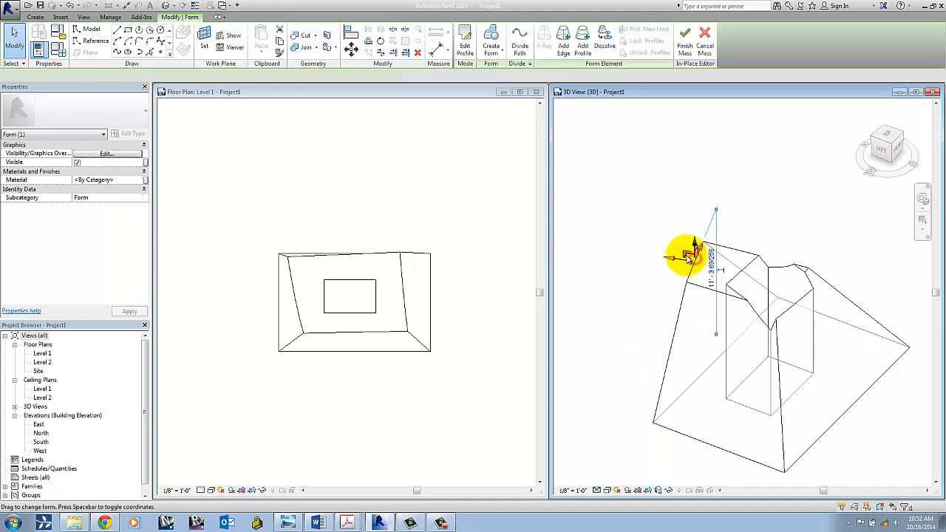
drag(680, 254, 729, 263)
shift+middle_drag(729, 264, 821, 323)
shift+middle_drag(680, 351, 769, 274)
click(782, 351)
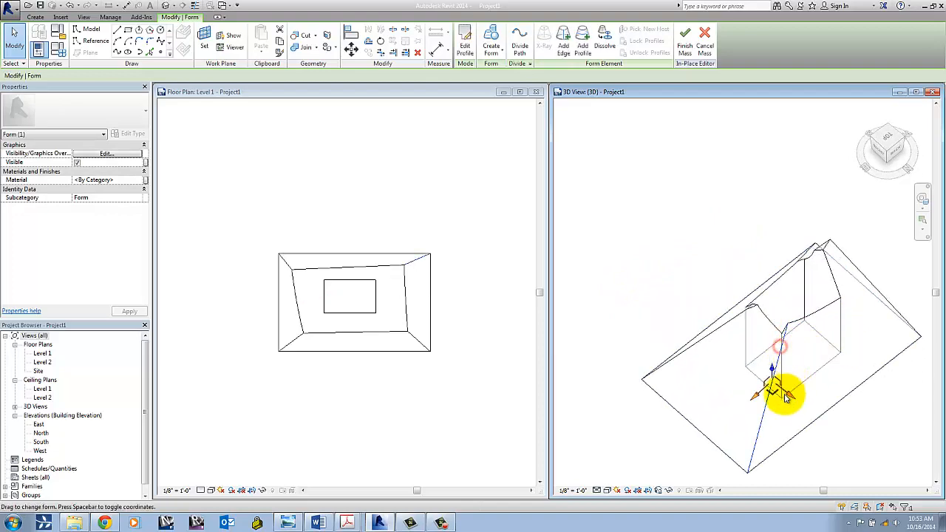
click(845, 437)
Step: Examine the void cut from several sides in 3D, and reframe the Level 1 plan with more free space around the mass
shift+middle_drag(844, 437, 572, 369)
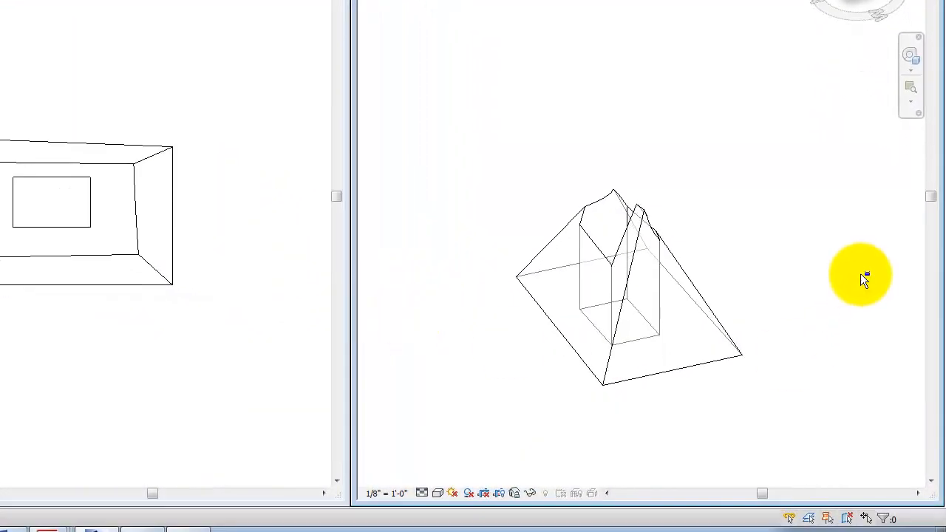
shift+middle_drag(864, 277, 613, 303)
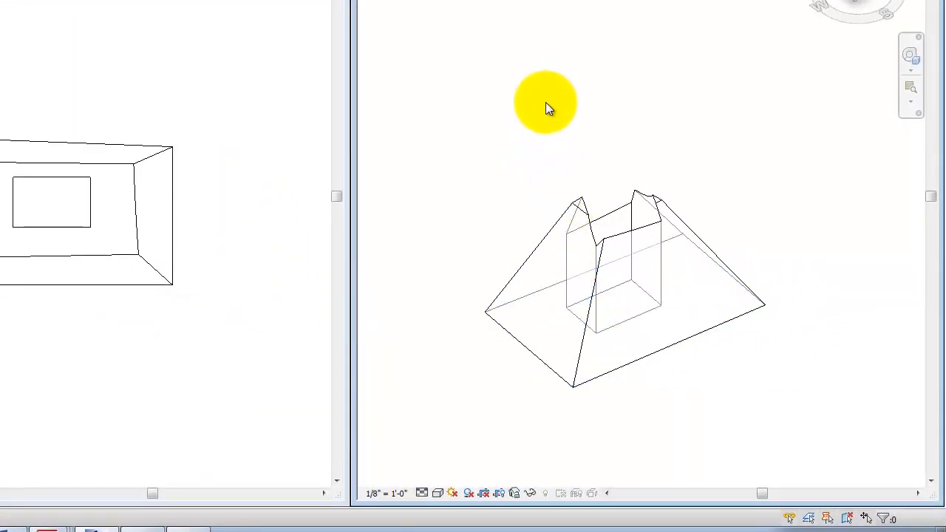
middle_drag(688, 152, 591, 114)
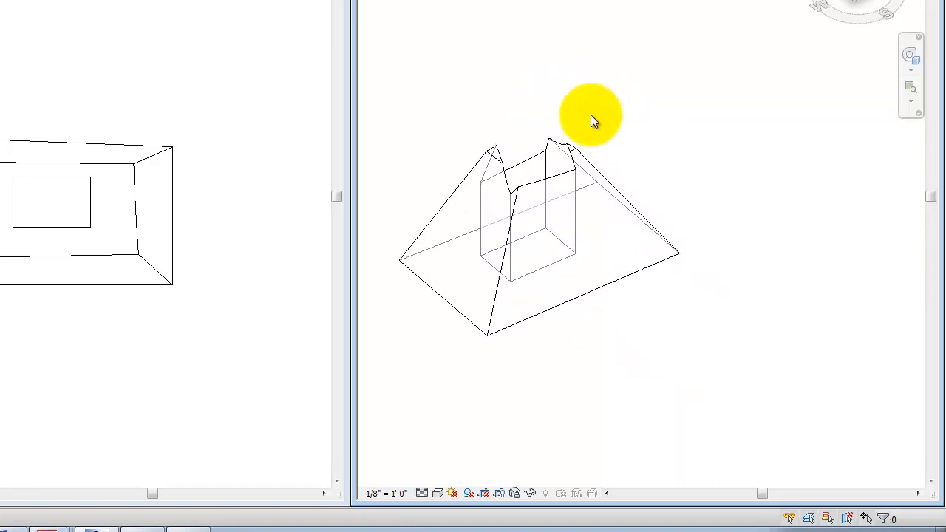
middle_drag(603, 315, 650, 291)
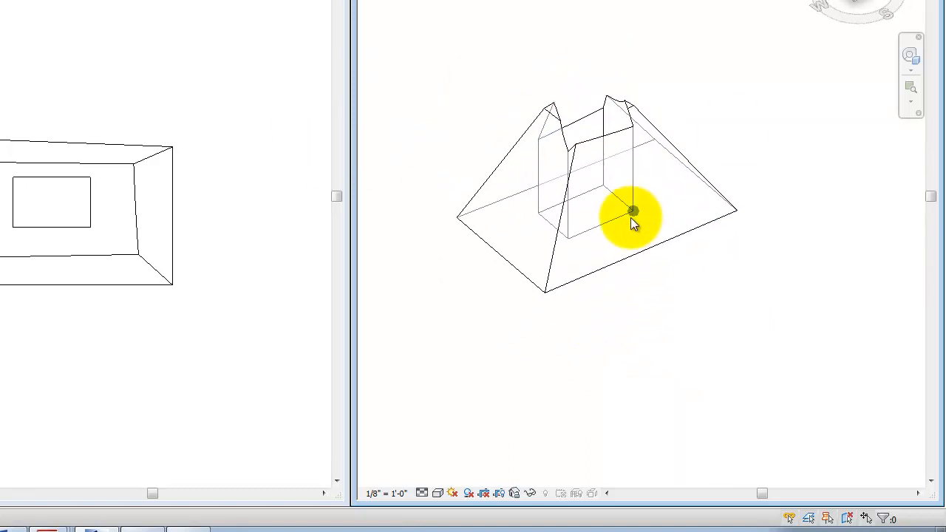
middle_drag(675, 333, 645, 346)
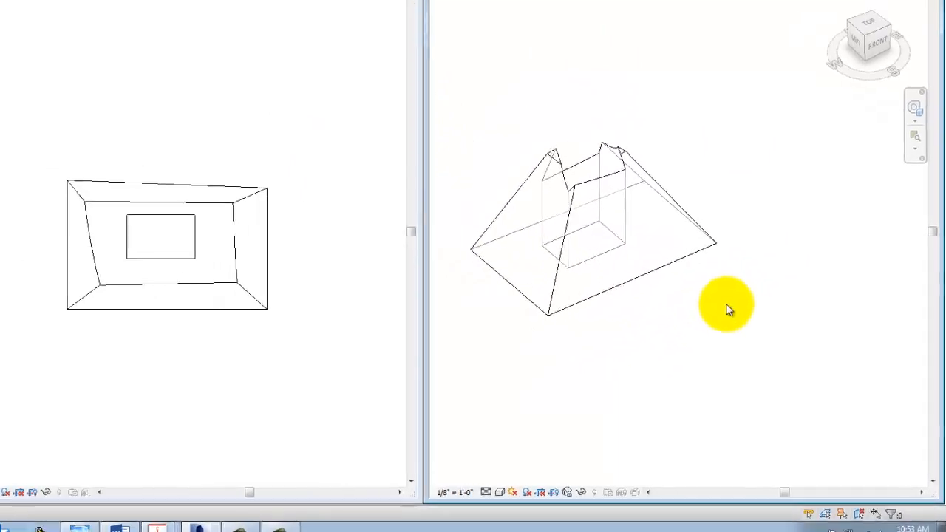
click(333, 240)
scroll(315, 296, down, 2)
middle_drag(314, 297, 292, 206)
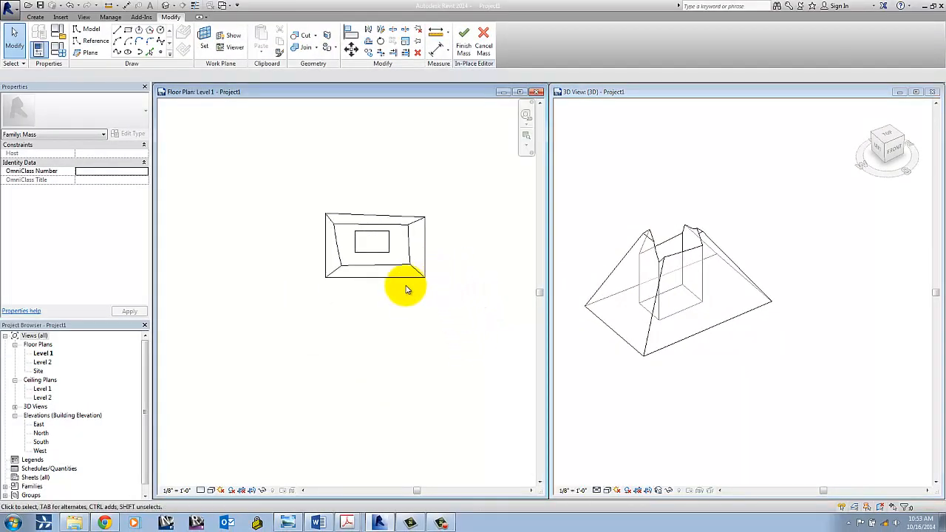
Step: Draw a straight horizontal model line just below the mass footprint in the Level 1 plan
scroll(403, 292, up, 3)
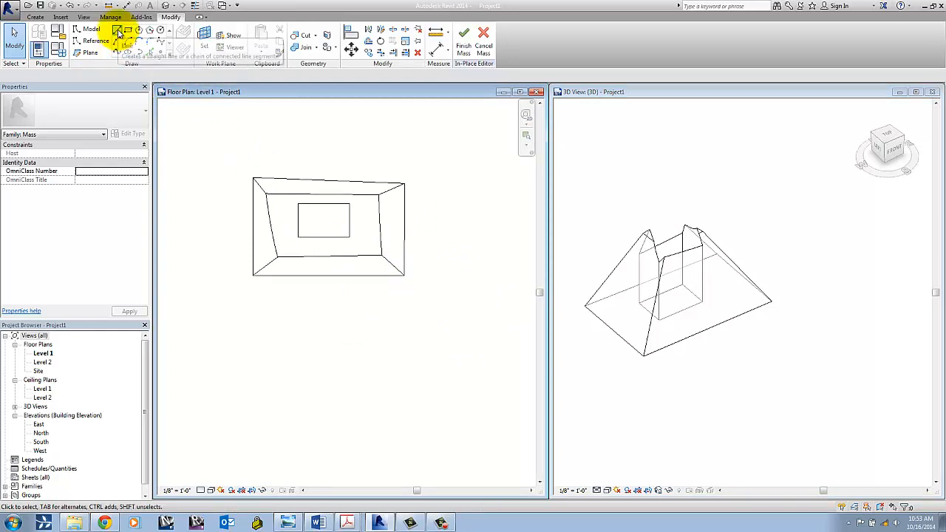
click(118, 33)
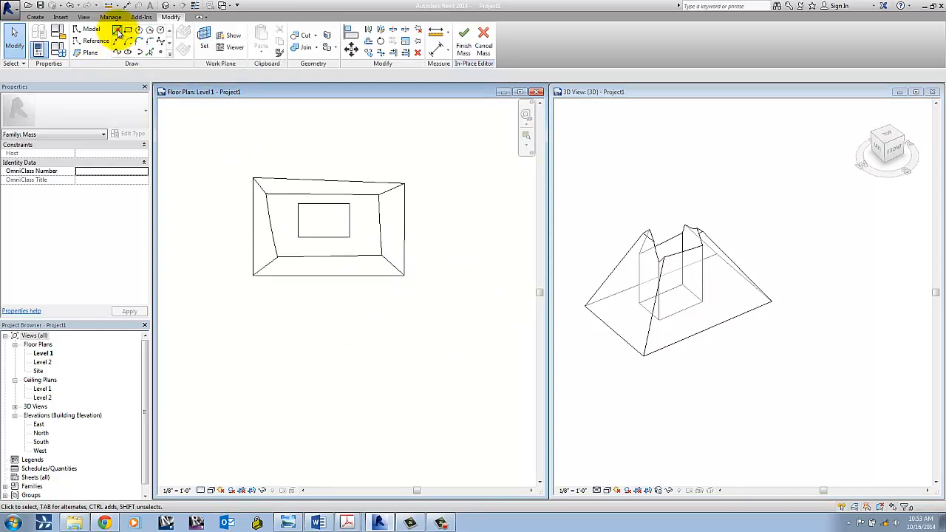
click(296, 317)
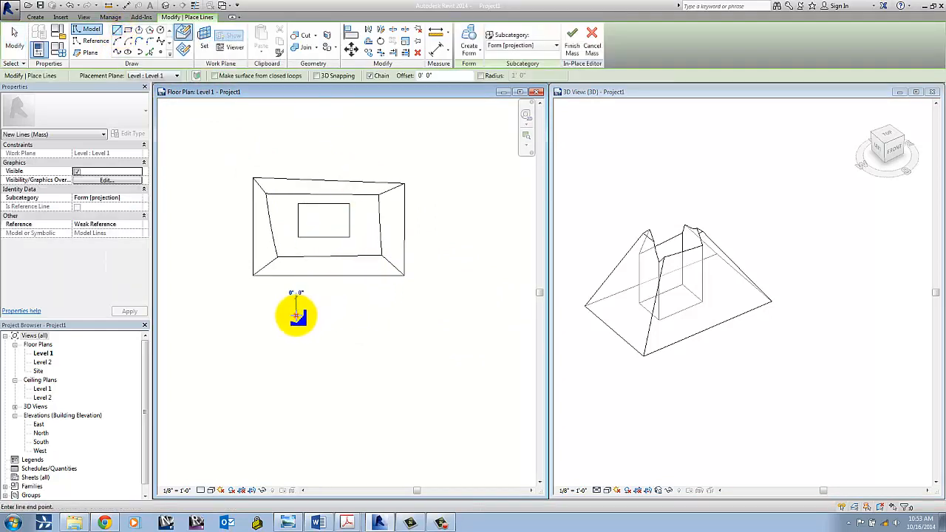
click(420, 316)
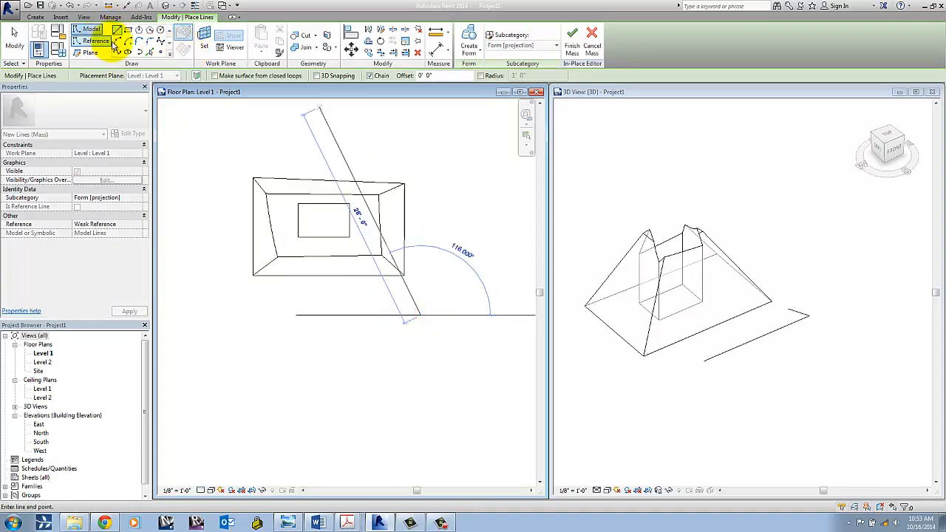
Step: Continue the line with two tangent arcs that form an S-curve beside the mass
click(138, 51)
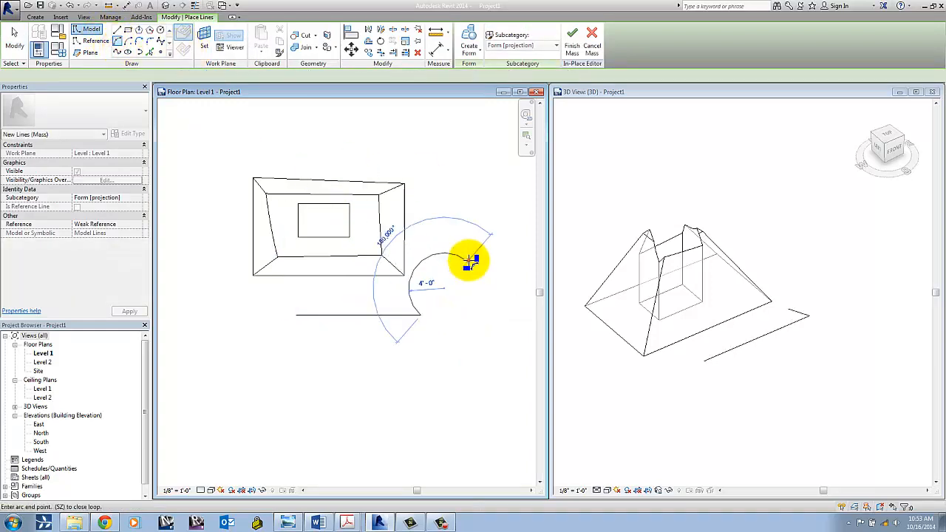
click(464, 288)
middle_drag(445, 229, 349, 251)
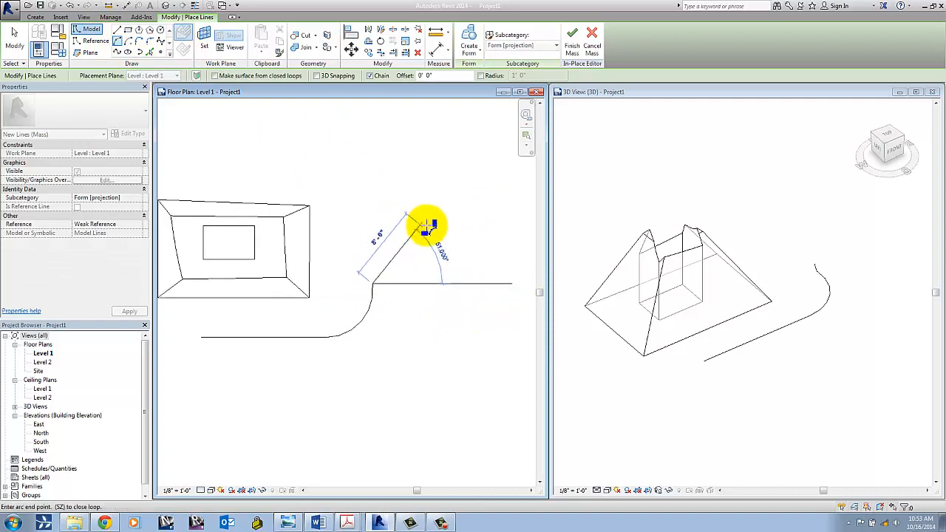
click(431, 224)
click(399, 230)
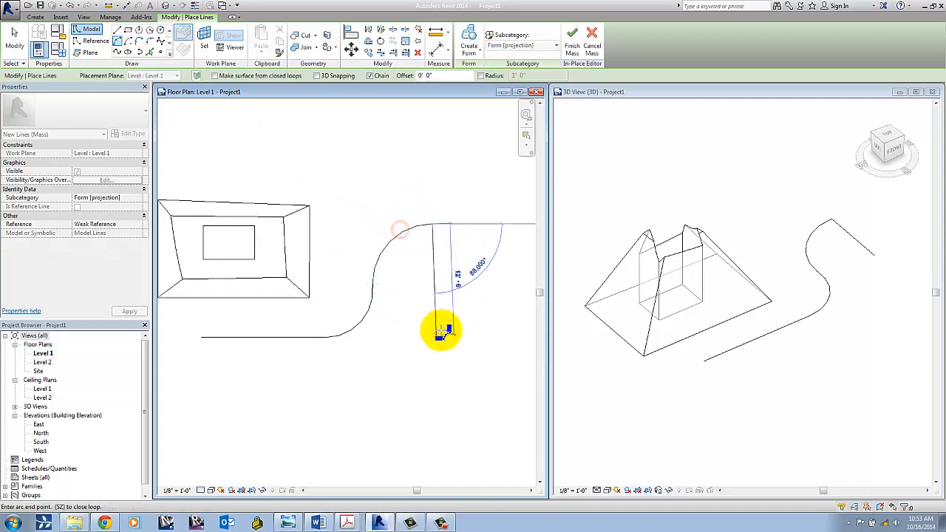
key(Escape)
key(Escape)
Step: Examine the curved path in 3D from several angles and check that its line and arcs select as one chain
click(845, 337)
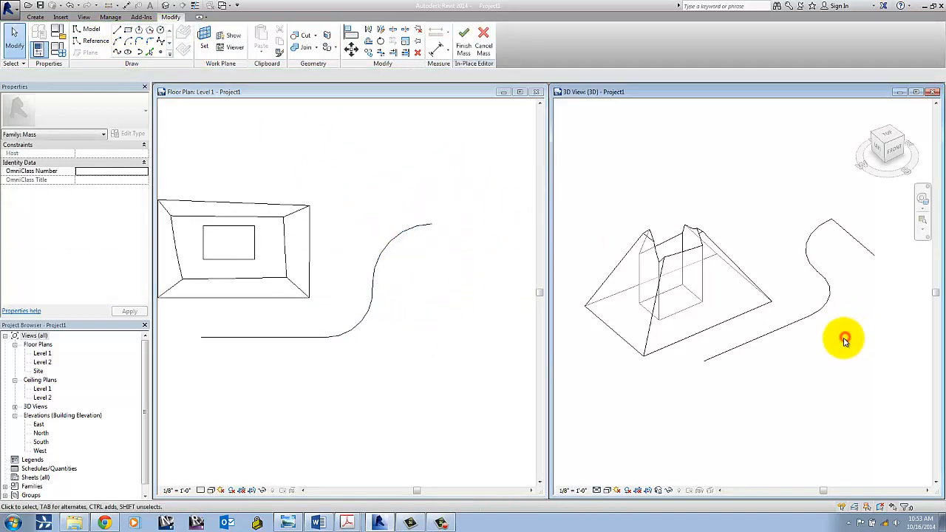
scroll(844, 338, down, 2)
middle_drag(845, 338, 750, 303)
scroll(748, 345, up, 2)
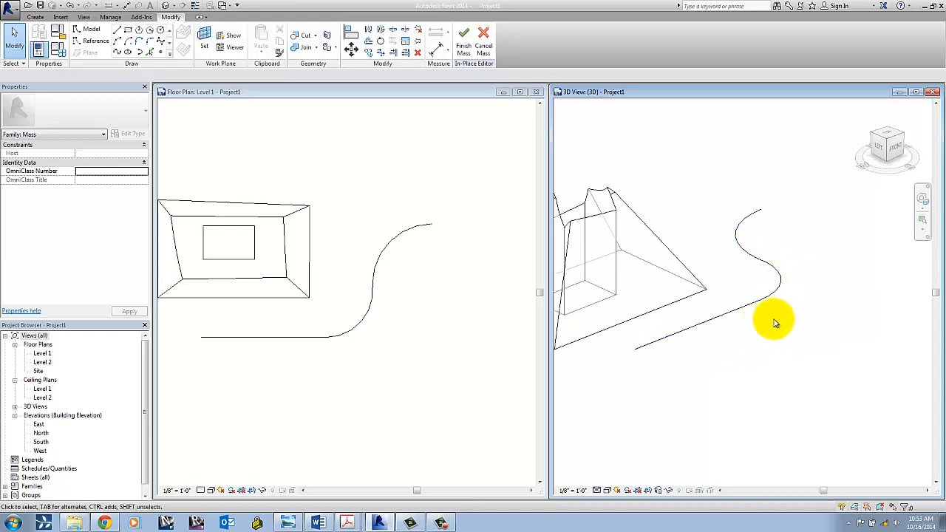
shift+middle_drag(709, 359, 674, 356)
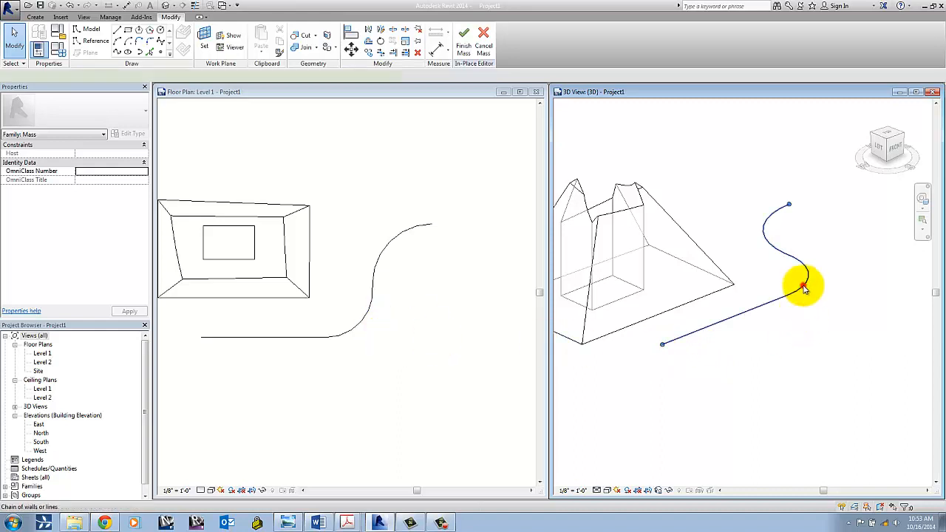
click(804, 288)
click(812, 326)
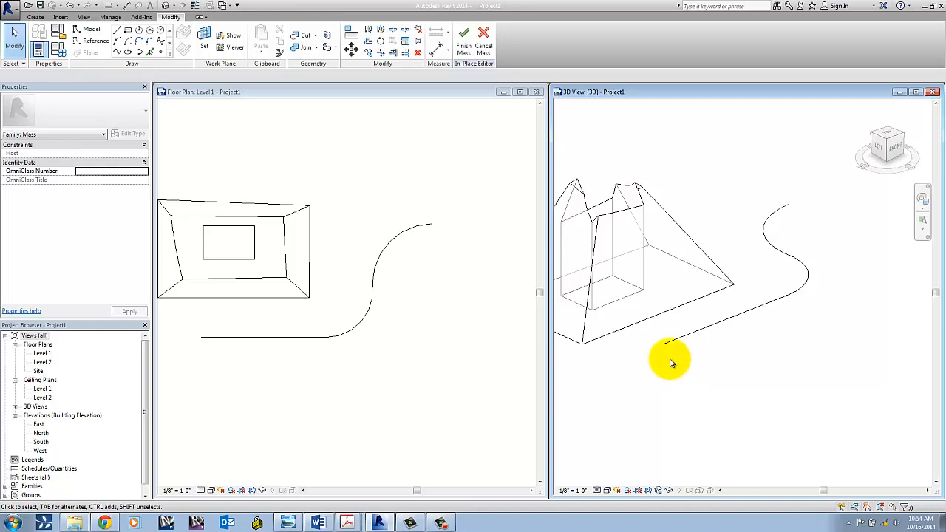
scroll(661, 349, up, 2)
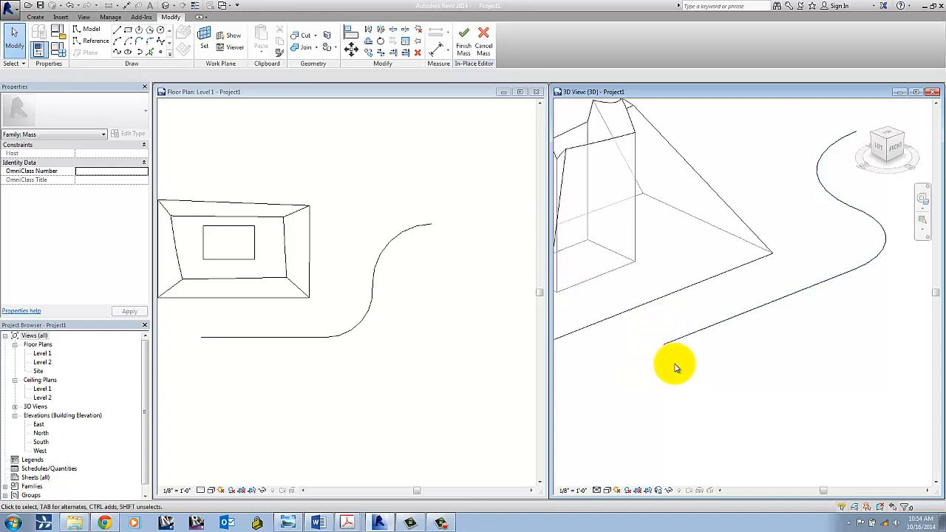
scroll(674, 362, down, 1)
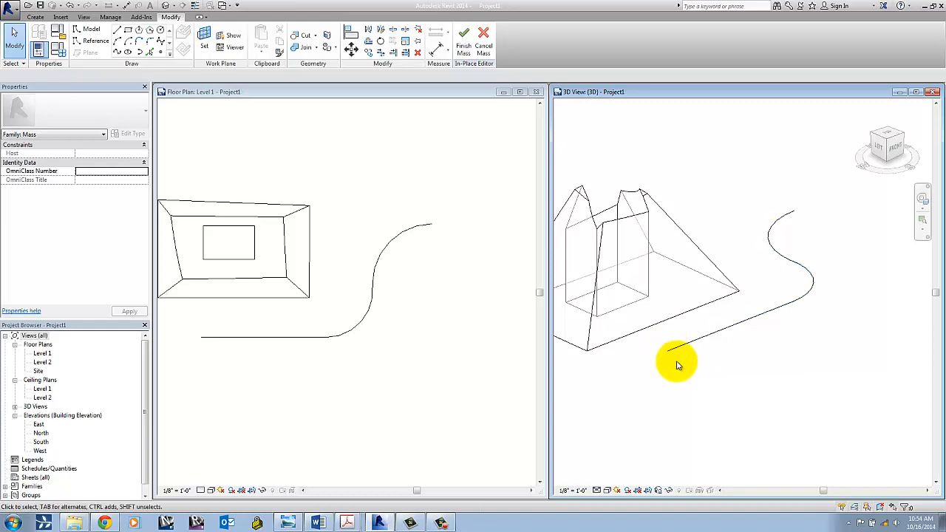
shift+middle_drag(681, 377, 658, 361)
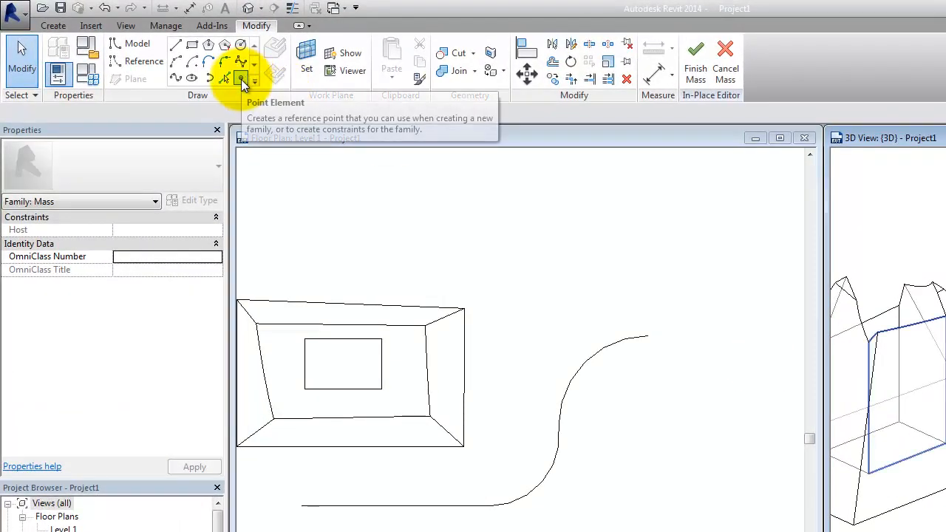
Step: Place a free reference point in the 3D view between the mass and the curved path
click(242, 80)
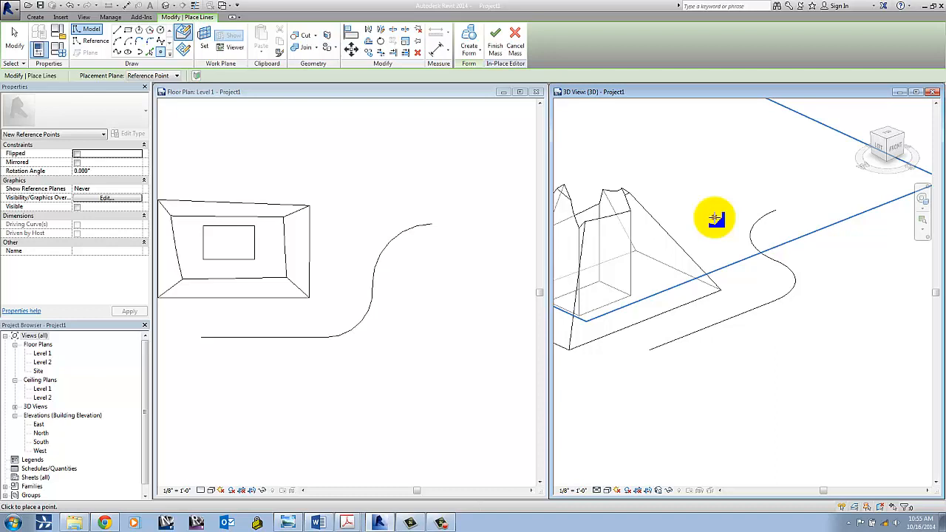
click(714, 217)
scroll(714, 214, up, 2)
key(Escape)
key(Escape)
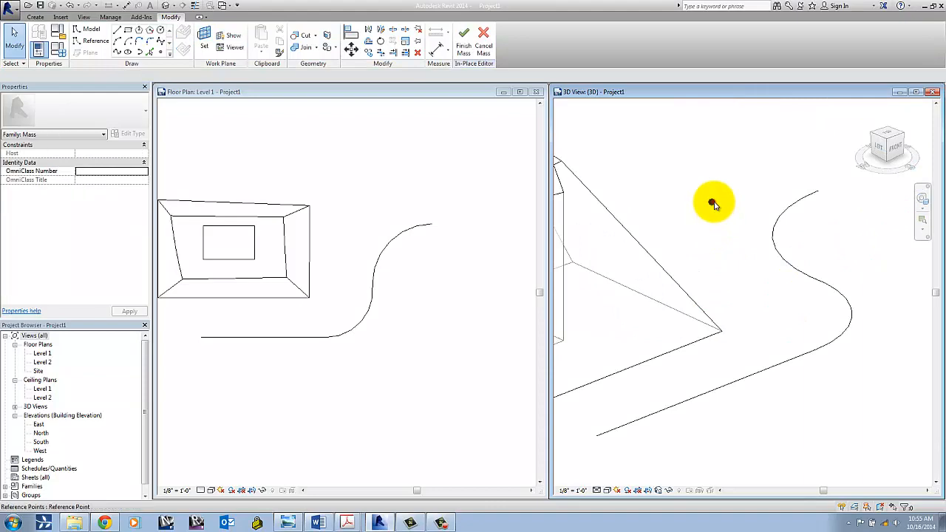
Step: Examine the free reference point by selecting it and cycling through its reference planes
click(712, 203)
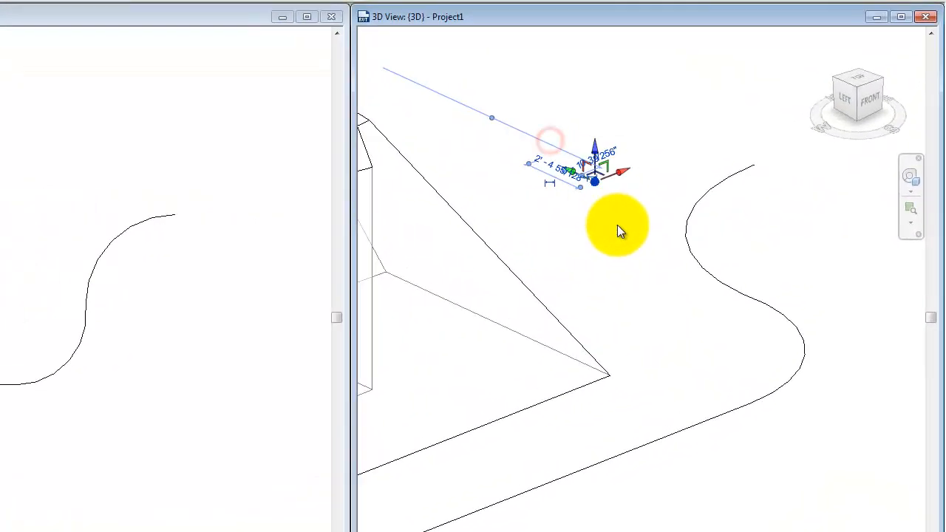
click(617, 225)
click(596, 183)
click(610, 213)
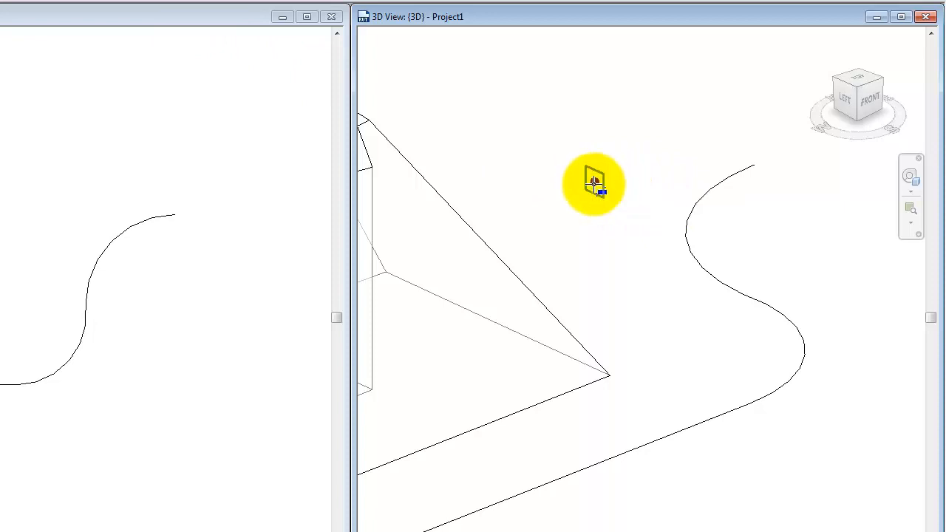
key(Tab)
key(Tab)
key(Tab)
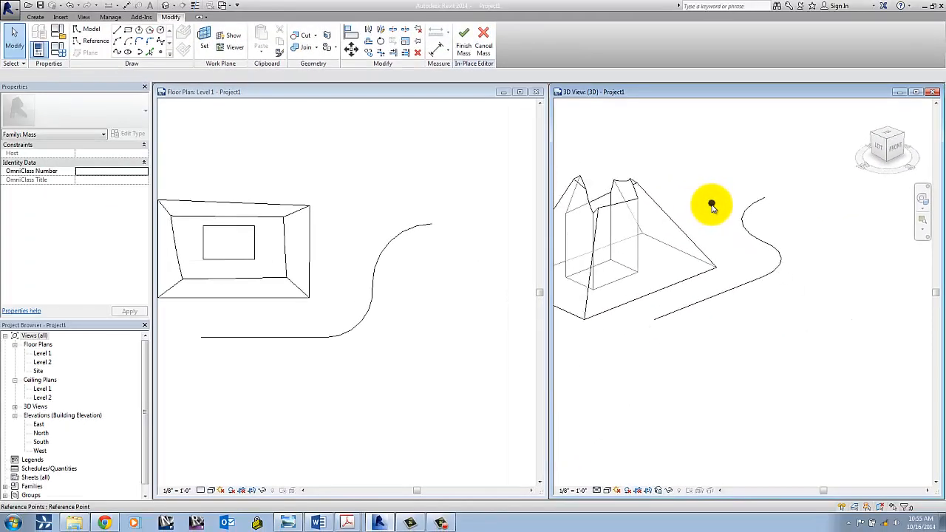
click(711, 207)
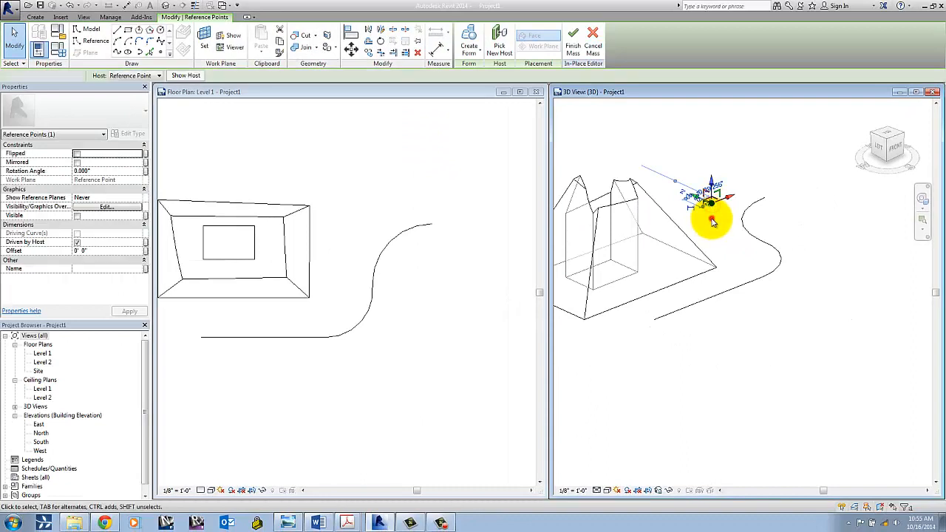
key(Escape)
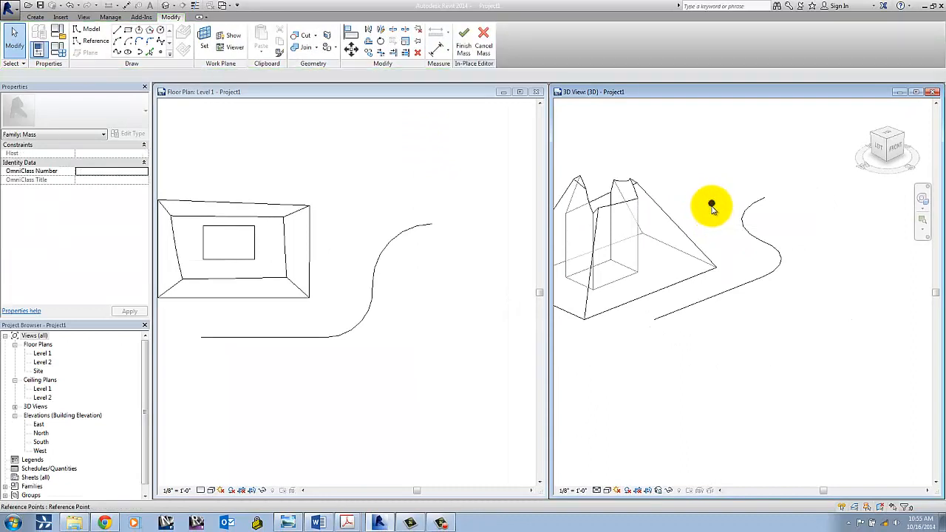
Step: Place a reference point hosted on the first arc of the curved path
click(159, 54)
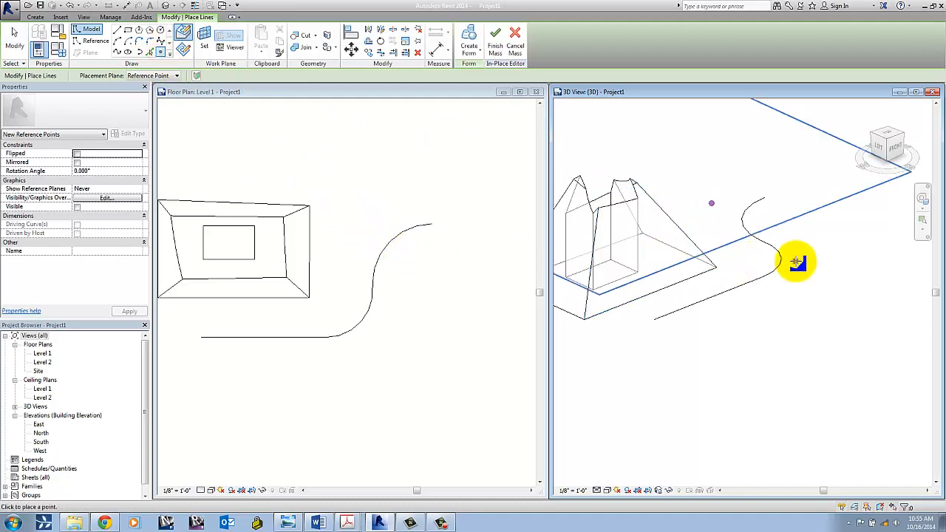
scroll(765, 247, up, 2)
scroll(765, 248, up, 1)
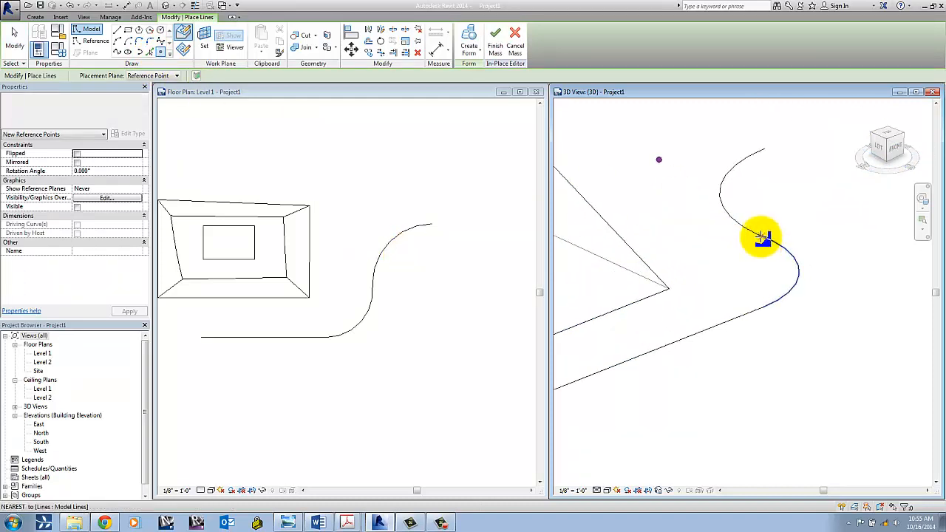
click(796, 260)
scroll(798, 268, up, 1)
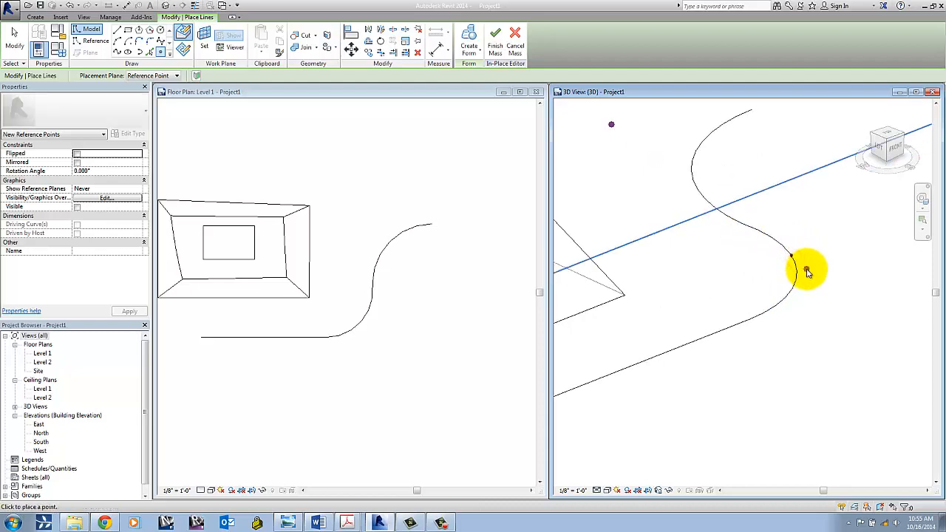
key(Escape)
Step: Select the arc's hosted reference point and examine how its work plane sits perpendicular to the path
click(790, 257)
shift+middle_drag(838, 291, 728, 309)
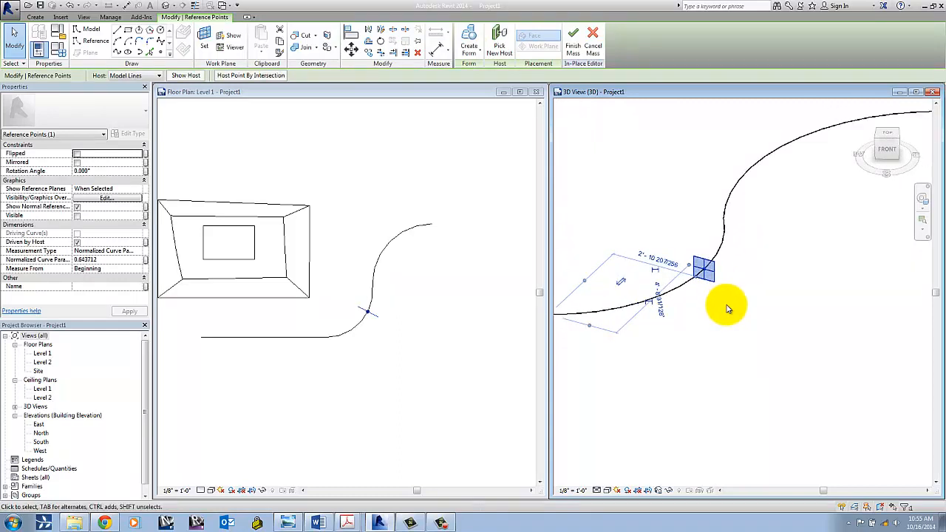
click(716, 294)
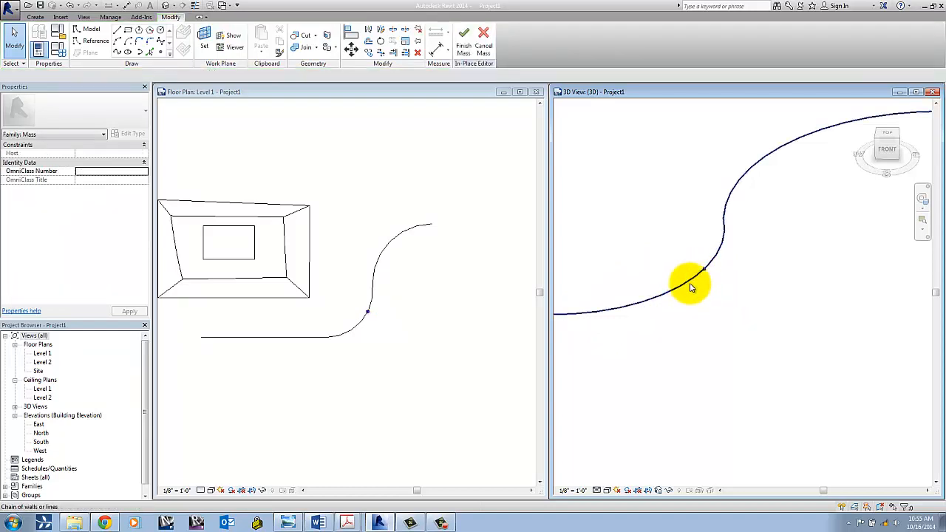
click(707, 272)
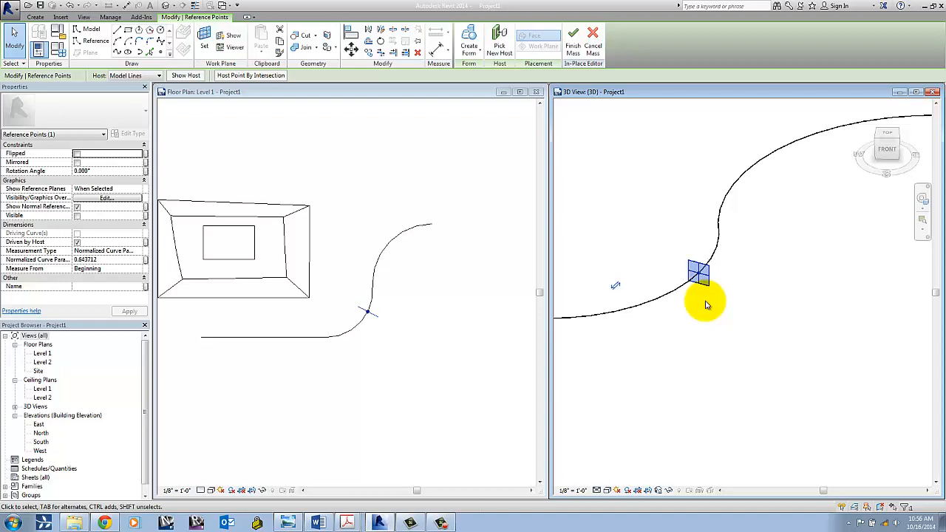
scroll(714, 314, down, 4)
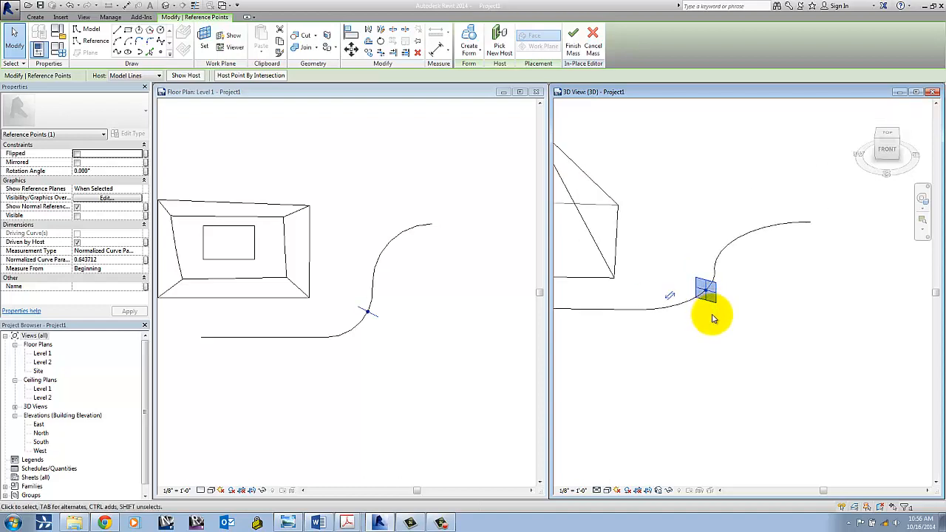
scroll(742, 348, down, 3)
click(785, 317)
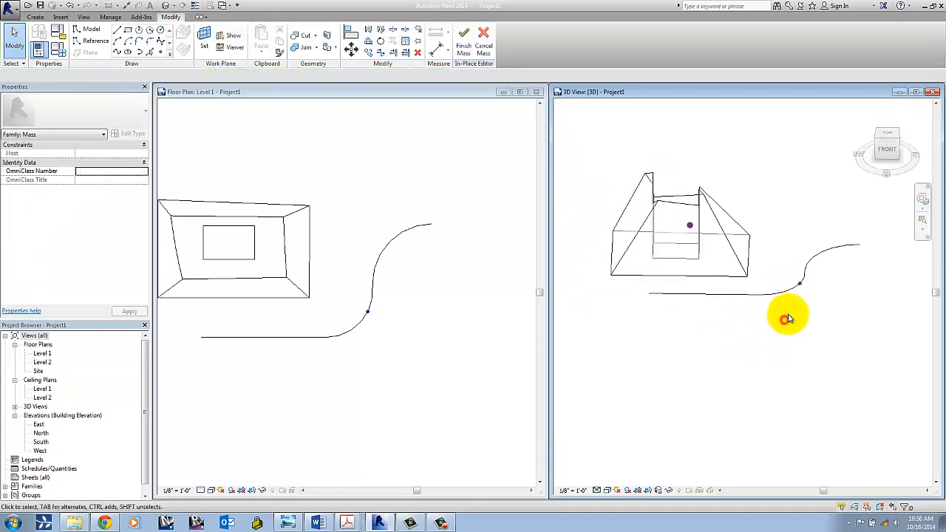
Step: Place reference points at both endpoints of the curved path, and delete the free point beside the mass
click(162, 53)
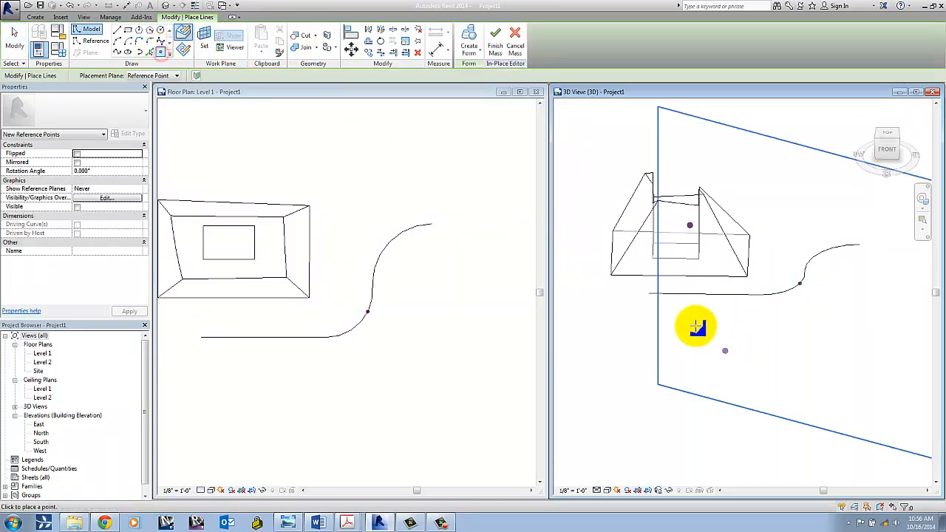
click(648, 294)
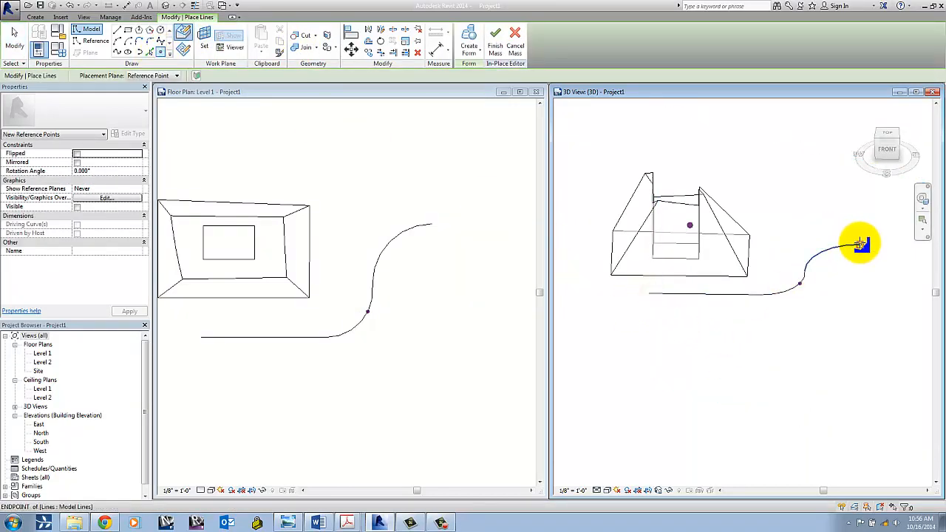
click(859, 243)
scroll(850, 319, down, 1)
key(Escape)
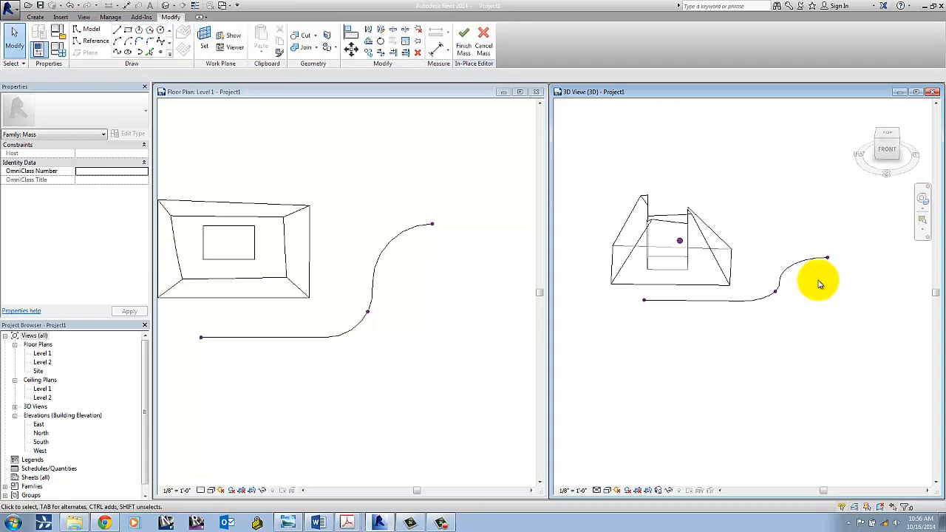
click(678, 242)
click(690, 340)
Step: Start a model-line circle and set its work plane to the reference point hosted on the path's first arc
shift+middle_drag(690, 340, 767, 333)
scroll(830, 281, up, 3)
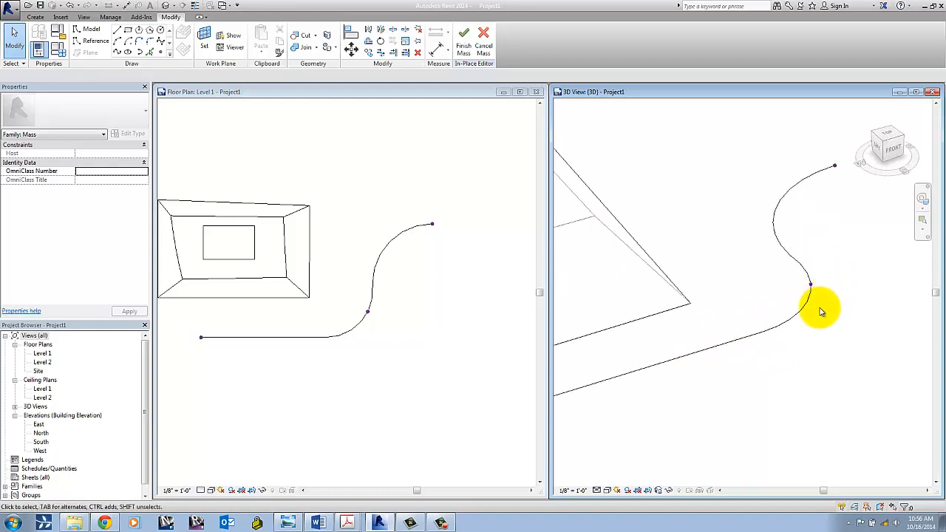
shift+middle_drag(821, 308, 737, 304)
middle_drag(867, 309, 679, 305)
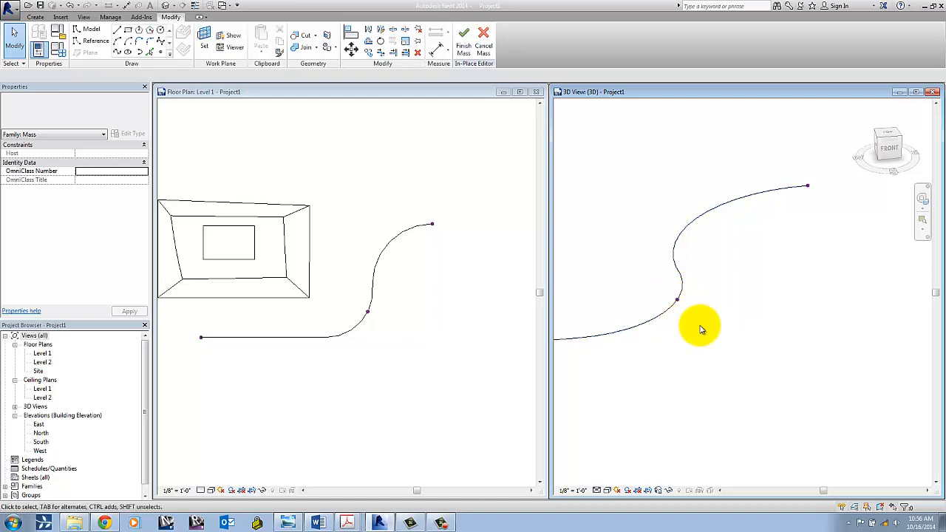
click(160, 31)
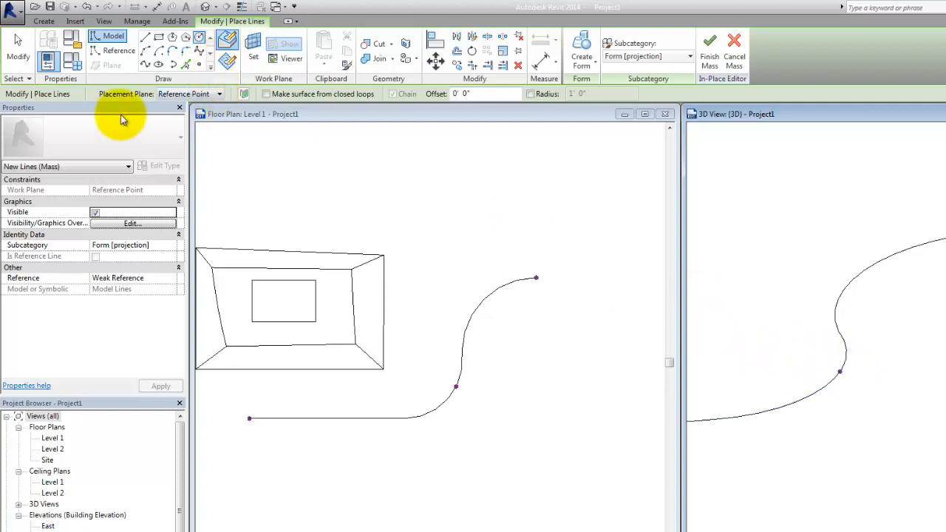
click(198, 94)
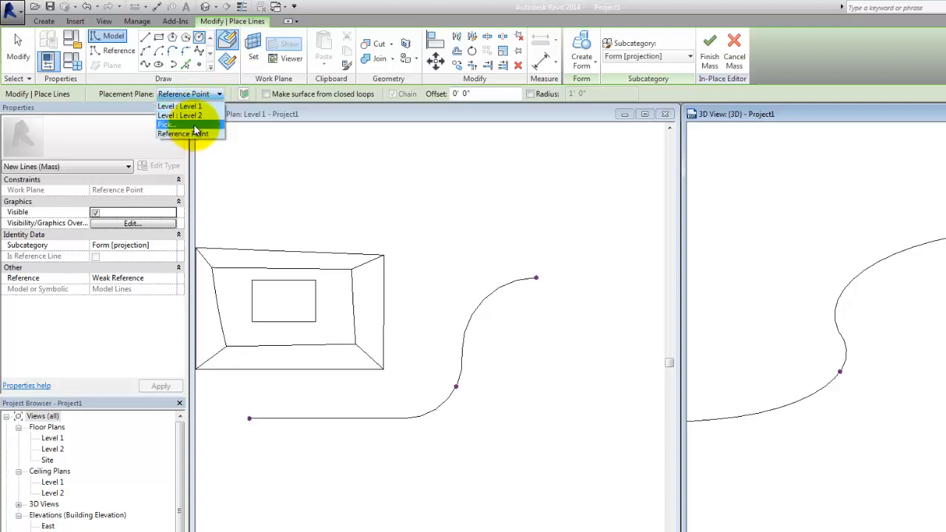
click(229, 94)
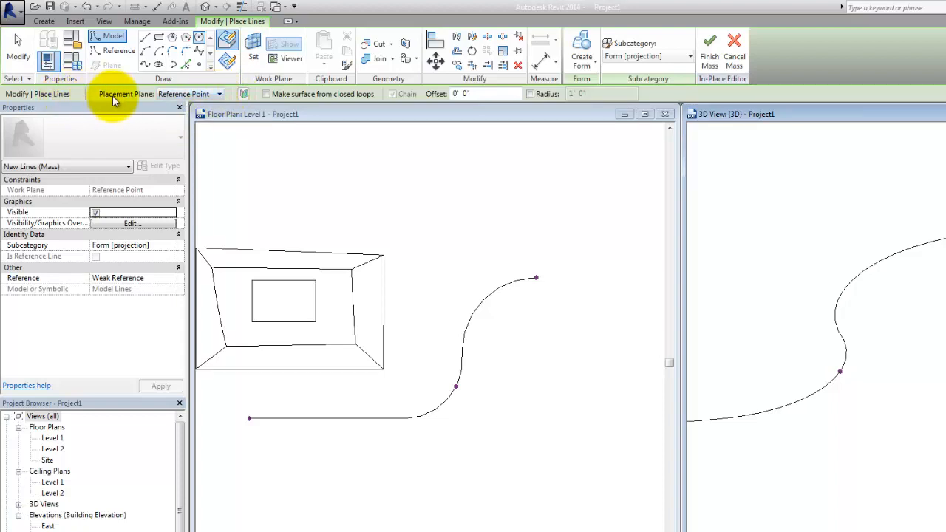
click(203, 95)
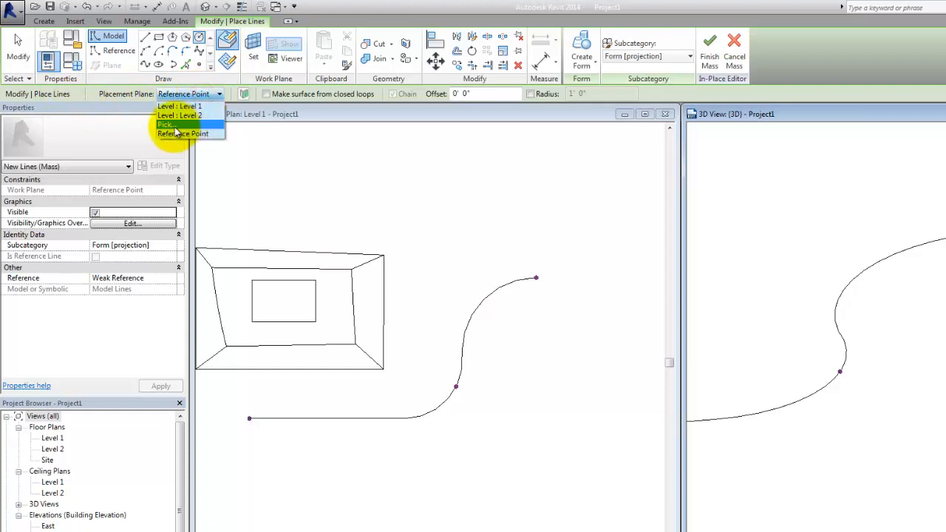
click(173, 124)
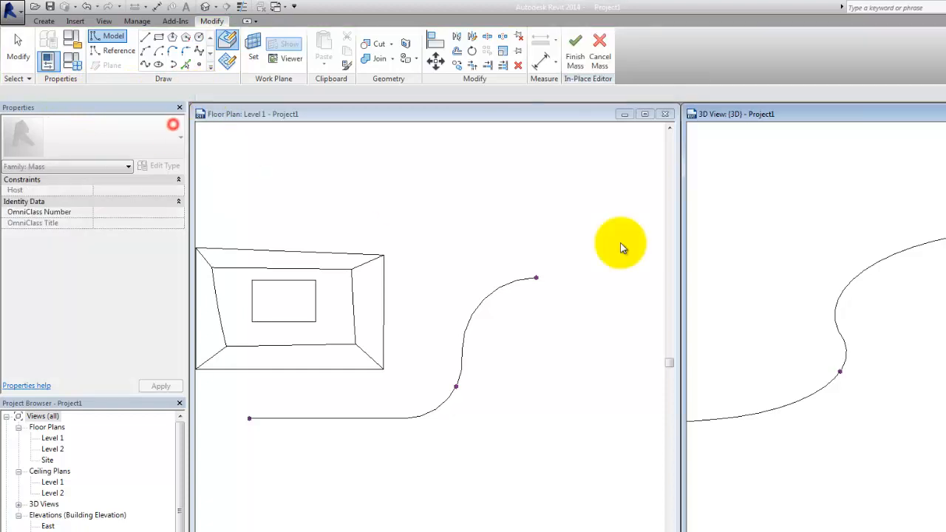
click(841, 372)
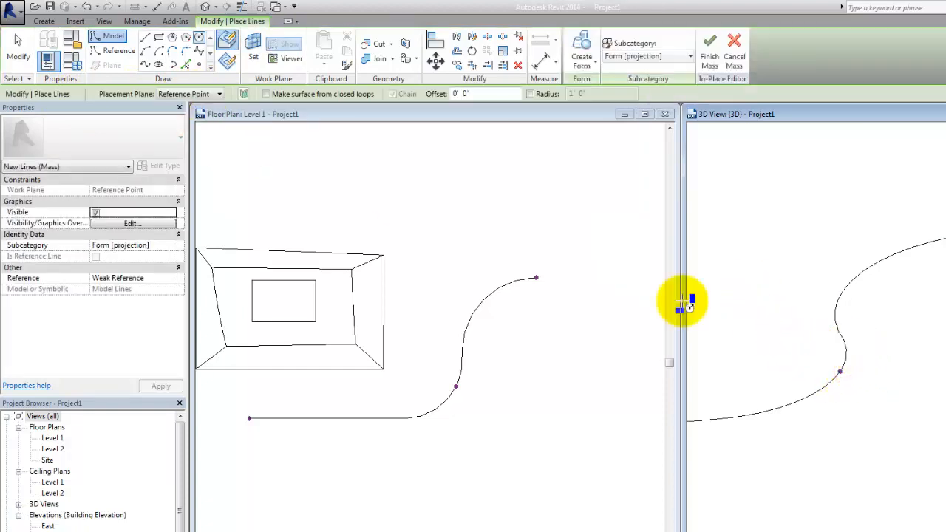
click(256, 69)
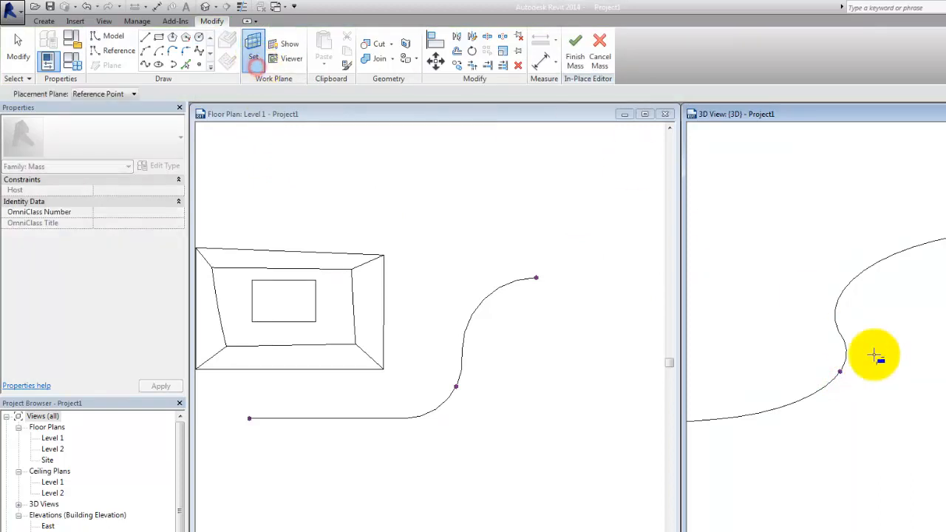
click(841, 372)
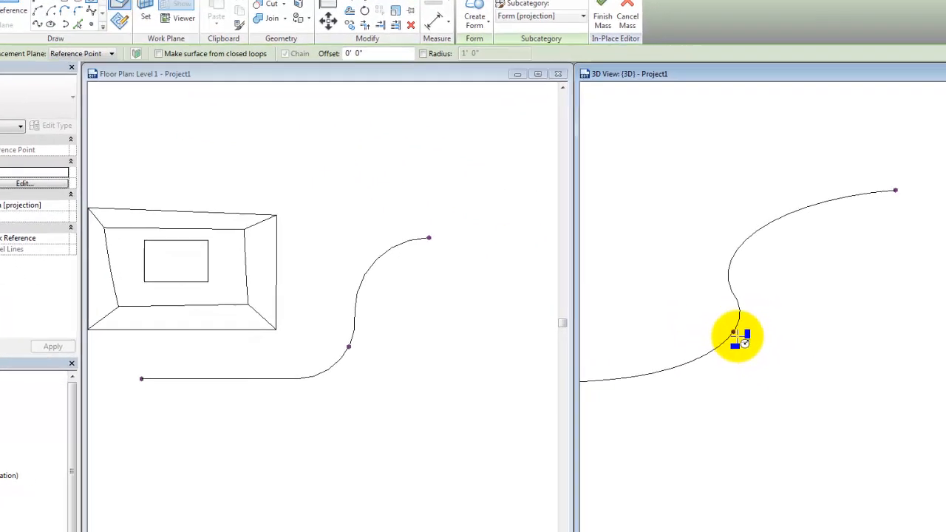
Step: Draw a circle with a 4-inch radius centred on the arc's hosted reference point, using a Points snap override
scroll(739, 337, up, 3)
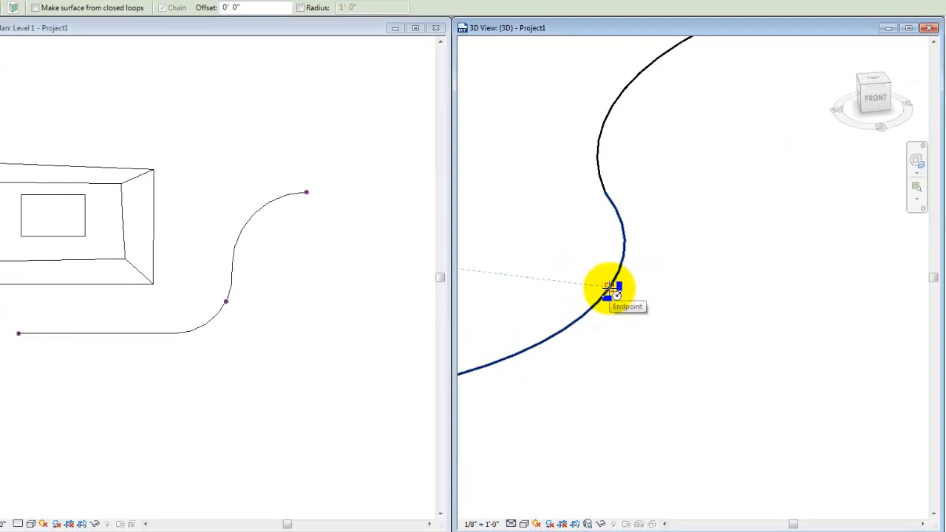
click(609, 289)
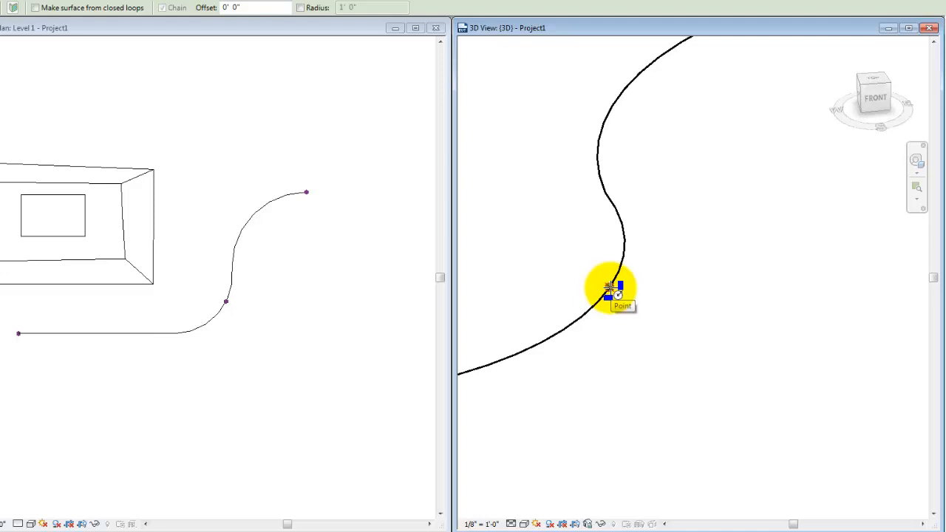
click(609, 287)
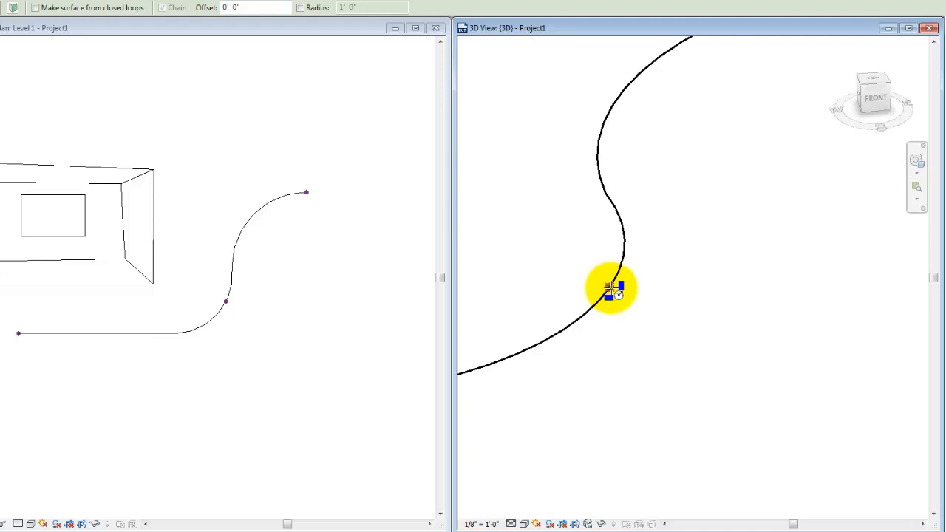
right_click(662, 235)
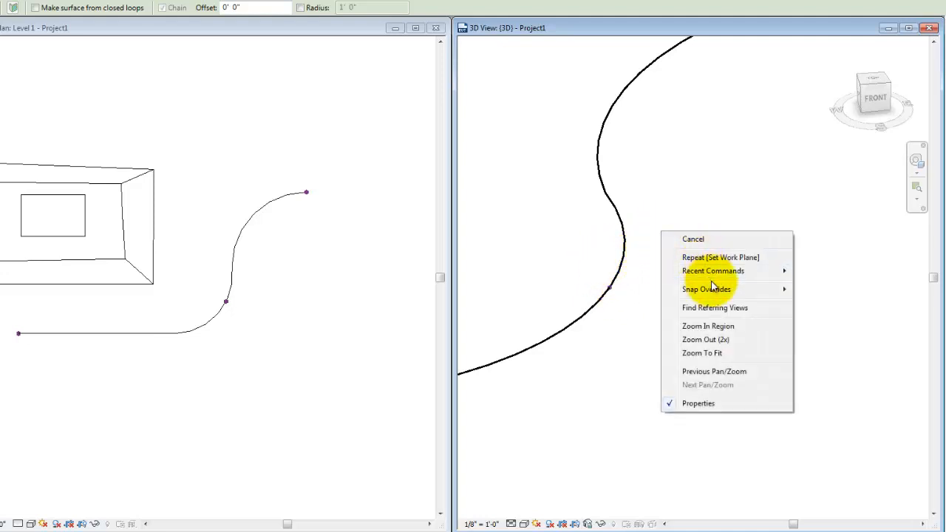
mouse_move(731, 292)
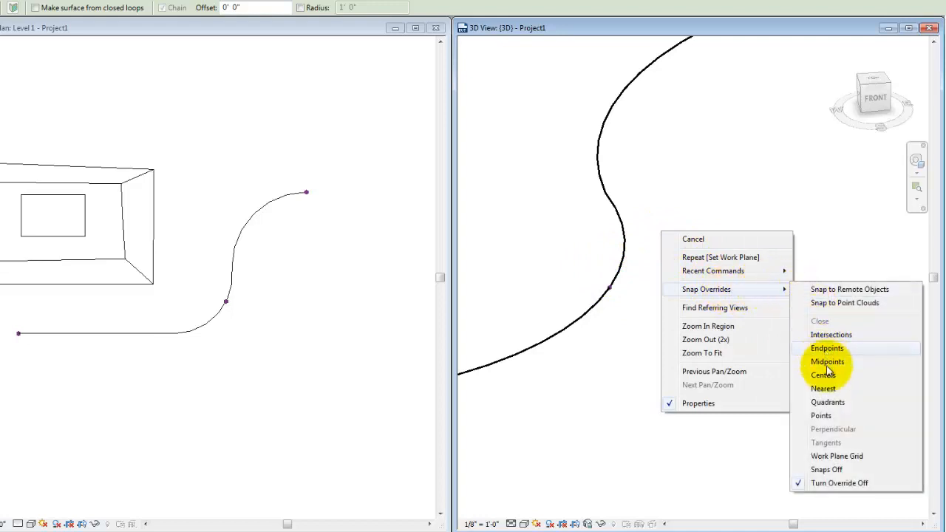
click(821, 415)
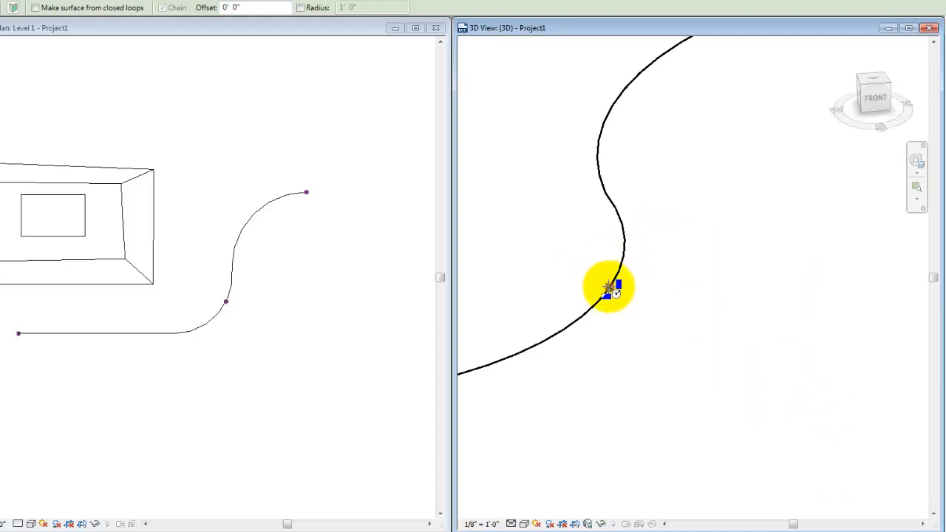
click(611, 288)
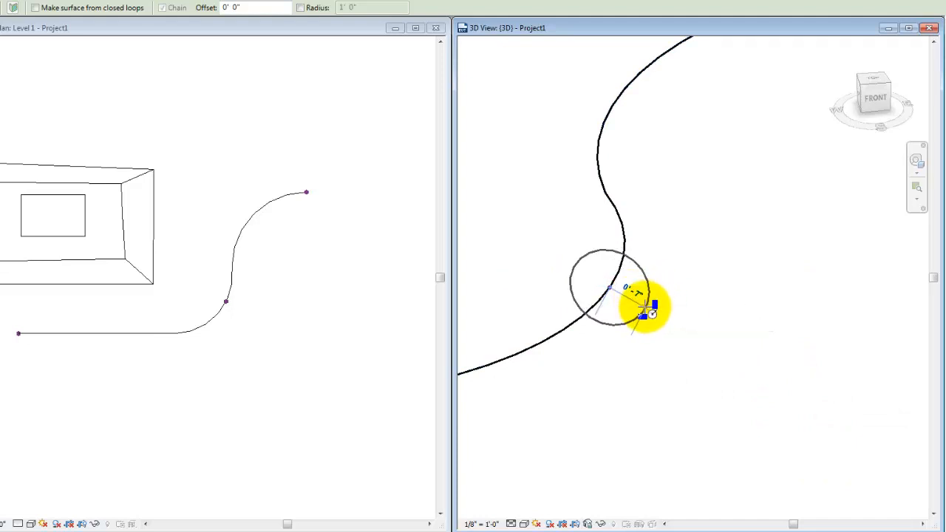
text(4')
key(Return)
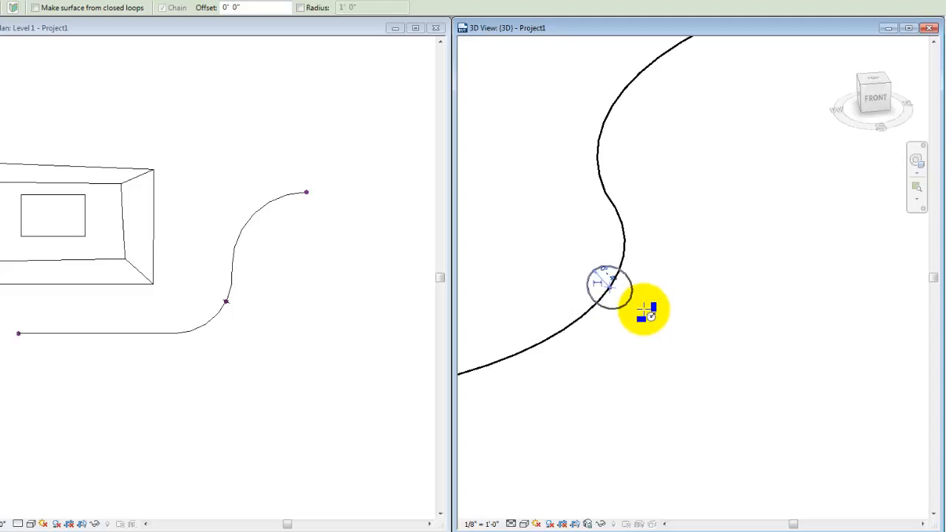
key(Escape)
key(Escape)
Step: Select the circle profile together with the whole curved path and create a solid sweep form from them
scroll(630, 304, down, 4)
middle_drag(632, 308, 679, 302)
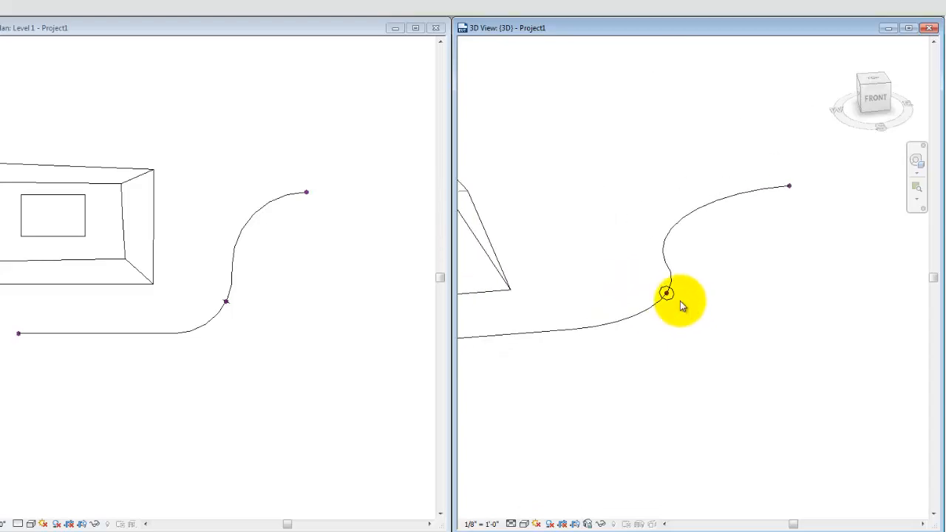
scroll(676, 302, down, 3)
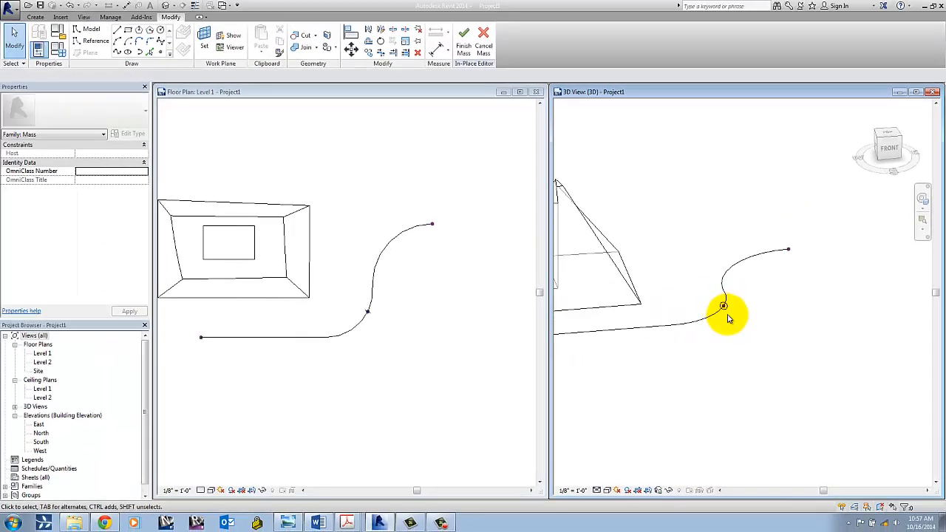
scroll(706, 308, up, 2)
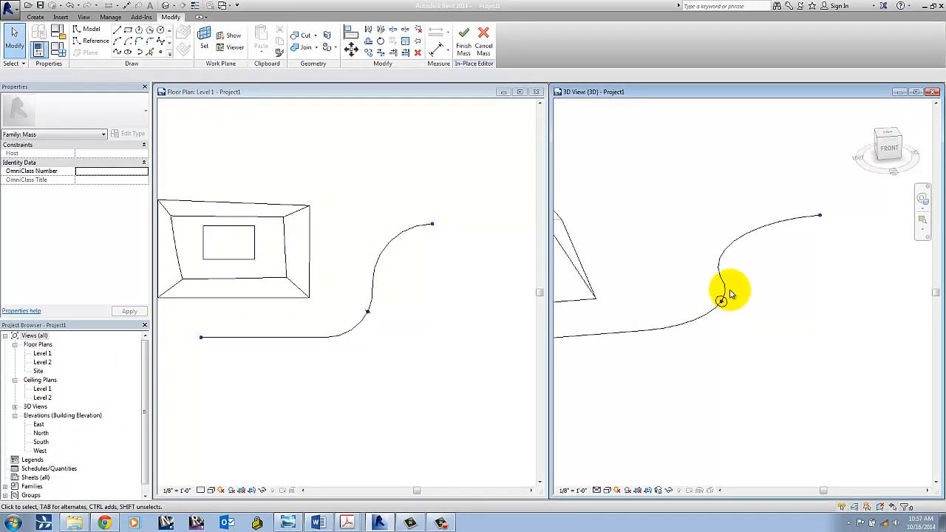
key(Tab)
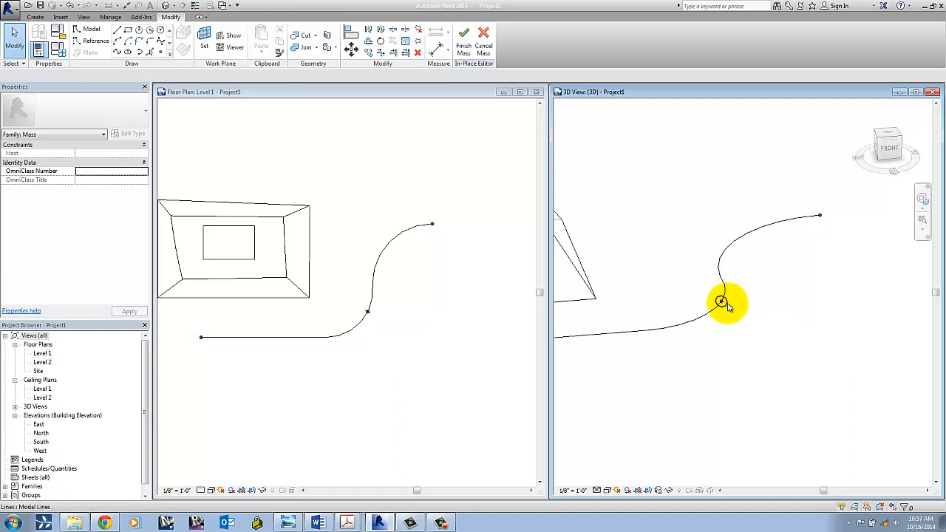
key(Tab)
click(725, 281)
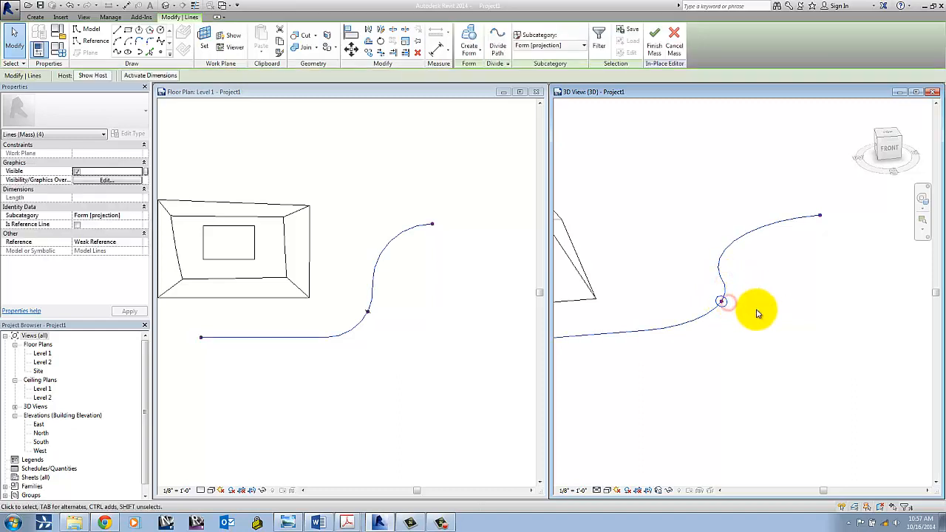
scroll(755, 315, down, 2)
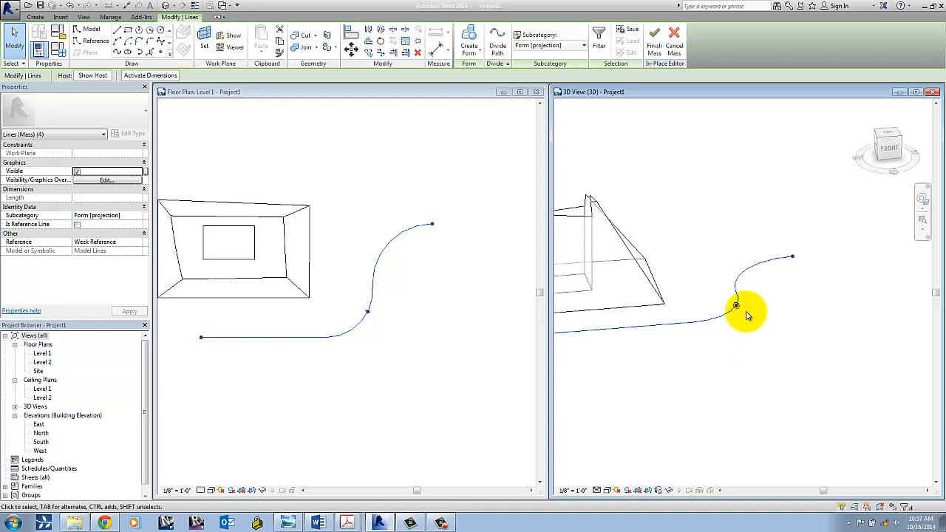
scroll(736, 329, down, 2)
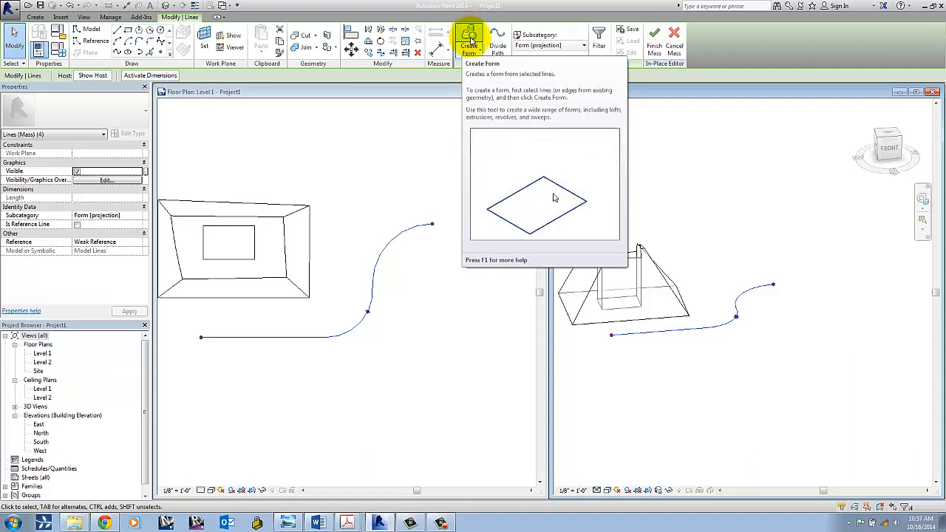
click(471, 38)
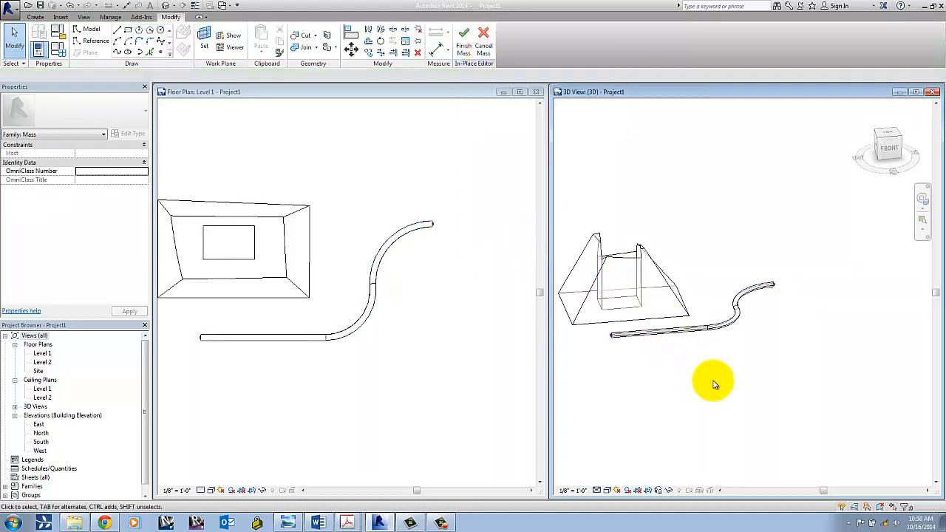
shift+middle_drag(662, 354, 808, 375)
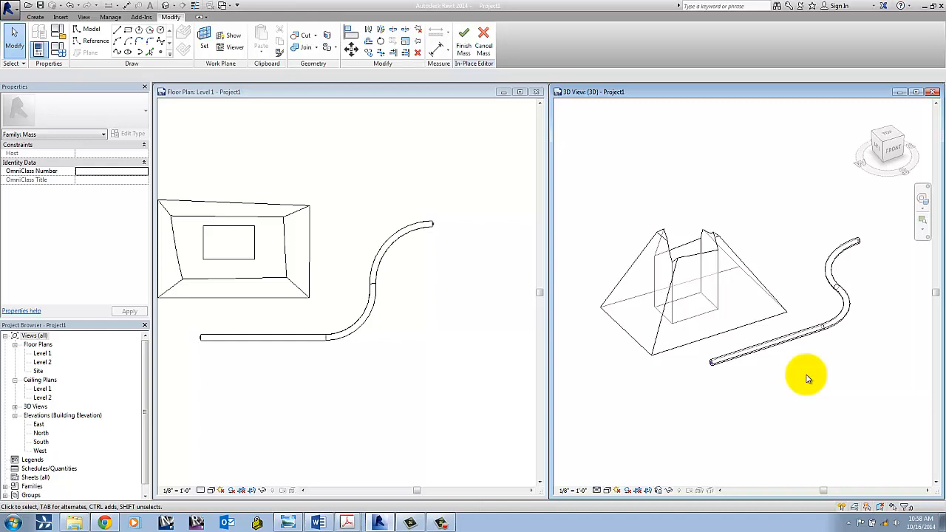
middle_drag(791, 284, 815, 267)
middle_drag(720, 359, 754, 353)
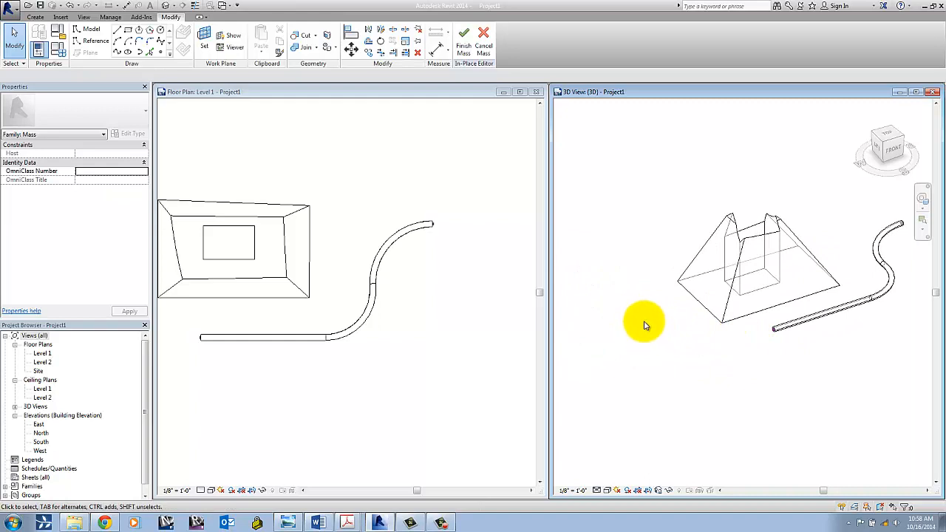
middle_drag(645, 325, 658, 325)
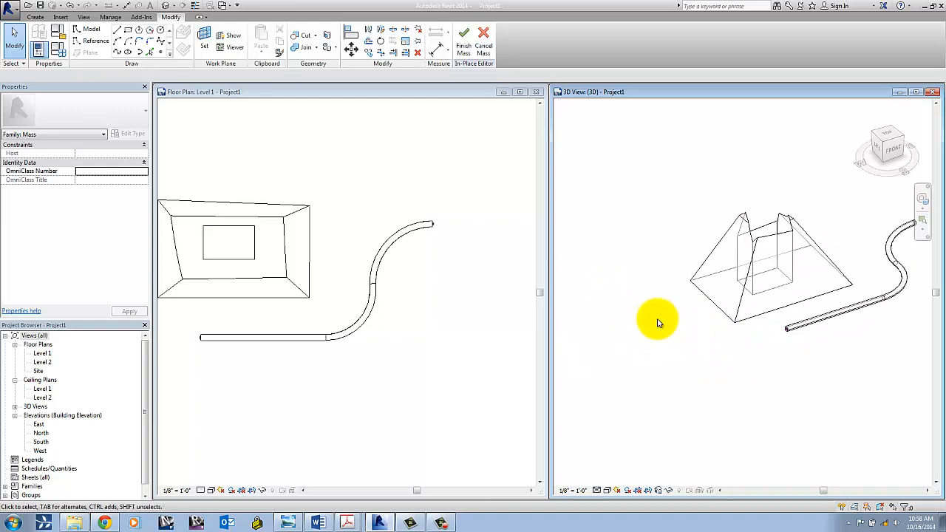
Step: Sketch a six-sided circumscribed polygon in model lines on Level 1, in the empty area north of the mass in plan
scroll(436, 310, down, 3)
middle_drag(433, 306, 477, 358)
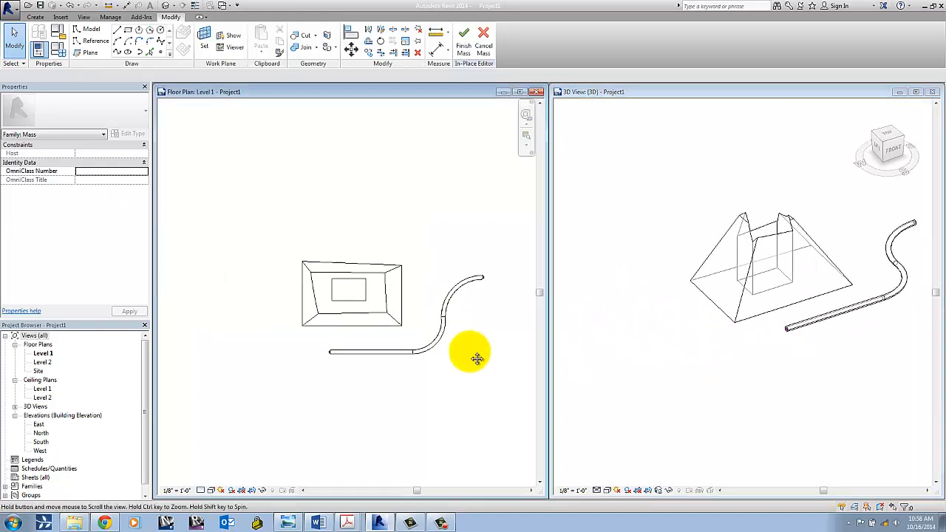
scroll(379, 258, up, 2)
mouse_move(382, 261)
middle_down()
mouse_move(374, 270)
mouse_move(374, 259)
middle_up()
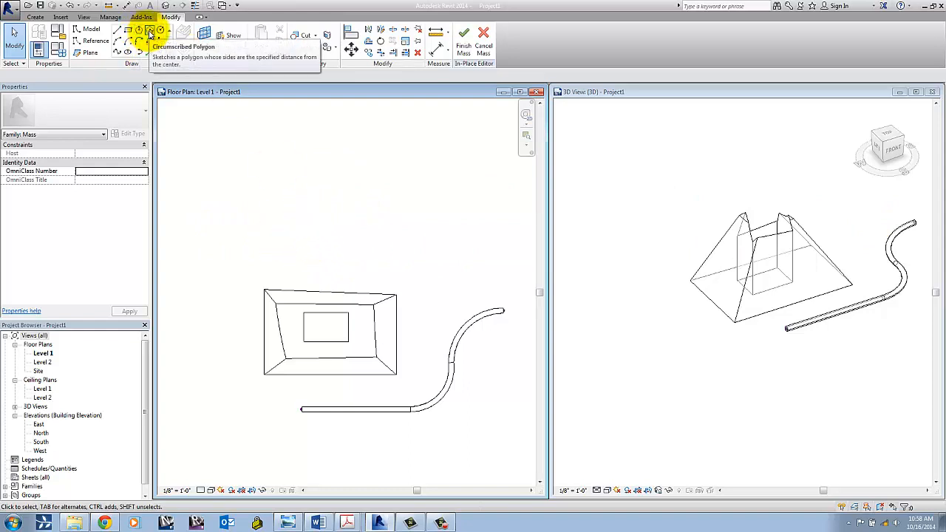
click(150, 33)
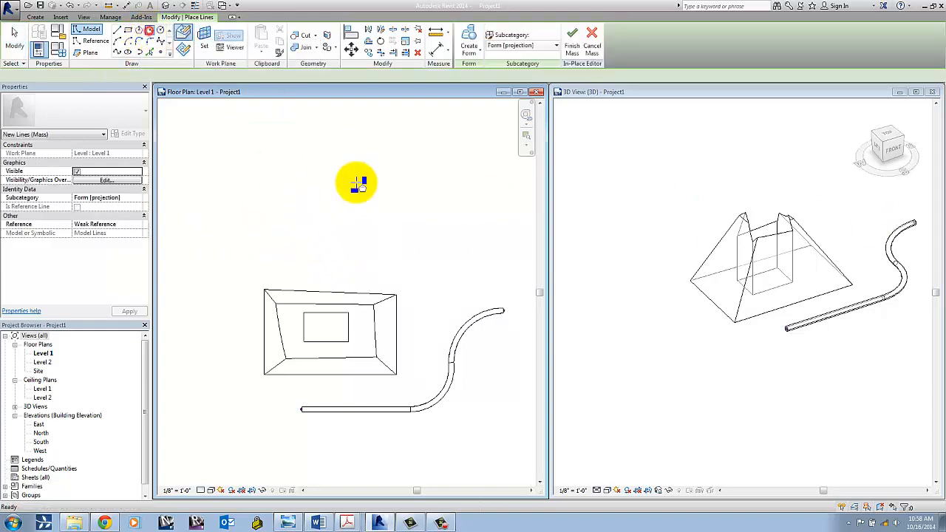
click(338, 226)
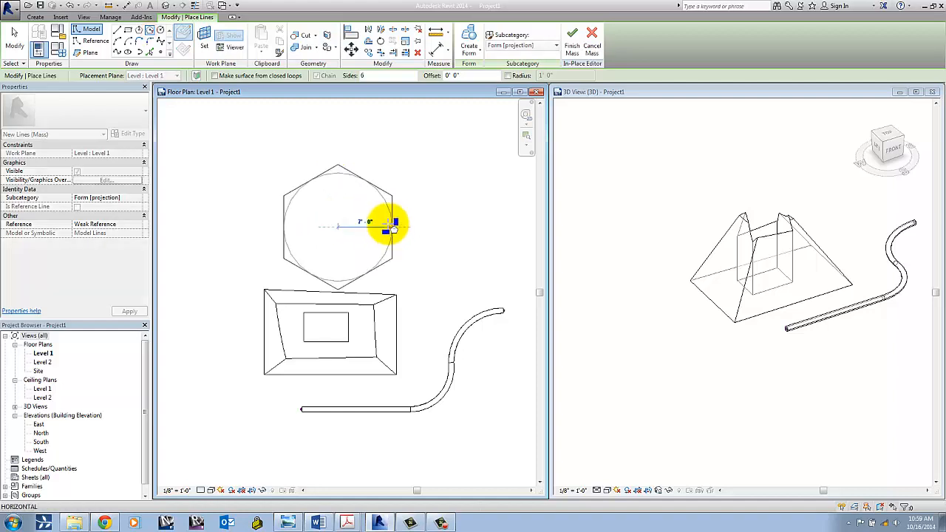
click(372, 210)
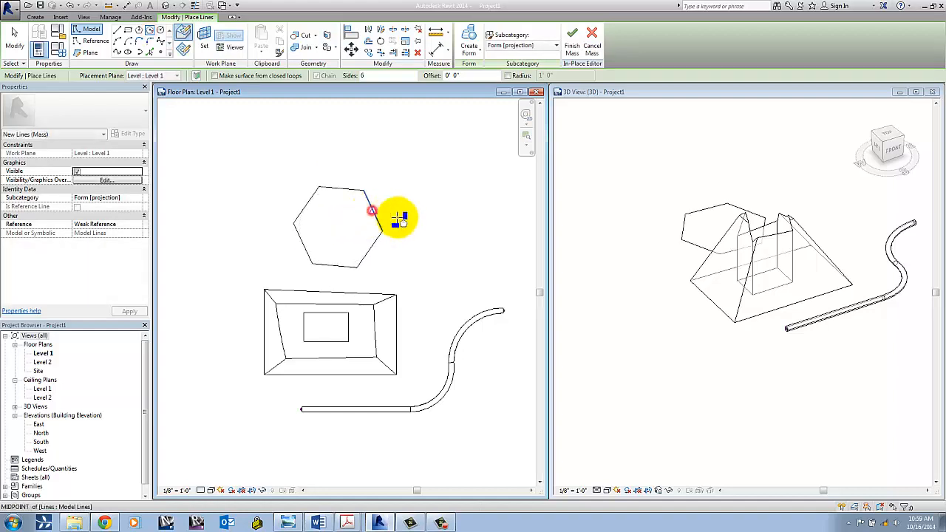
key(Escape)
key(Escape)
shift+middle_drag(697, 204, 758, 254)
scroll(761, 376, up, 2)
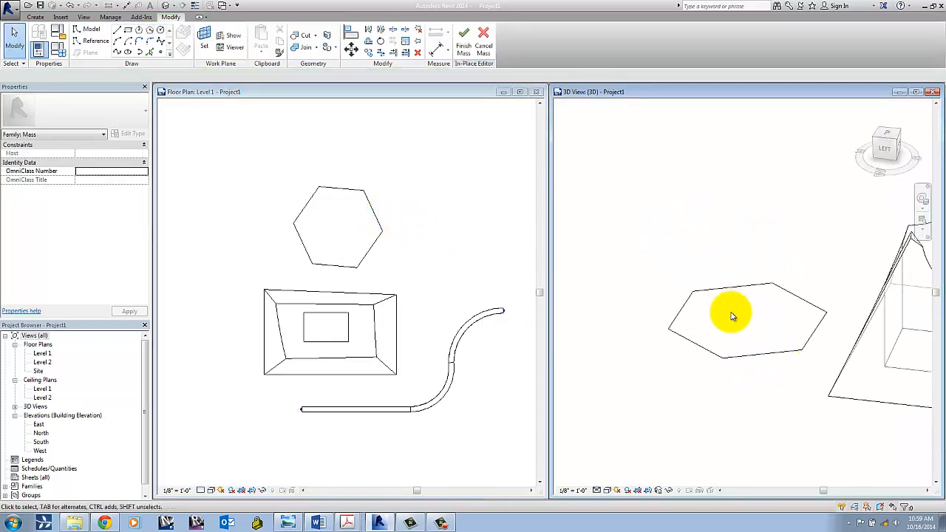
Step: Sketch a six-sided circumscribed polygon in model lines on Level 2, centred over the Level 1 hexagon, with about 5' radius at 45°
double_click(43, 363)
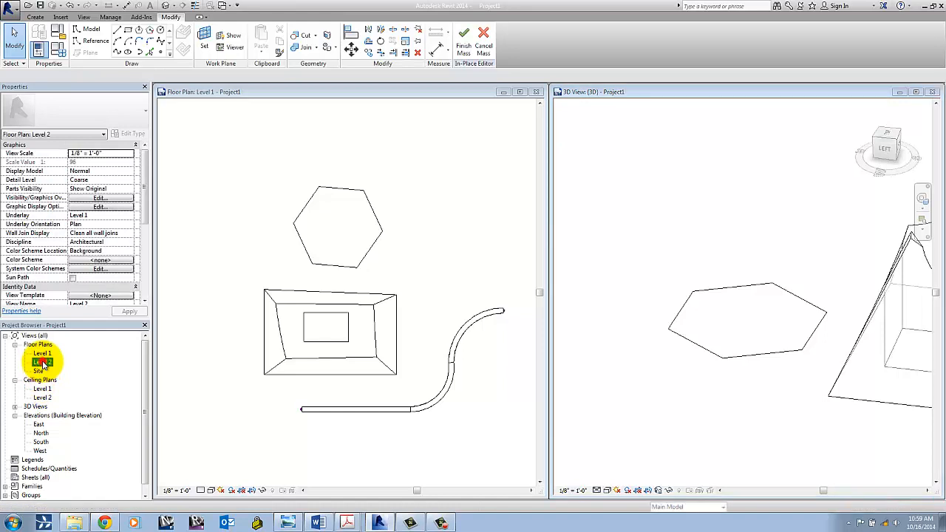
middle_drag(310, 274, 388, 266)
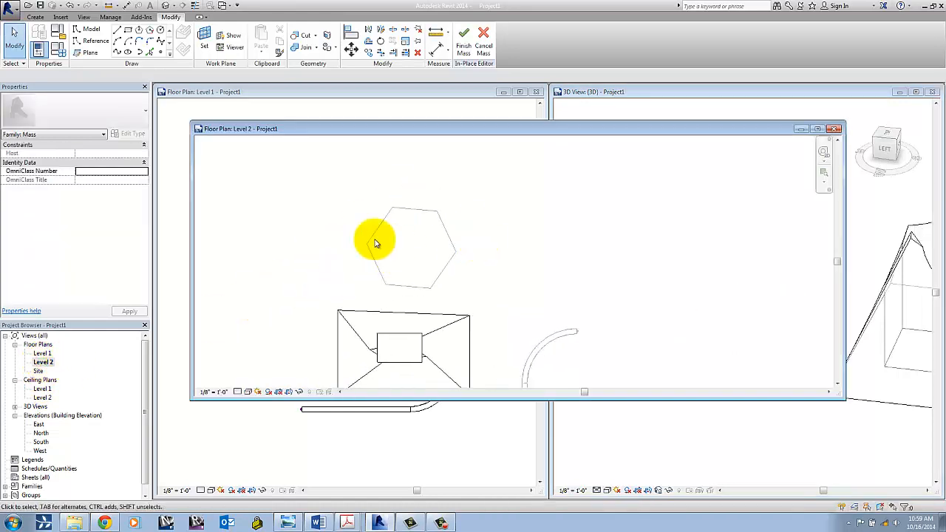
scroll(398, 258, up, 1)
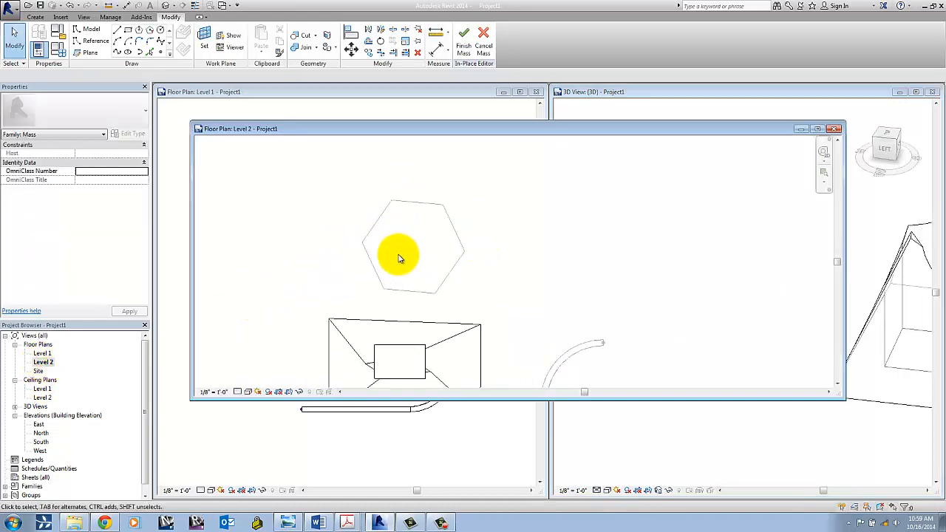
click(149, 30)
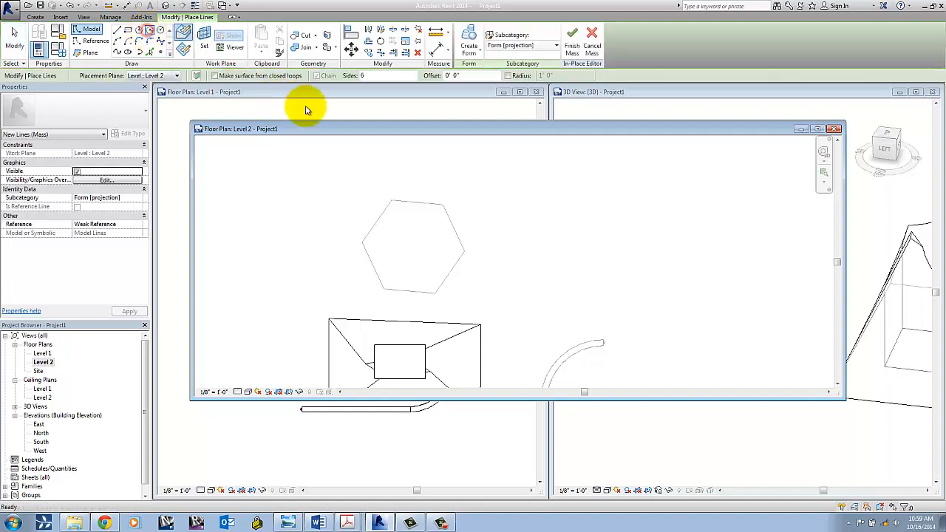
click(411, 248)
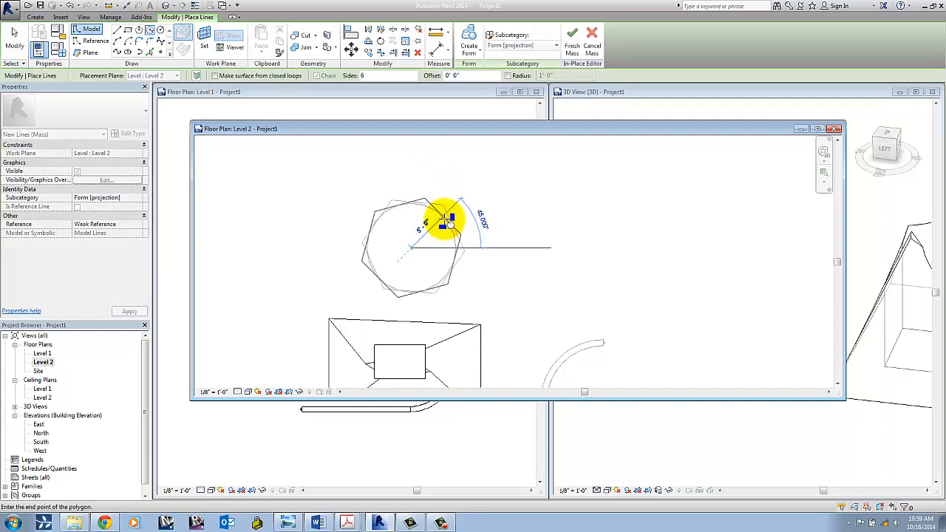
click(444, 220)
key(Escape)
key(Escape)
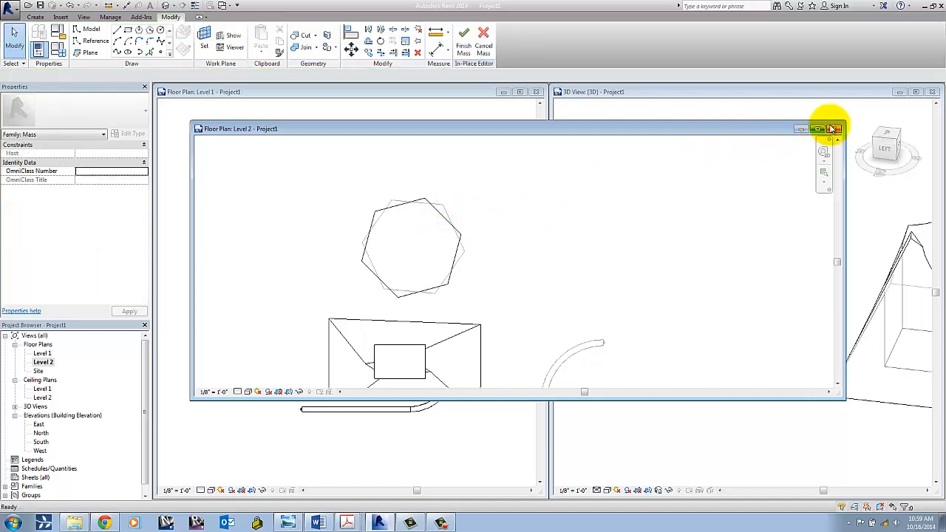
click(835, 129)
Step: Select the Level 1 and Level 2 hexagons together in 3D and create a solid form between them
shift+middle_drag(813, 270, 778, 310)
click(778, 304)
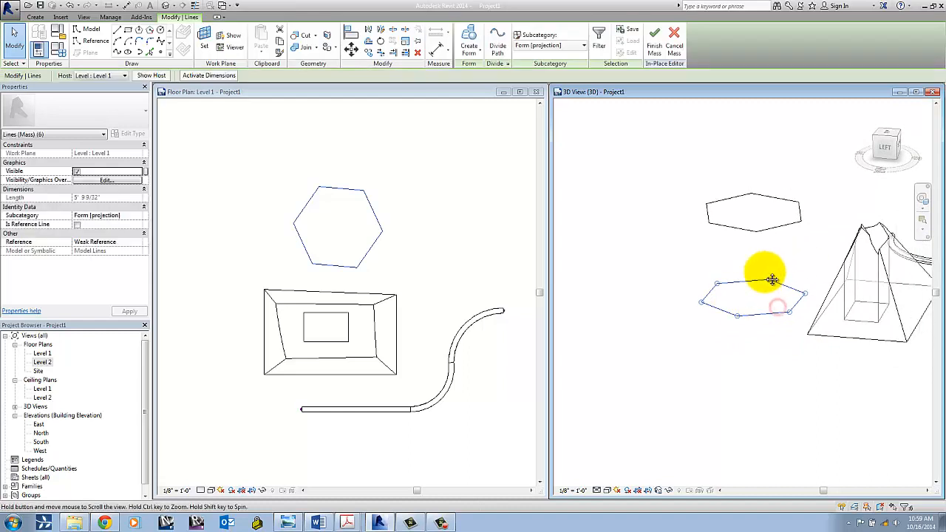
ctrl+click(767, 228)
shift+middle_drag(773, 253, 718, 247)
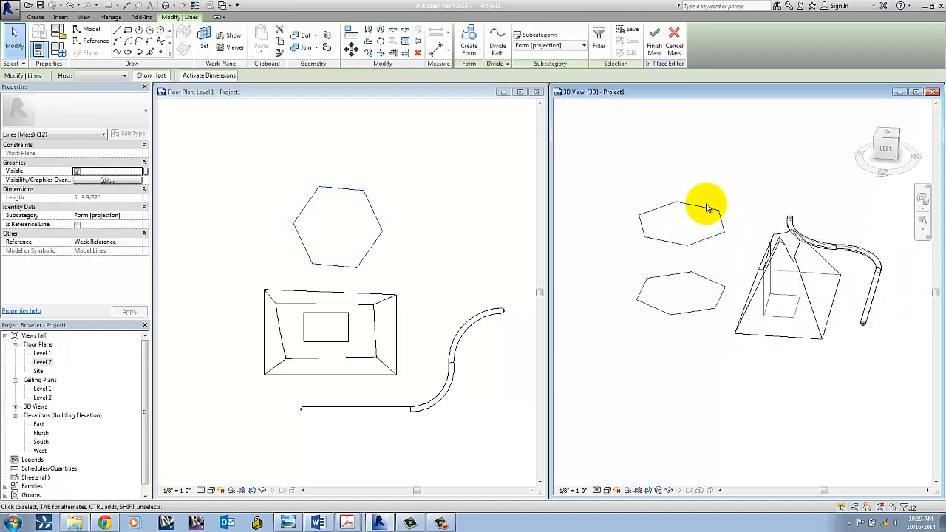
click(470, 38)
shift+middle_drag(713, 343, 648, 382)
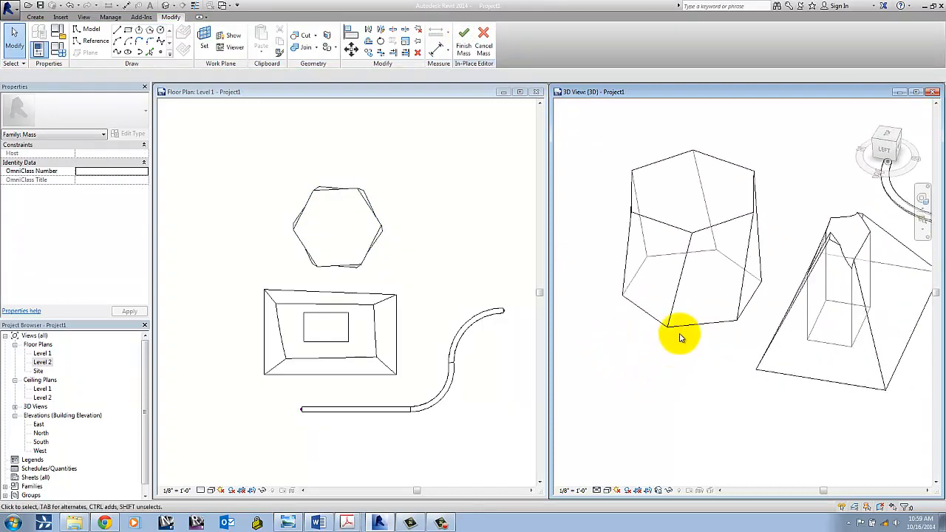
scroll(682, 327, down, 3)
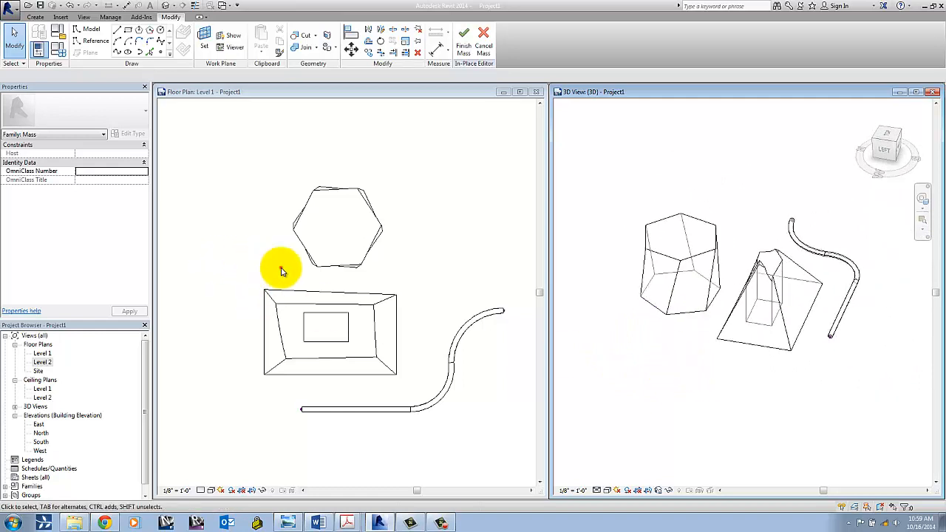
Step: Draw two parallel east-west reference planes in the Level 1 plan, in the empty area west of the rectangular mass
scroll(275, 266, down, 2)
middle_drag(271, 266, 416, 266)
middle_drag(357, 298, 347, 290)
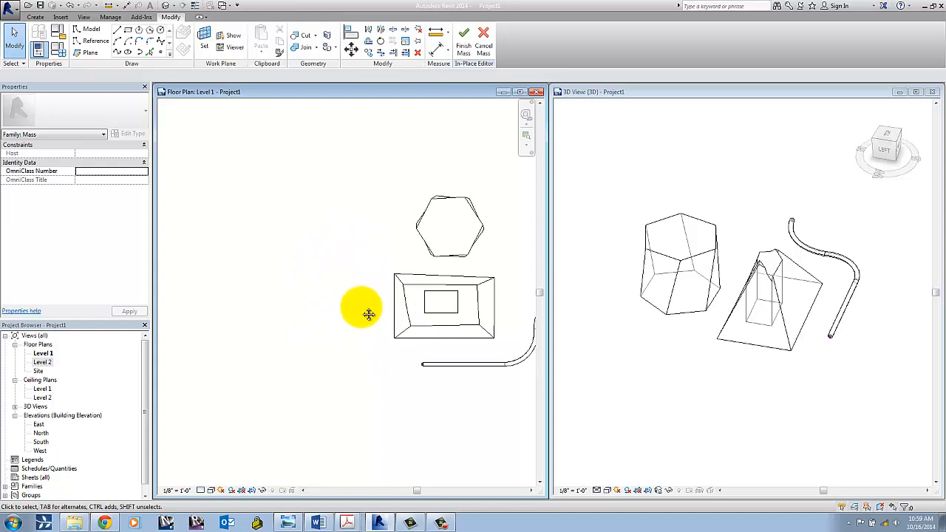
middle_drag(362, 309, 343, 313)
scroll(367, 301, down, 1)
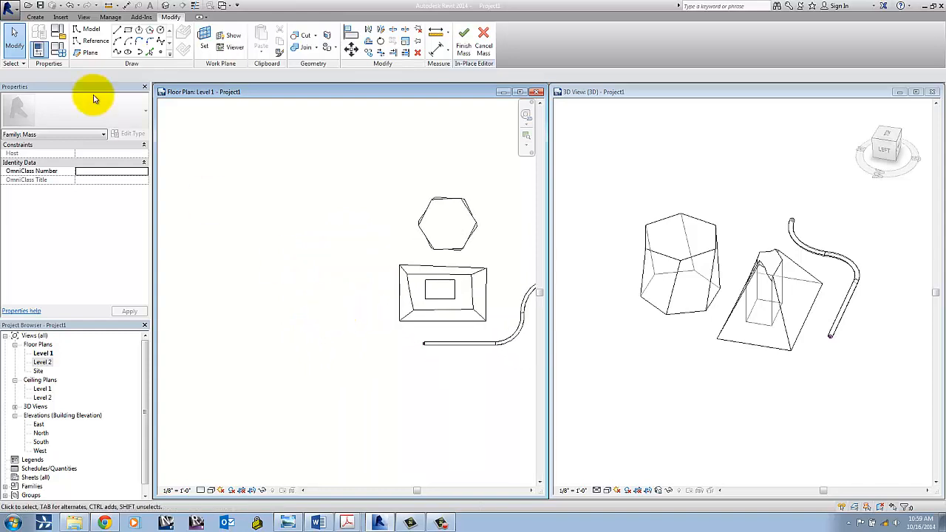
click(85, 56)
click(308, 315)
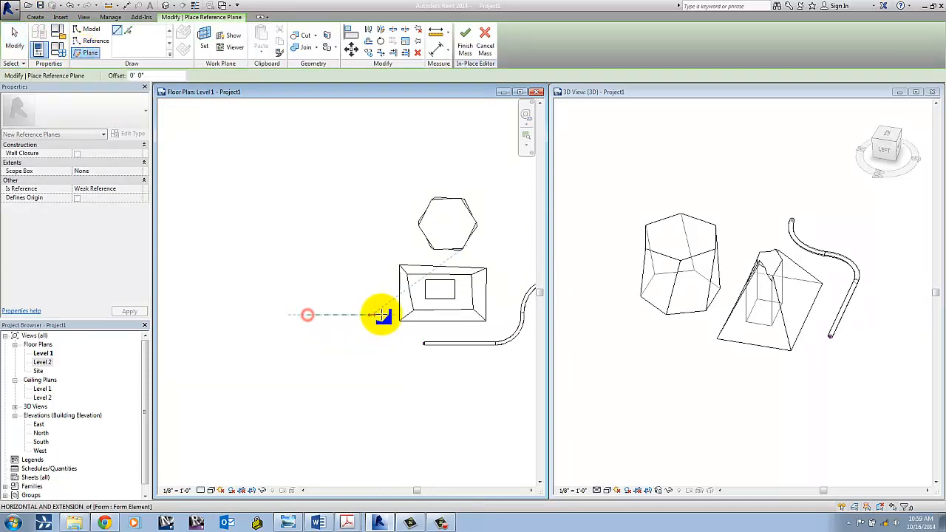
click(381, 315)
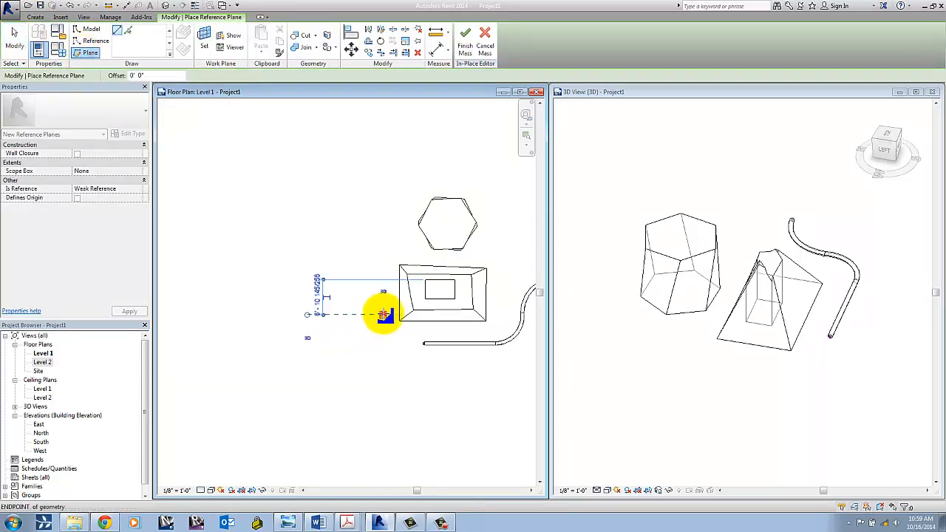
click(307, 271)
click(384, 272)
key(Escape)
key(Escape)
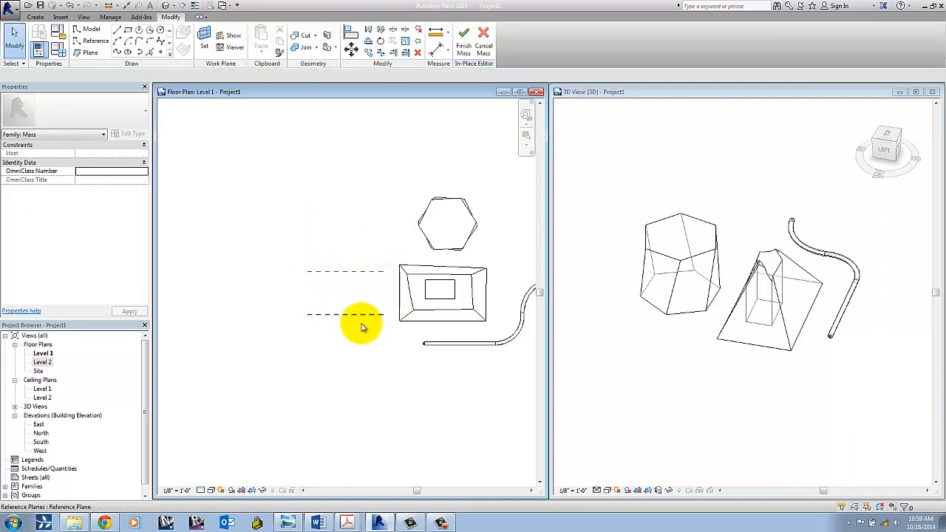
Step: Place four reference points in the Level 1 plan, one near each end of both new reference planes
scroll(352, 320, up, 3)
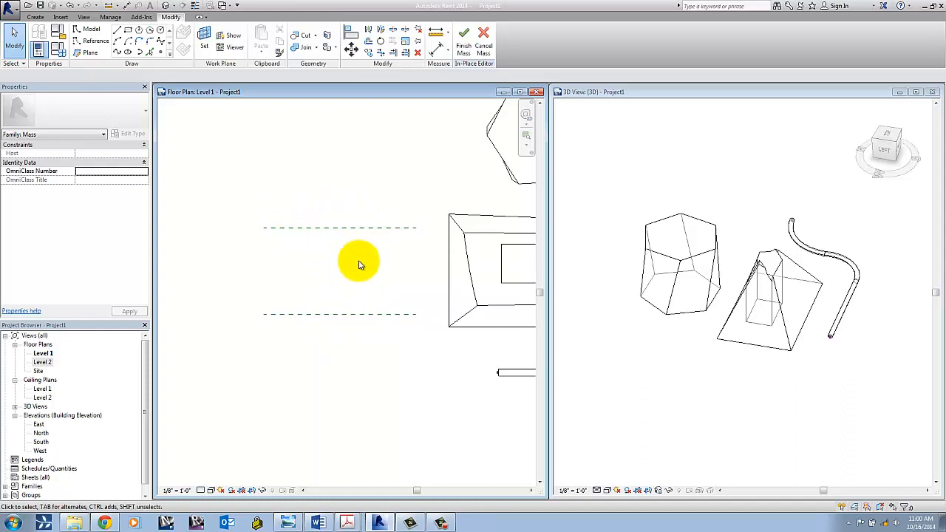
scroll(353, 260, down, 2)
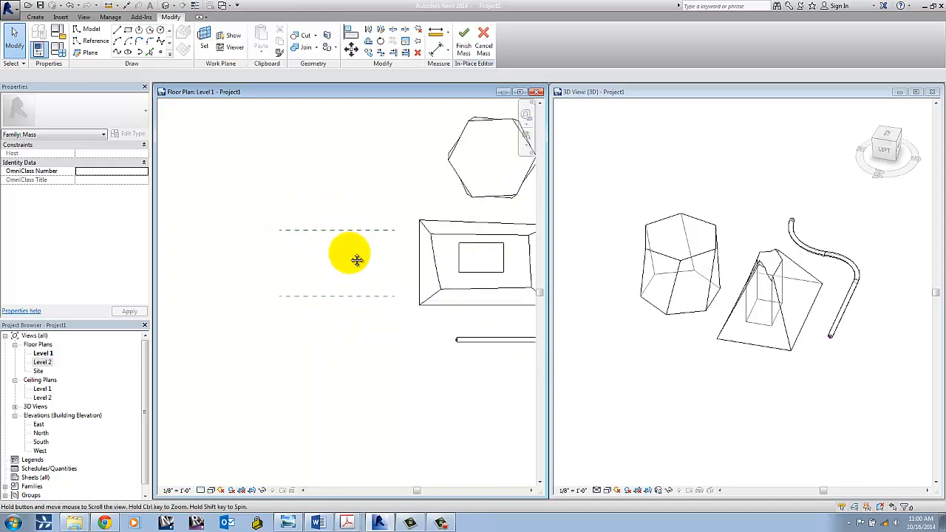
click(161, 54)
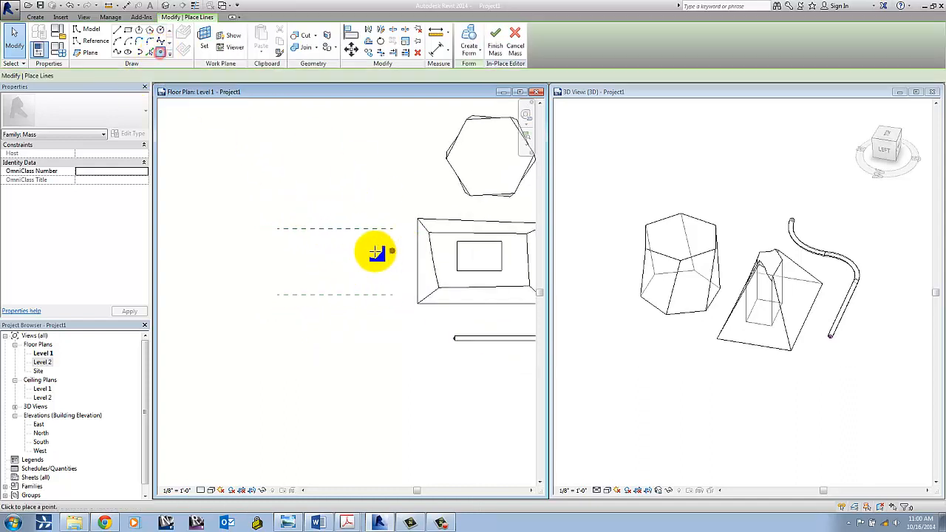
click(291, 229)
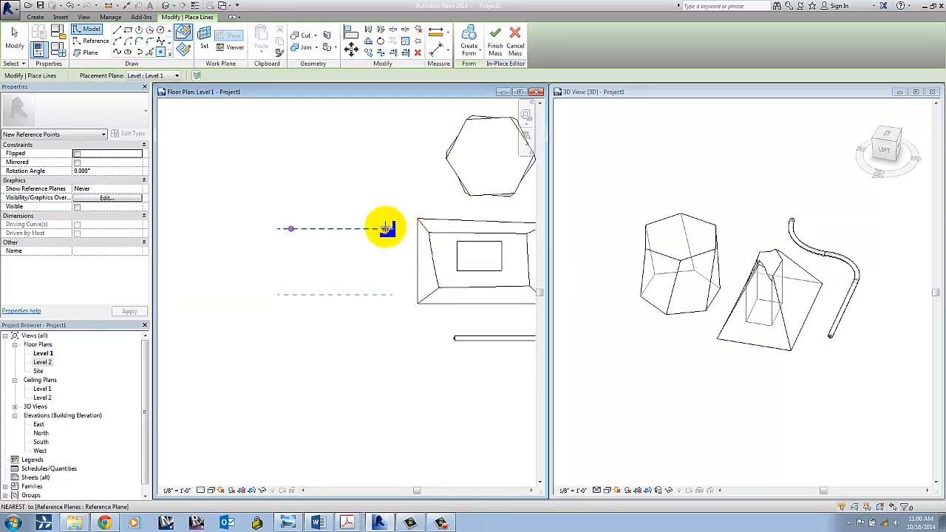
click(385, 229)
click(290, 294)
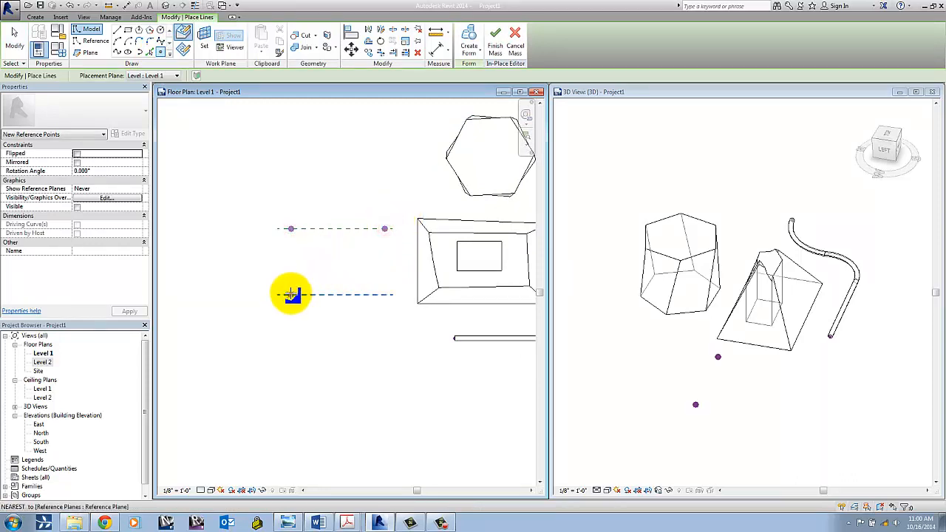
click(384, 295)
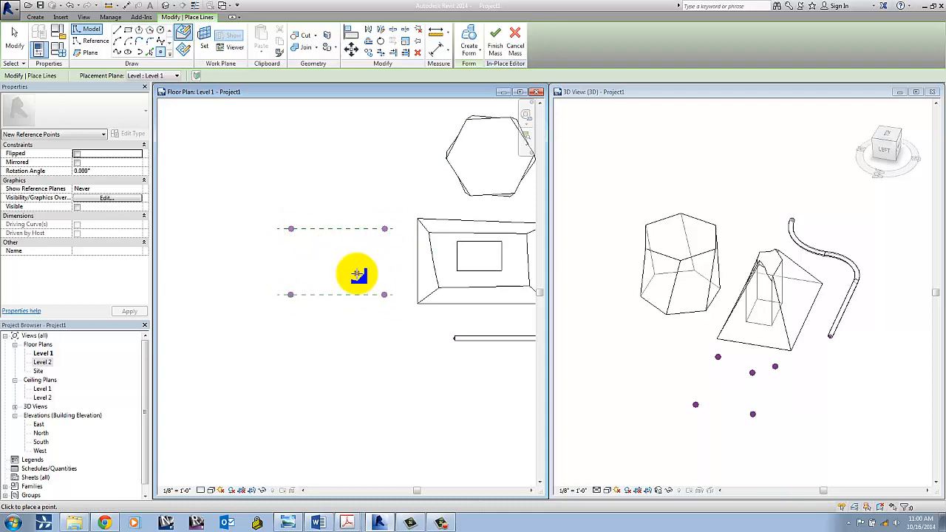
key(Escape)
key(Escape)
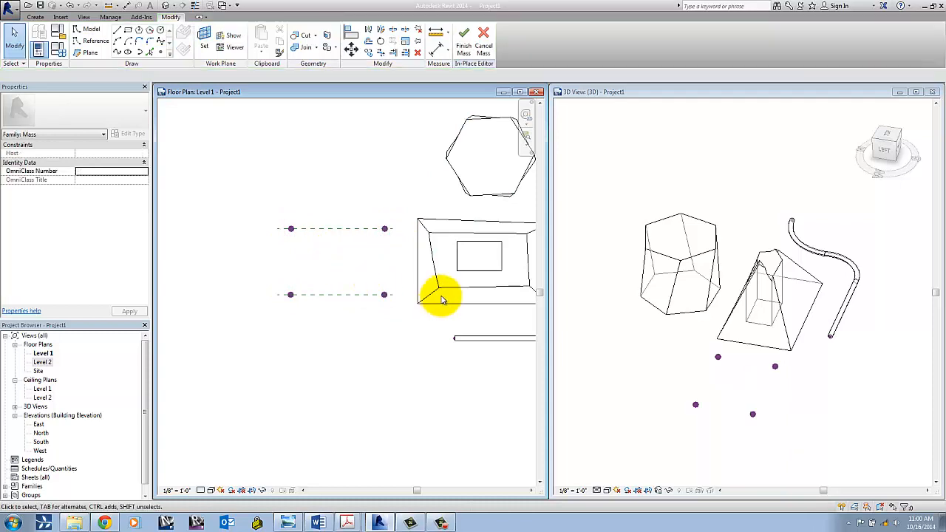
Step: Start a model line and set its work plane to the southern reference plane, opening the 3D view for sketching
click(787, 397)
scroll(788, 397, up, 3)
shift+middle_drag(788, 397, 724, 334)
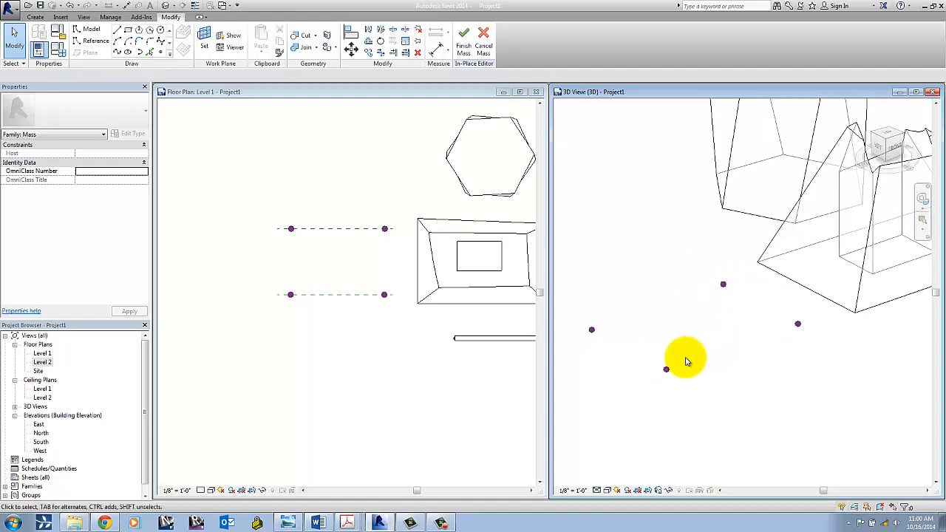
click(666, 369)
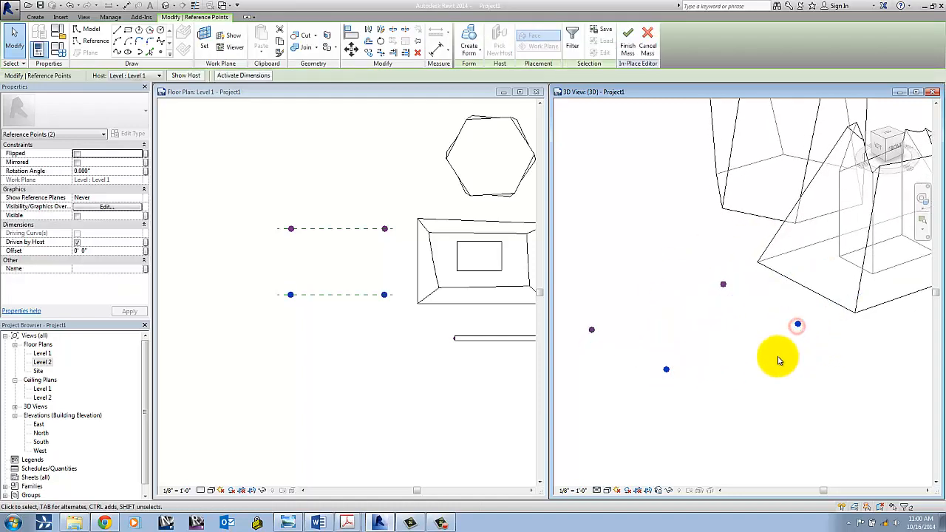
click(728, 345)
middle_drag(766, 357, 781, 334)
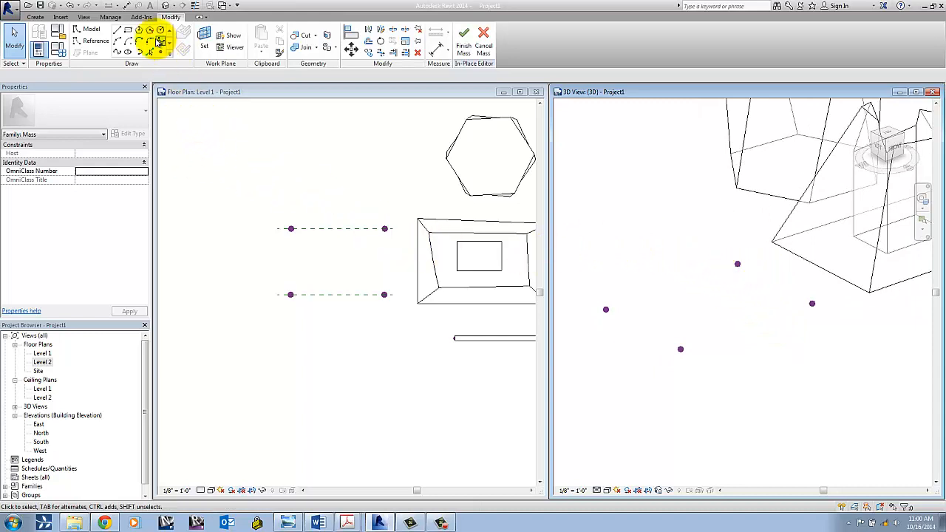
click(118, 30)
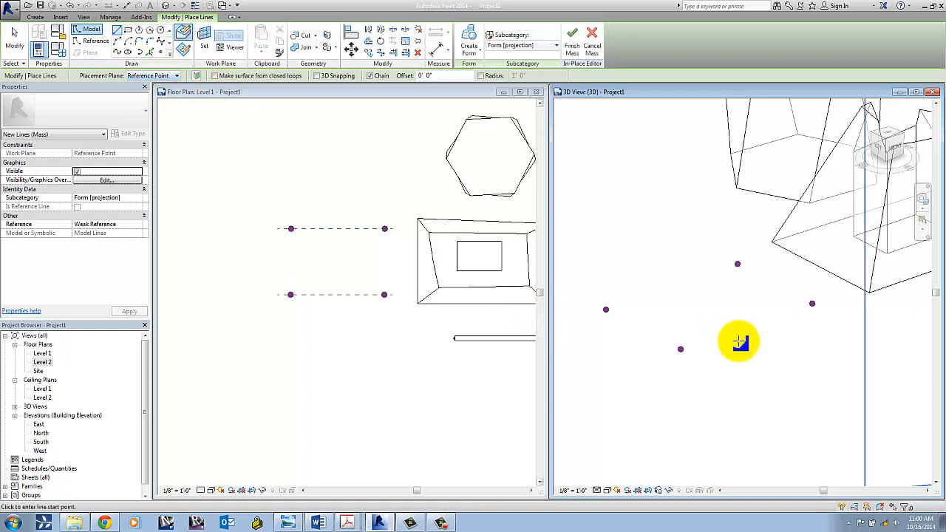
click(204, 49)
click(335, 294)
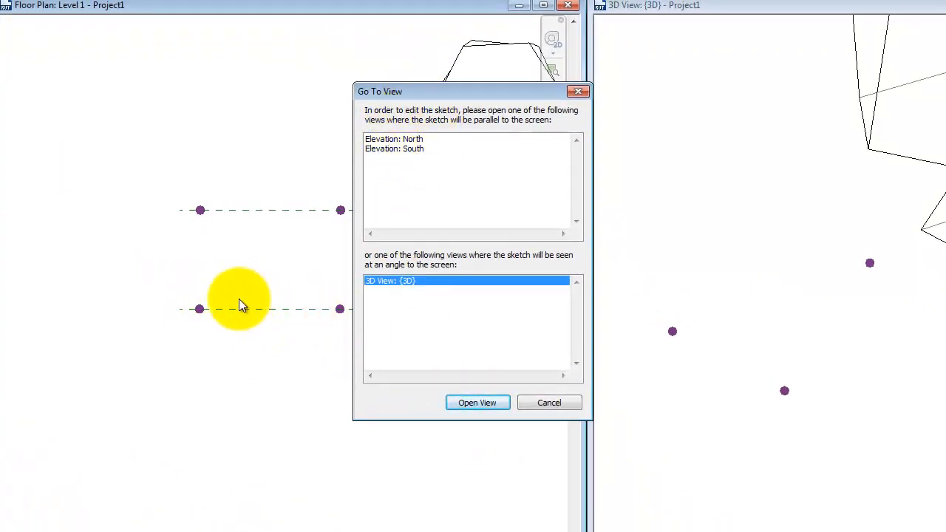
click(495, 408)
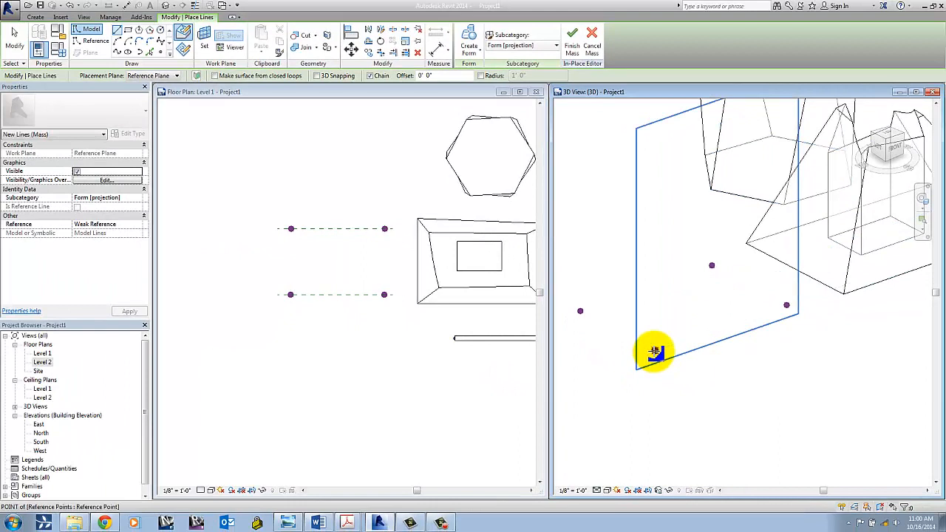
Step: Draw a closed, irregular six-line profile on the southern reference plane, with its base line joining that plane's two reference points
click(654, 351)
click(786, 305)
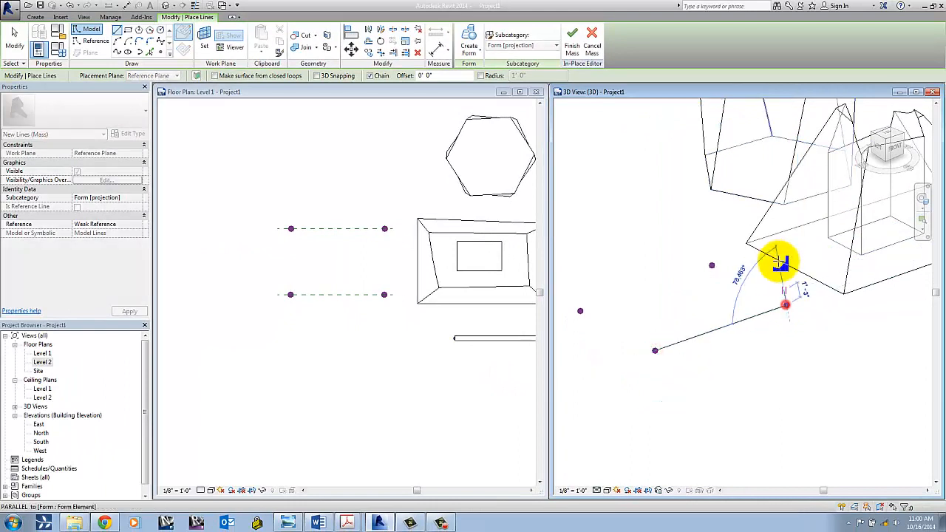
click(807, 236)
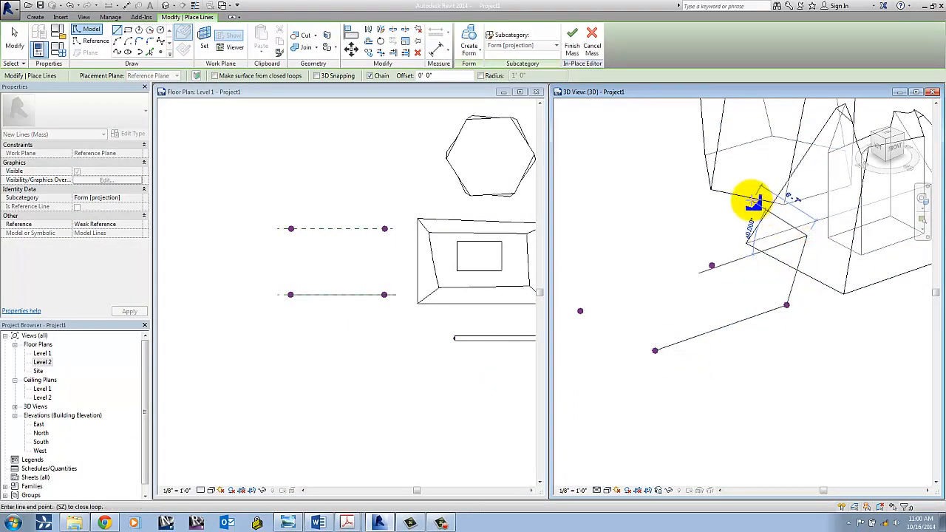
click(751, 201)
click(682, 275)
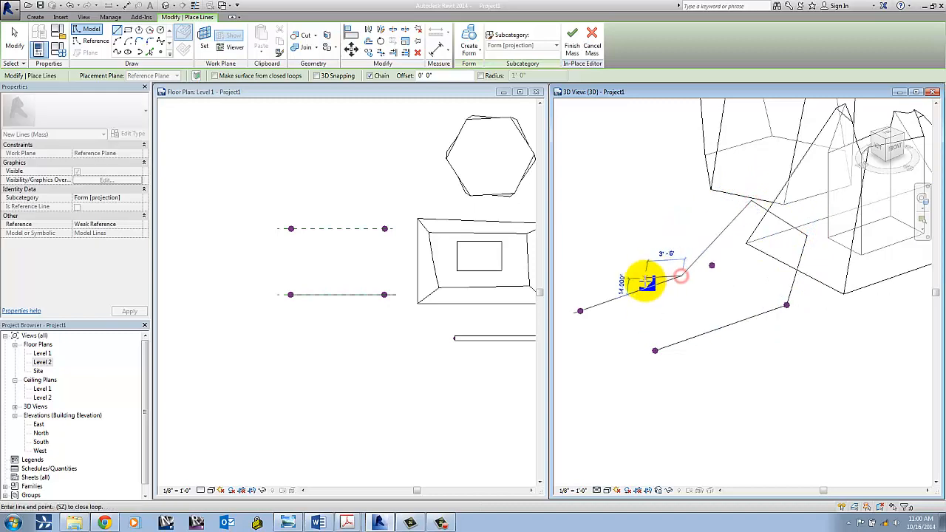
click(651, 276)
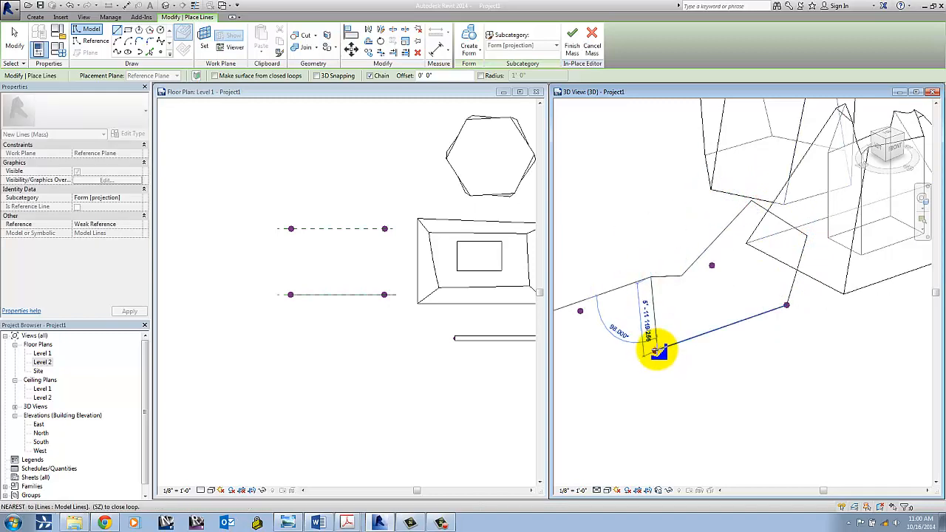
click(655, 350)
Step: Set the model line's work plane to the northern reference plane, opening the 3D view for sketching
scroll(736, 364, down, 1)
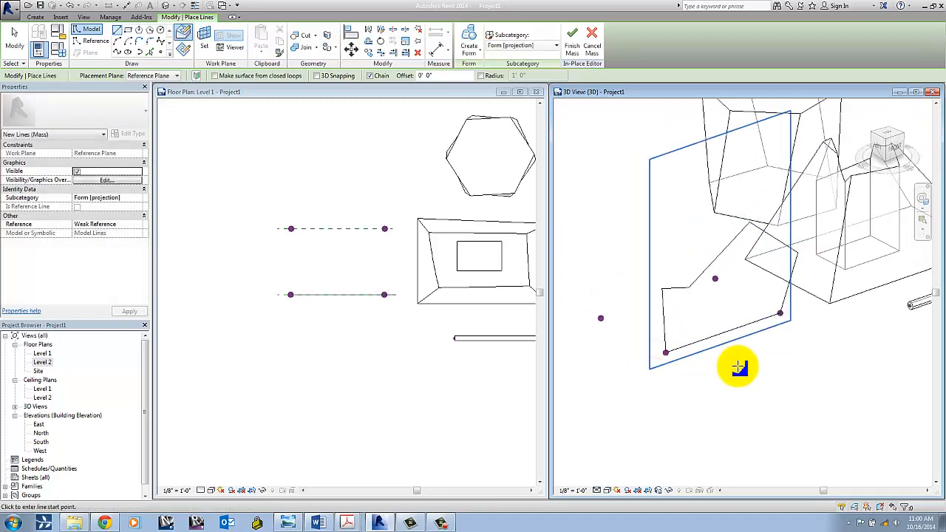
middle_drag(736, 365, 726, 371)
mouse_move(794, 374)
shift+middle_down()
mouse_move(717, 382)
mouse_move(627, 407)
mouse_move(617, 420)
mouse_move(800, 374)
mouse_move(936, 365)
mouse_move(756, 384)
mouse_move(763, 392)
shift+middle_up()
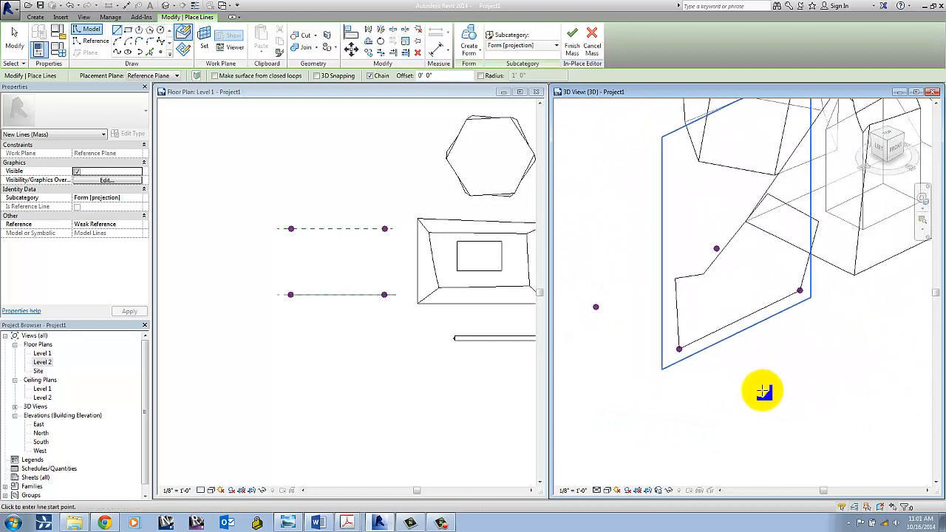
click(344, 274)
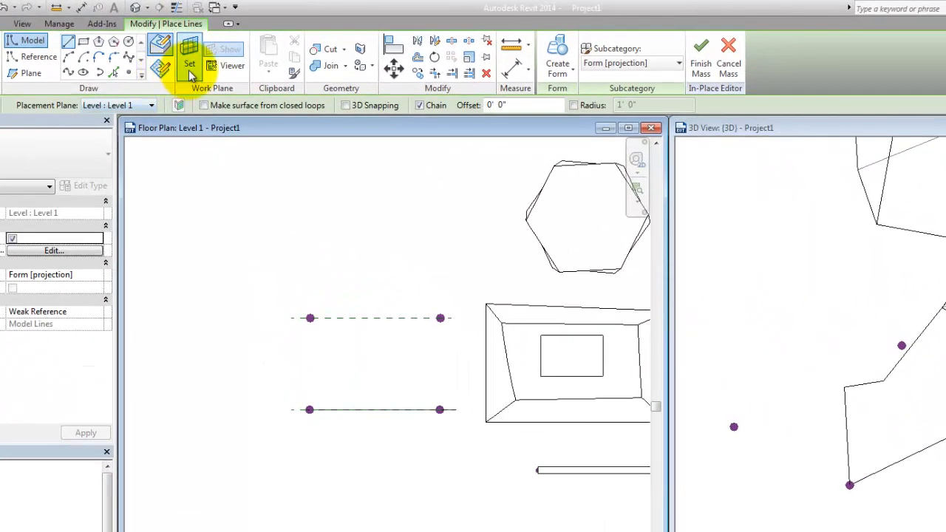
click(194, 48)
click(285, 378)
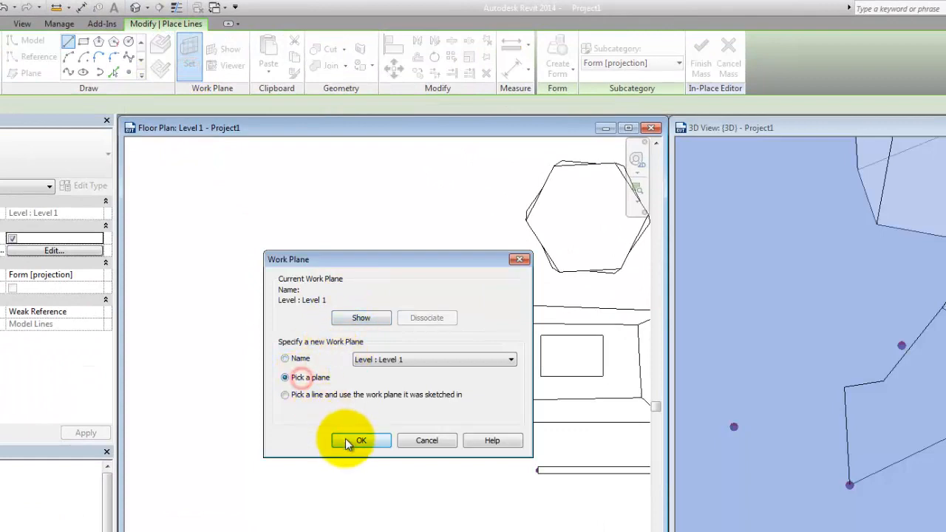
click(359, 440)
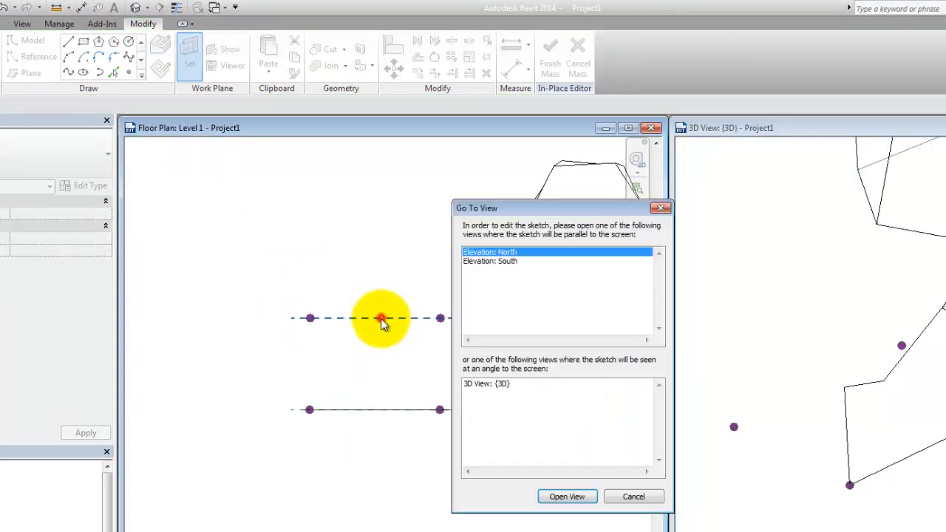
click(504, 384)
click(559, 496)
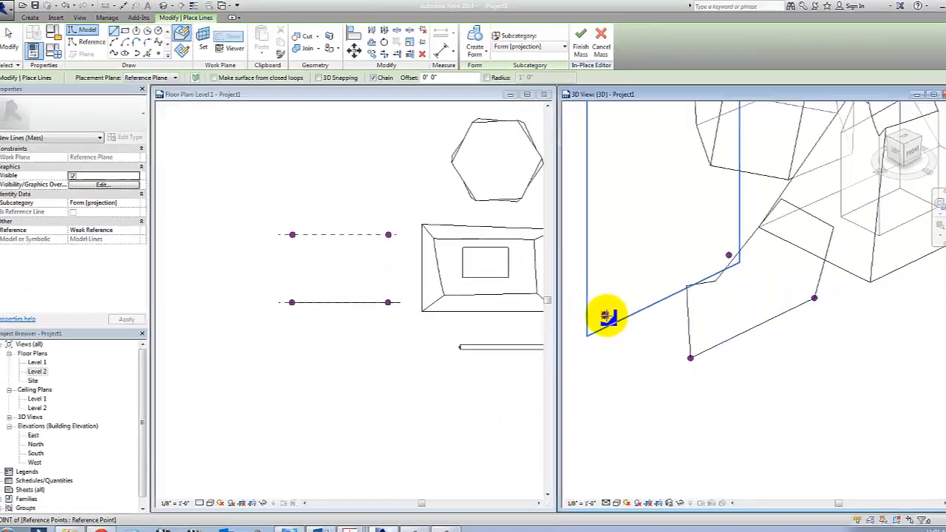
Step: Draw a closed, irregular six-line profile on the northern reference plane, with its base line joining that plane's two reference points
click(734, 426)
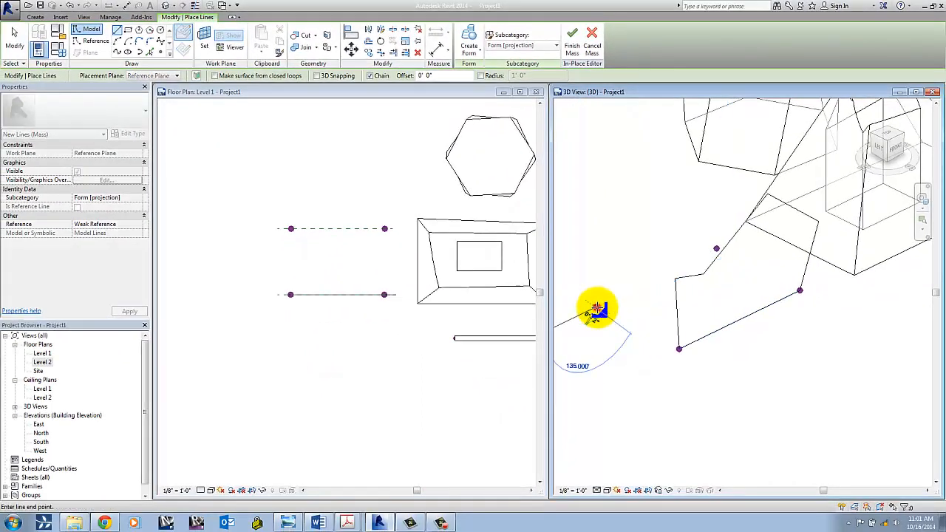
click(715, 250)
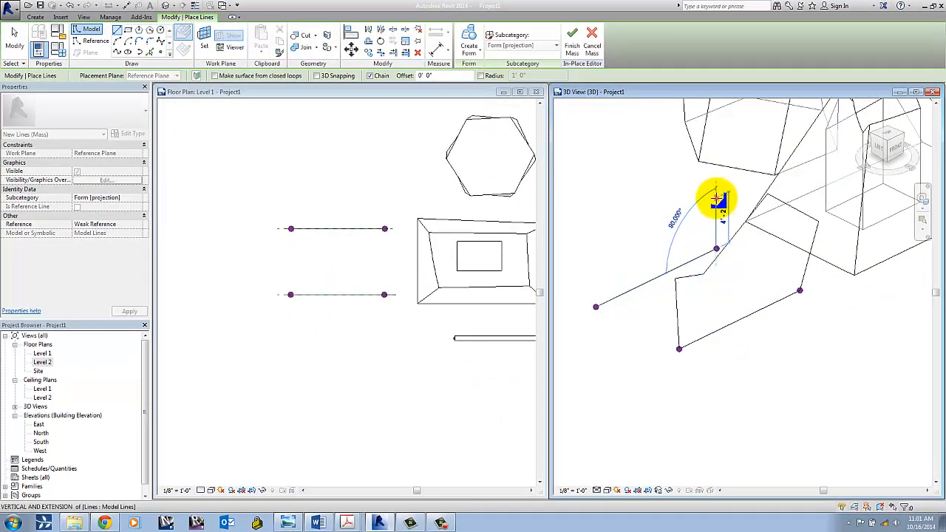
click(716, 198)
click(680, 193)
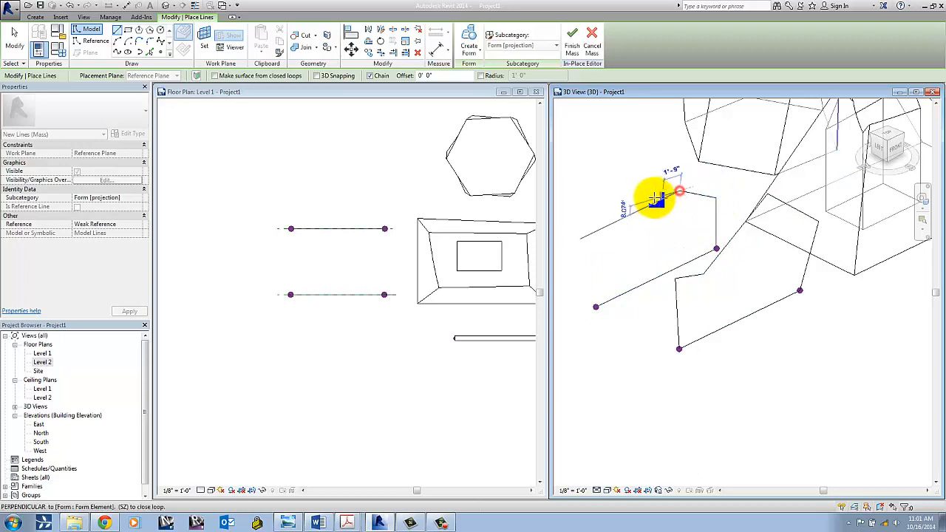
click(592, 220)
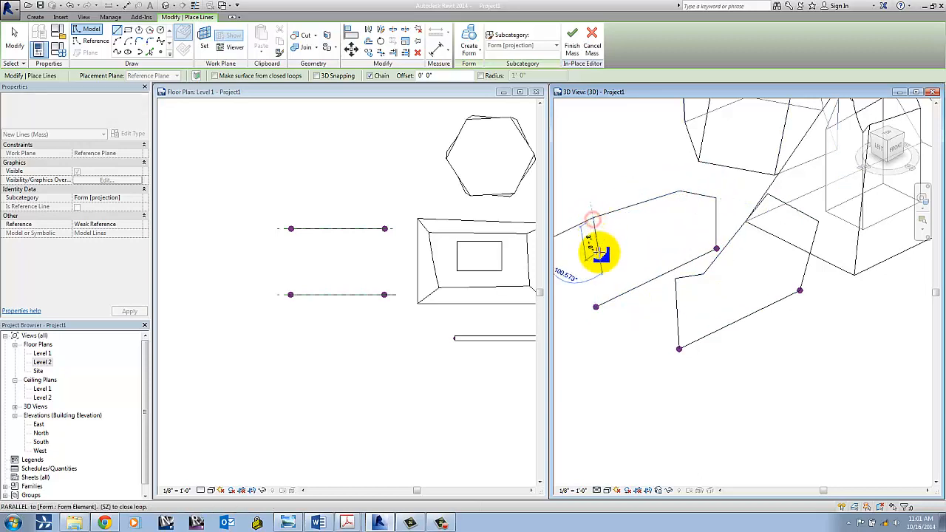
click(596, 308)
scroll(633, 263, down, 1)
key(Escape)
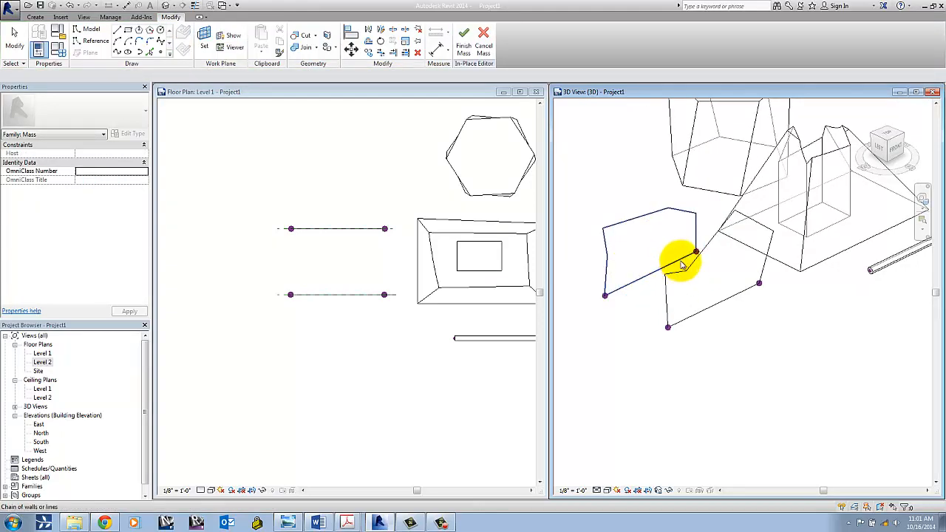
Step: Create a solid form from the two closed profiles on the northern and southern reference planes
click(686, 275)
shift+middle_drag(685, 275, 582, 329)
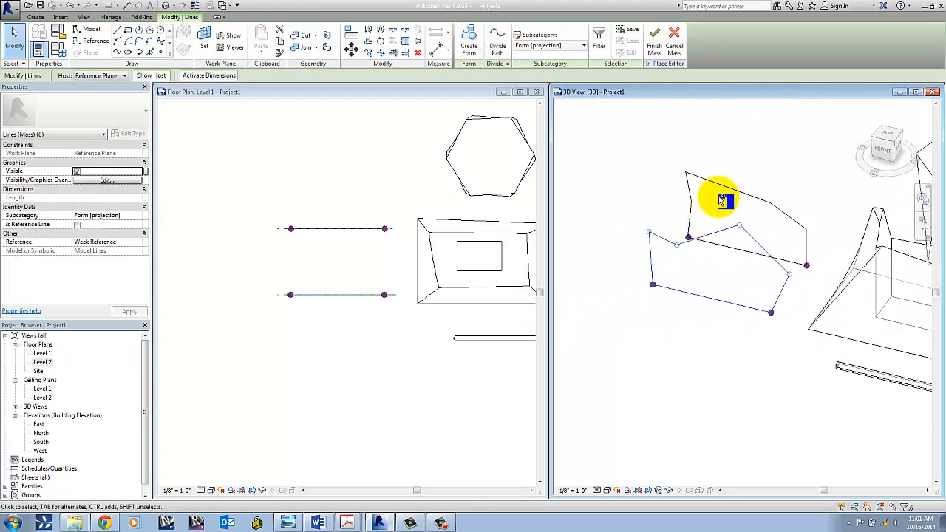
click(717, 187)
click(727, 207)
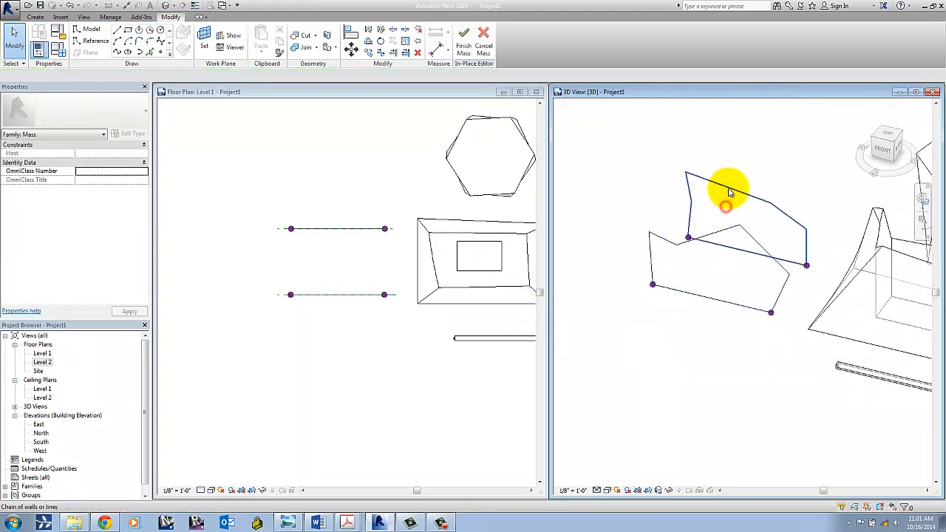
click(729, 189)
ctrl+click(731, 233)
shift+middle_drag(675, 345, 615, 382)
click(471, 54)
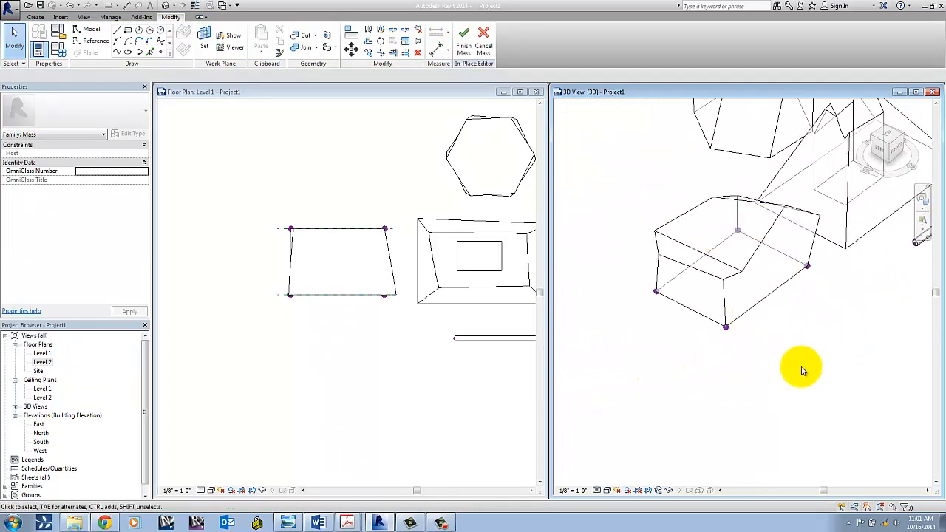
Step: Examine the new two-profile form from several angles and check which elements get selected with it
shift+middle_drag(803, 371, 700, 244)
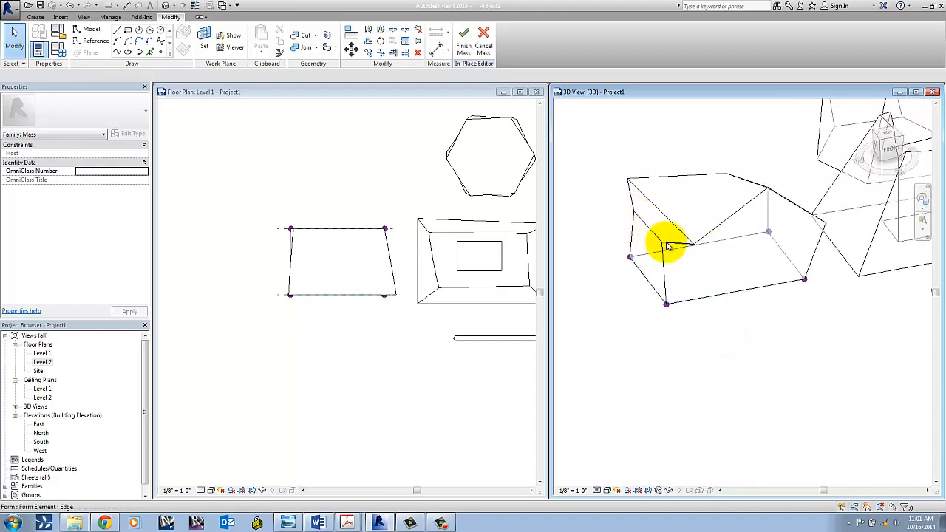
shift+middle_drag(655, 359, 636, 371)
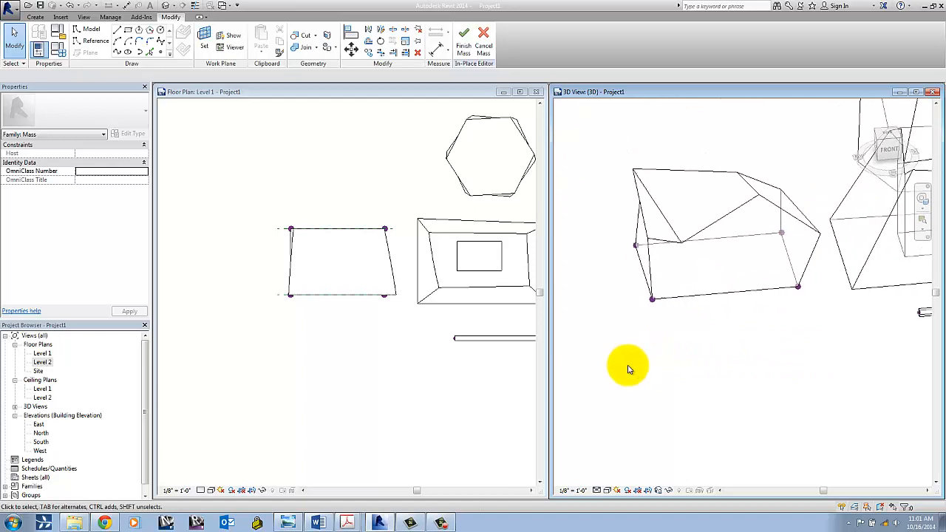
shift+middle_drag(599, 338, 711, 362)
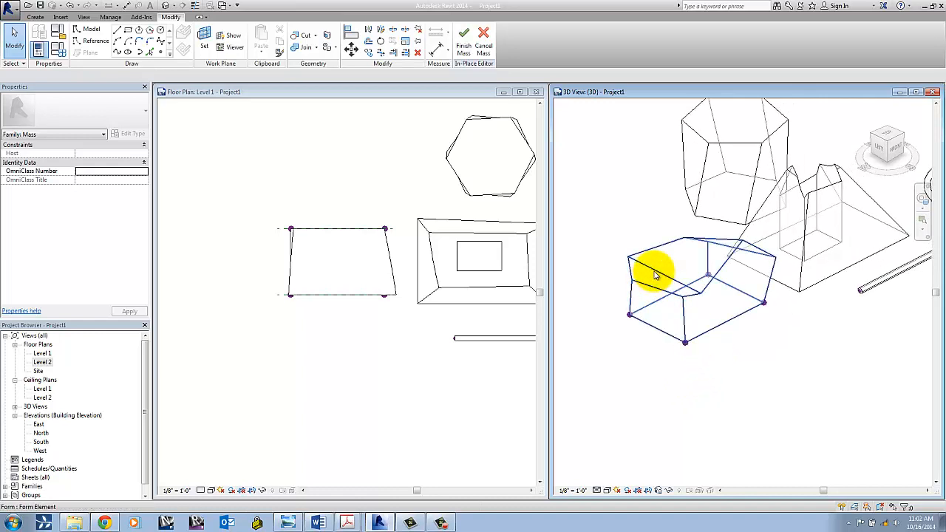
click(654, 275)
click(613, 197)
shift+middle_drag(621, 232, 671, 245)
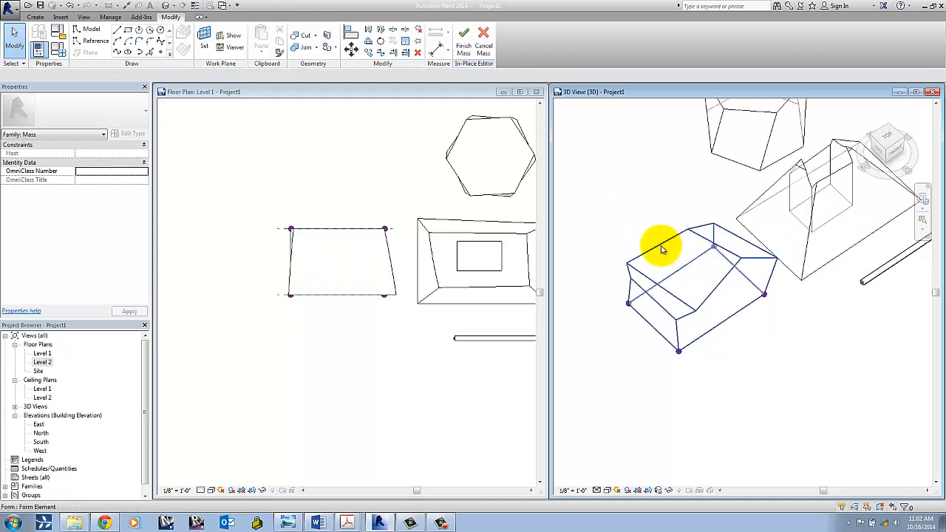
click(662, 248)
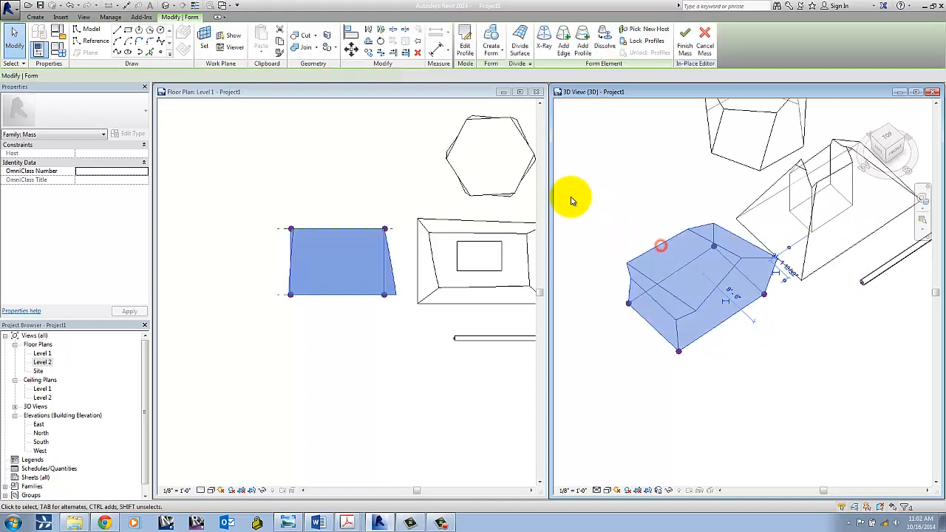
click(422, 197)
click(658, 215)
click(615, 231)
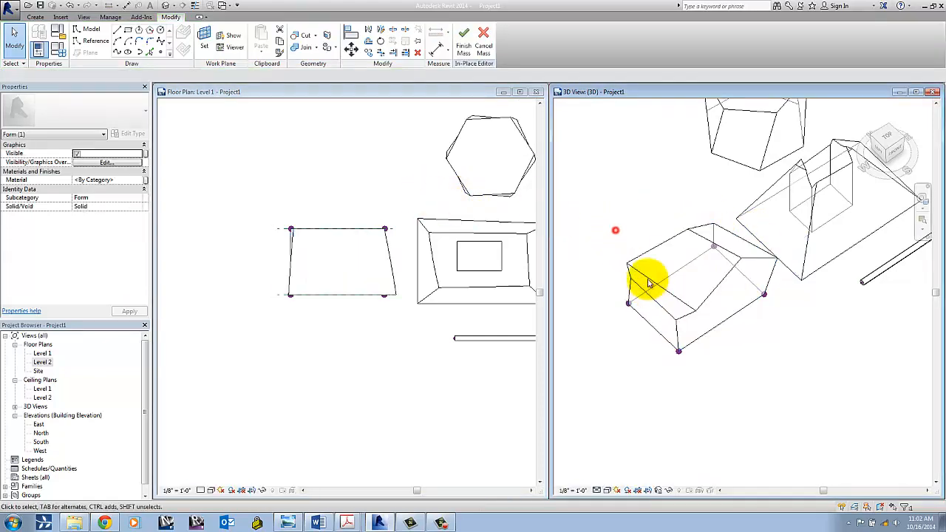
drag(591, 206, 785, 386)
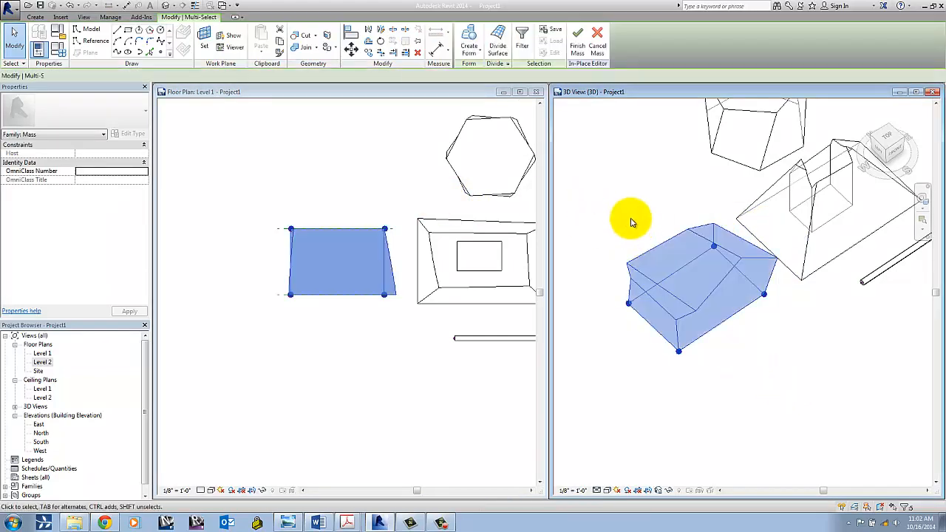
click(630, 218)
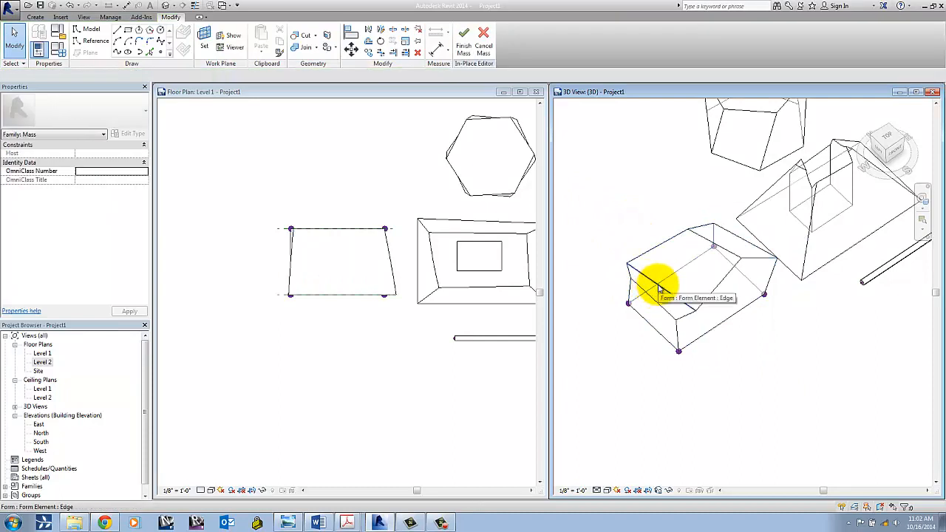
Step: Copy the whole two-profile form into the empty area south of the original in the Level 1 plan
key(Tab)
click(659, 288)
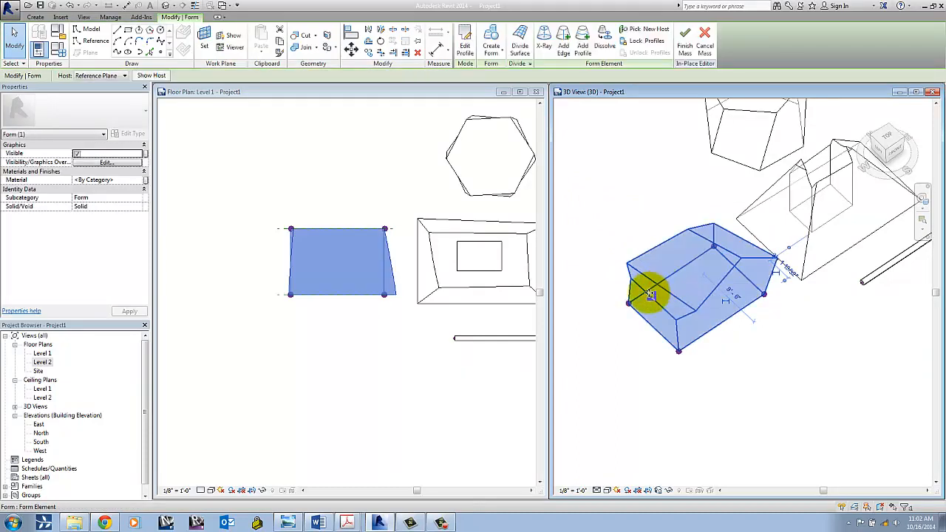
scroll(395, 329, down, 1)
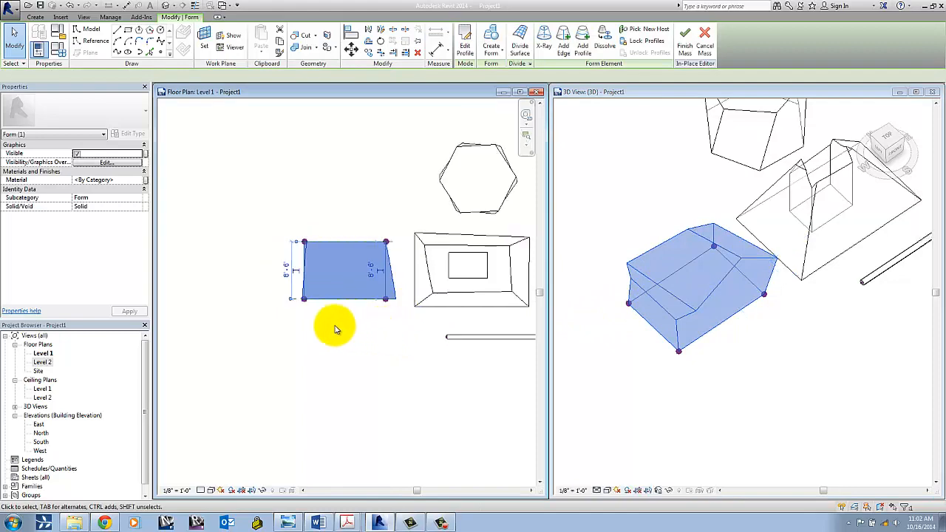
middle_drag(335, 326, 354, 327)
key(c)
key(o)
click(425, 324)
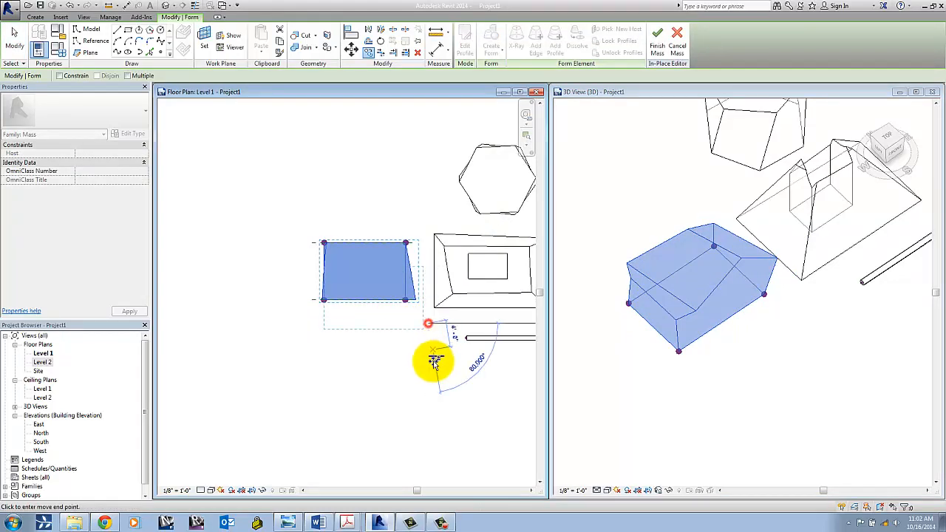
click(434, 427)
click(718, 406)
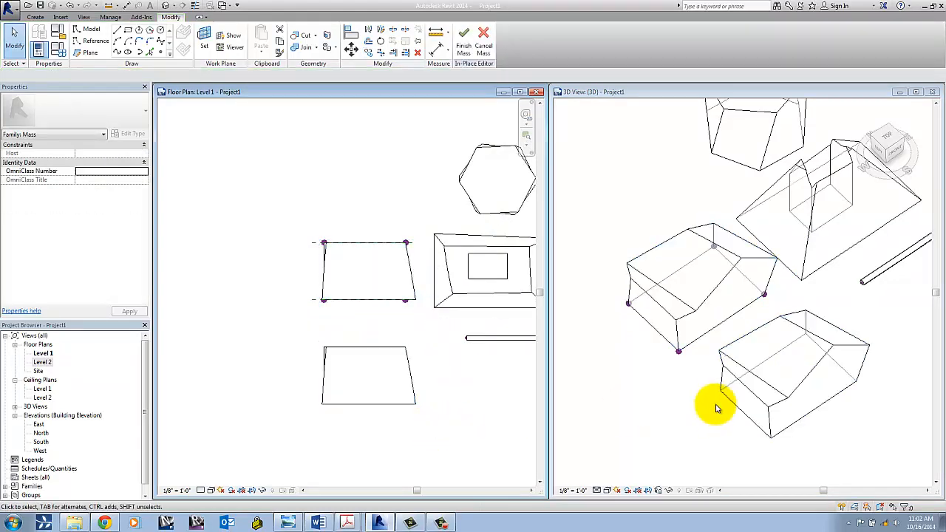
Step: Dissolve the copied form so that only its profile curves are left
scroll(596, 383, up, 3)
middle_drag(596, 383, 719, 386)
scroll(748, 382, up, 1)
click(717, 381)
shift+middle_drag(654, 418, 671, 409)
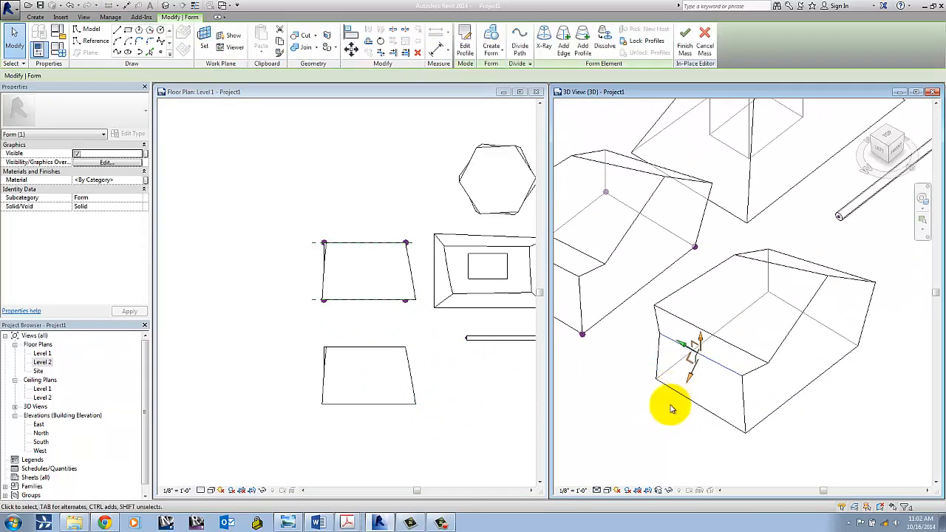
click(680, 439)
shift+middle_drag(737, 433, 641, 386)
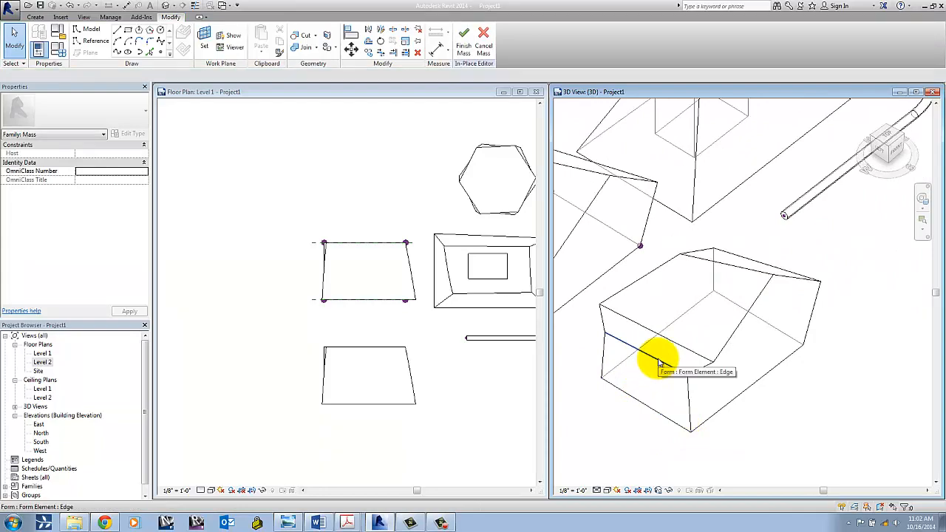
key(Tab)
click(660, 362)
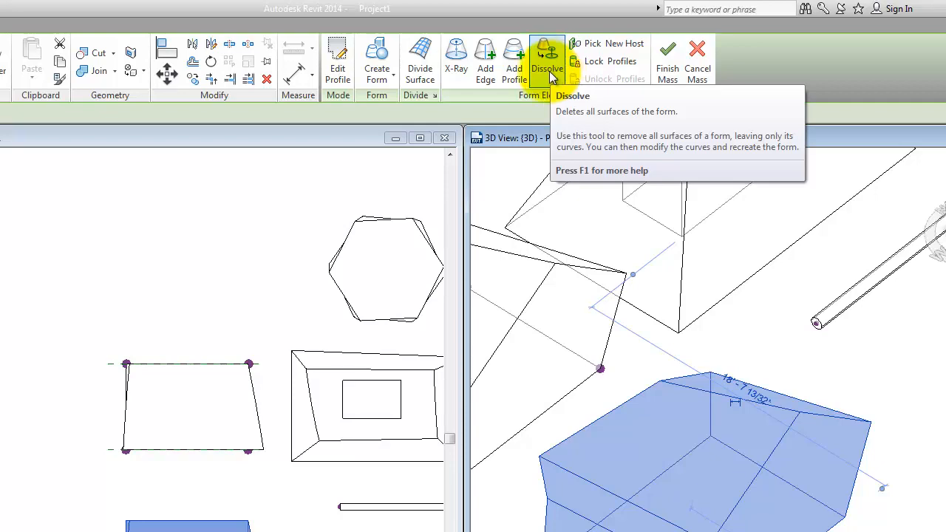
click(548, 70)
click(743, 366)
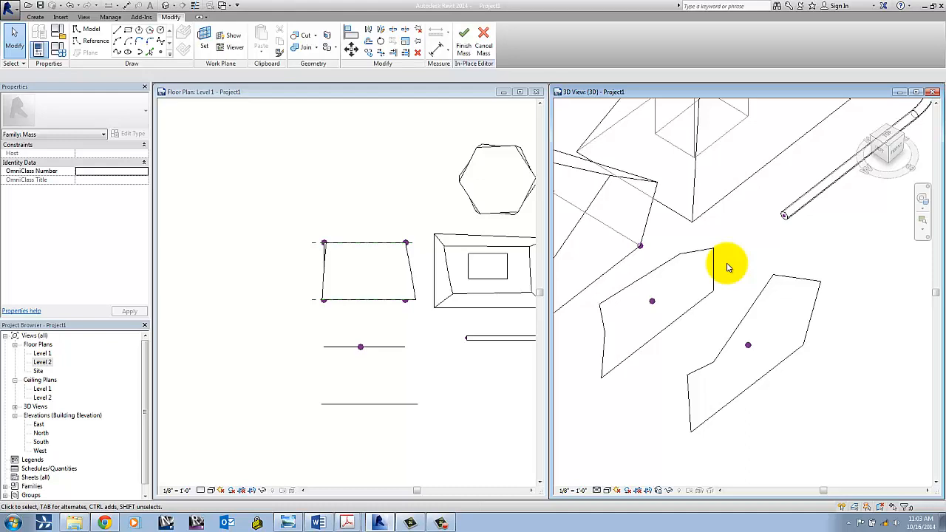
Step: Start a model line in the 3D view near the two dissolved profiles
shift+middle_drag(715, 258, 750, 335)
scroll(687, 351, up, 1)
mouse_move(687, 351)
shift+middle_down()
mouse_move(680, 362)
mouse_move(690, 359)
shift+middle_up()
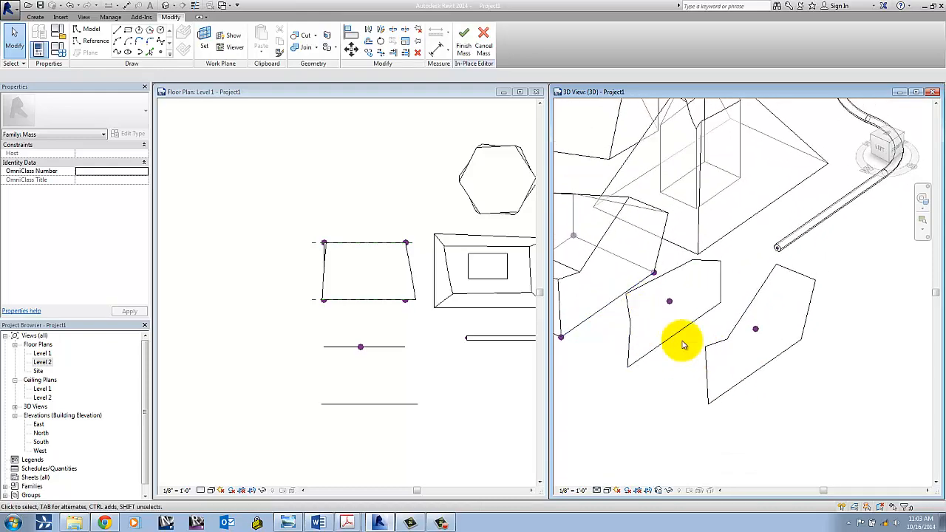
scroll(676, 388, up, 2)
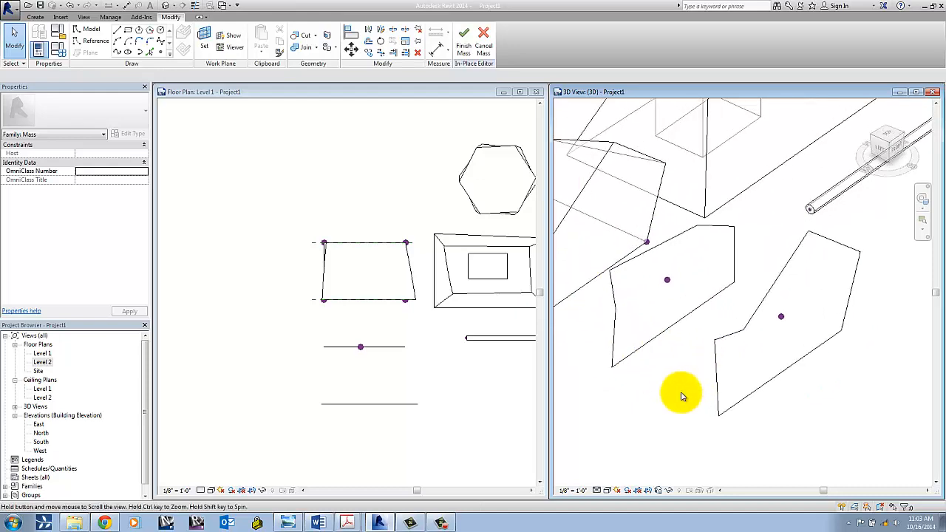
shift+middle_drag(678, 383, 685, 397)
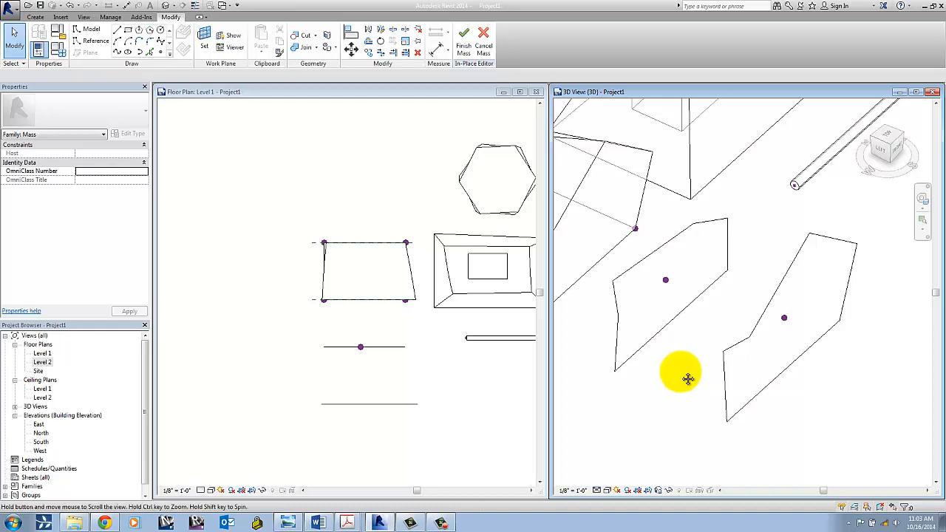
middle_drag(688, 379, 688, 380)
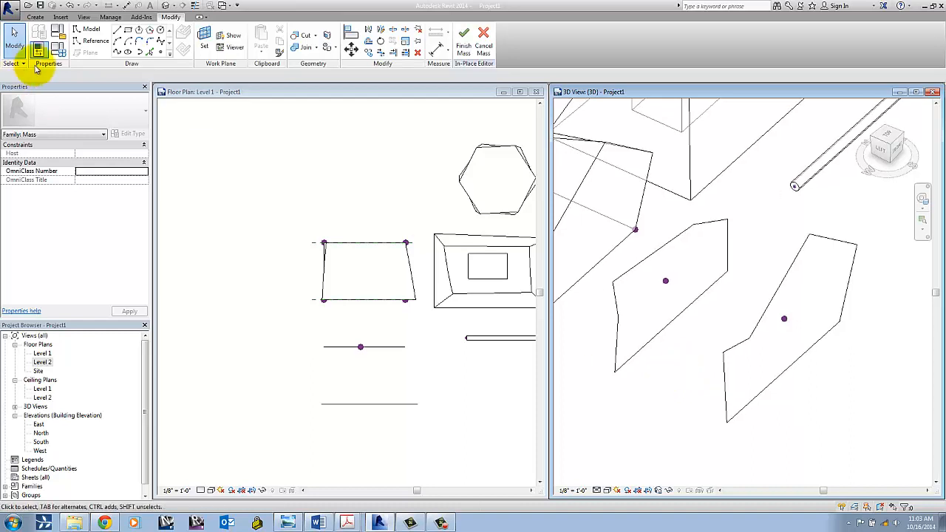
click(116, 34)
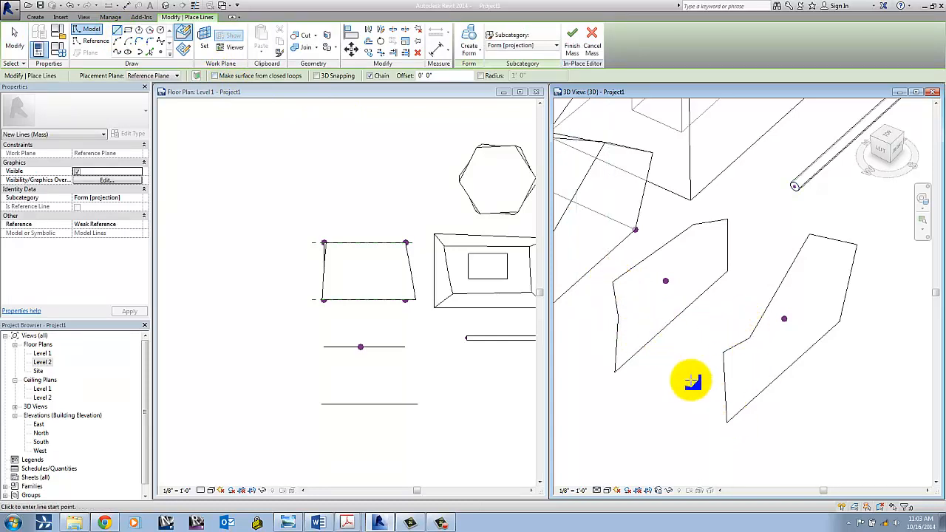
Step: Turn on 3D snapping and draw a model line joining the lowest front corners of the two freestanding profiles
middle_drag(689, 383, 739, 374)
scroll(700, 380, down, 2)
scroll(680, 338, down, 3)
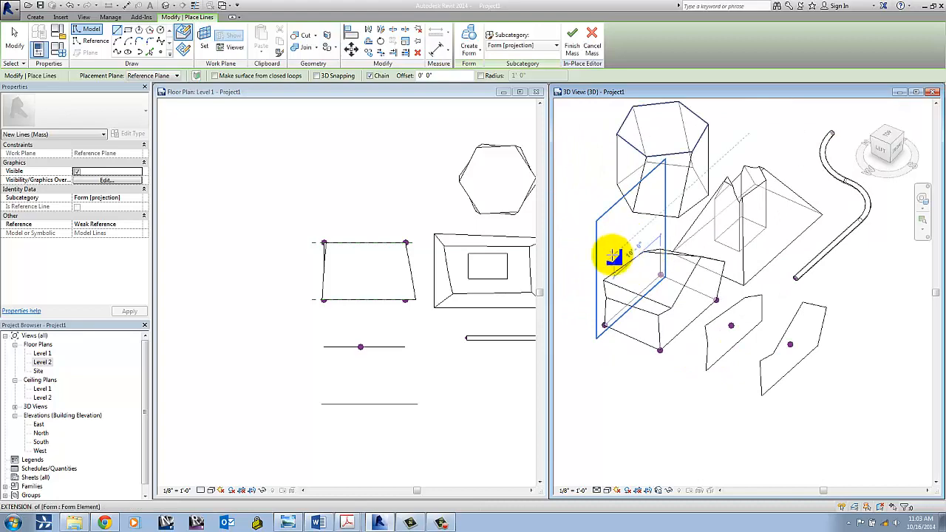
scroll(750, 379, up, 3)
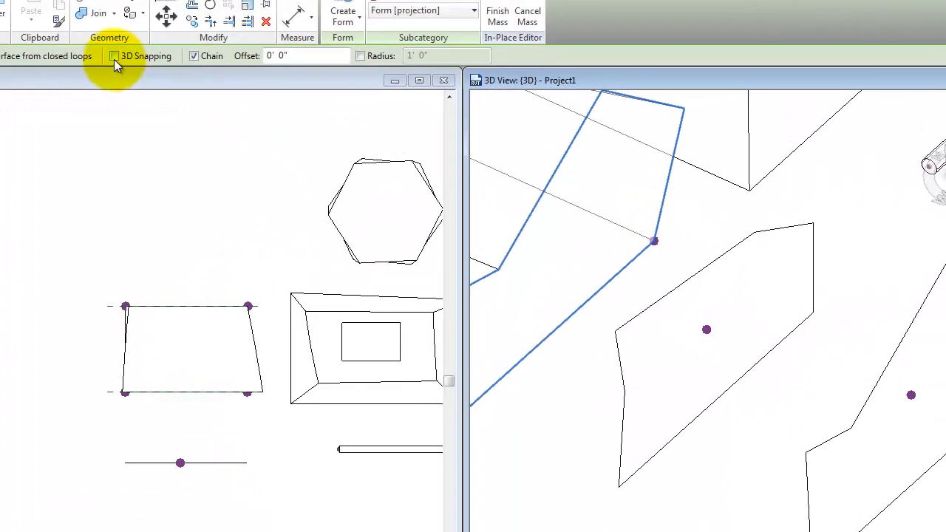
click(113, 56)
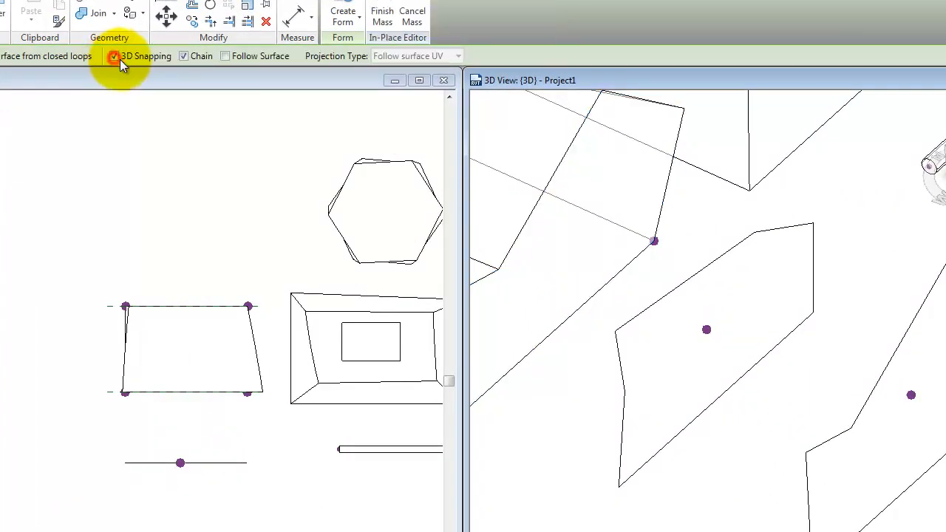
scroll(617, 334, down, 3)
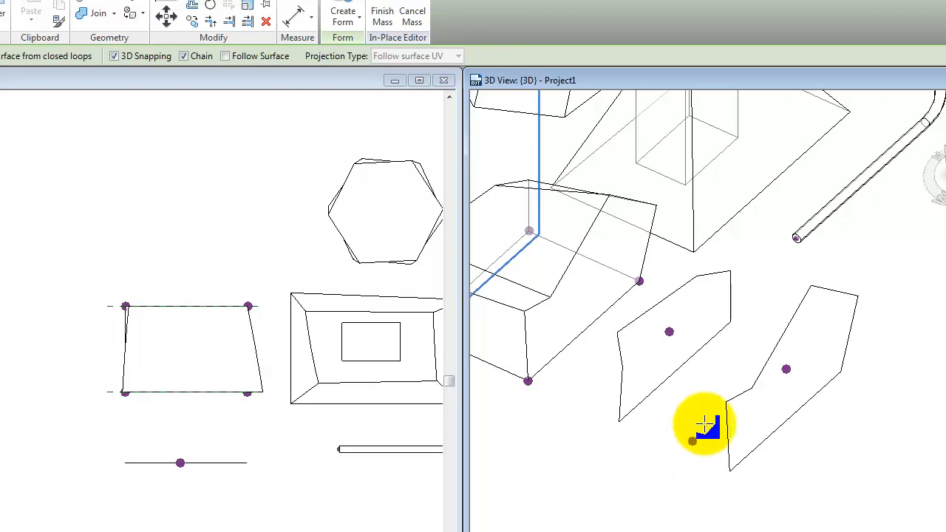
scroll(710, 427, up, 2)
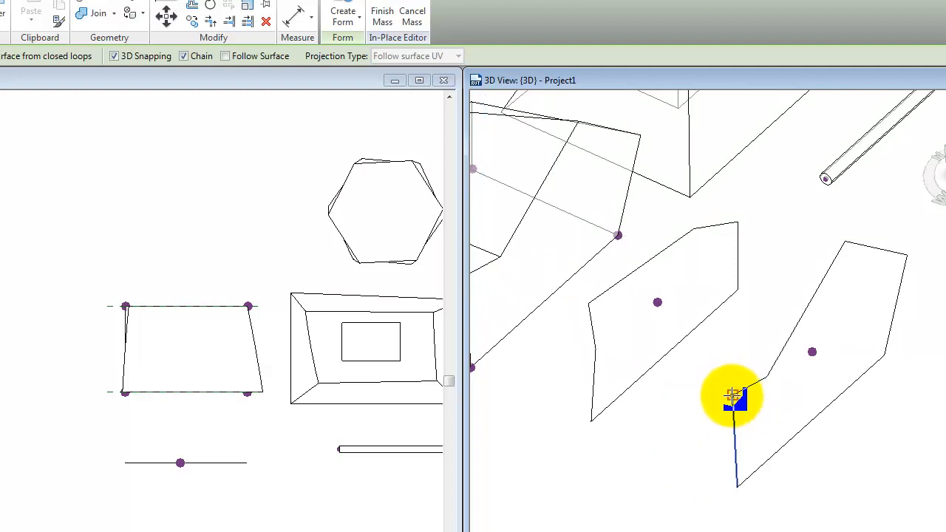
click(733, 397)
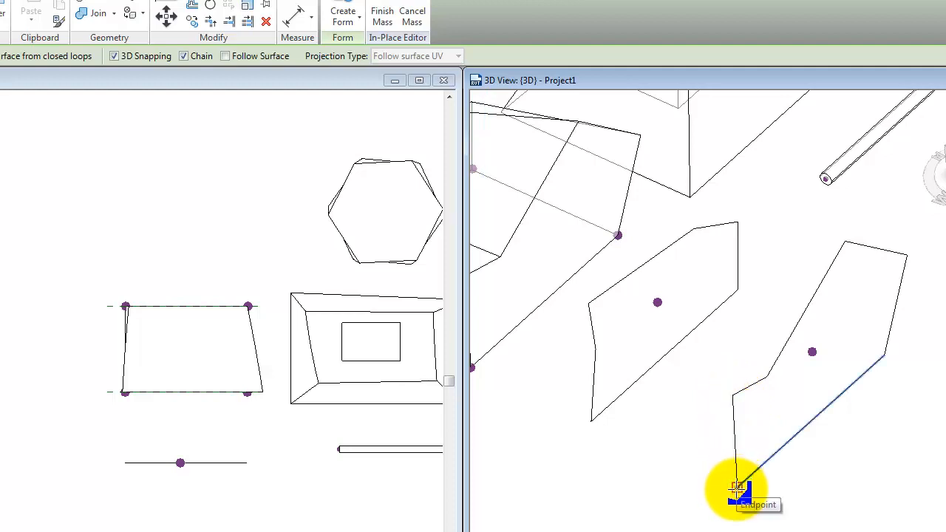
click(737, 487)
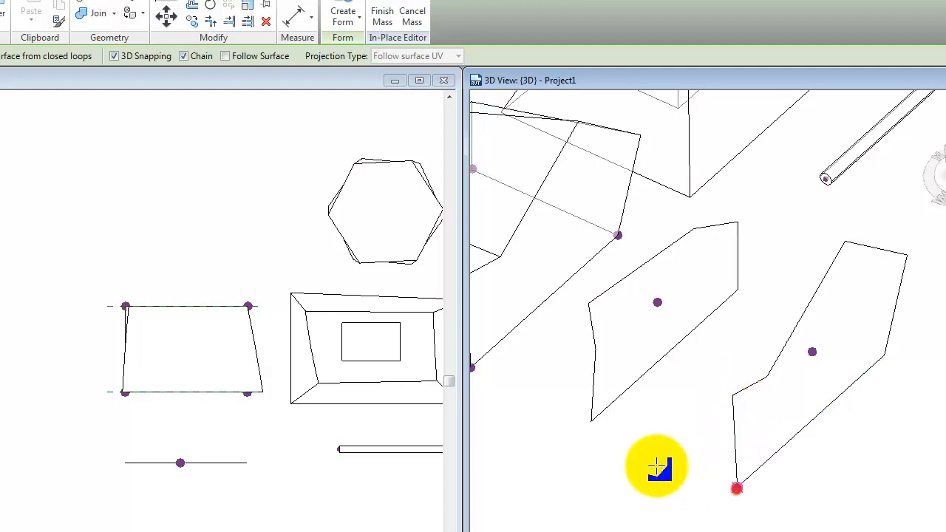
click(591, 422)
key(Escape)
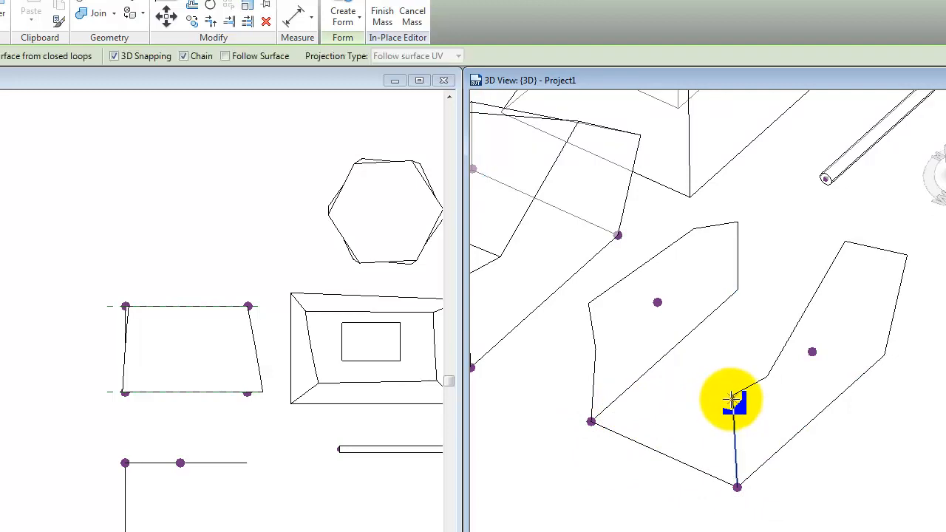
Step: Draw chained model lines from the left profile's middle front vertex to the right profile's inner bend and back to the left profile's upper front corner
scroll(713, 399, down, 5)
middle_drag(711, 400, 798, 422)
scroll(739, 406, up, 3)
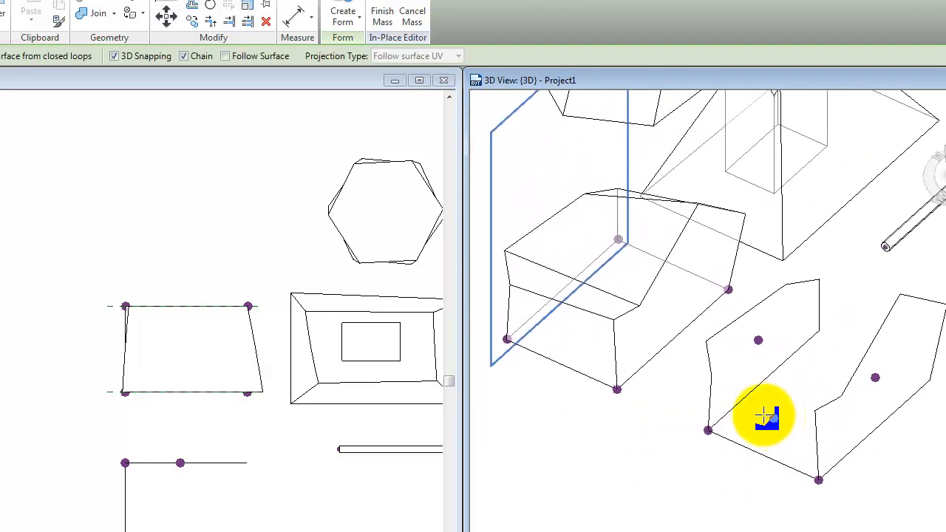
click(711, 376)
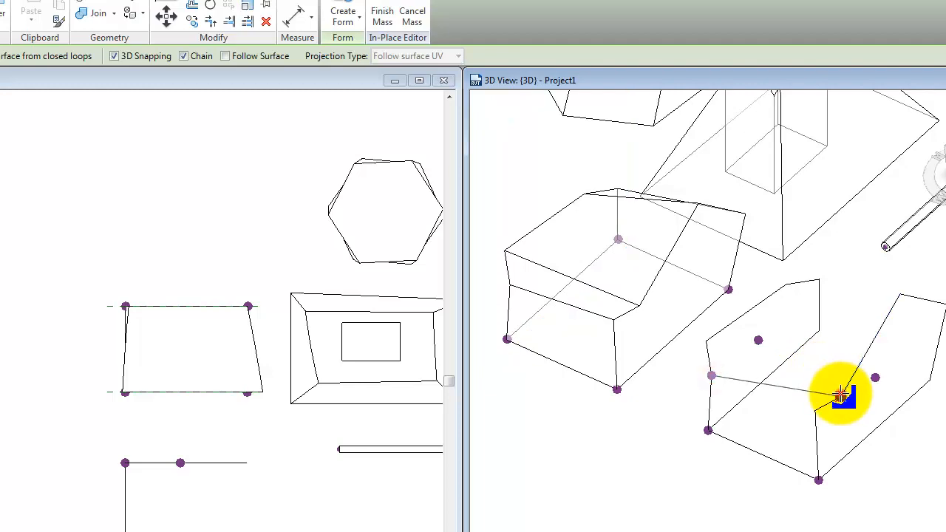
click(841, 396)
click(706, 342)
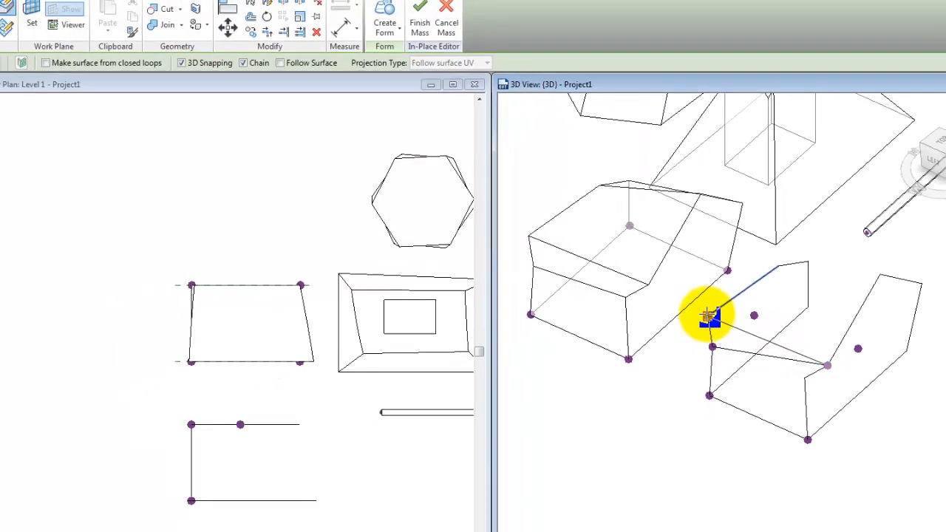
Step: Draw a model line from the left profile's middle front vertex to the top of the right profile's short front edge
scroll(748, 297, up, 2)
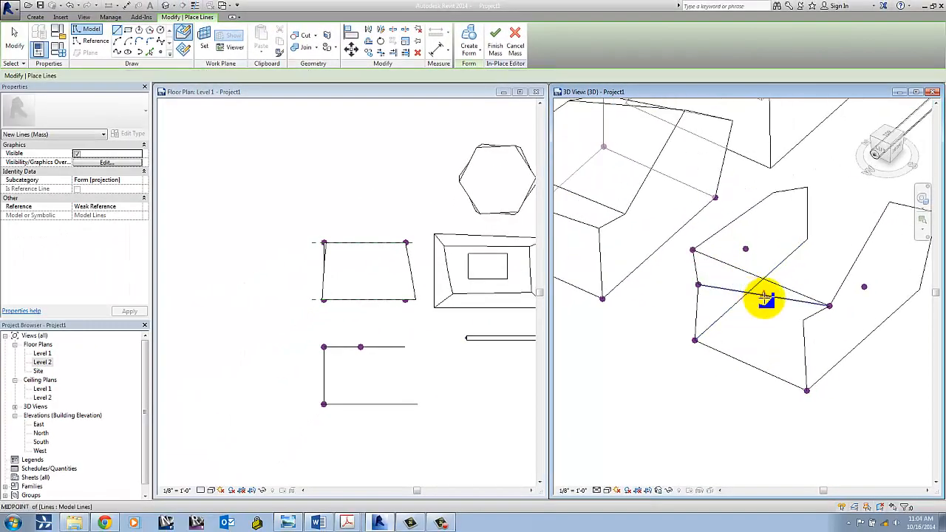
click(700, 287)
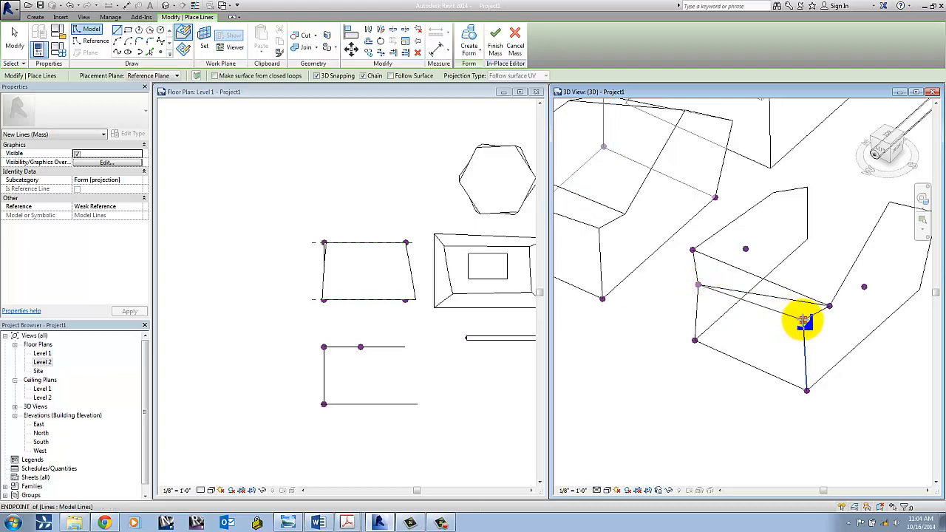
key(Escape)
key(Escape)
Step: Draw model lines from the left profile's sloped-edge top vertex to the right profile's inner bend and to the right profile's top vertex
shift+middle_drag(781, 333, 690, 282)
shift+middle_drag(716, 295, 741, 323)
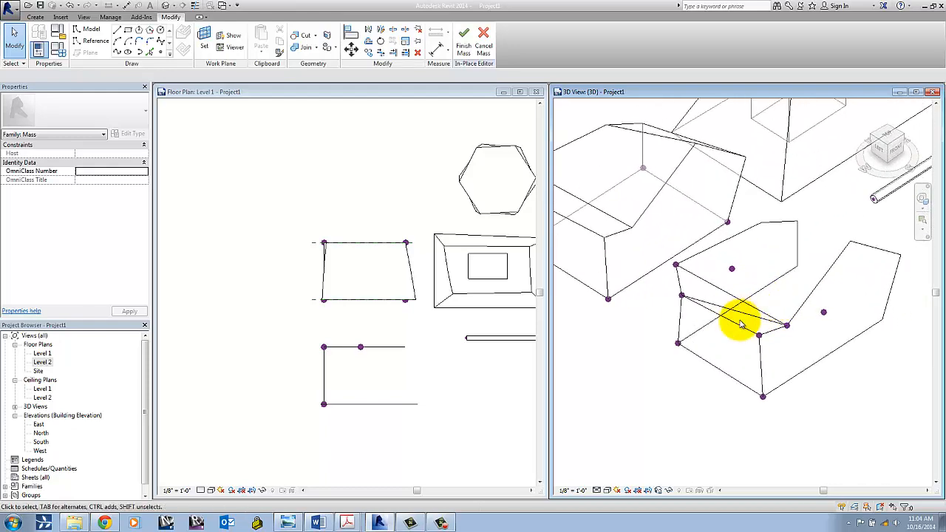
click(118, 30)
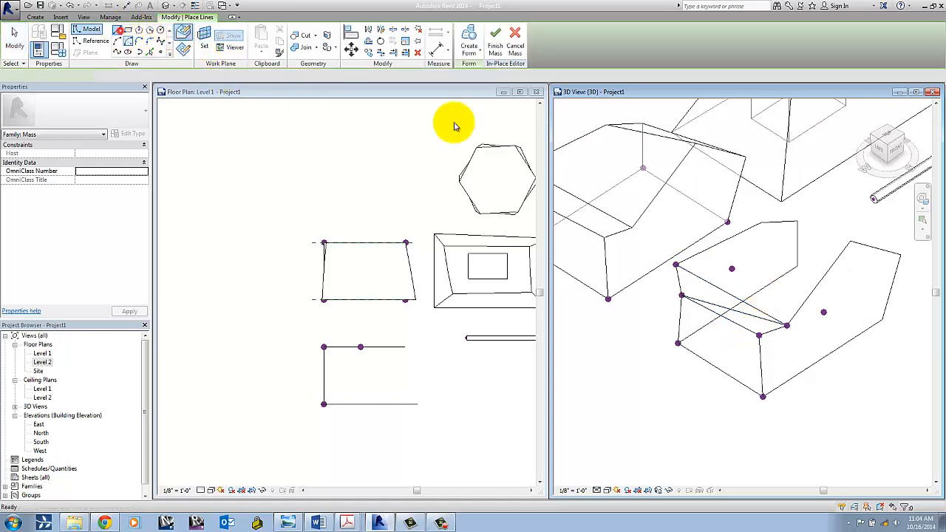
click(761, 224)
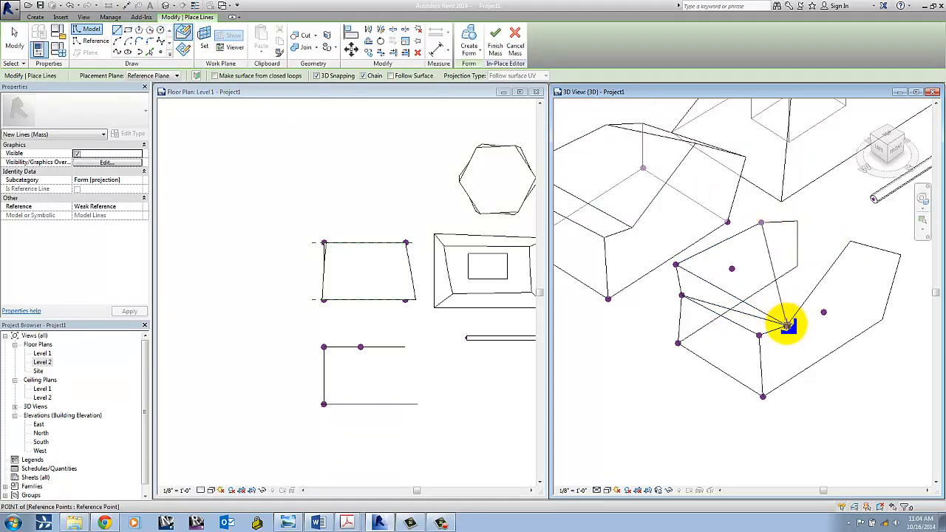
click(787, 325)
click(850, 243)
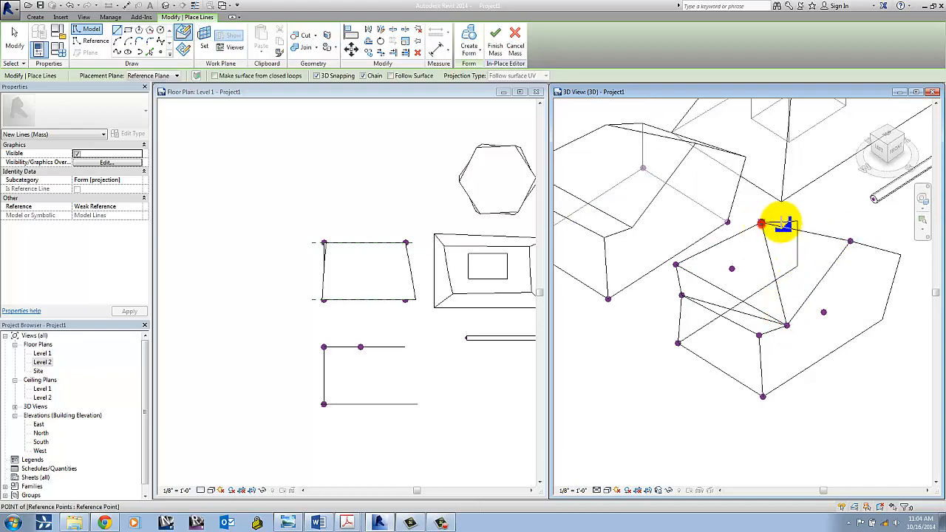
Step: Draw a model line joining the upper rear corners of the two profiles
mouse_move(845, 211)
shift+middle_down()
mouse_move(714, 212)
mouse_move(851, 264)
shift+middle_up()
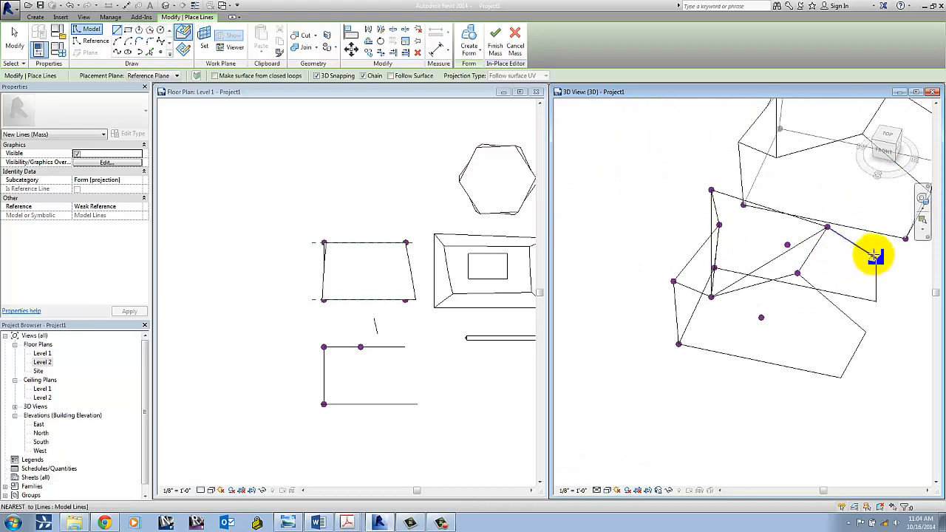
click(875, 258)
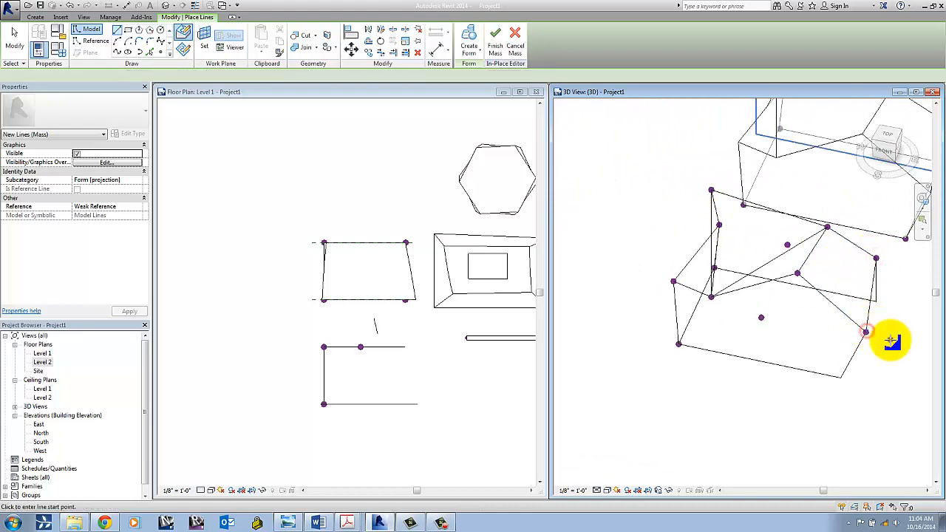
shift+middle_drag(898, 338, 776, 334)
key(Escape)
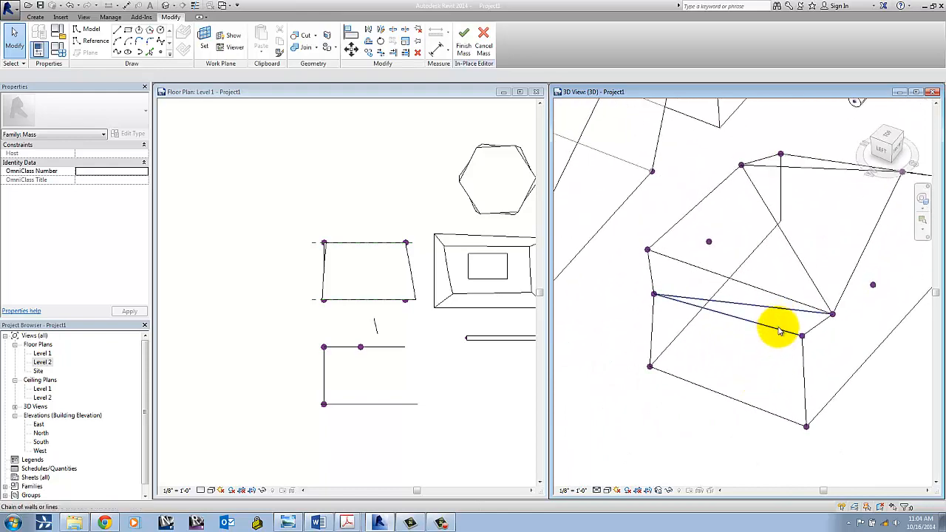
Step: Create a triangular surface form from the three connected lines above the front face, and undo it
click(765, 353)
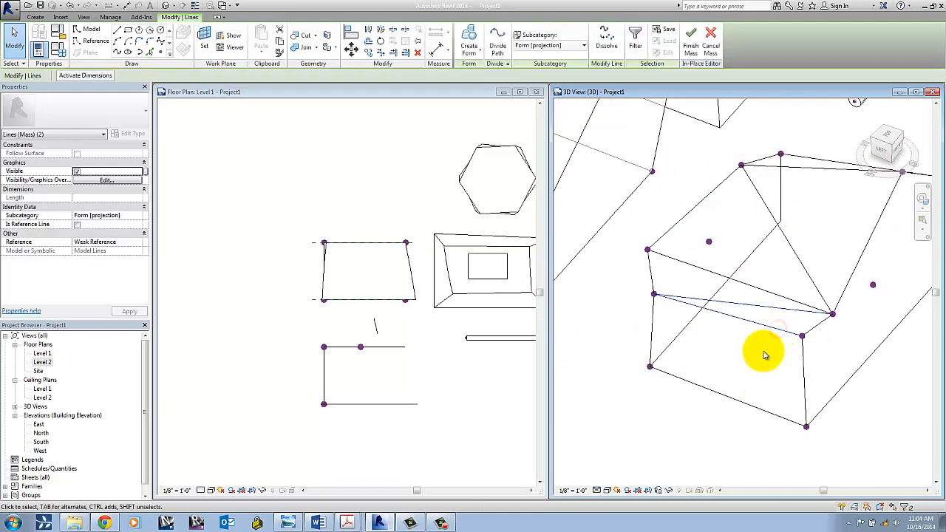
ctrl+click(818, 329)
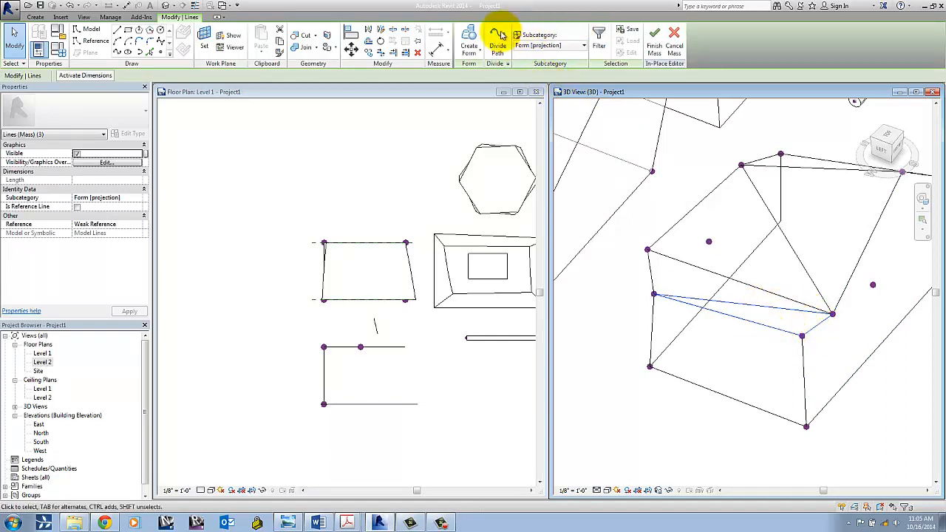
click(479, 37)
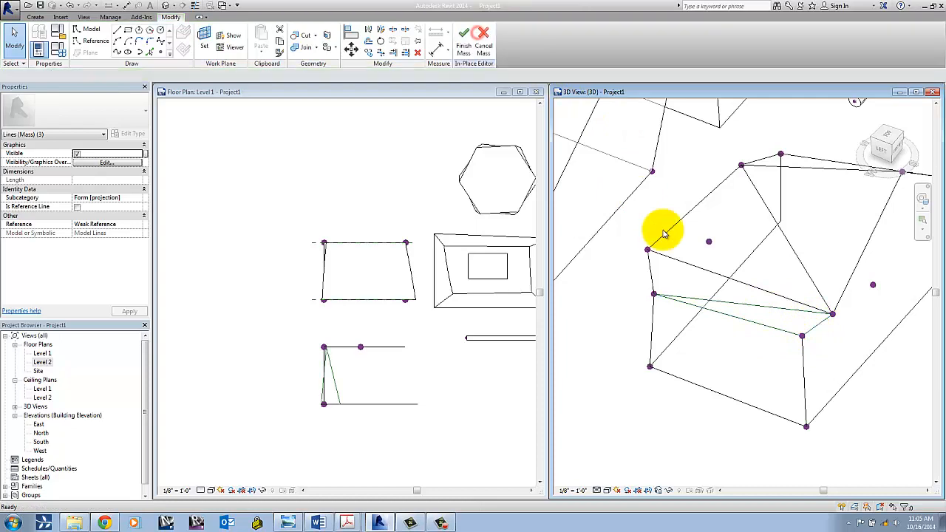
scroll(786, 318, up, 2)
click(790, 314)
shift+middle_drag(790, 314, 731, 380)
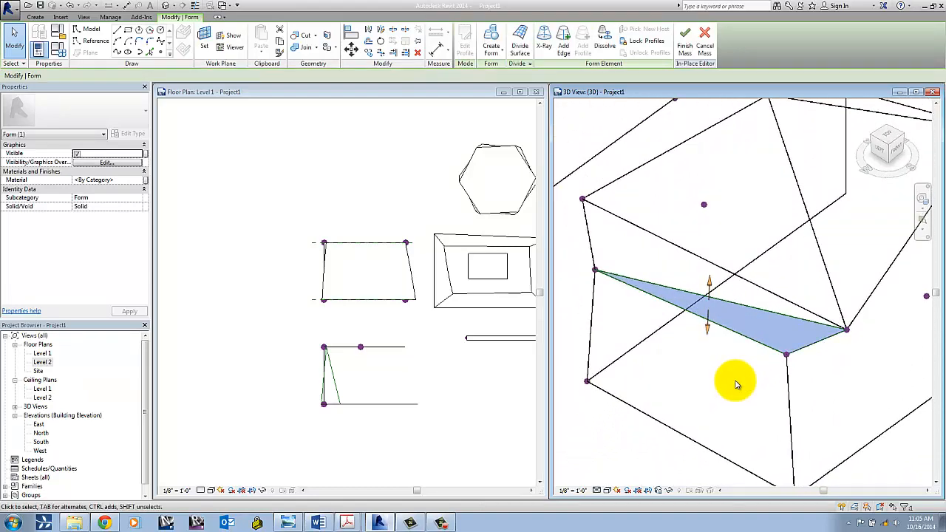
click(735, 380)
scroll(767, 288, down, 2)
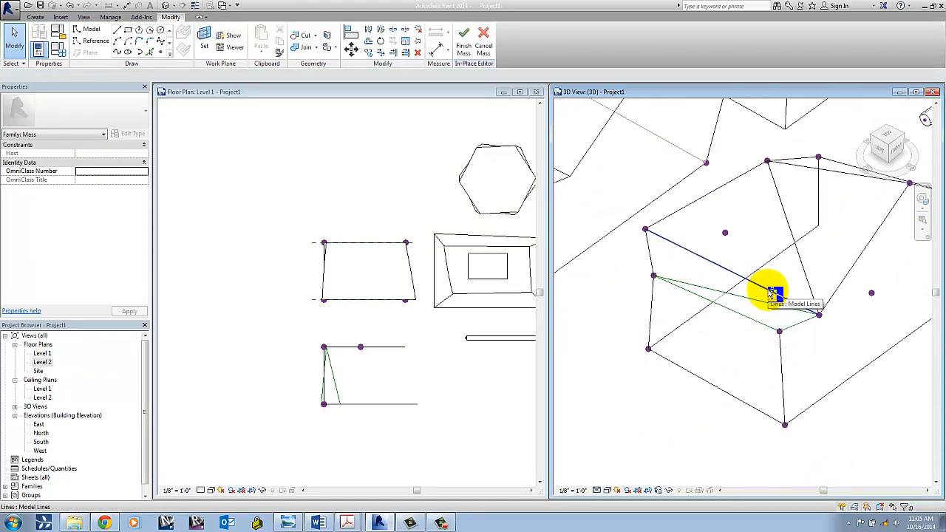
key(ctrl+z)
middle_drag(775, 279, 758, 300)
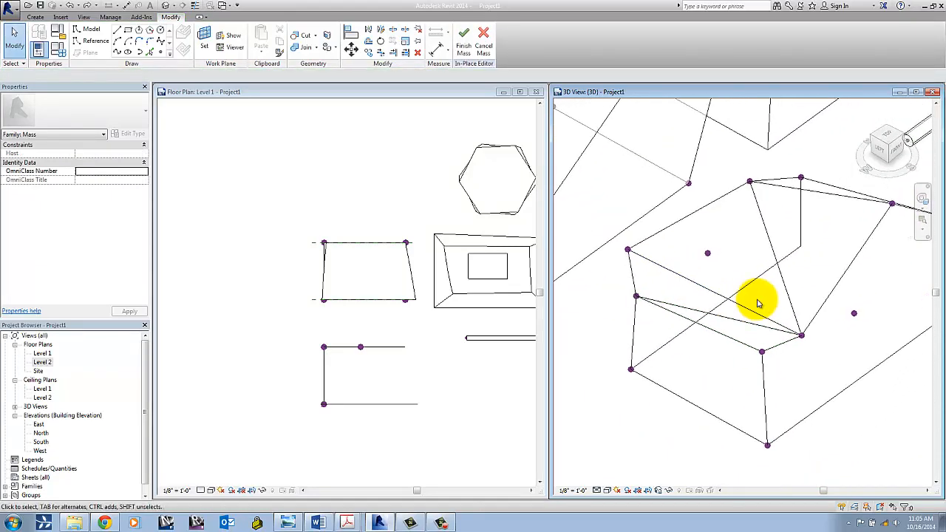
click(121, 28)
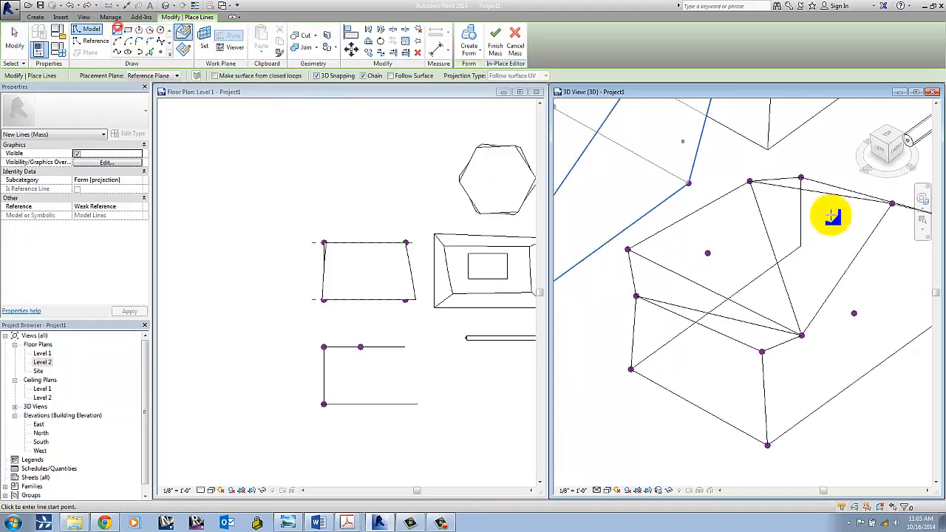
key(Escape)
click(792, 309)
shift+middle_drag(819, 271, 734, 270)
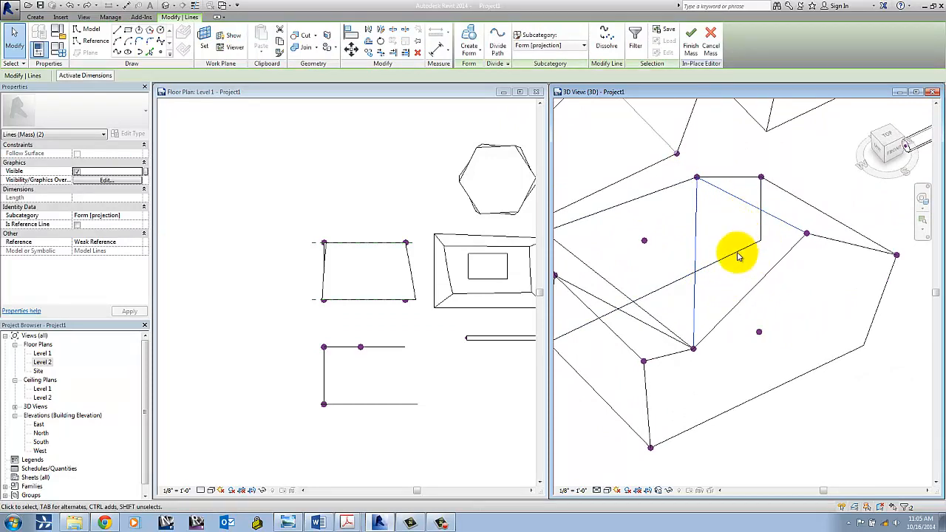
click(735, 291)
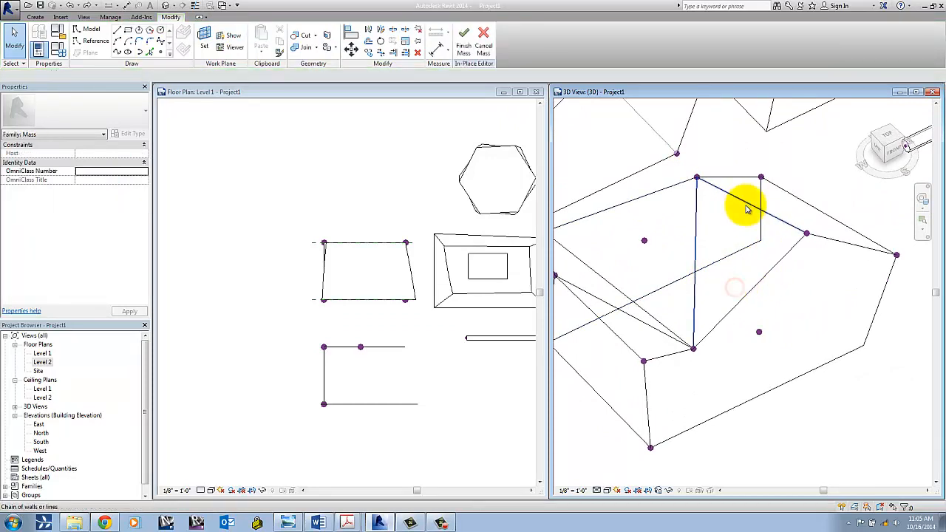
Step: Draw a model line along the right profile's long sloped edge, from its top vertex to its inner bend, closing the upper triangle
click(116, 31)
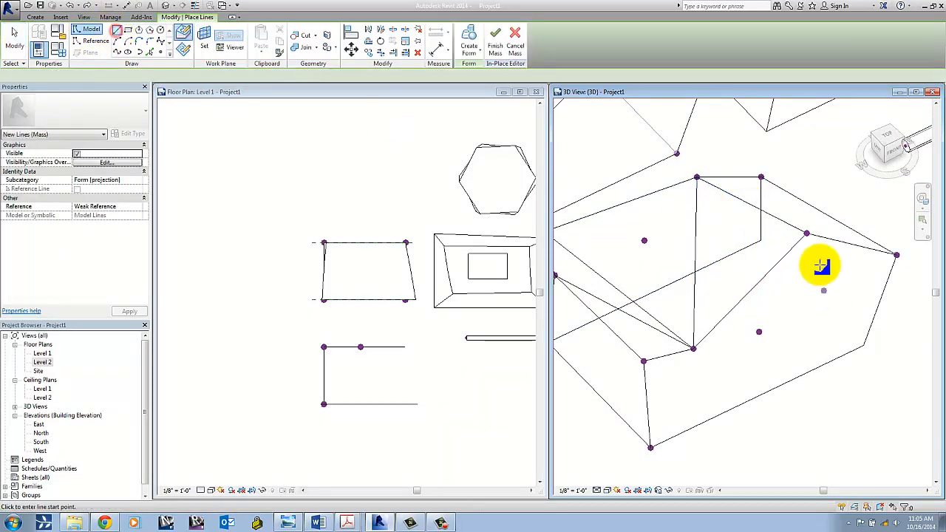
click(807, 234)
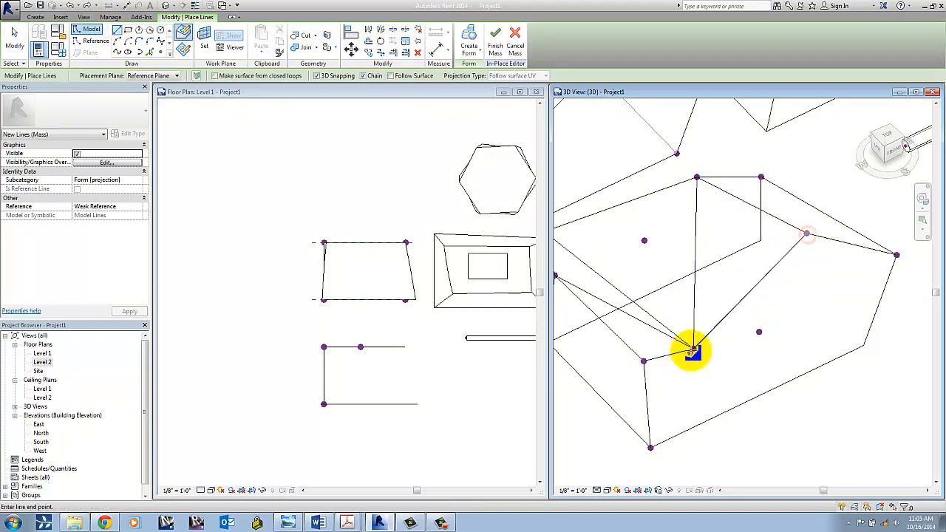
click(692, 350)
key(Escape)
key(Escape)
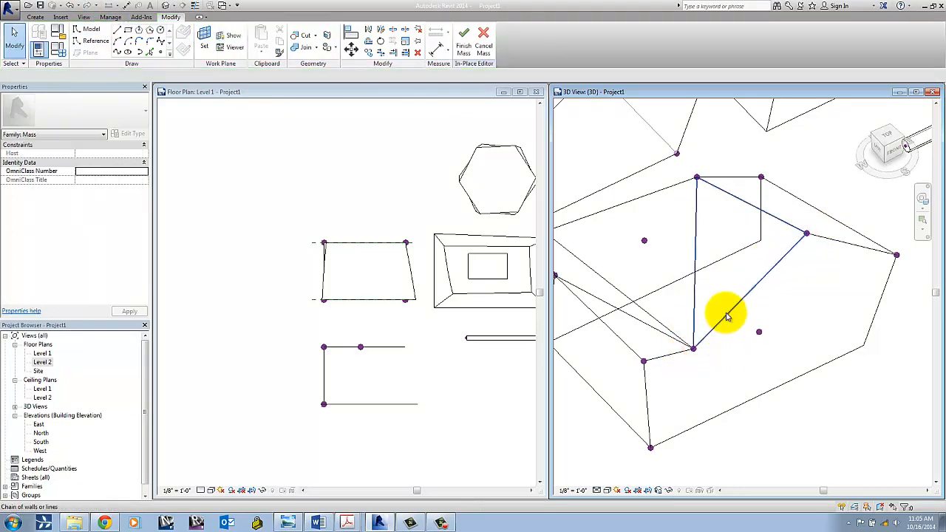
Step: Create a flat triangular surface form from the three connected model lines between the two profiles
click(725, 313)
mouse_move(739, 284)
shift+middle_down()
mouse_move(678, 270)
mouse_move(747, 279)
shift+middle_up()
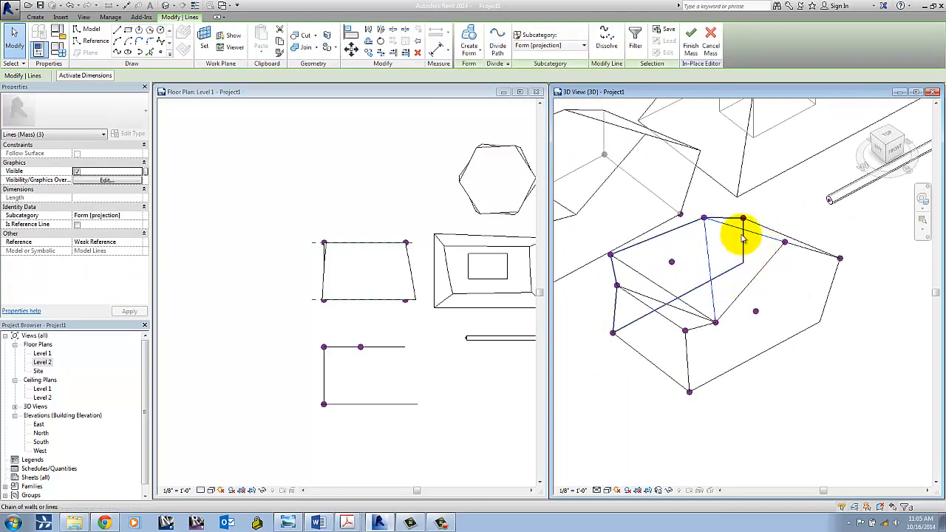
mouse_move(761, 308)
middle_down()
mouse_move(754, 298)
mouse_move(754, 308)
middle_up()
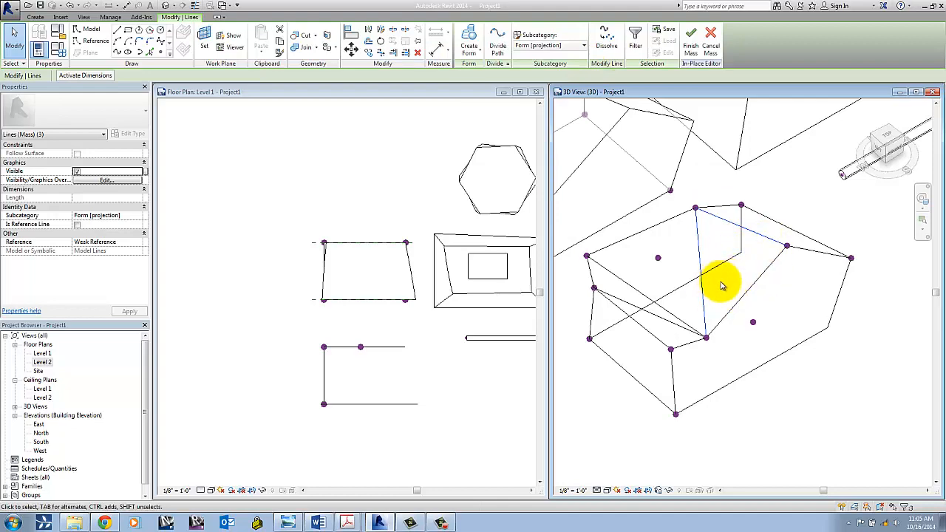
click(468, 44)
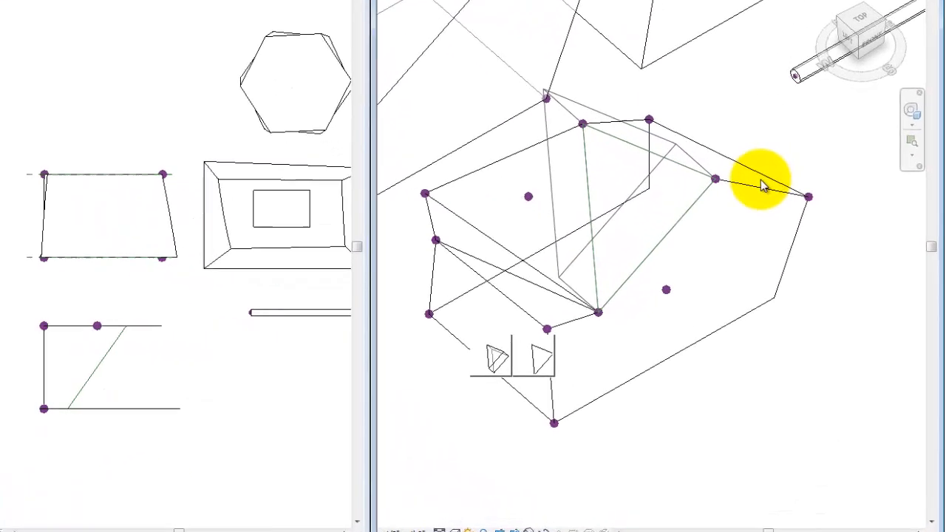
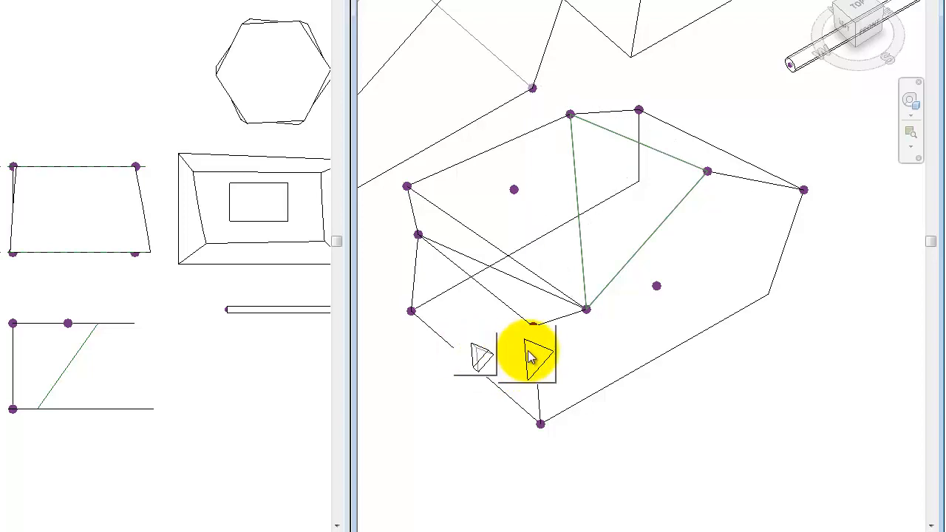
click(529, 357)
scroll(675, 248, down, 1)
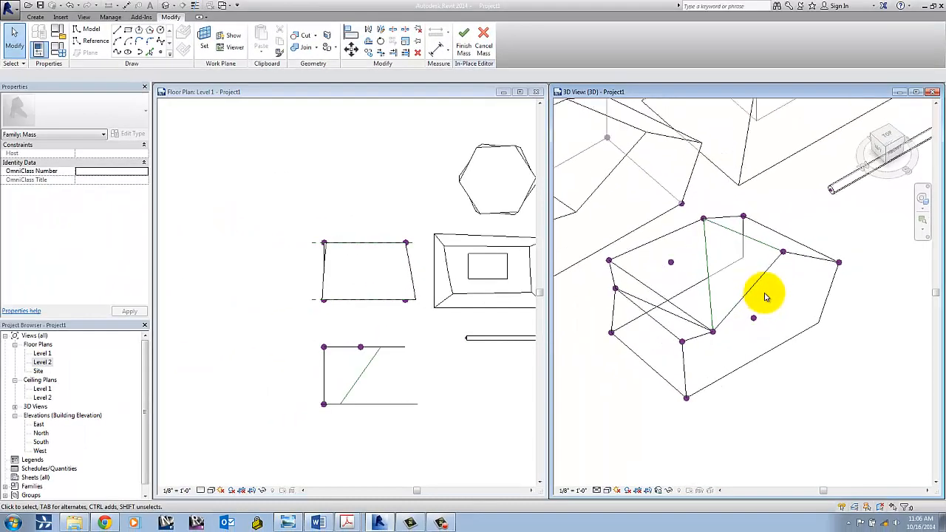
shift+middle_drag(766, 296, 697, 263)
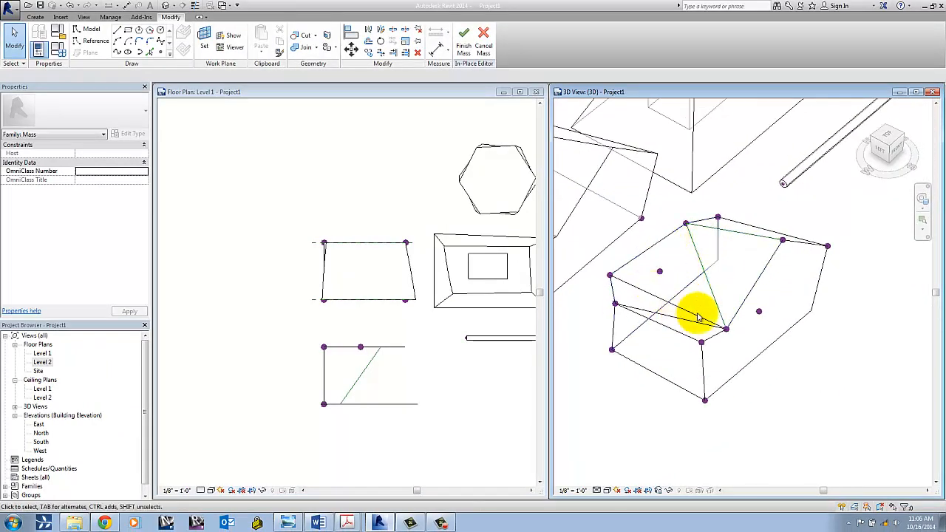
shift+middle_drag(786, 332, 781, 354)
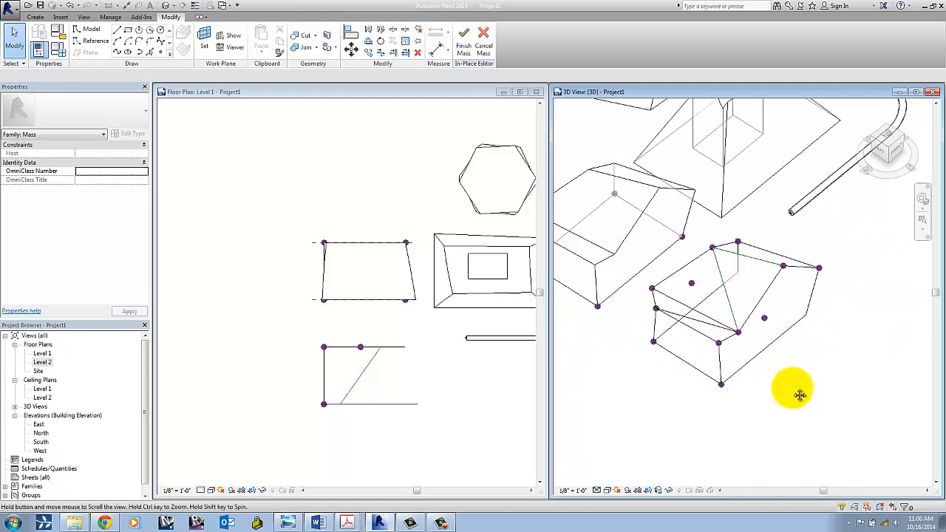
Step: Draw a model circle with a 6' radius on Level 1, in the open area in front of the masses
middle_drag(799, 396, 839, 345)
scroll(805, 344, down, 1)
click(678, 355)
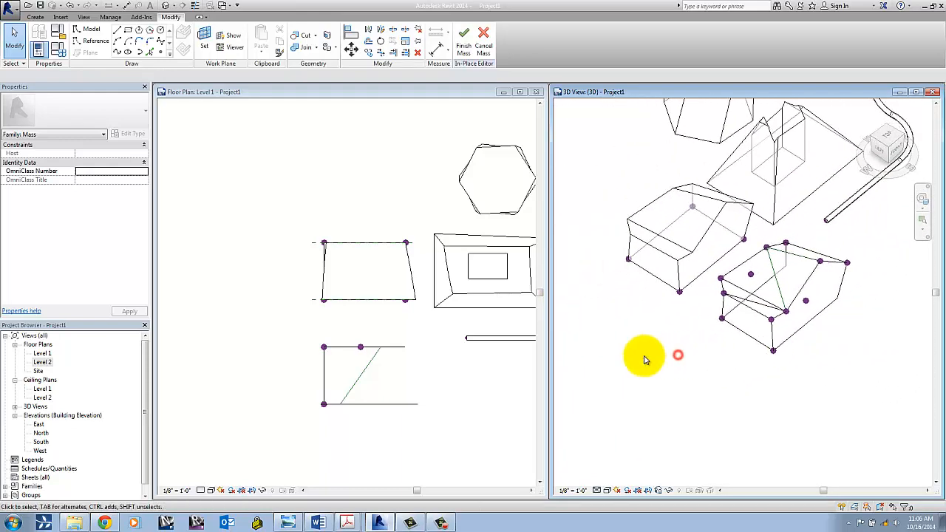
middle_drag(644, 360, 717, 343)
click(161, 31)
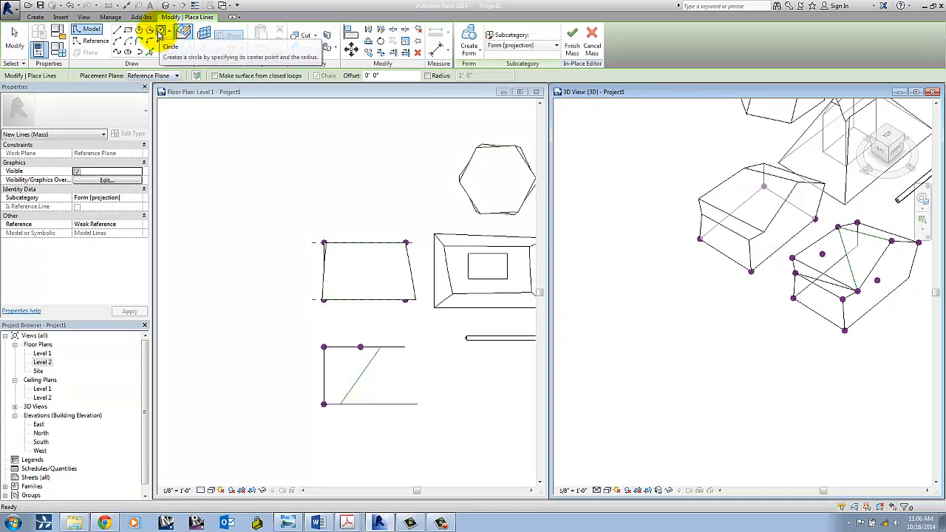
click(160, 90)
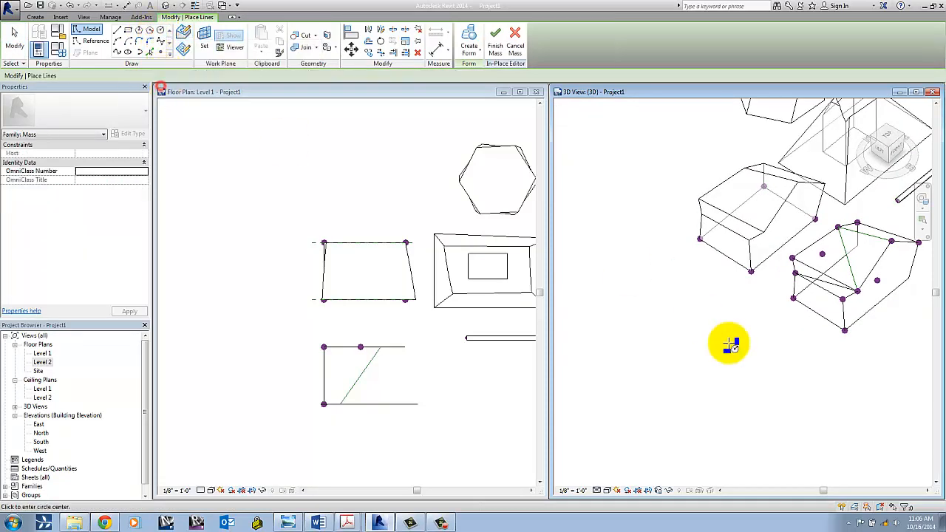
click(692, 352)
click(726, 326)
key(Escape)
key(Escape)
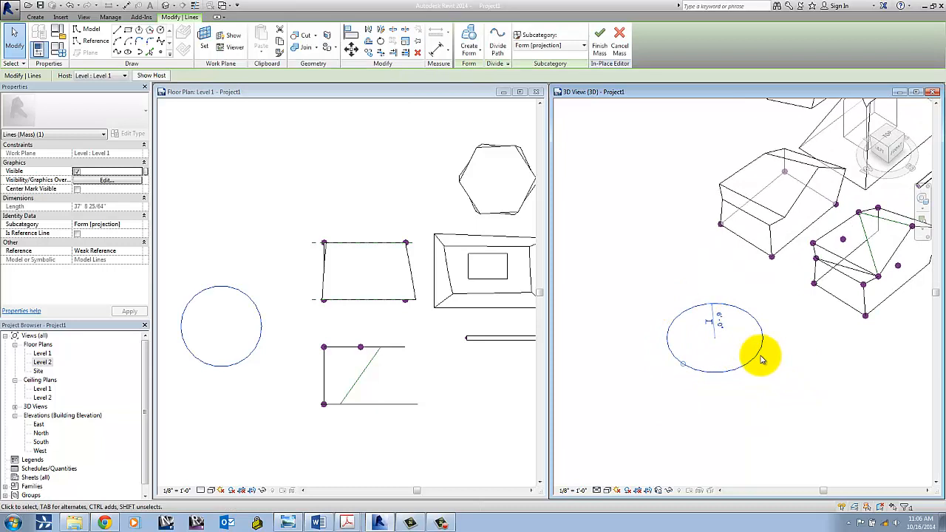
Step: Preview the form options for the circle, cancel the form and delete the circle
click(472, 41)
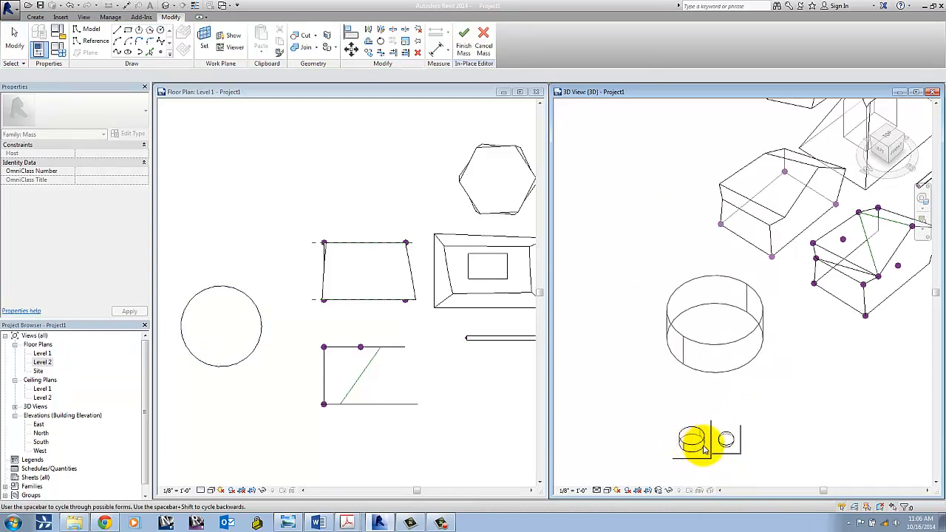
key(Escape)
click(731, 372)
key(Delete)
scroll(770, 344, down, 3)
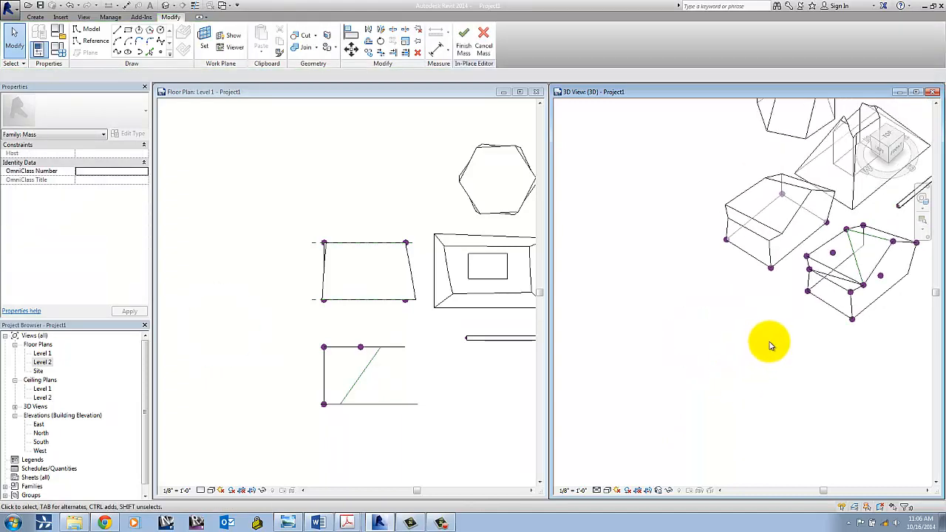
Step: Review the existing mass forms in the 3D view and in the Level 1 floor plan
middle_drag(772, 352, 674, 401)
scroll(672, 368, up, 1)
middle_drag(672, 369, 663, 391)
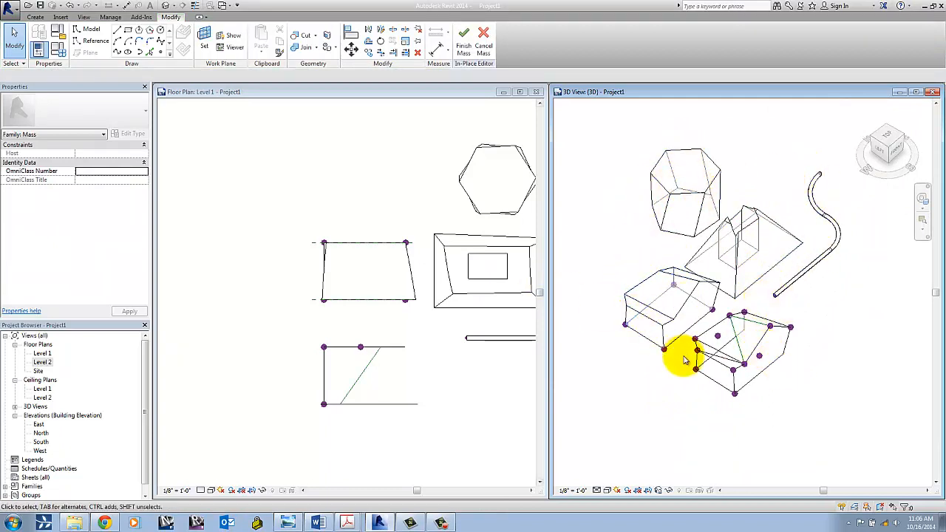
mouse_move(692, 391)
middle_down()
mouse_move(695, 402)
mouse_move(685, 397)
middle_up()
middle_drag(808, 309, 780, 332)
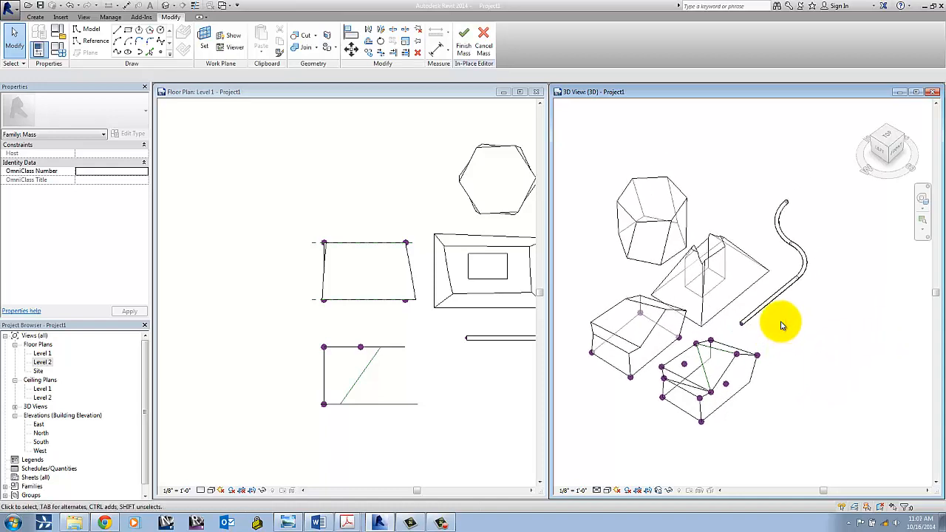
click(476, 358)
scroll(476, 359, down, 2)
middle_drag(478, 361, 341, 344)
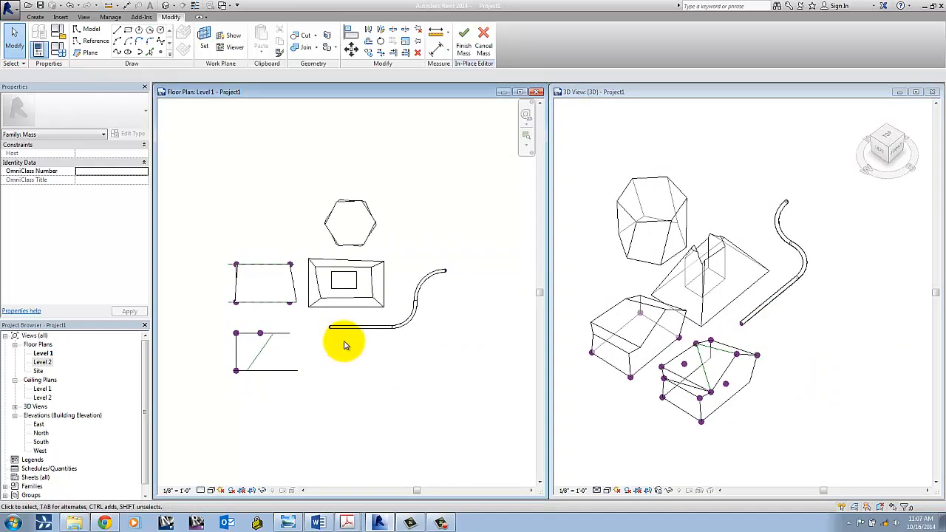
scroll(404, 339, up, 1)
middle_drag(405, 339, 382, 344)
middle_drag(433, 315, 453, 314)
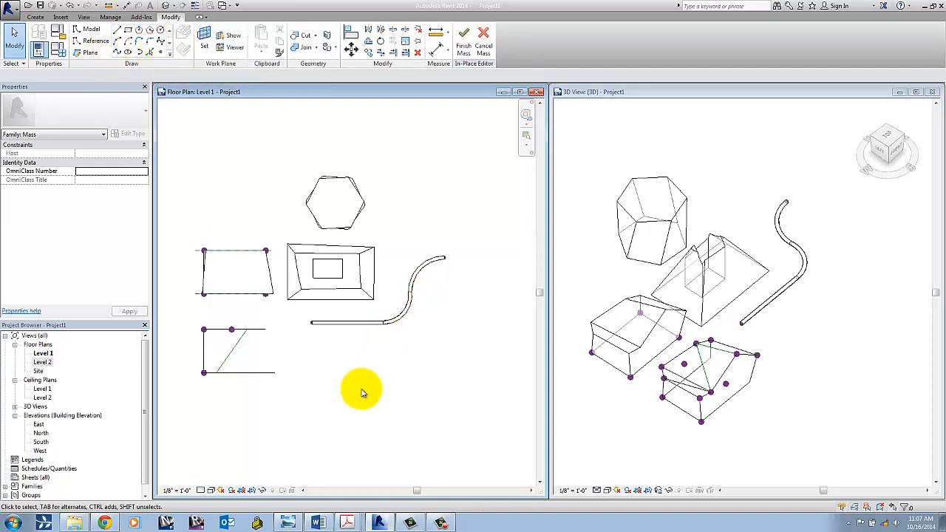
Step: Draw an open wavy model spline about 55' 7" long on Level 1, beside the curved tube
middle_drag(494, 302, 449, 310)
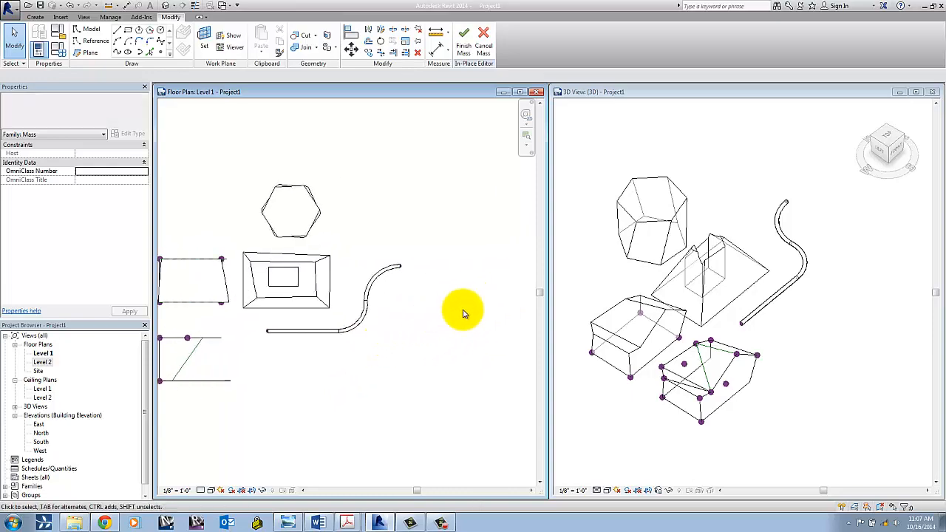
click(160, 41)
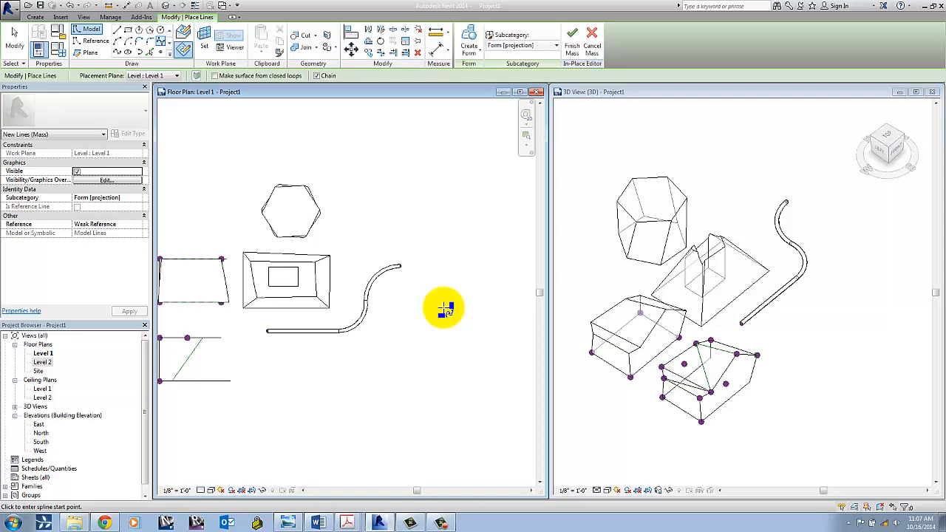
click(363, 361)
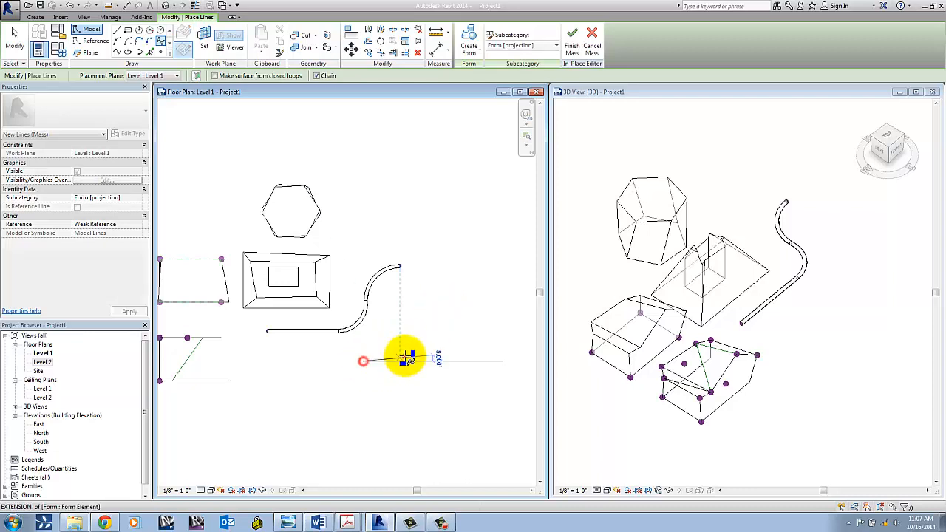
click(404, 357)
click(417, 321)
click(443, 284)
click(482, 285)
click(514, 315)
middle_drag(521, 324, 449, 328)
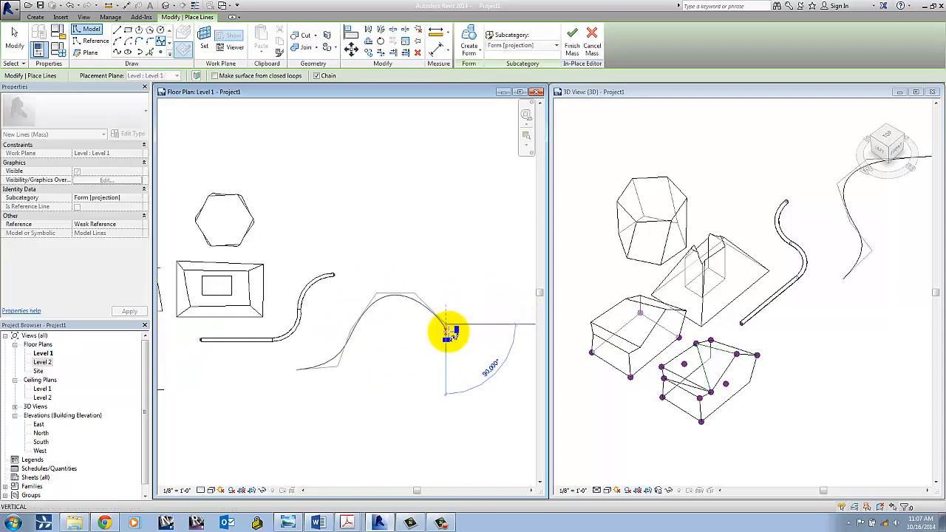
click(476, 330)
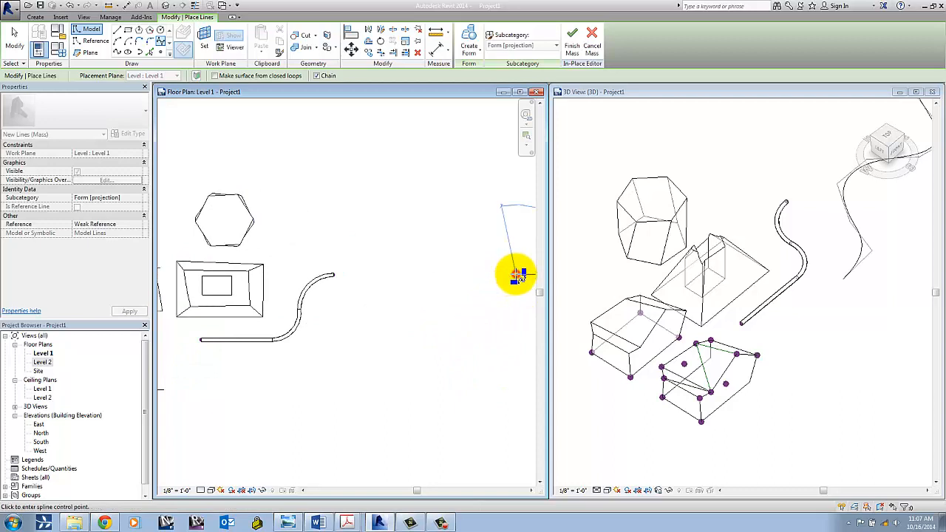
key(Escape)
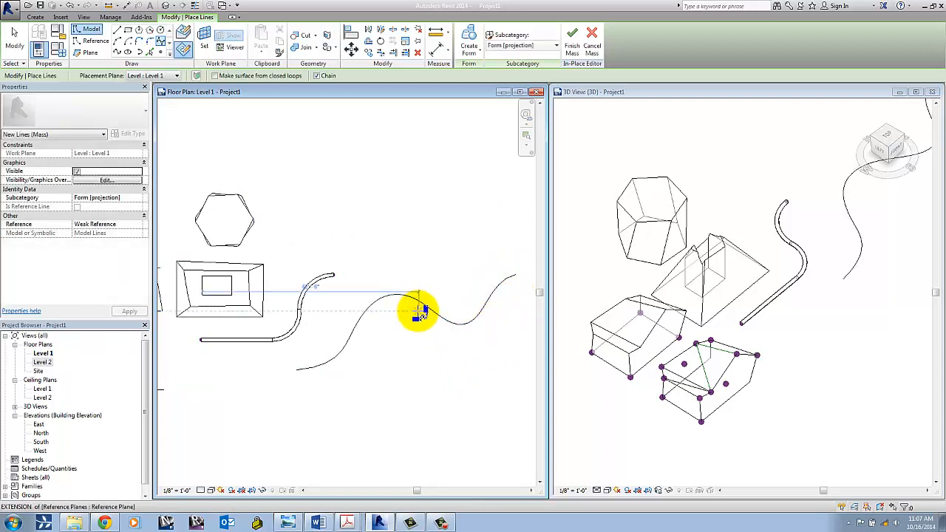
click(15, 35)
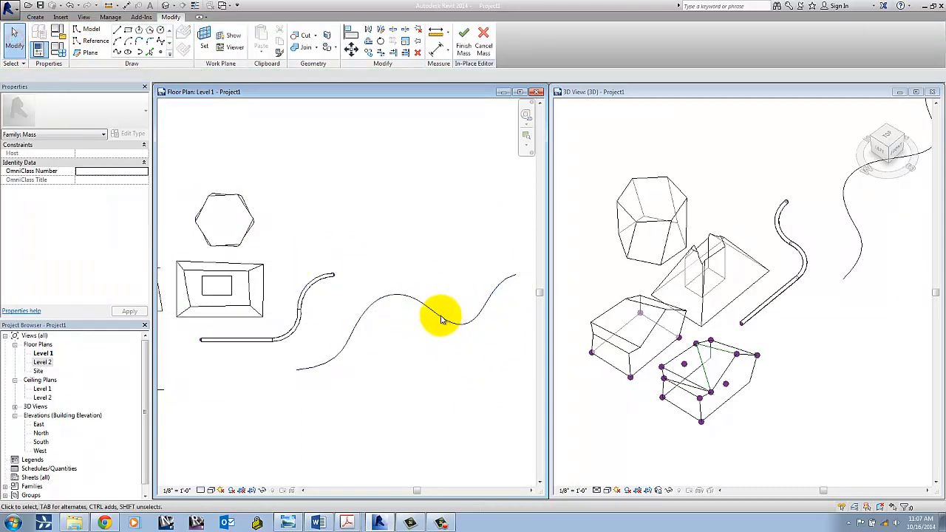
Step: Reshape the wavy spline by slightly moving the control points along its first crest and the dip beyond it
click(441, 319)
middle_drag(403, 345, 348, 370)
scroll(394, 363, up, 2)
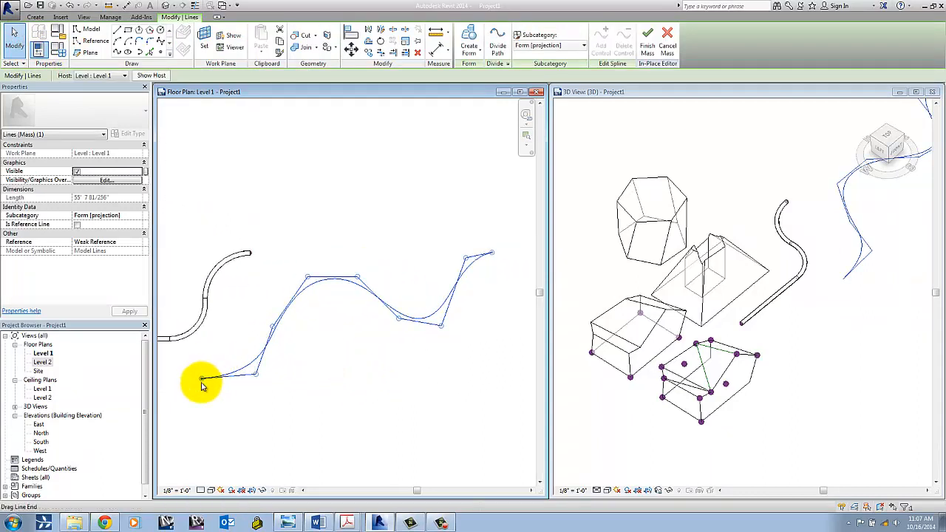
drag(272, 328, 264, 321)
drag(308, 278, 306, 274)
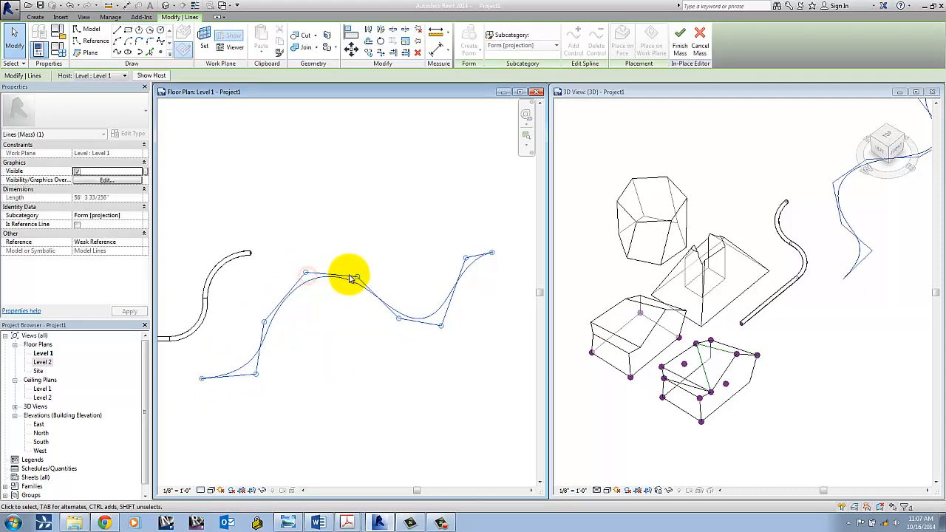
drag(397, 320, 388, 315)
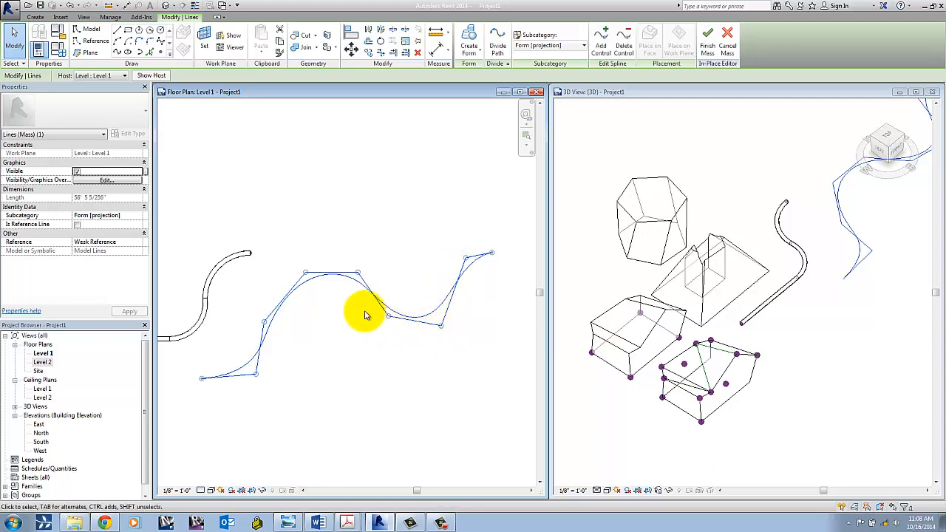
click(406, 255)
Step: Create a vertical surface form from the wavy spline
scroll(416, 338, down, 2)
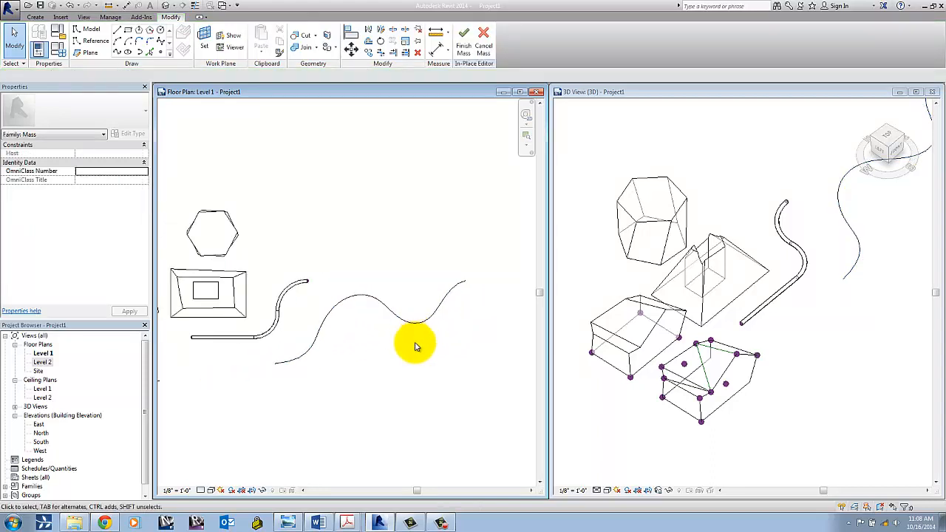
middle_drag(838, 313, 671, 371)
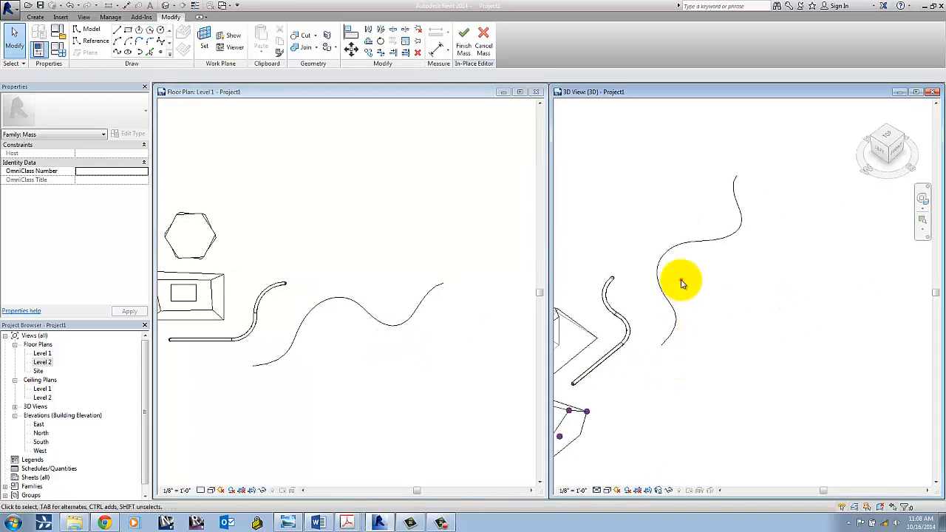
middle_drag(682, 283, 697, 306)
click(695, 264)
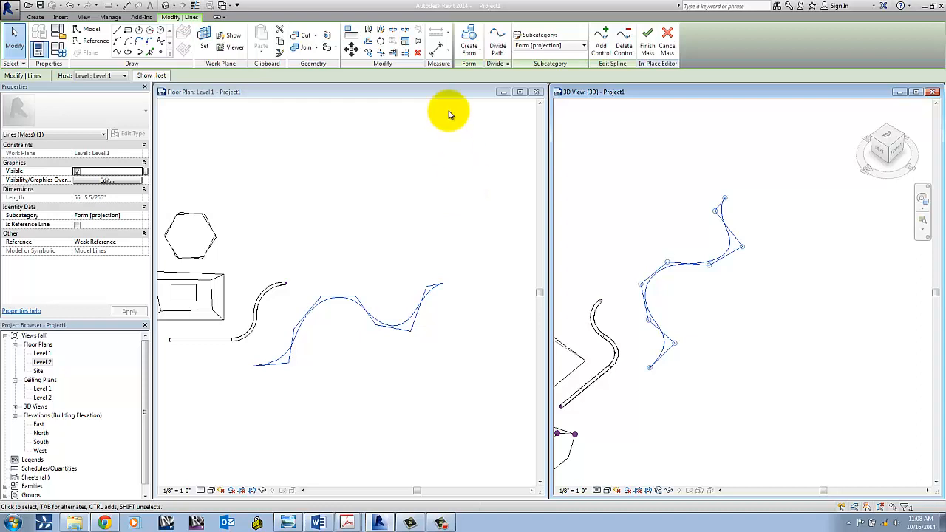
click(469, 41)
mouse_move(774, 323)
shift+middle_down()
mouse_move(722, 285)
mouse_move(813, 417)
mouse_move(745, 392)
mouse_move(766, 372)
shift+middle_up()
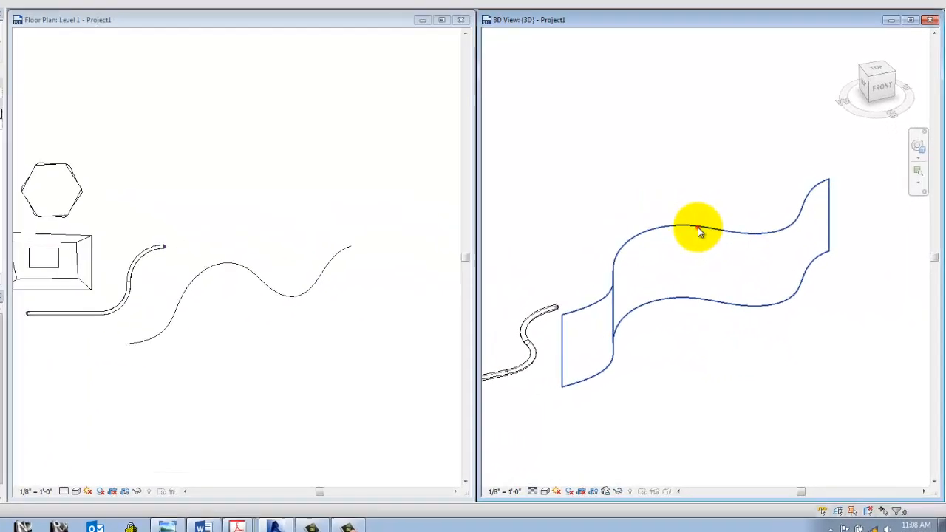
Step: Select the wavy surface form and examine it from several directions
click(738, 267)
shift+middle_drag(752, 383, 701, 352)
mouse_move(578, 287)
shift+middle_down()
mouse_move(567, 276)
mouse_move(850, 323)
mouse_move(661, 337)
mouse_move(684, 327)
mouse_move(640, 322)
shift+middle_up()
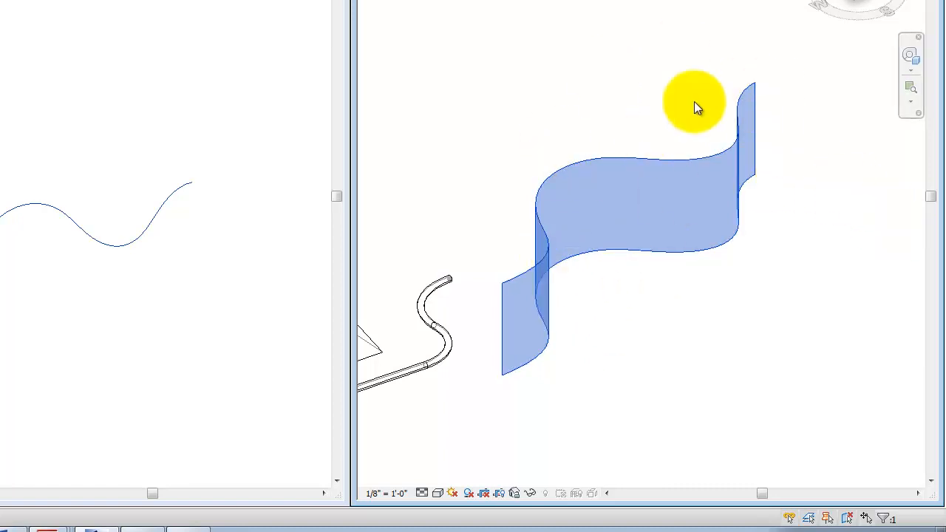
click(628, 299)
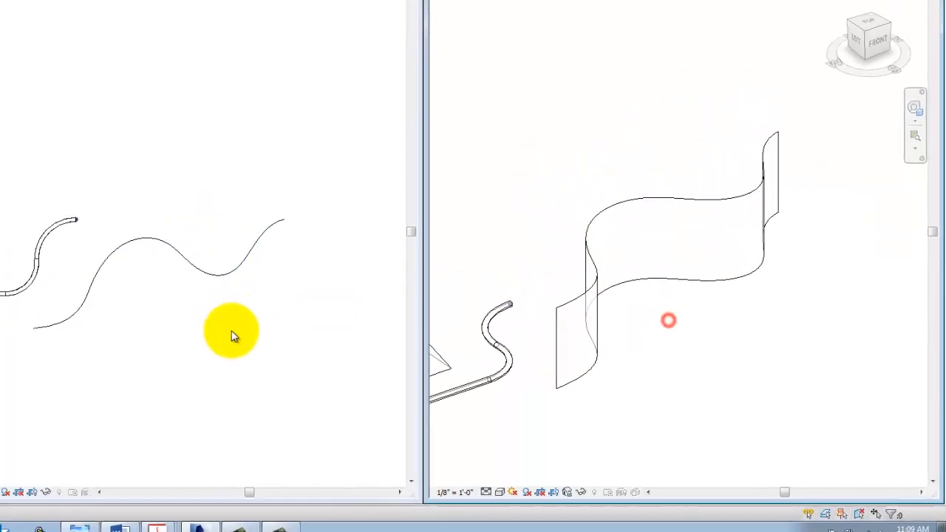
Step: Place five reference points in a staggered row on Level 1, just below the wavy surface form in plan
click(144, 309)
scroll(152, 315, up, 2)
middle_drag(163, 323, 155, 288)
scroll(154, 289, down, 1)
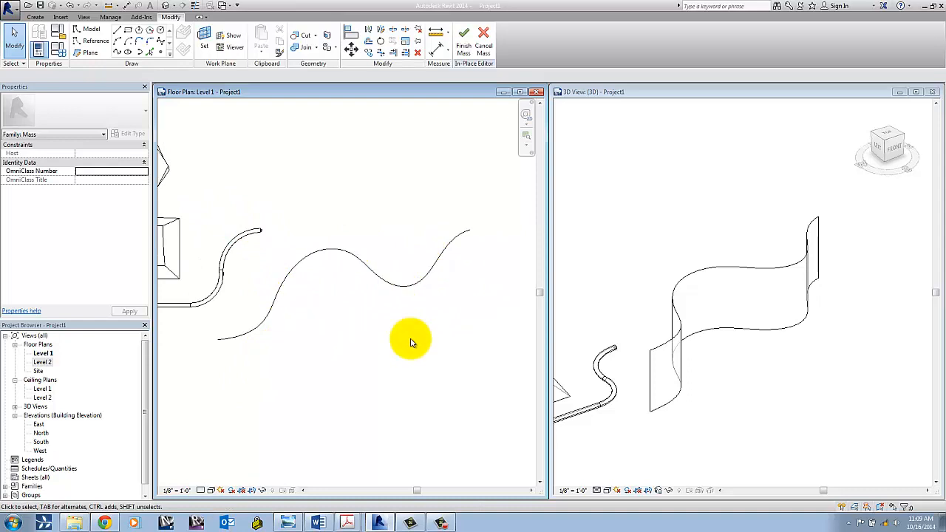
click(161, 55)
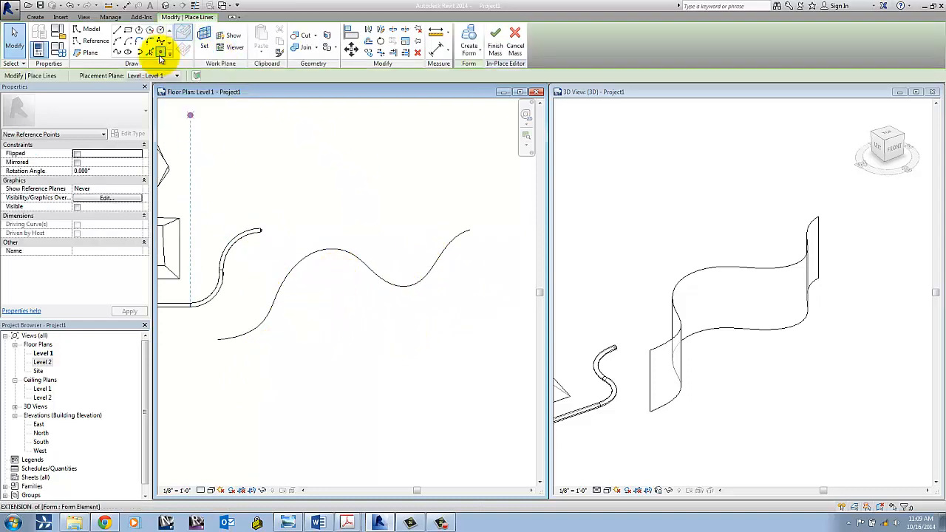
click(236, 385)
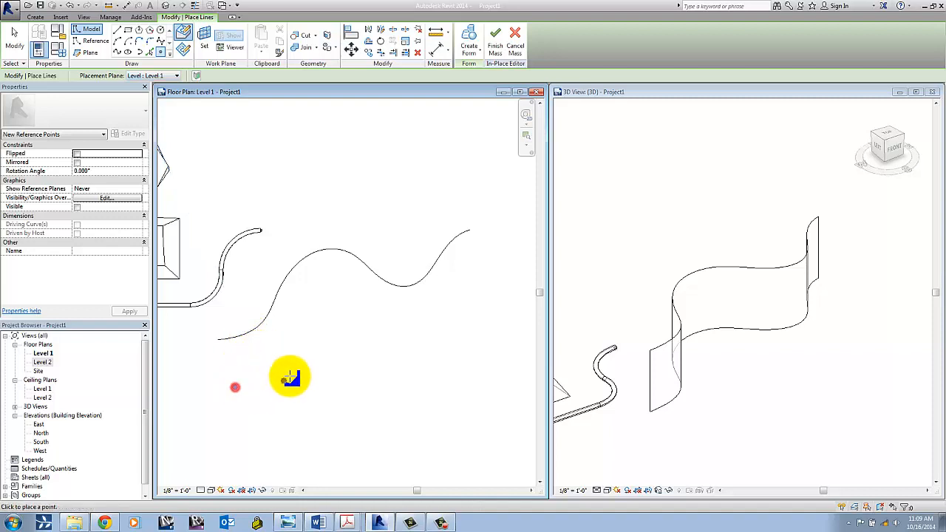
click(292, 374)
click(339, 314)
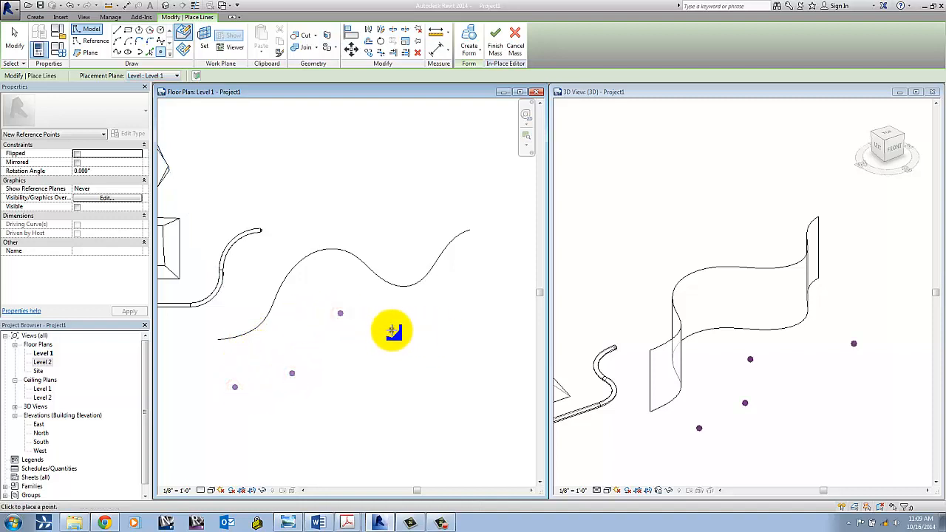
click(418, 329)
click(484, 290)
scroll(488, 366, down, 1)
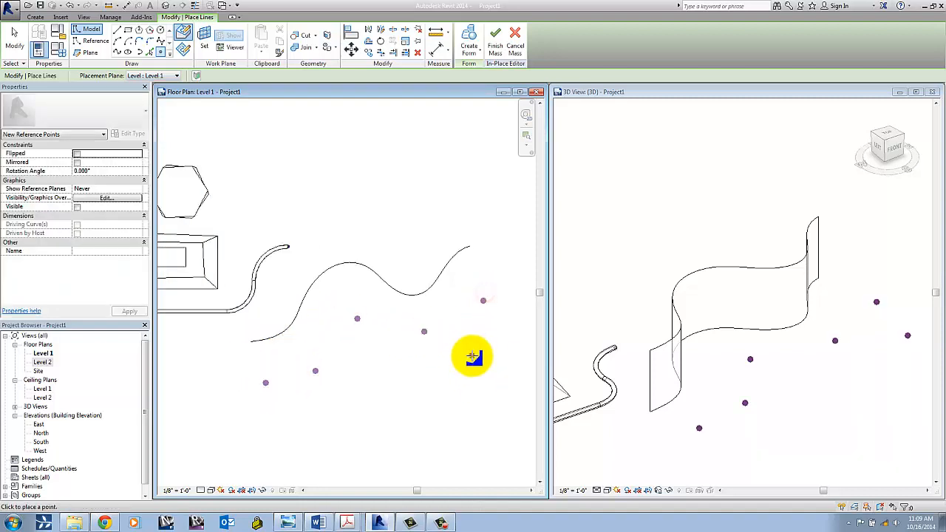
middle_drag(477, 353, 404, 316)
key(Escape)
key(Escape)
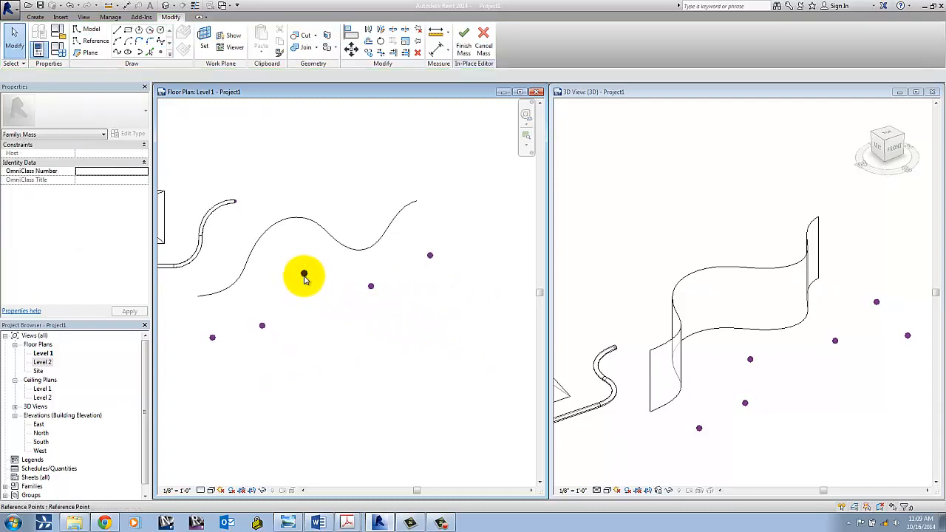
Step: Slightly move the second and fourth reference points of the row within the Level 1 plan
drag(272, 318, 273, 309)
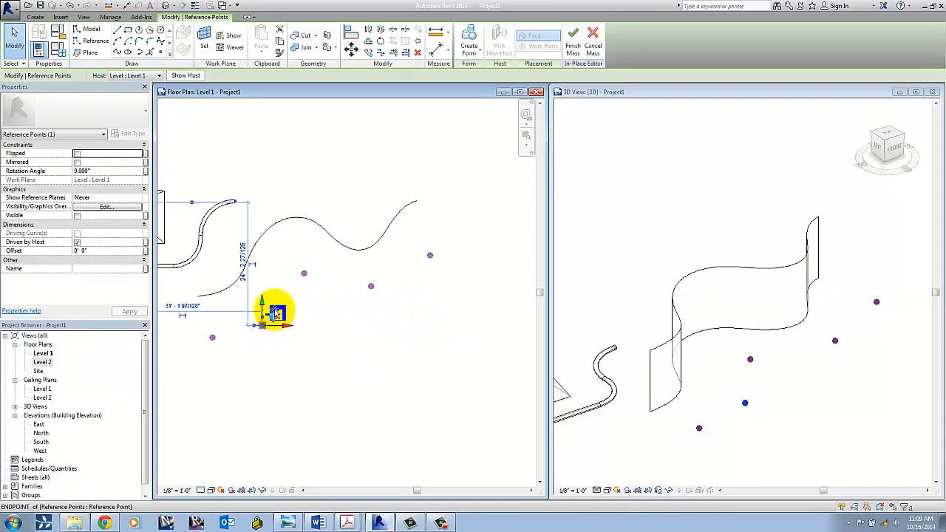
click(346, 338)
click(373, 294)
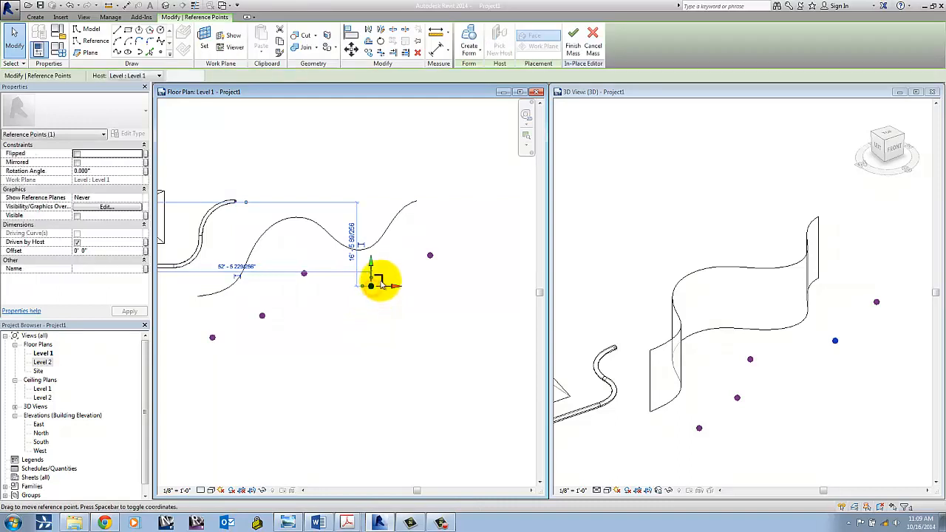
click(386, 329)
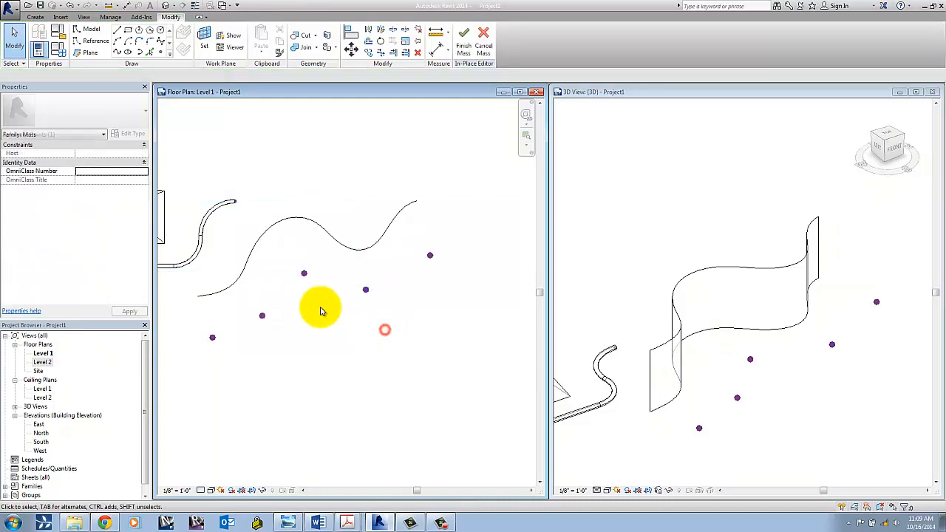
Step: Select all five reference points and connect them with a Spline Through Points
click(197, 310)
ctrl+click(305, 272)
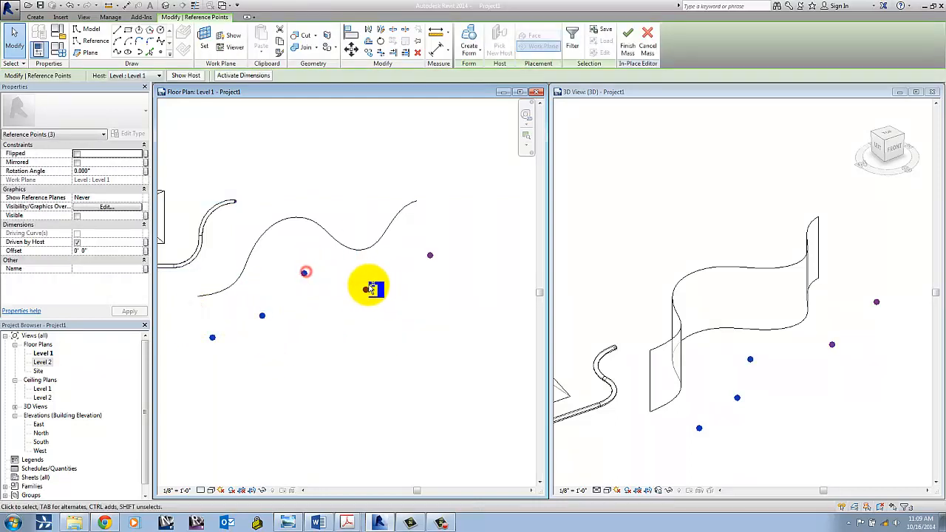
ctrl+click(368, 289)
ctrl+click(430, 255)
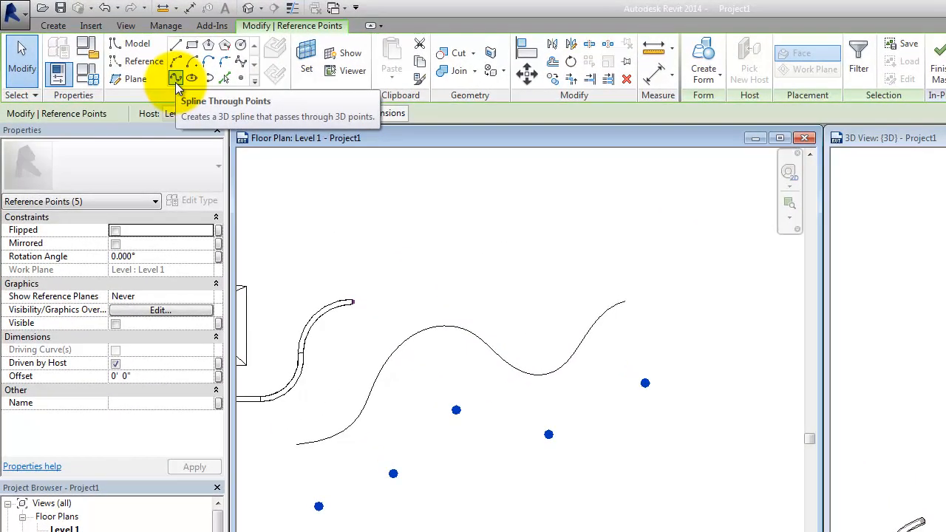
click(175, 79)
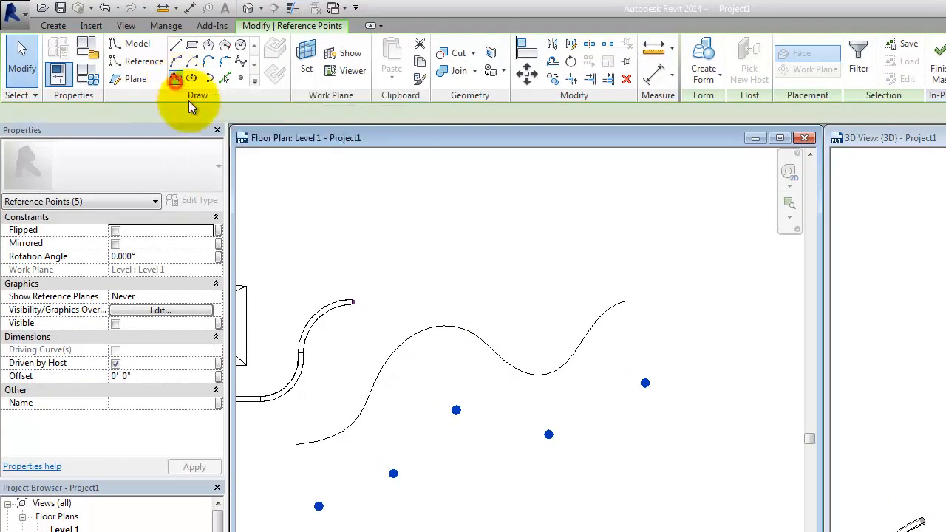
click(502, 517)
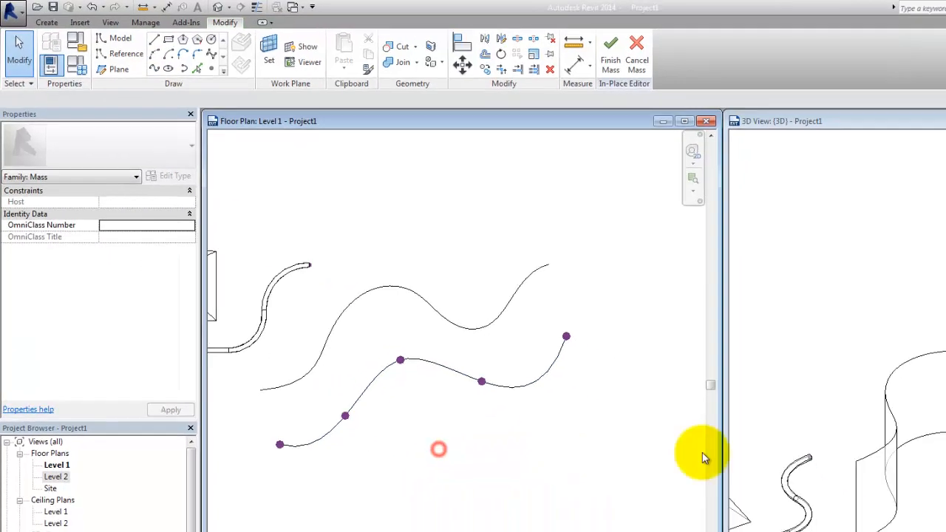
Step: In the 3D view, move the spline's middle reference point horizontally away from the wavy surface to flatten the crest
click(870, 434)
middle_drag(793, 386, 731, 355)
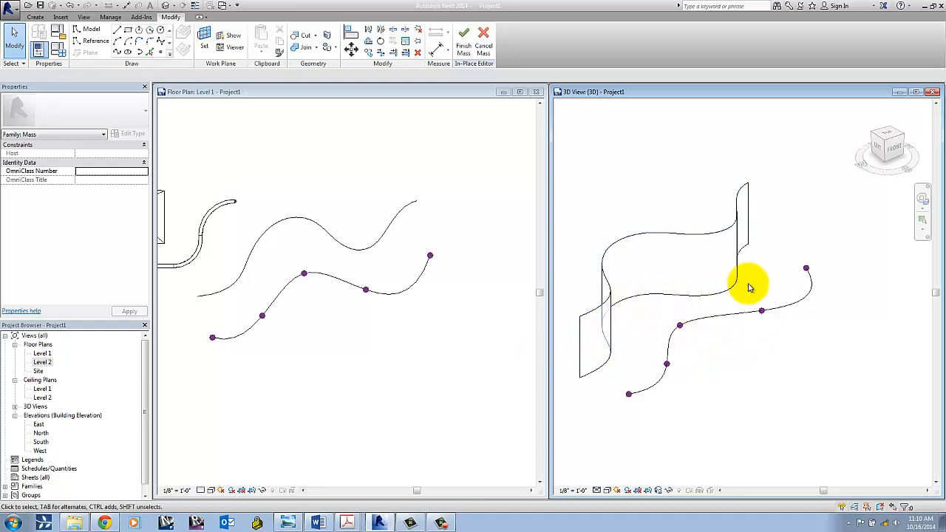
click(680, 326)
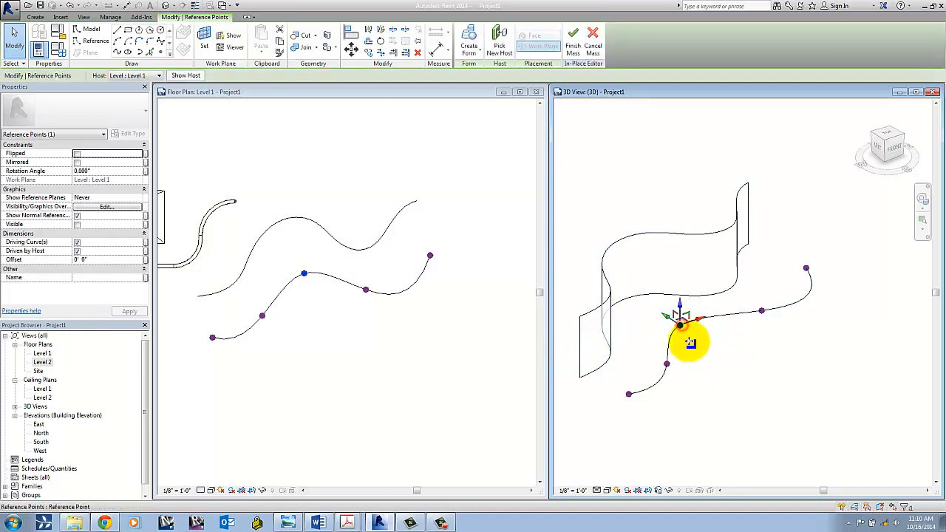
scroll(676, 314, up, 3)
drag(663, 309, 678, 318)
click(629, 309)
Step: Shift the spline's fourth reference point slightly toward the middle point in the 3D view
scroll(629, 309, down, 3)
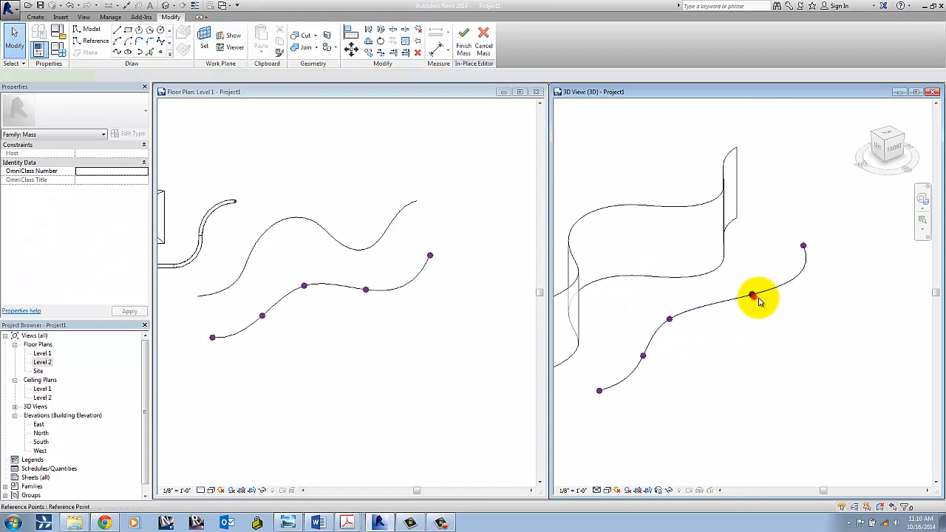
click(752, 296)
drag(769, 291, 736, 262)
click(747, 328)
click(746, 333)
scroll(754, 333, down, 1)
Step: Lower the spline's second reference point vertically to about 2' 11" below Level 1
shift+middle_drag(756, 335, 657, 351)
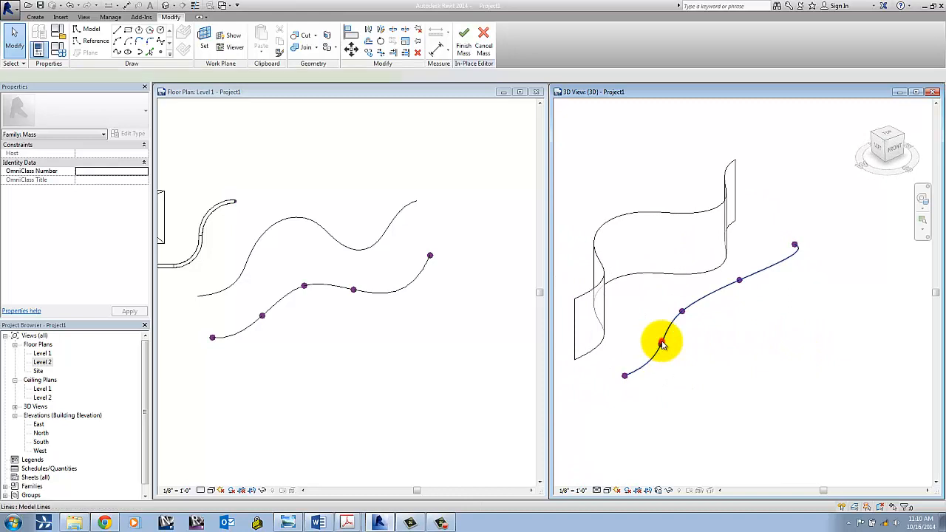
click(662, 344)
click(669, 354)
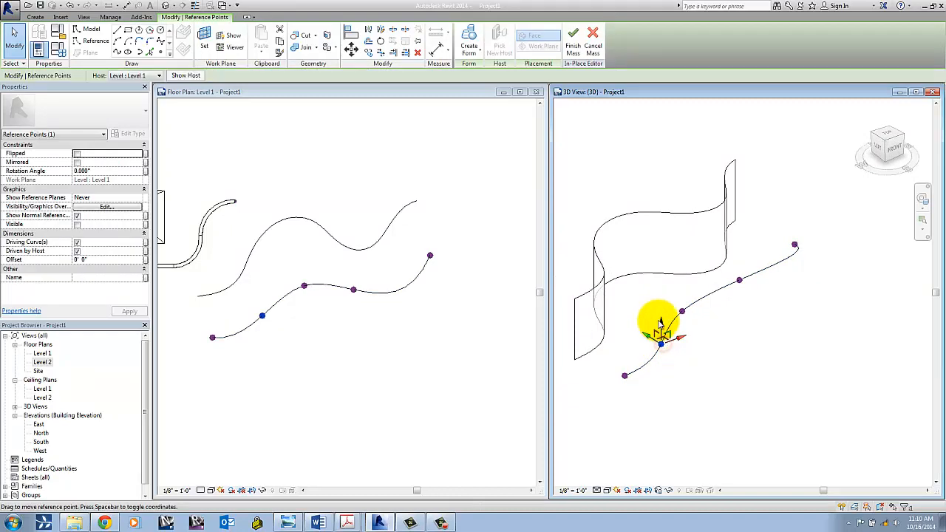
drag(661, 323, 663, 341)
click(740, 394)
shift+middle_drag(734, 397, 714, 310)
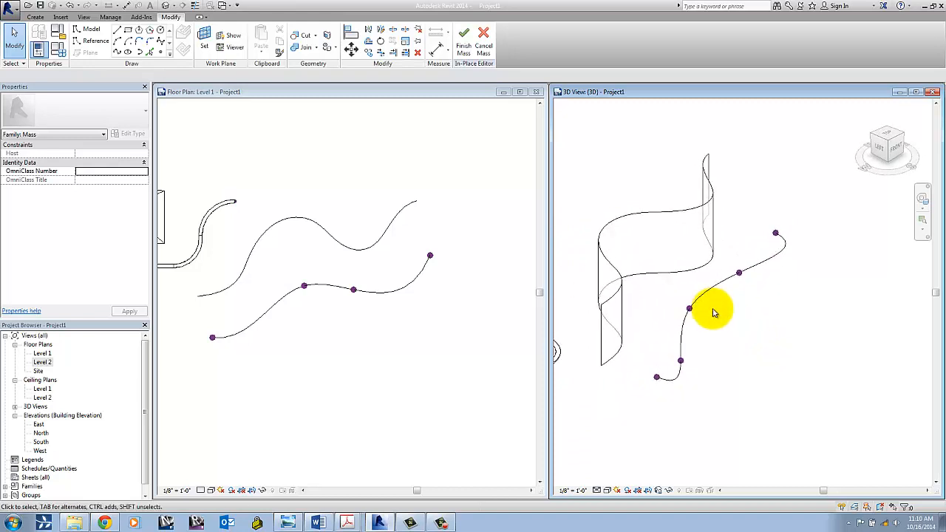
Step: Copy the point-driven spline about 14' 0" away, below the original in the Level 1 plan
click(367, 328)
click(337, 286)
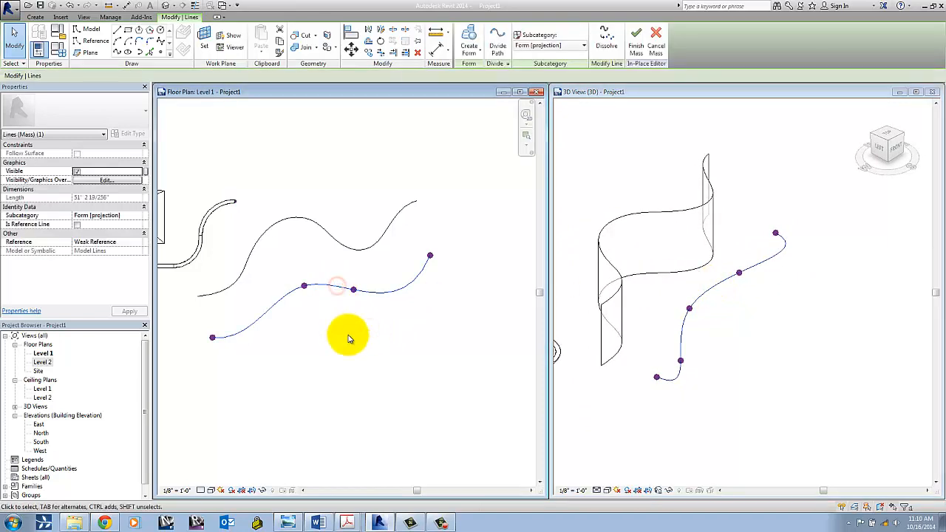
key(c)
key(o)
click(334, 320)
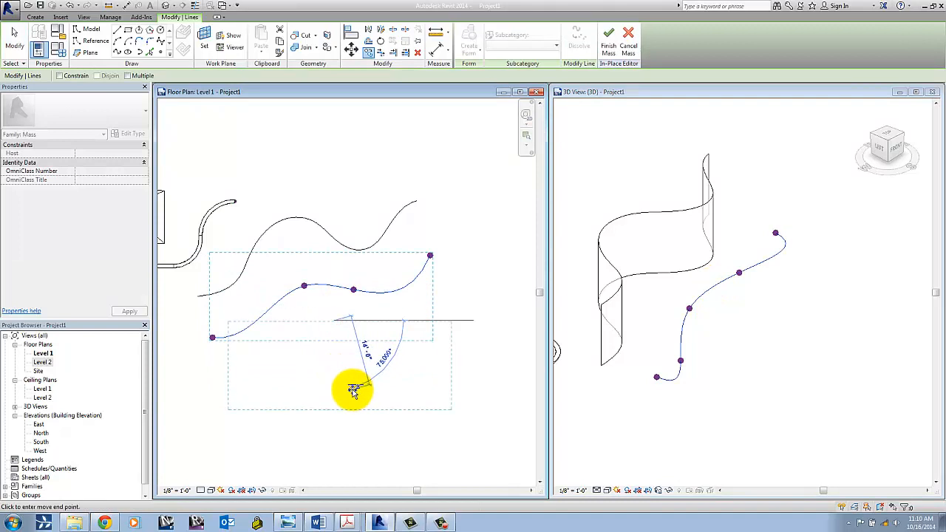
click(352, 391)
click(458, 386)
Step: Raise the copied spline's second reference point vertically to about 3" above Level 1
click(836, 418)
middle_drag(836, 418, 782, 361)
scroll(701, 390, up, 1)
click(752, 304)
click(763, 321)
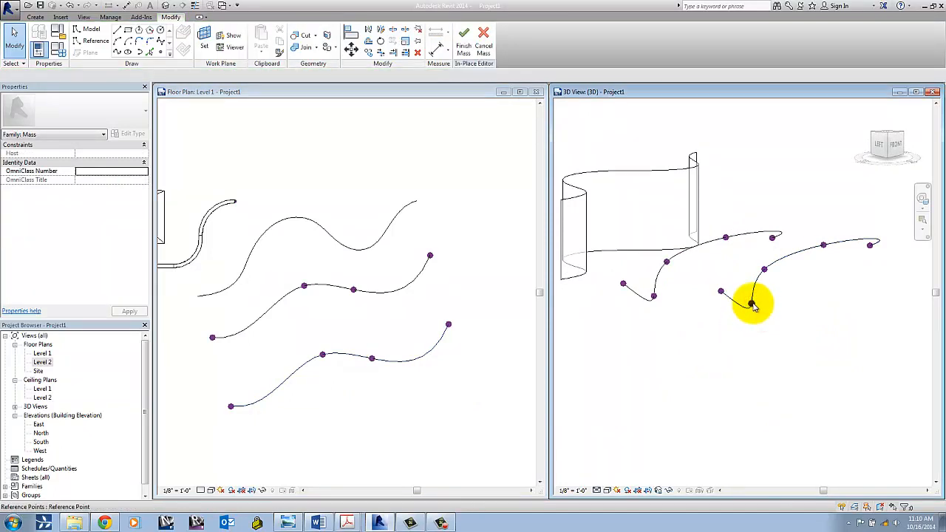
click(751, 305)
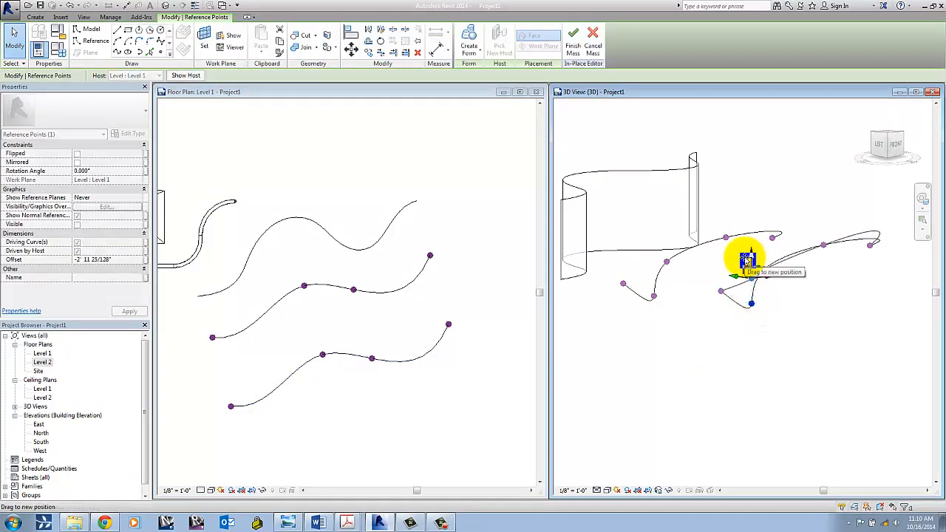
drag(748, 260, 813, 274)
Step: Move the copied spline's fourth reference point toward the far end, about 3" below Level 1
shift+middle_drag(813, 274, 733, 292)
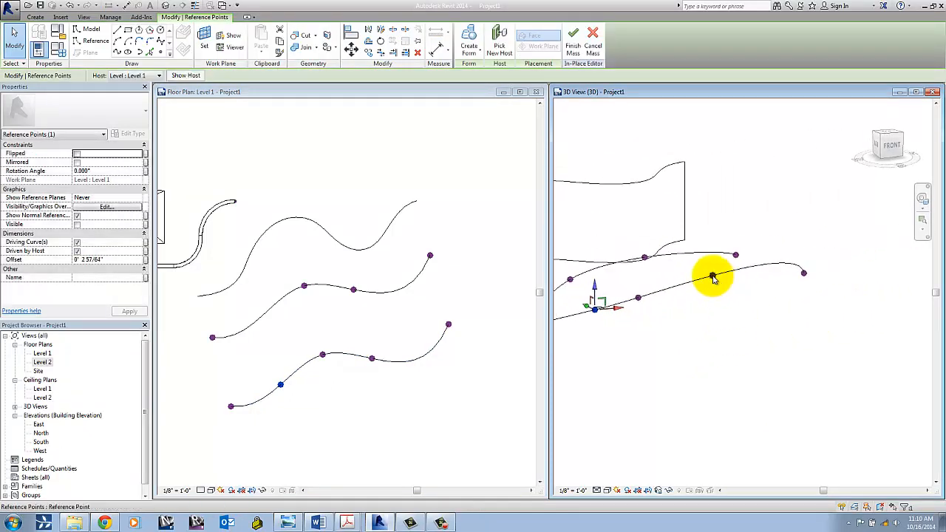
drag(713, 278, 748, 271)
click(720, 327)
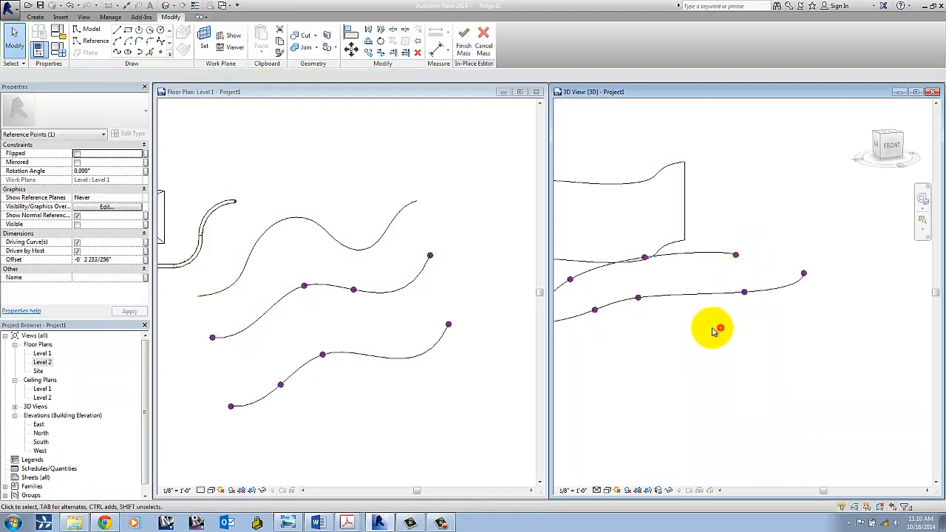
Step: Try to create a form from the original point-driven spline alone
shift+middle_drag(713, 331, 713, 352)
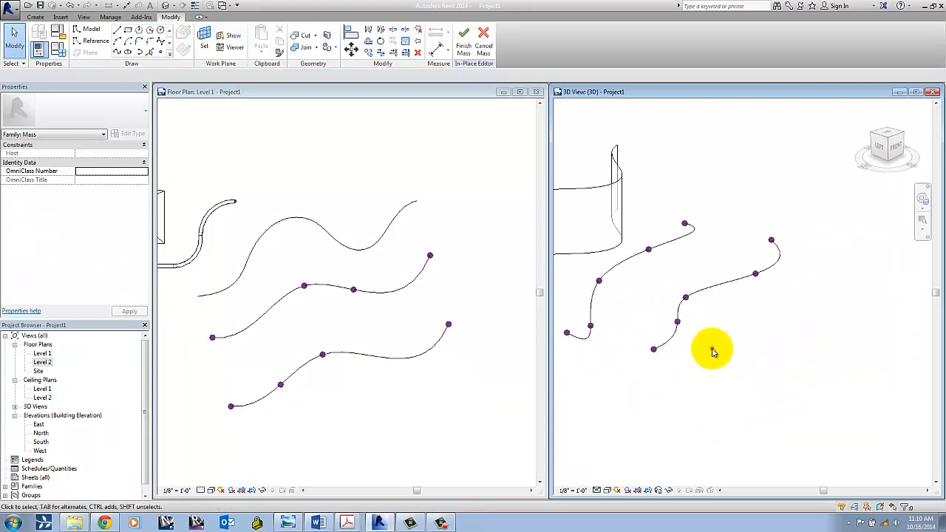
click(623, 264)
middle_drag(617, 320, 749, 270)
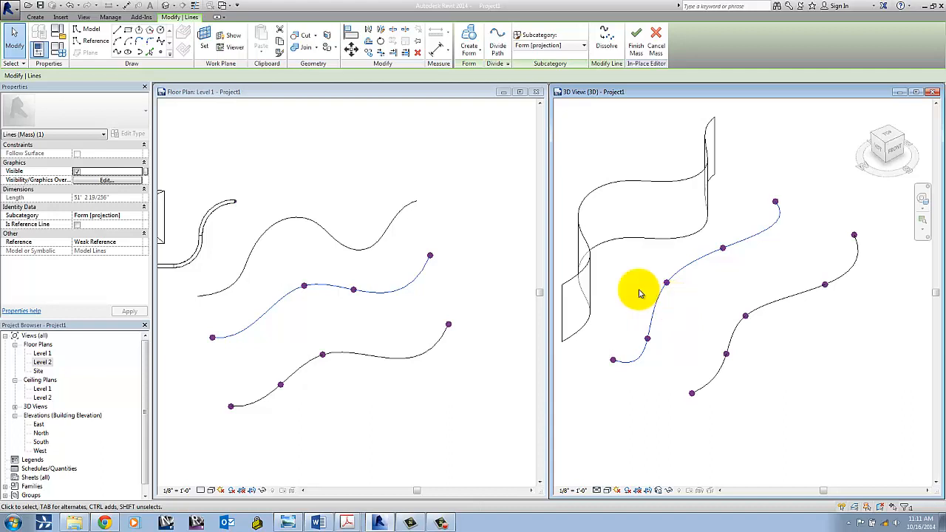
click(466, 34)
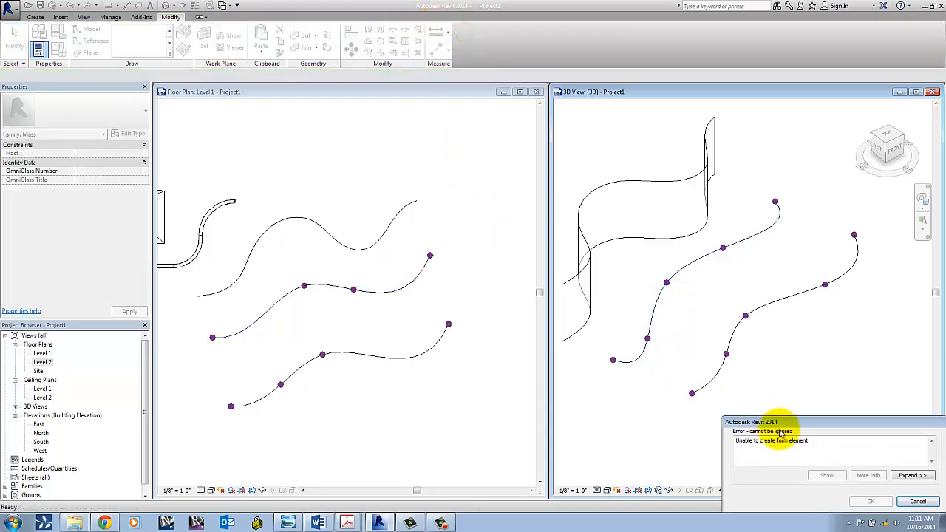
click(917, 501)
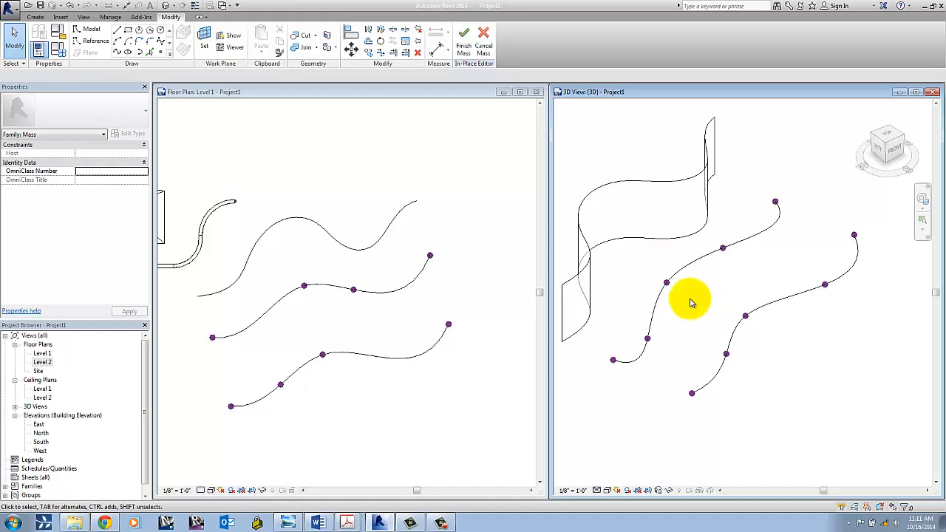
Step: Select both point-driven splines and create a surface form spanning between them
mouse_move(686, 303)
shift+middle_down()
mouse_move(680, 332)
mouse_move(714, 270)
mouse_move(719, 293)
mouse_move(691, 317)
shift+middle_up()
scroll(695, 303, up, 2)
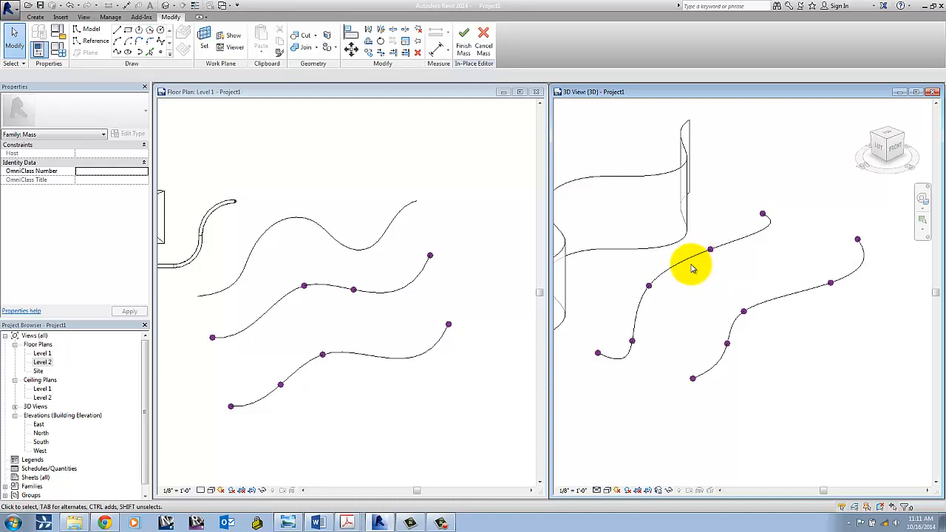
click(686, 260)
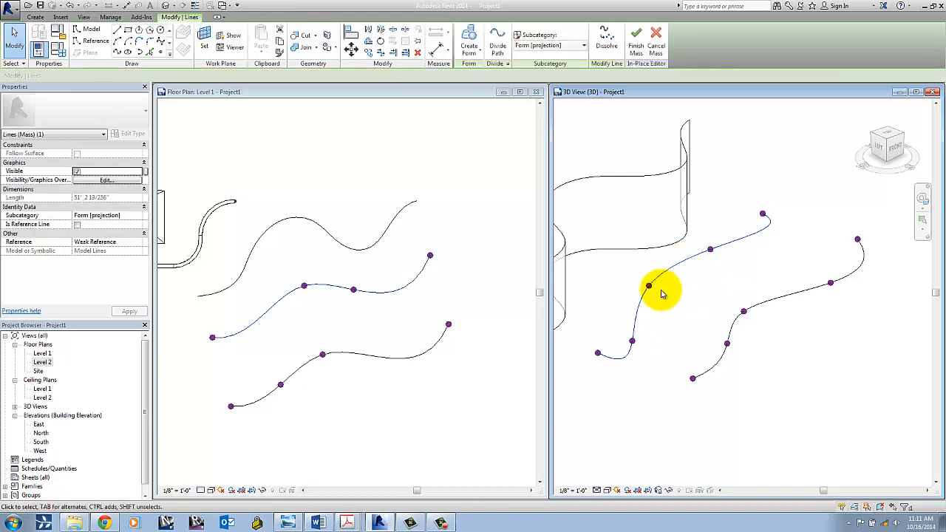
ctrl+click(778, 300)
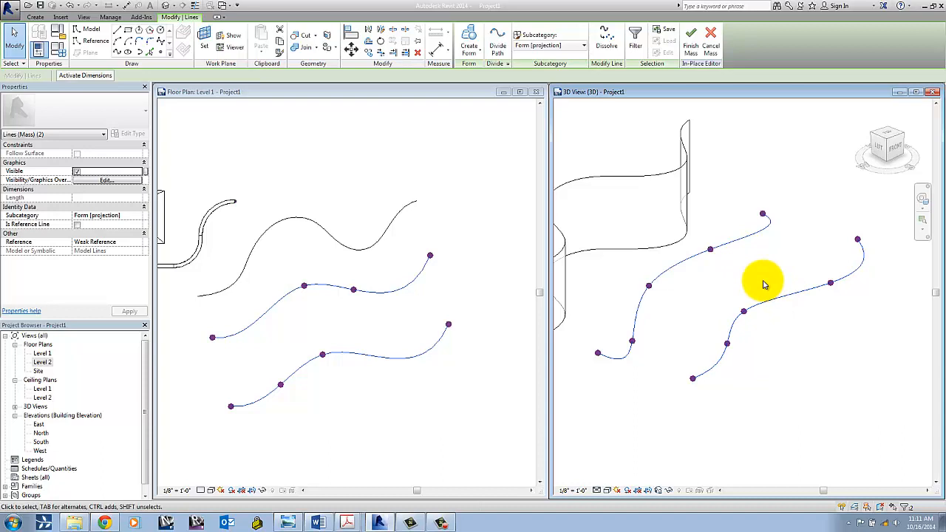
click(468, 41)
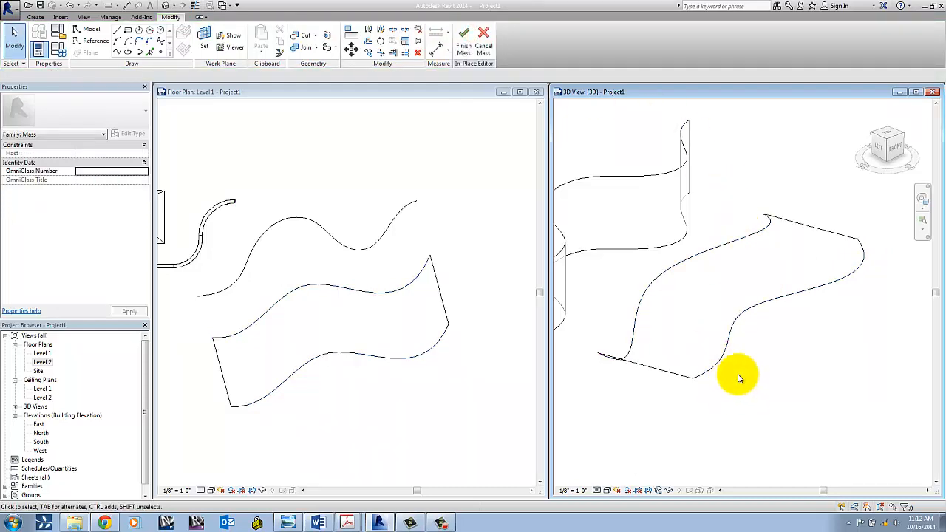
Step: Select the new surface form between the two splines and examine its curvature from several directions
shift+middle_drag(726, 321, 769, 294)
click(769, 290)
click(800, 312)
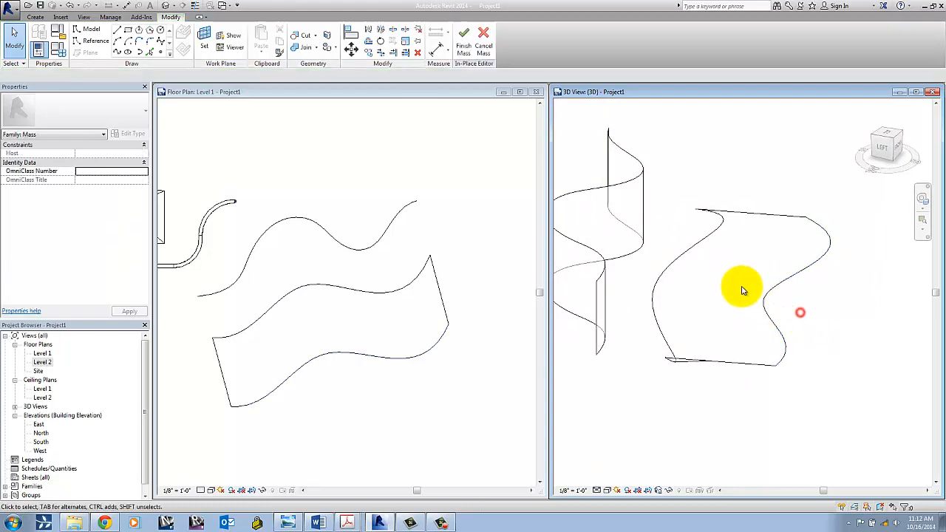
click(713, 242)
mouse_move(802, 317)
shift+middle_down()
mouse_move(702, 321)
mouse_move(702, 291)
mouse_move(816, 246)
mouse_move(836, 261)
mouse_move(834, 279)
mouse_move(803, 281)
mouse_move(751, 327)
mouse_move(680, 289)
mouse_move(747, 332)
mouse_move(797, 333)
shift+middle_up()
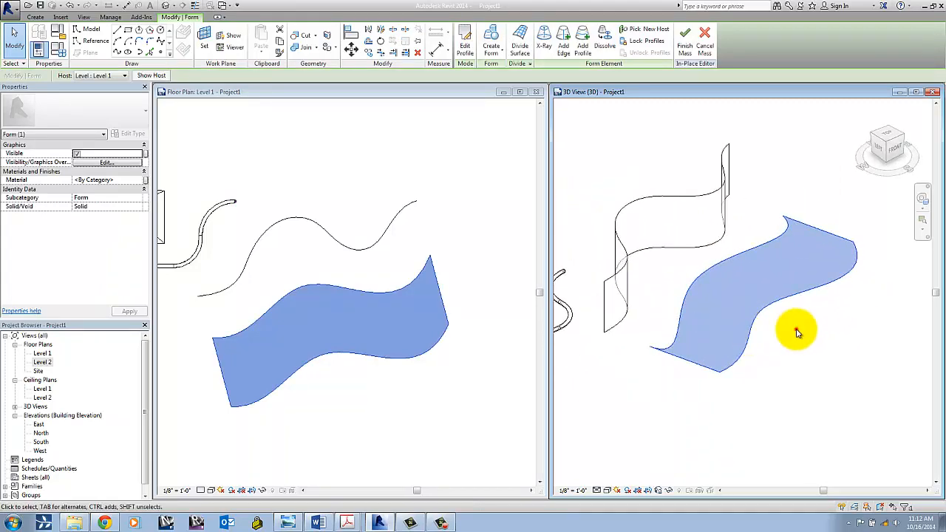
Step: Try dissolving the surface form between the two point-driven splines back into its curves and reference points
click(797, 332)
scroll(470, 303, down, 3)
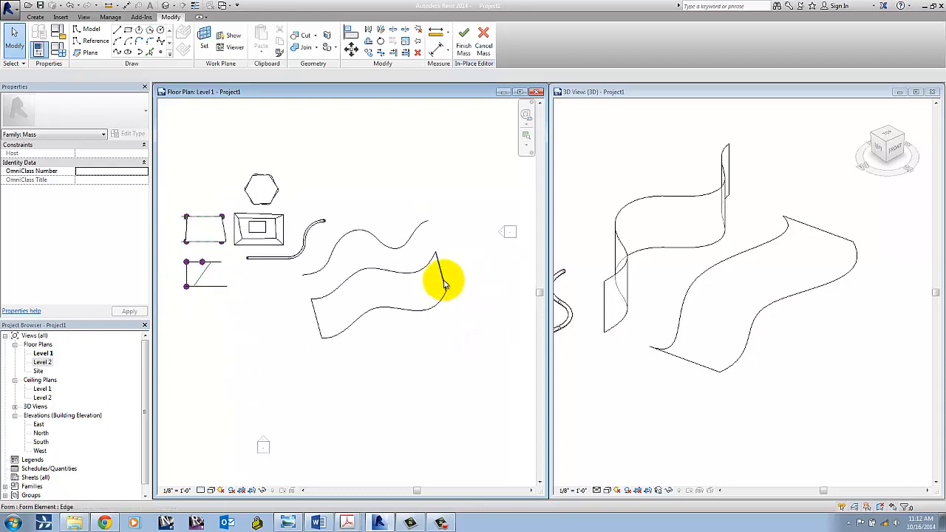
click(448, 282)
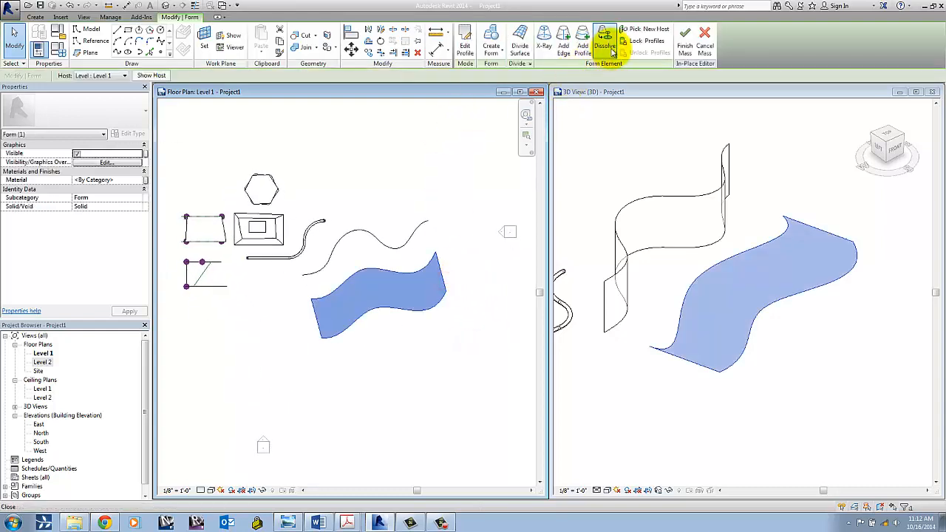
click(608, 38)
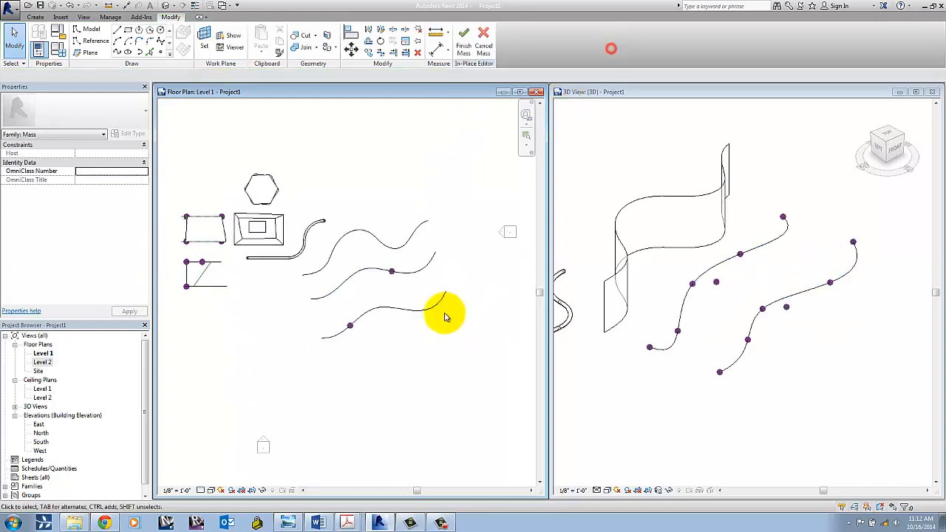
click(404, 310)
scroll(399, 323, up, 1)
middle_drag(400, 321, 375, 311)
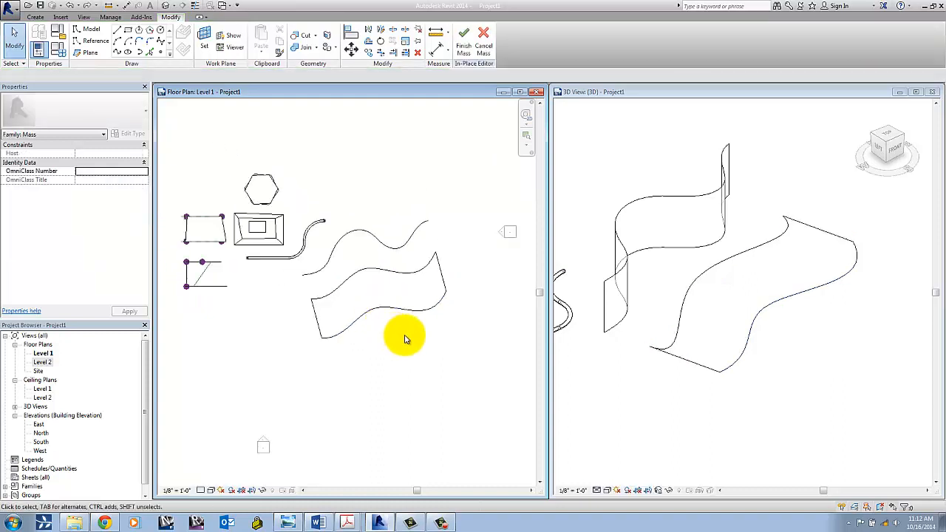
click(405, 335)
click(754, 386)
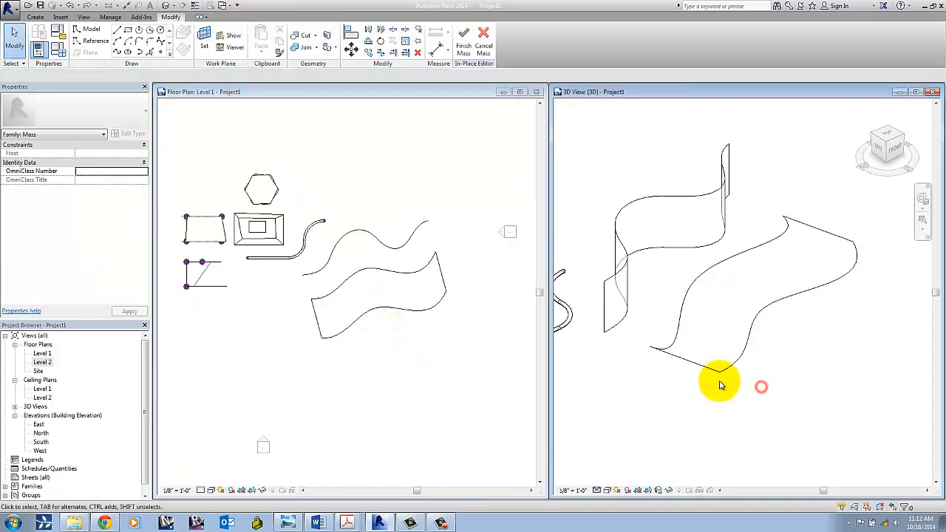
shift+middle_drag(722, 382, 758, 303)
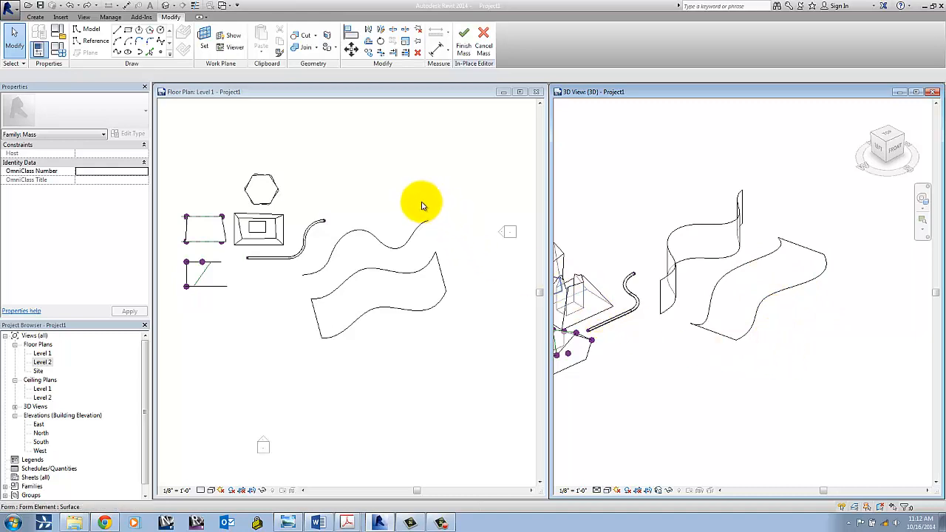
Step: Draw a horizontal reference plane in the empty area of the Level 1 plan, below the open sketch with the diagonal line
click(291, 320)
scroll(293, 319, down, 2)
middle_drag(294, 319, 447, 259)
scroll(445, 260, up, 1)
middle_drag(394, 294, 350, 254)
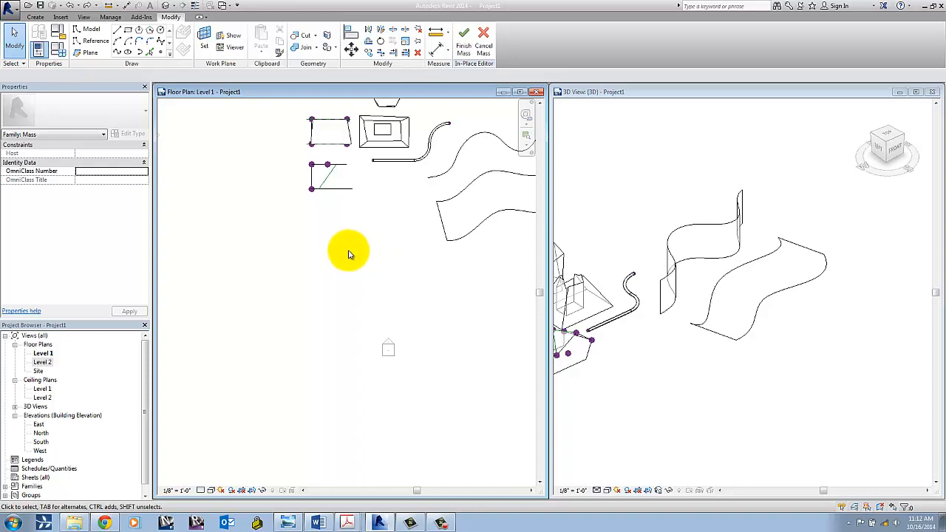
mouse_move(348, 260)
middle_down()
mouse_move(351, 272)
mouse_move(363, 267)
middle_up()
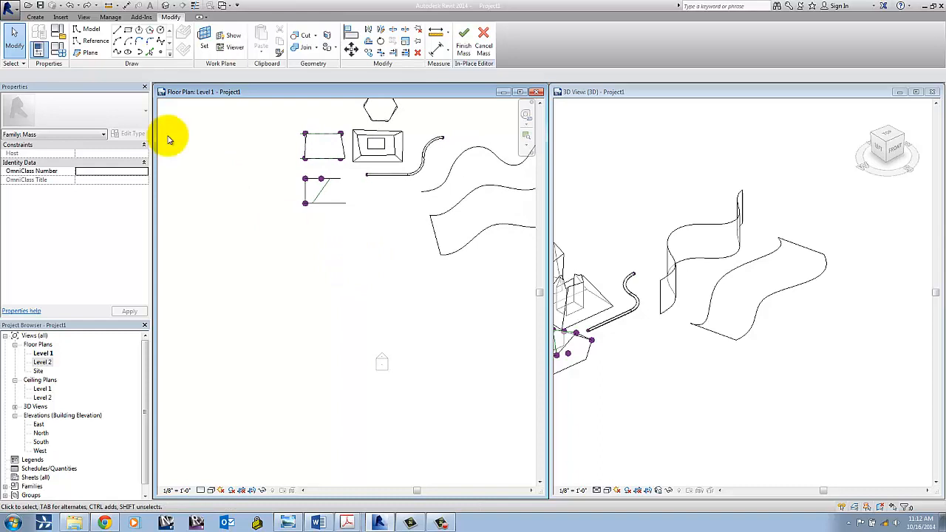
click(84, 52)
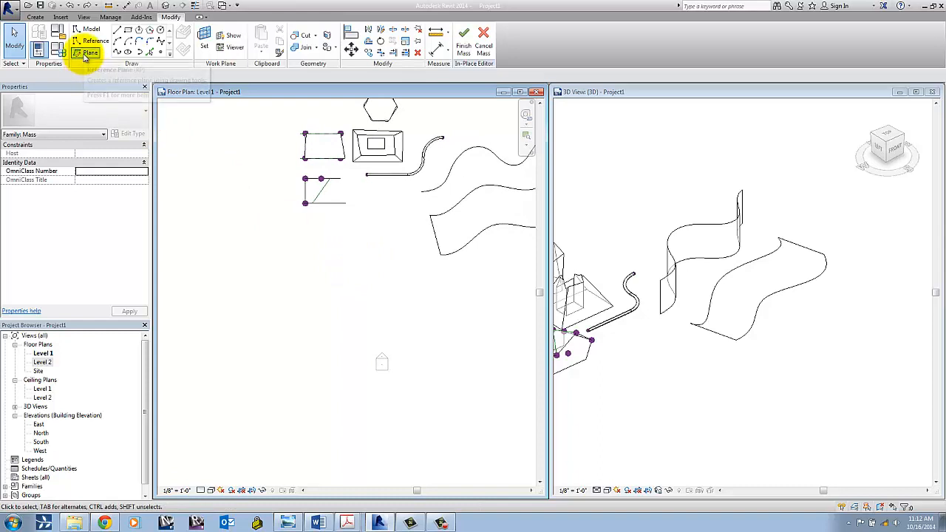
click(268, 232)
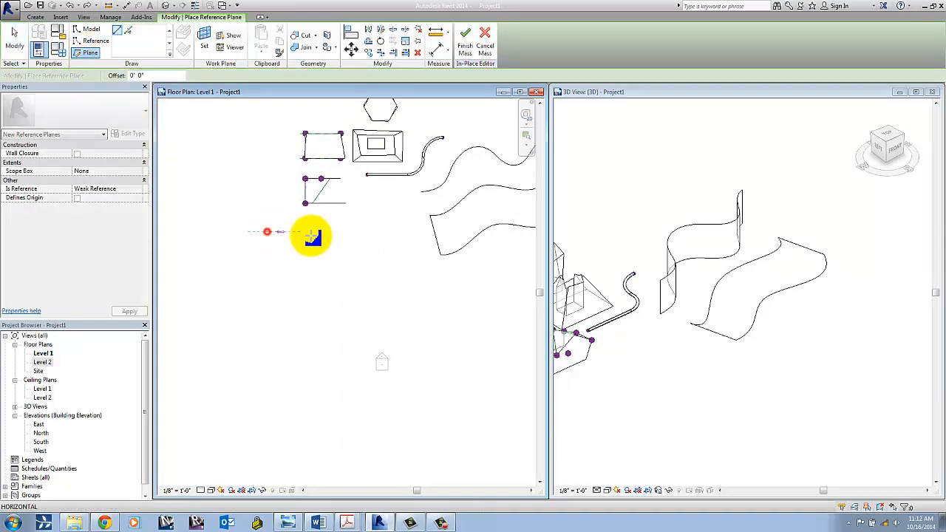
click(405, 232)
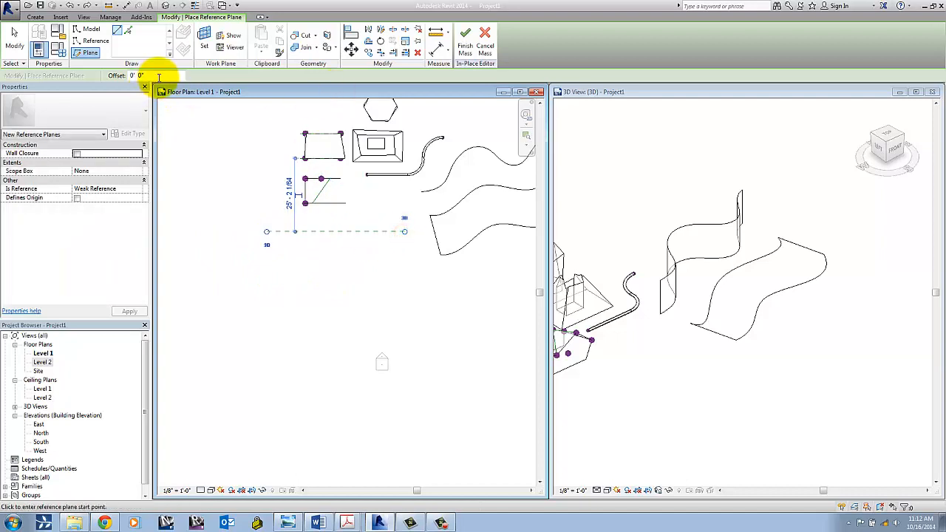
Step: Add two more horizontal reference planes below the first, each picked from the previous one at a 10' offset
click(128, 31)
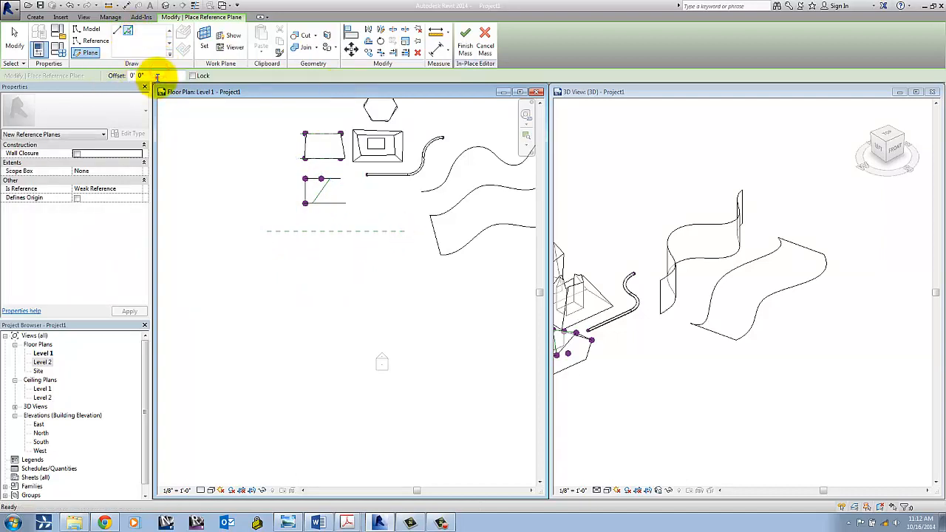
double_click(148, 75)
text(10)
key(Return)
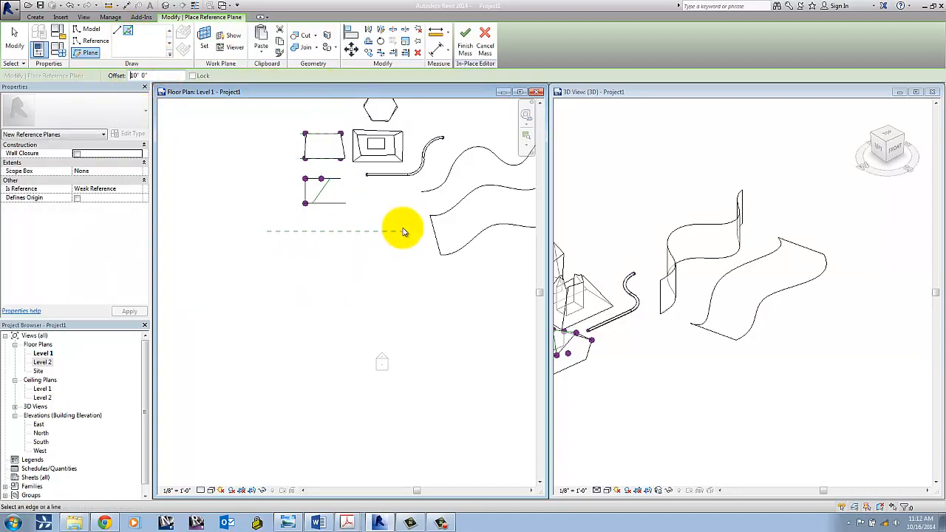
click(375, 235)
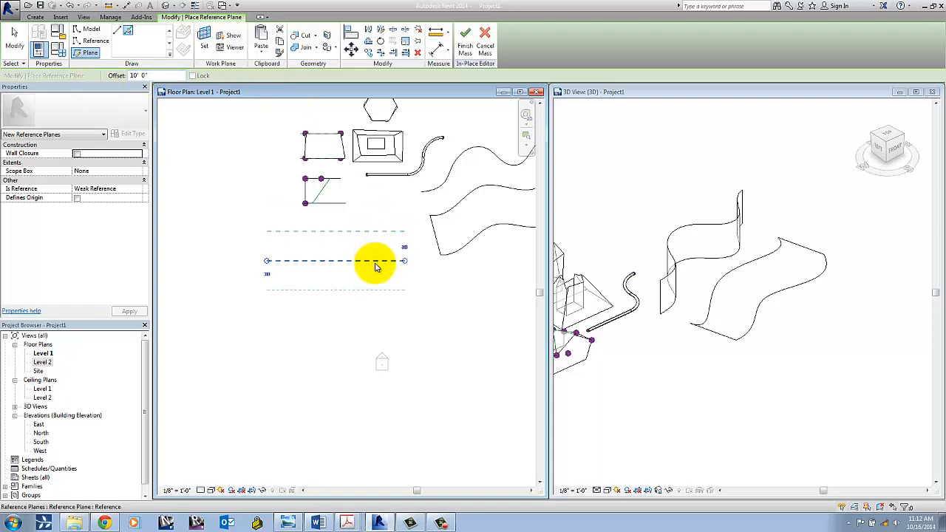
click(375, 262)
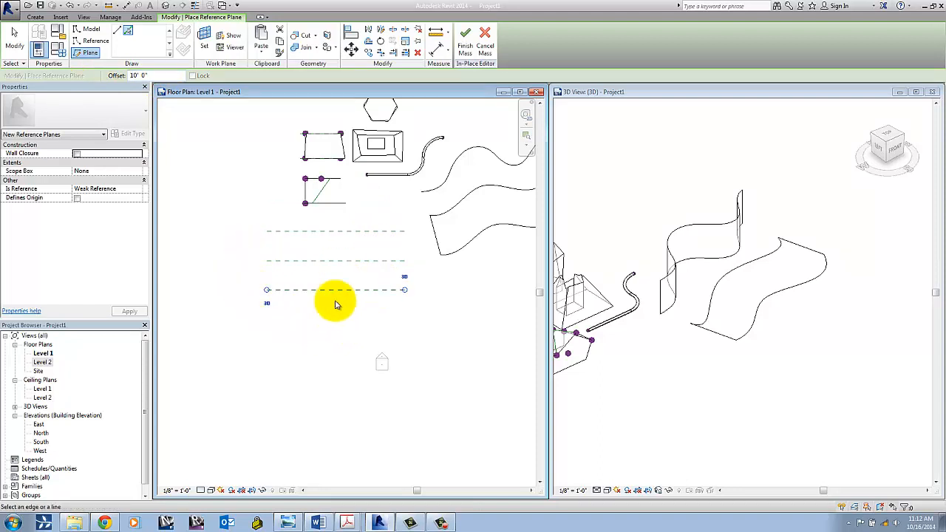
click(117, 30)
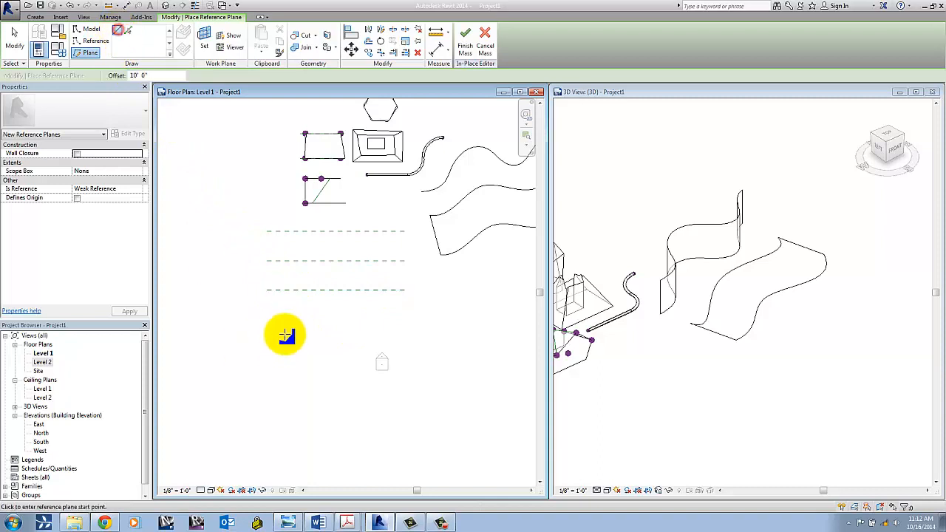
click(288, 308)
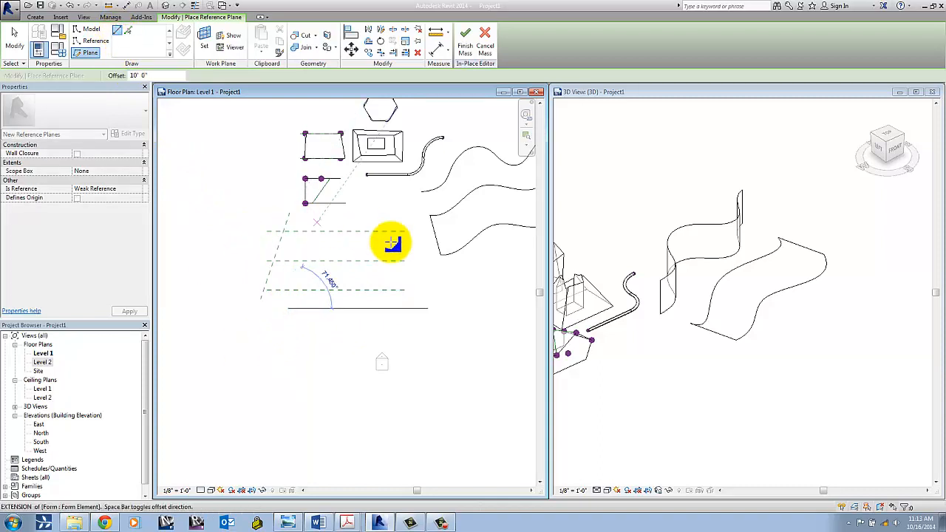
key(Escape)
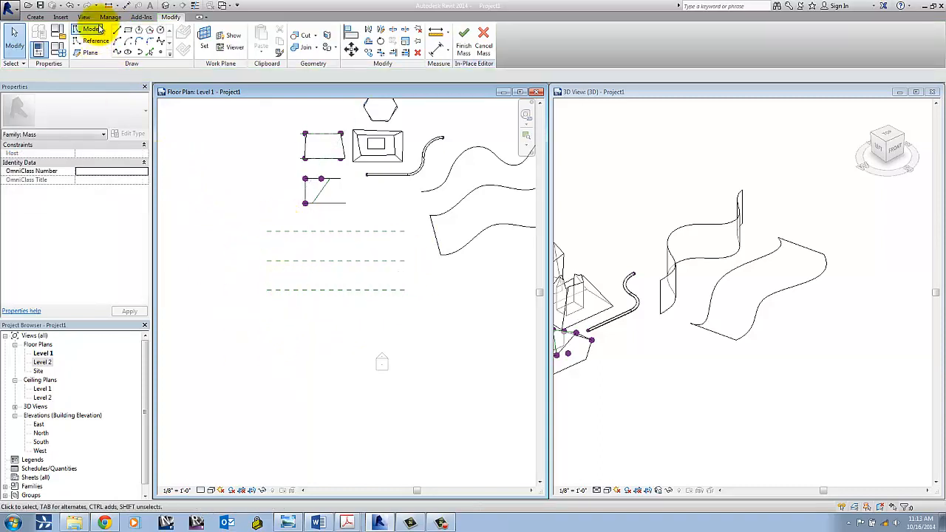
Step: Draw a vertical reference plane with no offset, crossing all three horizontal planes near their left ends
click(89, 52)
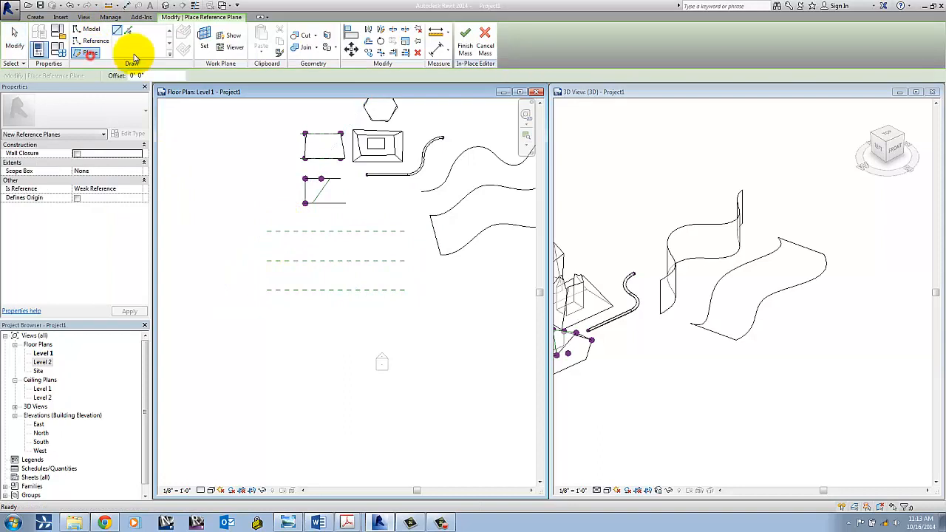
click(286, 215)
click(288, 308)
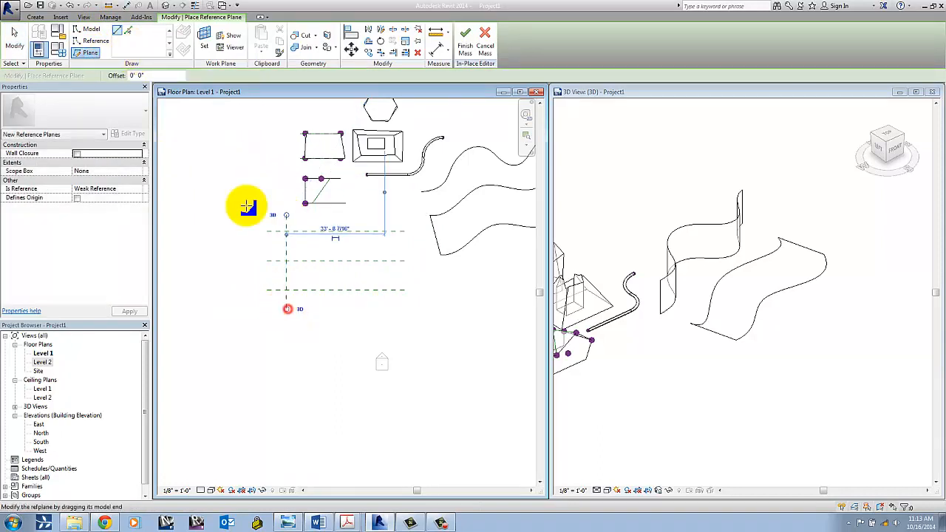
Step: Add a second vertical reference plane offset 10' to the right of the first vertical plane
click(127, 31)
drag(150, 76, 92, 77)
text(10)
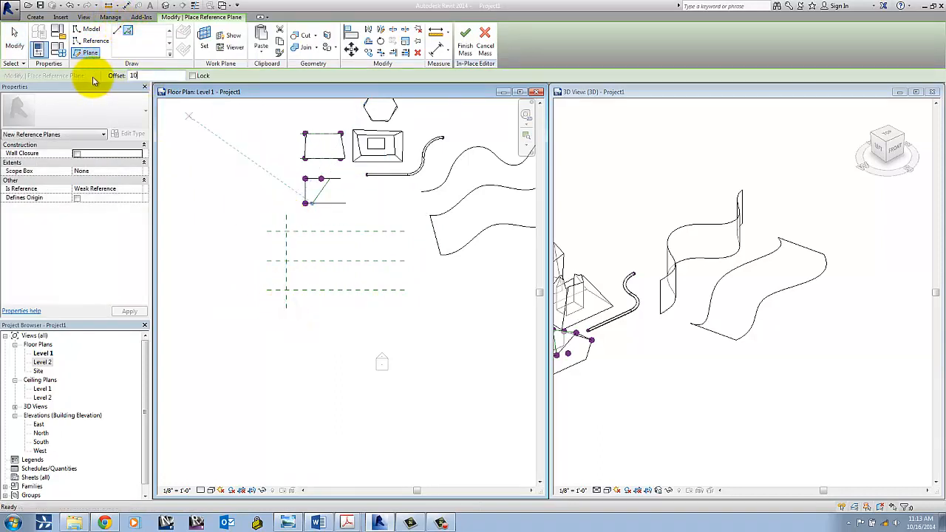
key(Return)
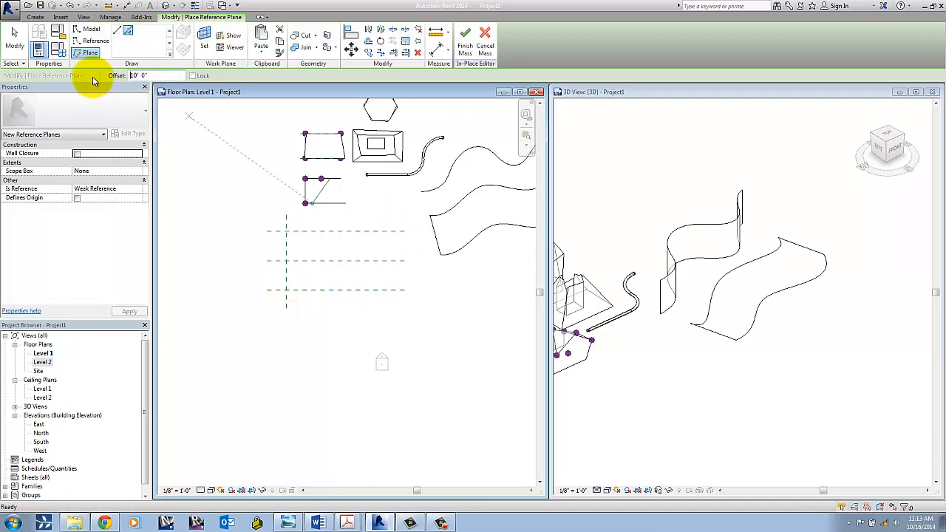
click(288, 244)
key(Escape)
key(Escape)
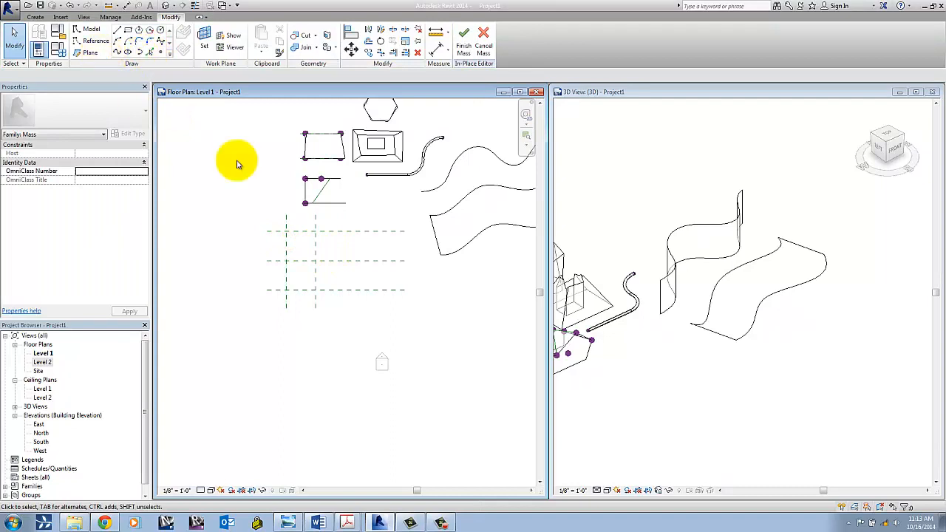
Step: Add a third vertical reference plane offset 10' to the right of the second one
click(84, 52)
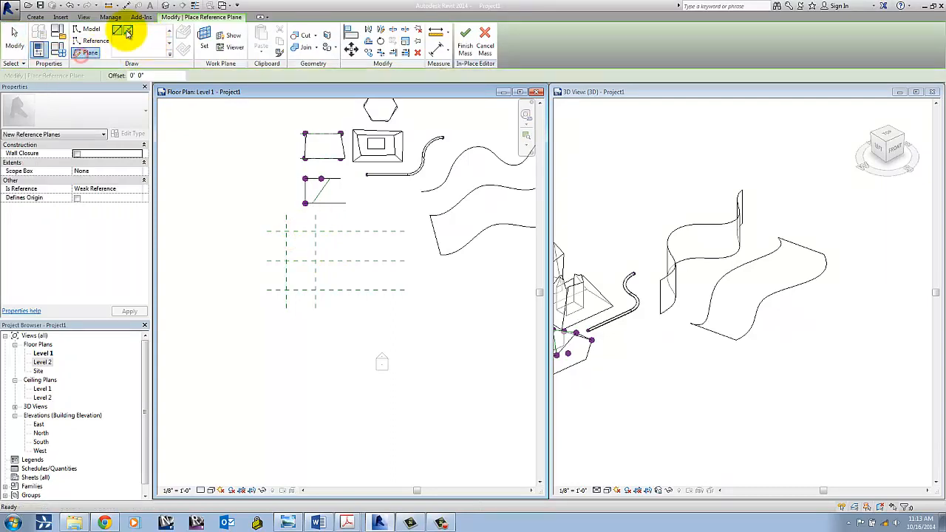
click(140, 76)
text(10)
key(Return)
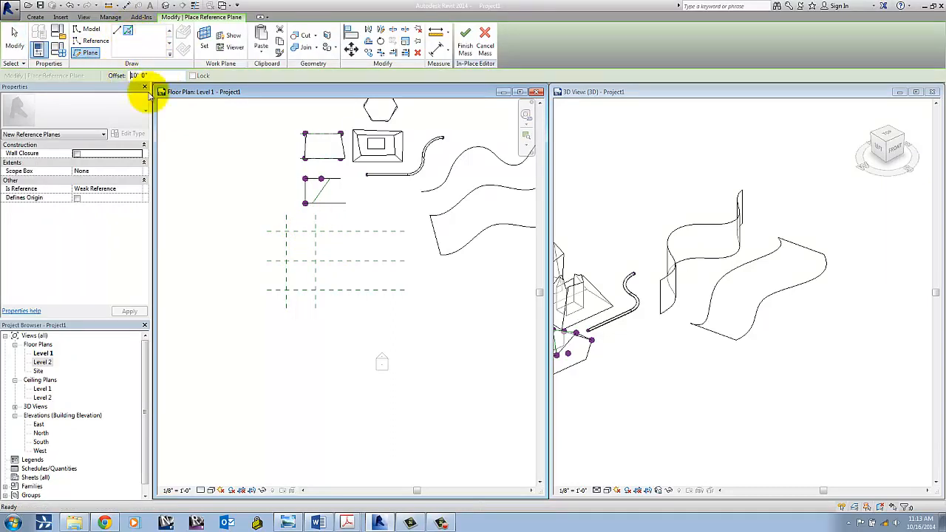
click(319, 250)
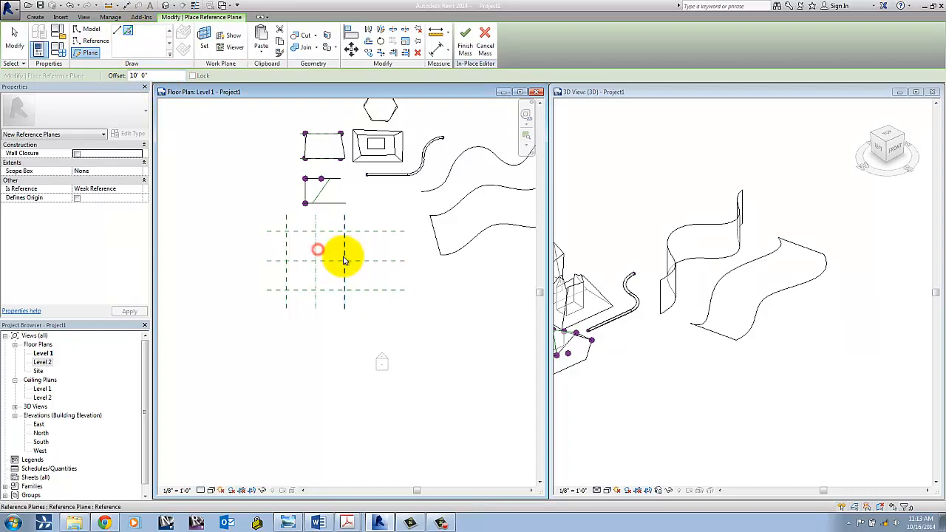
key(Escape)
Step: Shorten the right ends of the three horizontal reference planes so they stop just past the third vertical plane
scroll(352, 251, up, 3)
middle_drag(354, 247, 420, 242)
click(429, 218)
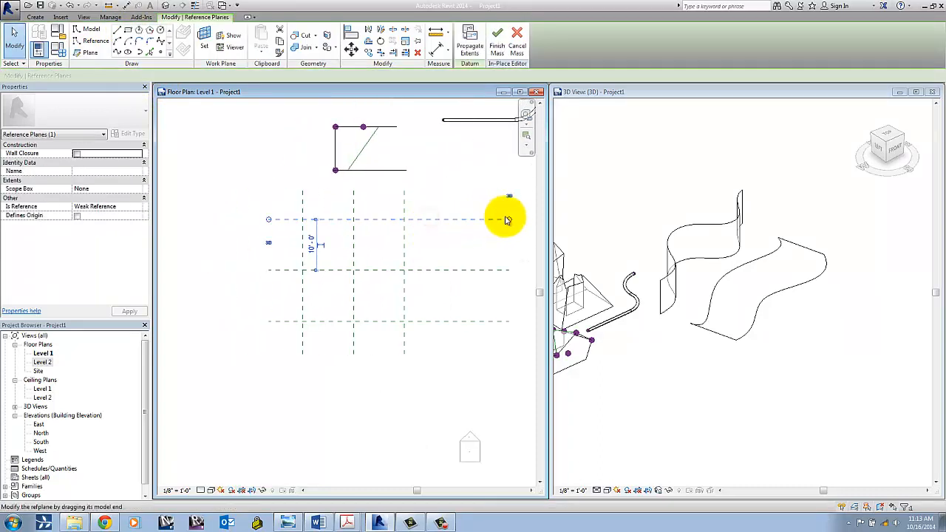
drag(508, 219, 431, 219)
click(472, 269)
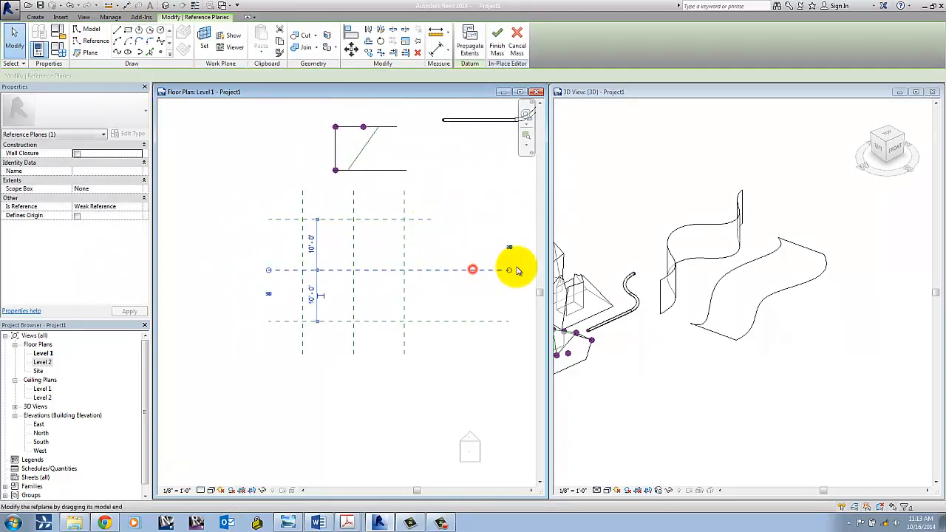
drag(509, 272, 427, 270)
click(481, 322)
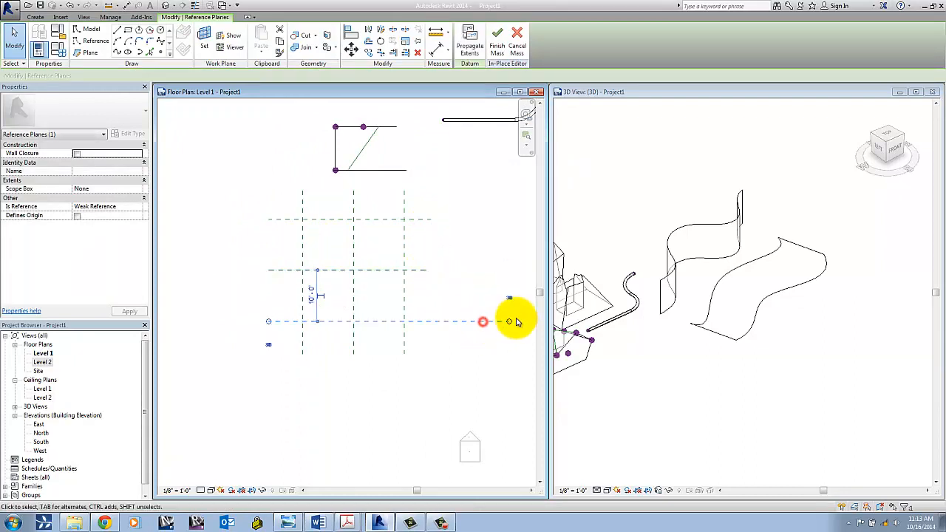
drag(510, 322, 433, 329)
click(481, 362)
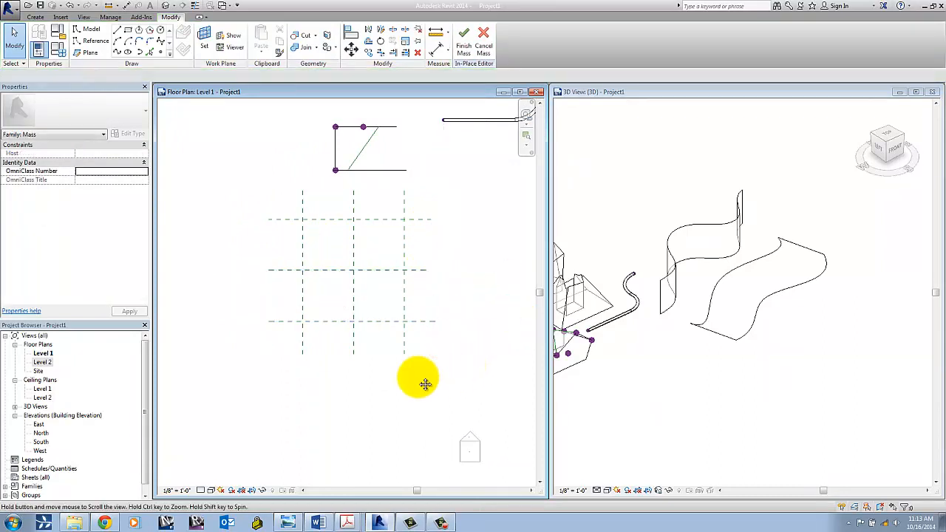
Step: Place reference points at all nine intersections of the reference-plane grid in the Level 1 plan
scroll(372, 310, up, 2)
scroll(373, 311, up, 2)
middle_drag(374, 310, 386, 333)
scroll(387, 334, down, 1)
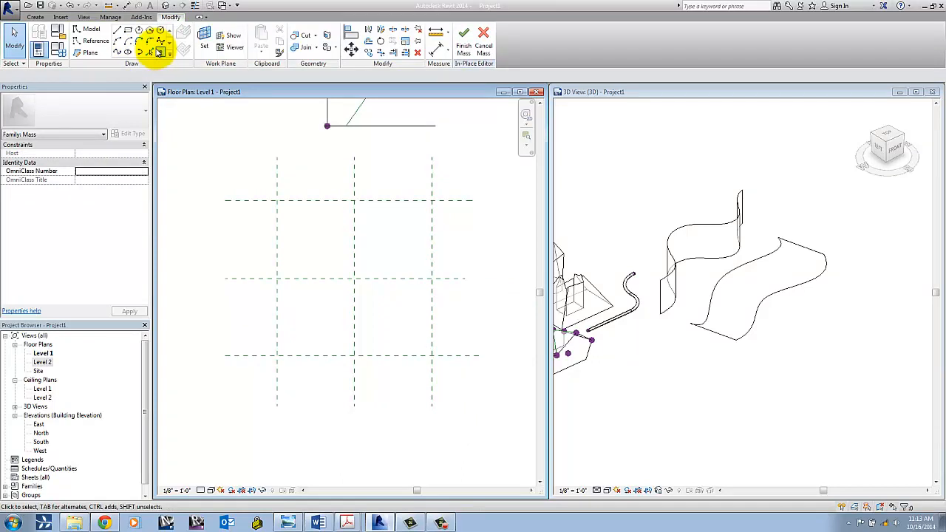
click(161, 55)
click(277, 200)
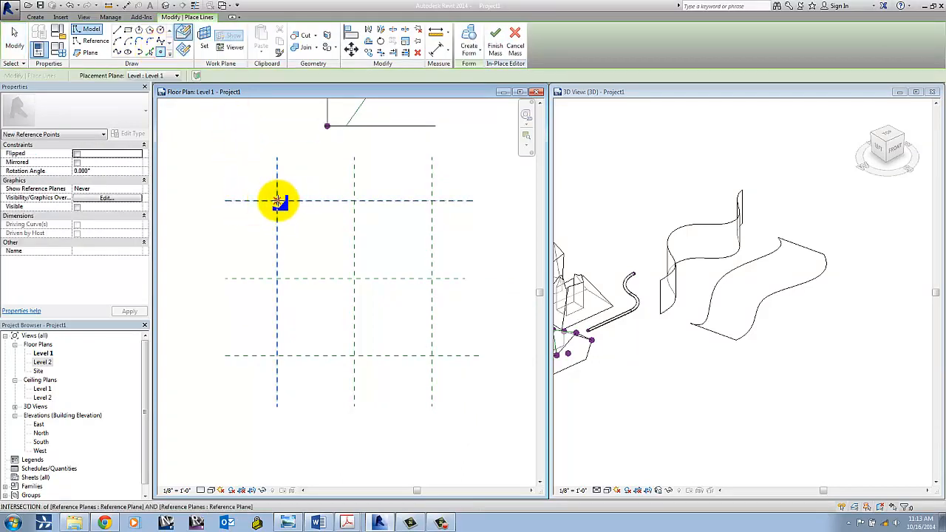
click(355, 200)
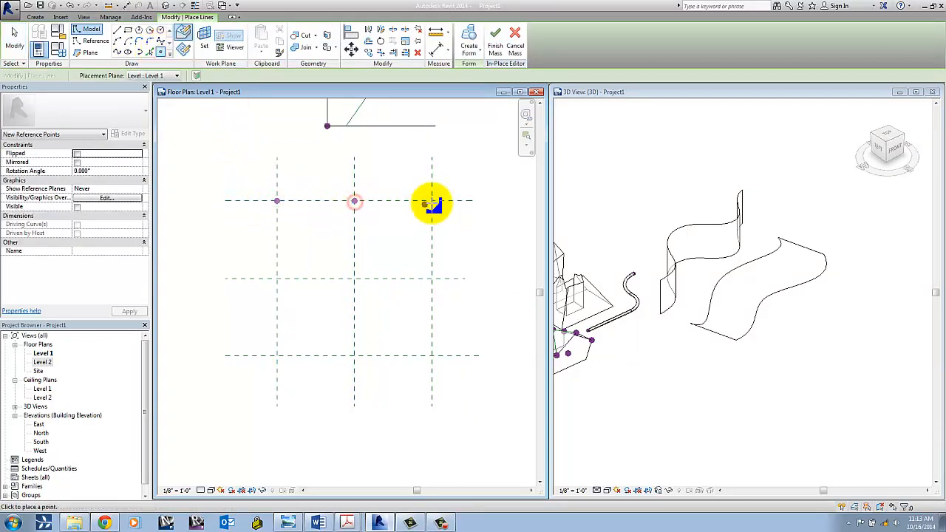
click(432, 200)
click(432, 278)
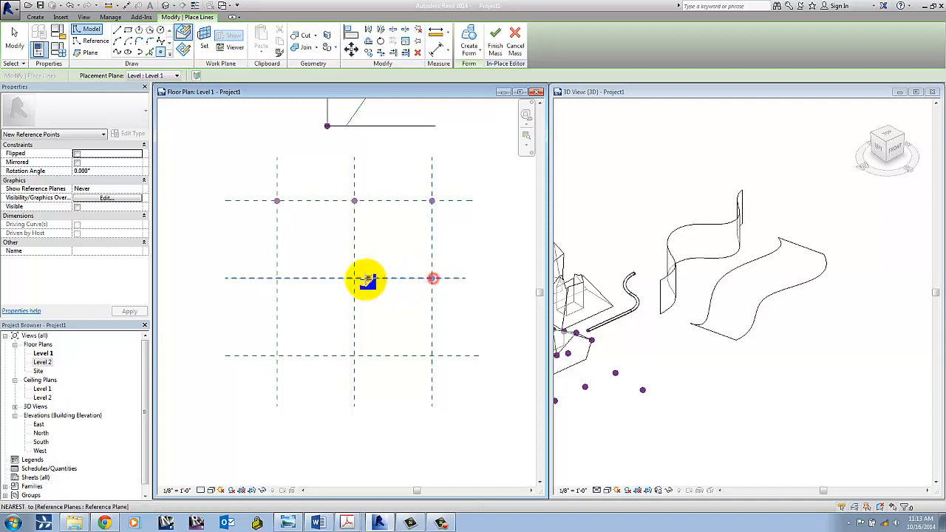
click(355, 278)
click(277, 278)
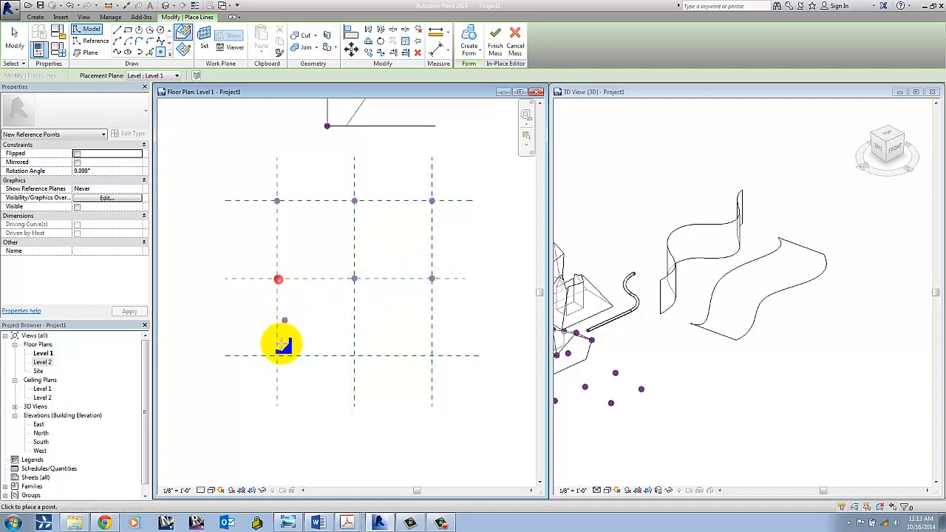
click(277, 355)
click(356, 355)
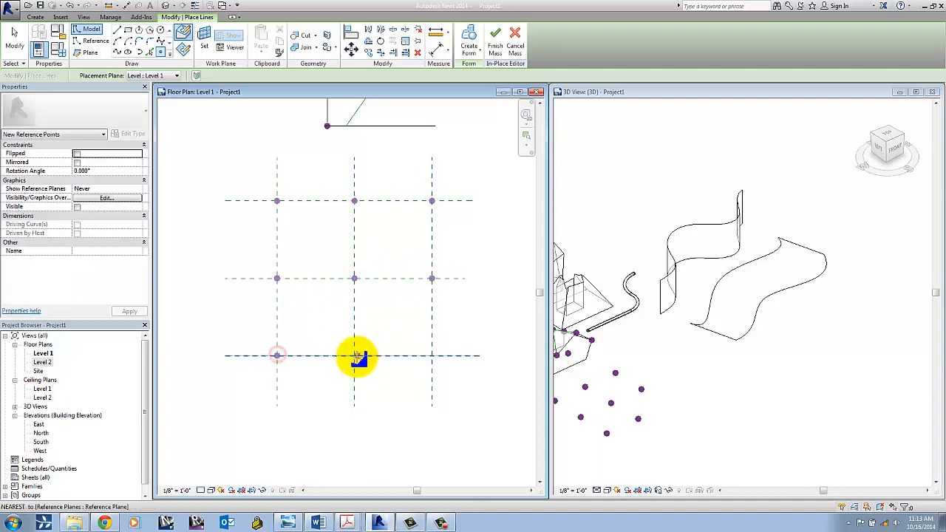
click(433, 355)
scroll(405, 329, down, 2)
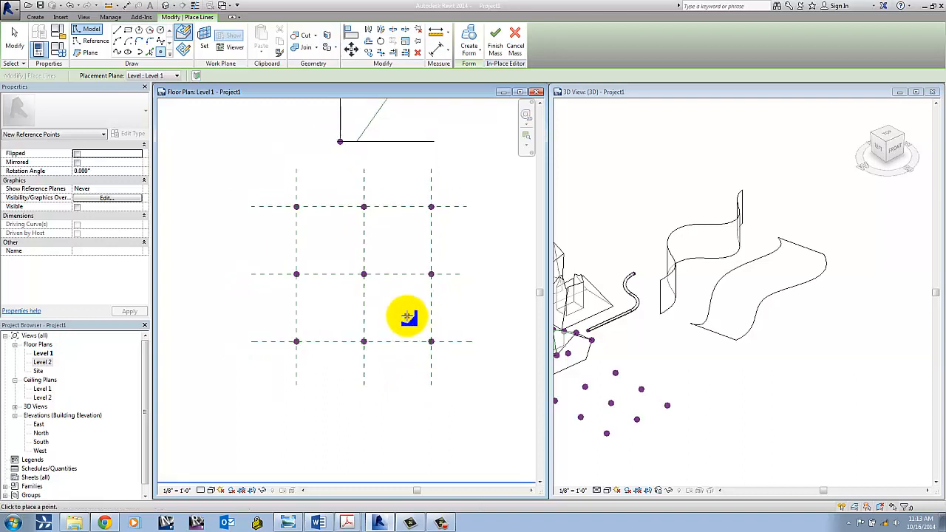
key(Escape)
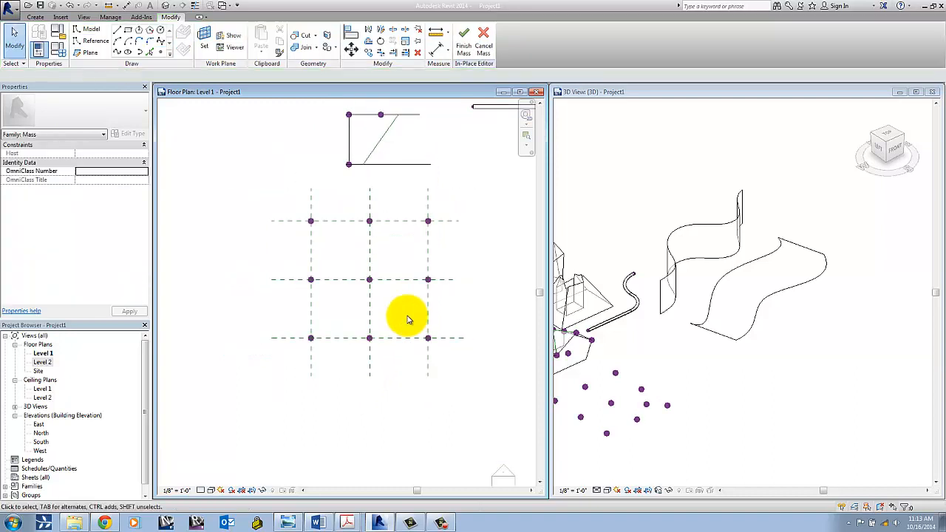
Step: Select all nine grid reference points in the 3D view and set their offset to 10'
click(650, 411)
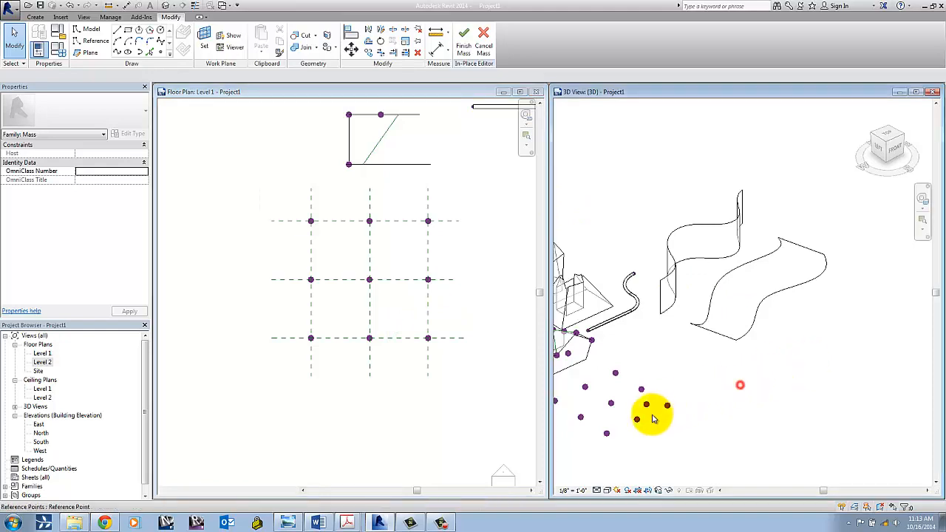
scroll(667, 422, up, 4)
scroll(751, 386, up, 3)
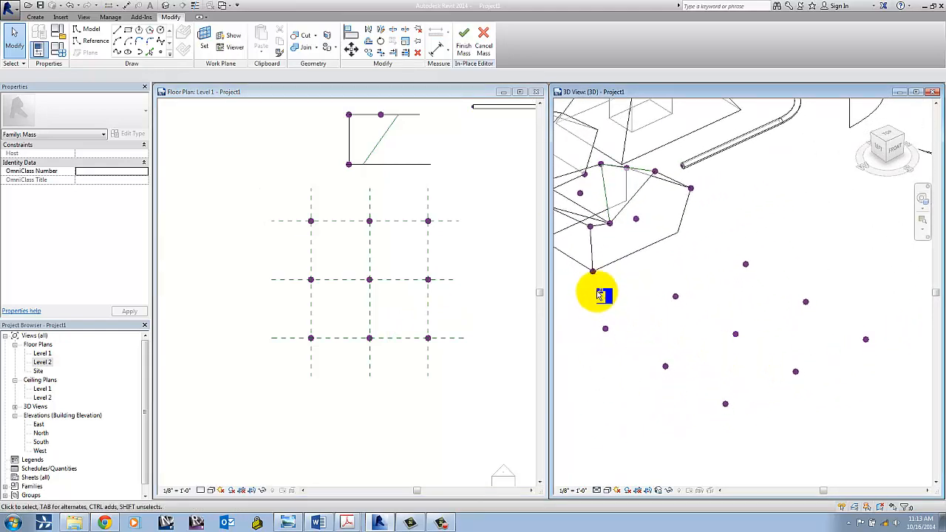
drag(597, 295, 806, 410)
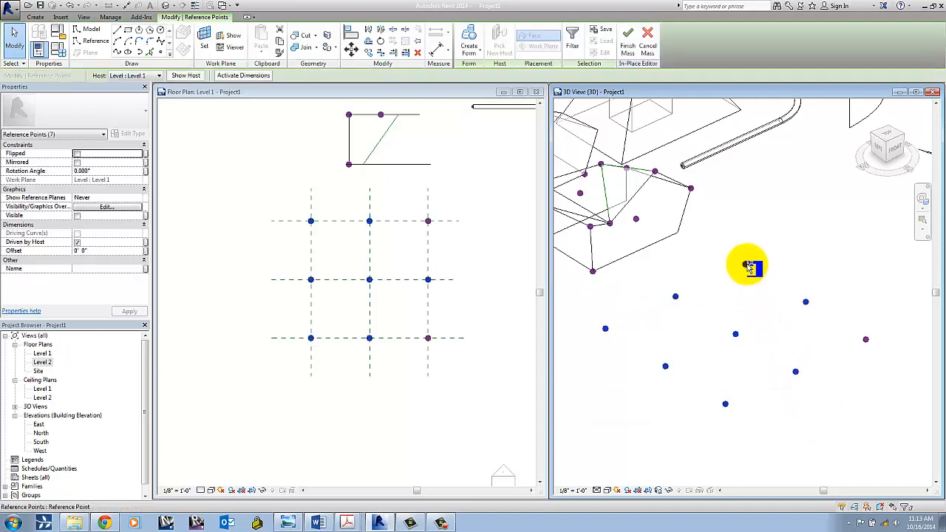
click(841, 327)
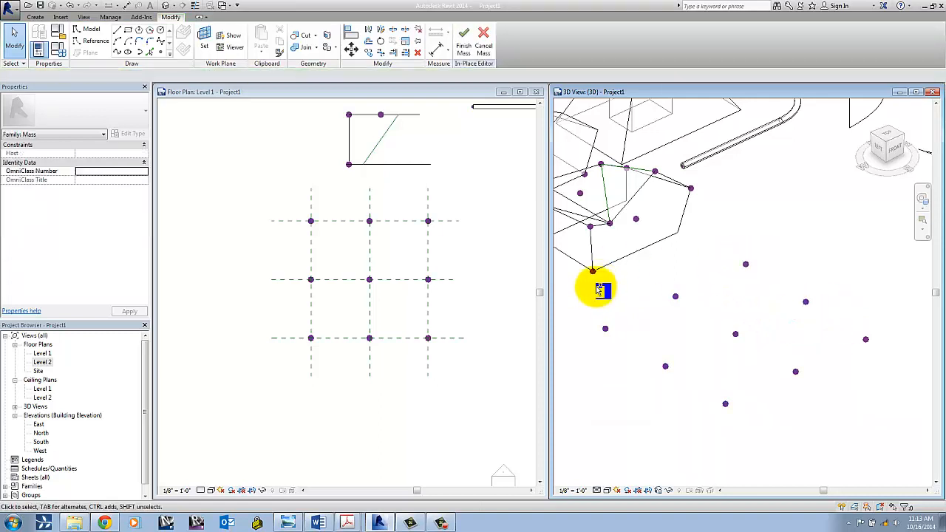
drag(599, 288, 824, 429)
drag(732, 251, 885, 400)
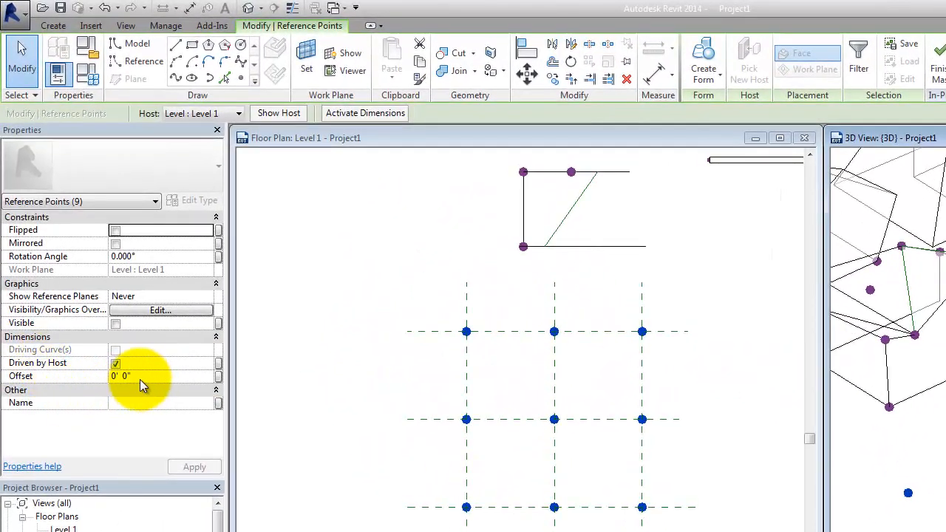
click(141, 376)
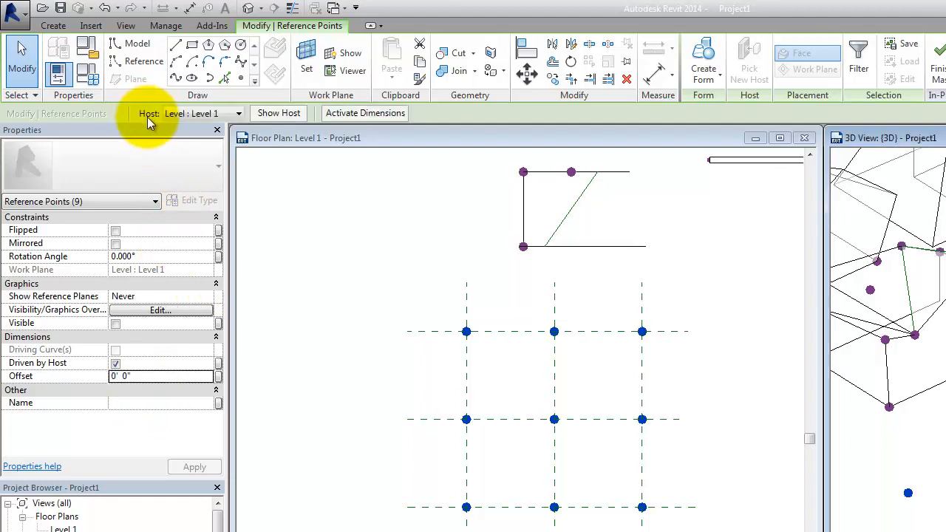
click(152, 377)
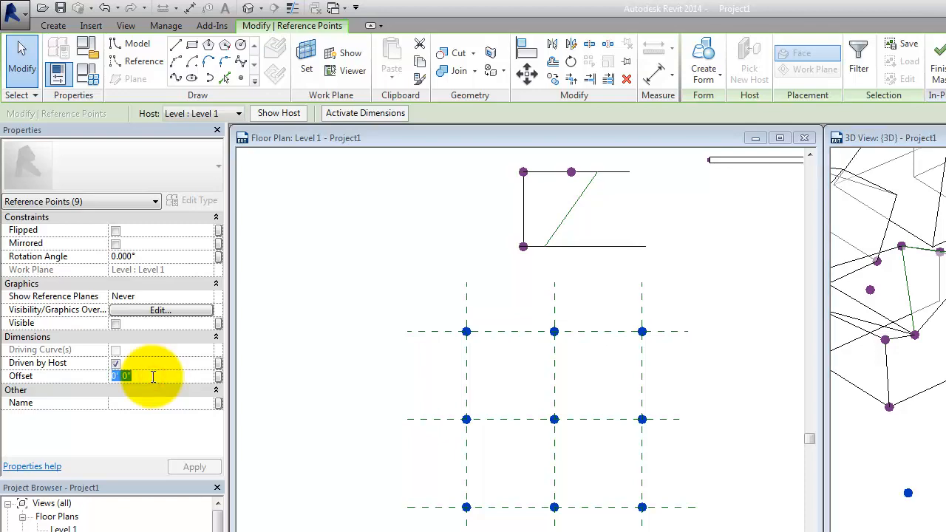
key(Return)
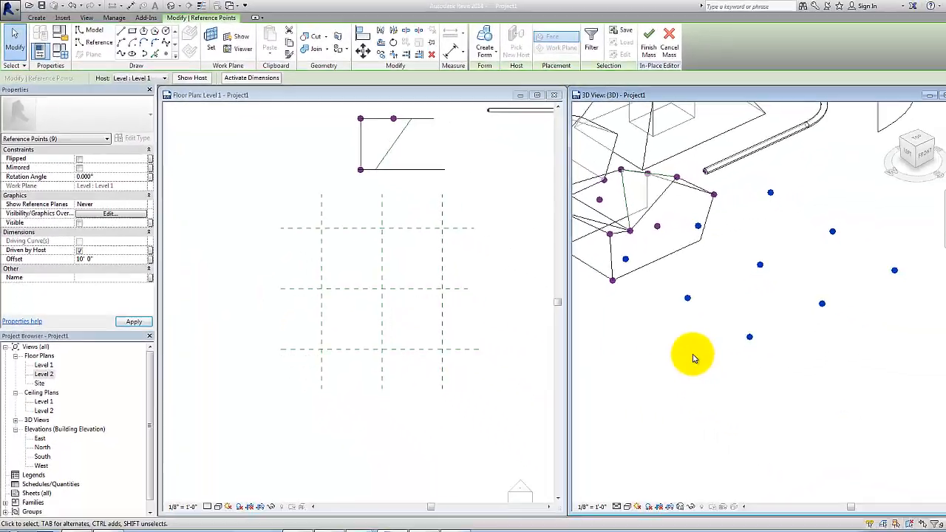
click(679, 356)
Step: Vary the heights of the grid's east column: raise the north point strongly and the middle one slightly, and lower the south point slightly
shift+middle_drag(660, 354, 630, 386)
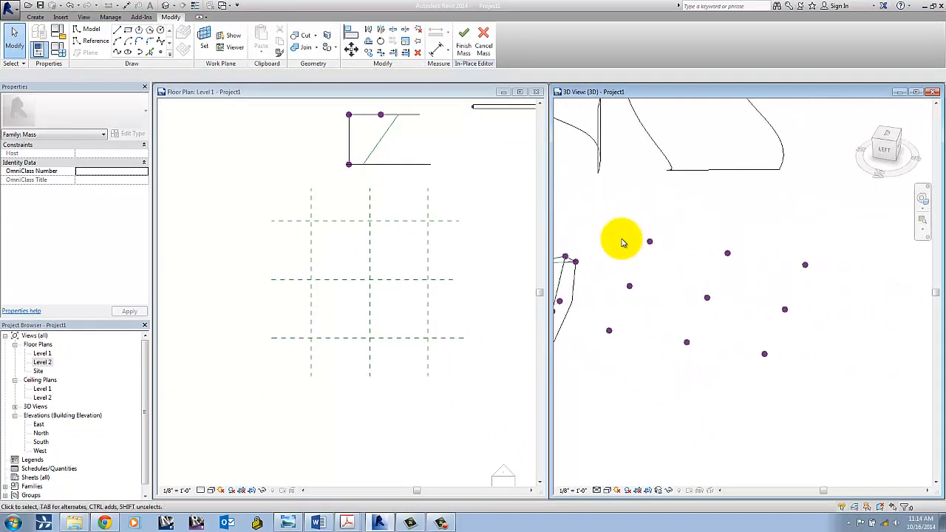
drag(612, 226, 813, 402)
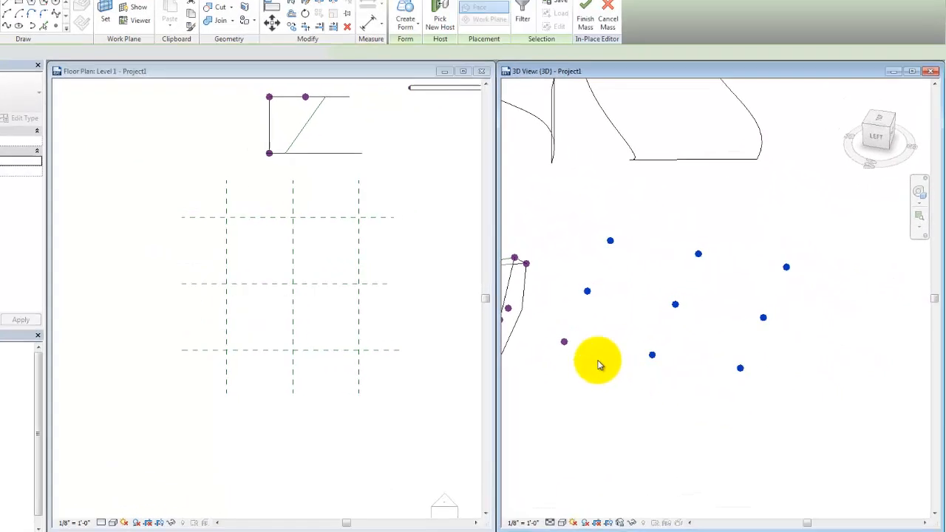
shift+middle_drag(599, 364, 721, 401)
middle_drag(614, 447, 657, 448)
click(642, 461)
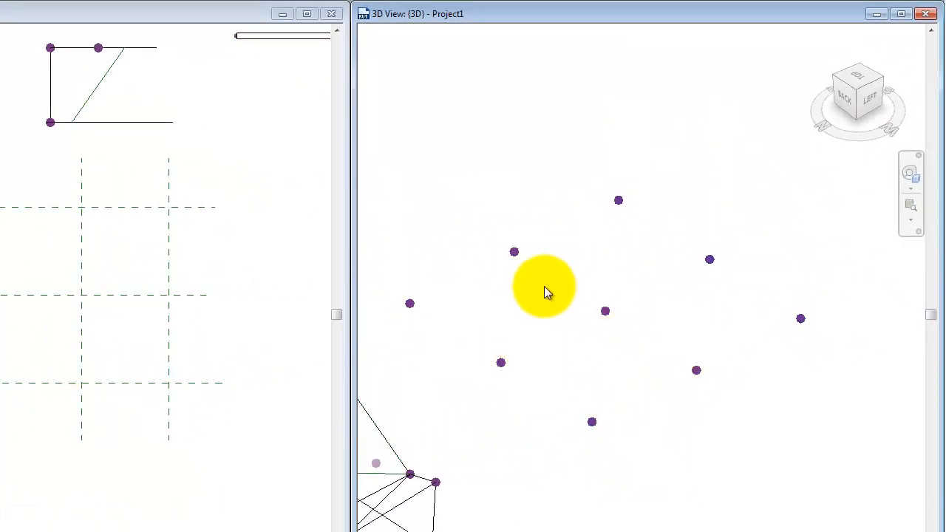
click(409, 304)
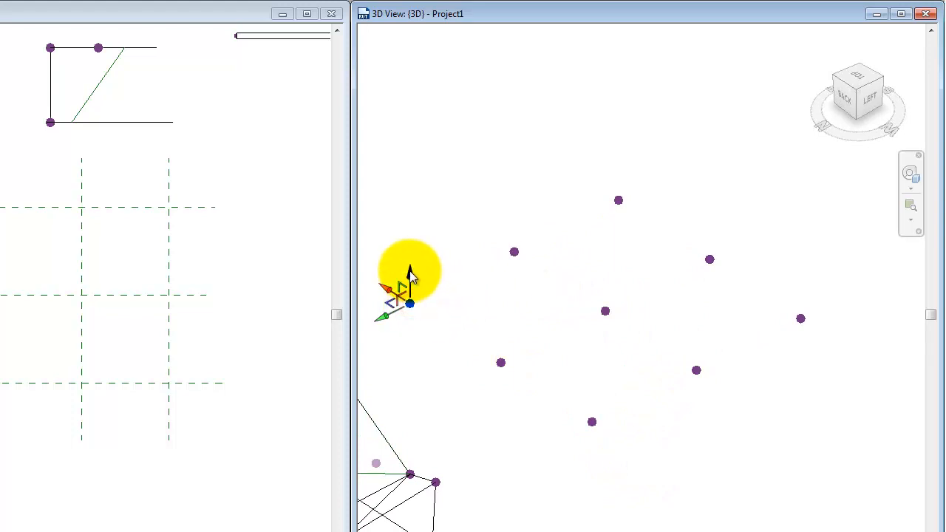
drag(407, 270, 415, 220)
click(512, 252)
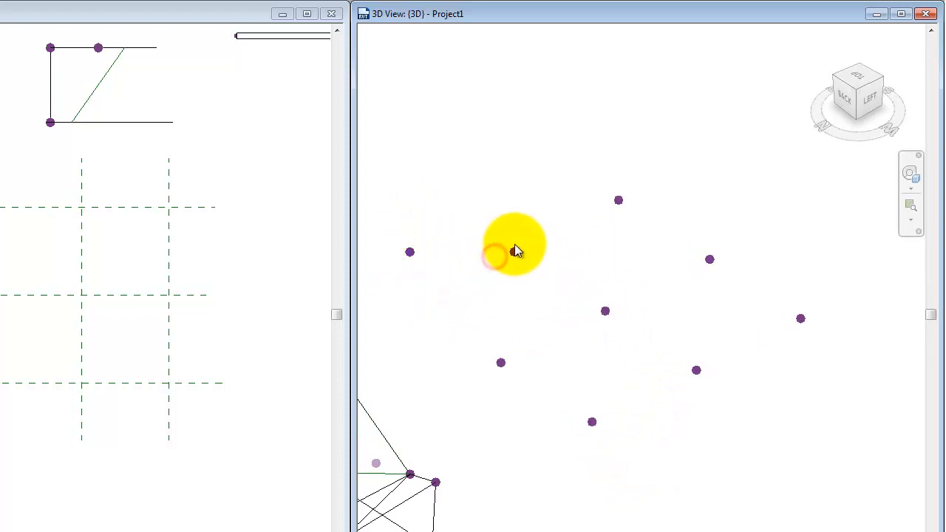
drag(515, 215, 569, 209)
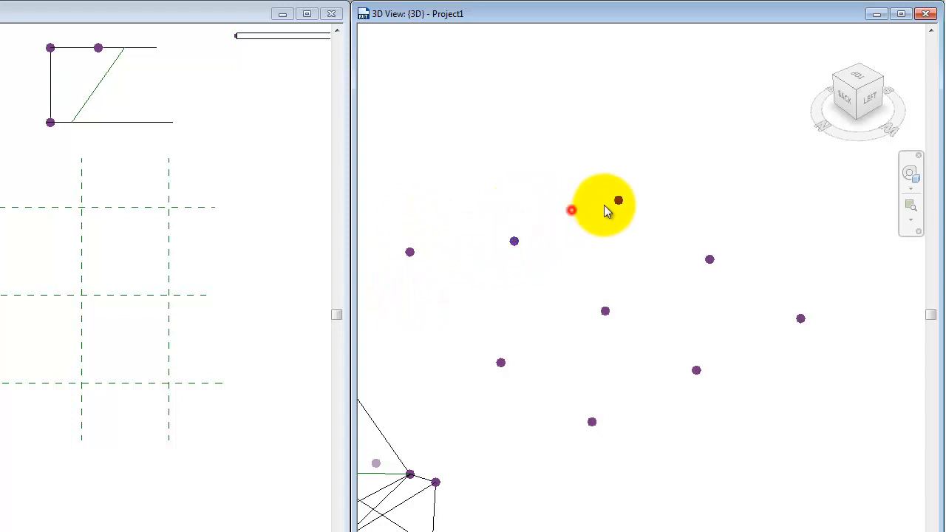
click(619, 201)
drag(620, 168, 622, 184)
click(526, 160)
Step: Raise the three points in the grid's middle north-south column by differing amounts: the north point most, the centre point least
click(500, 364)
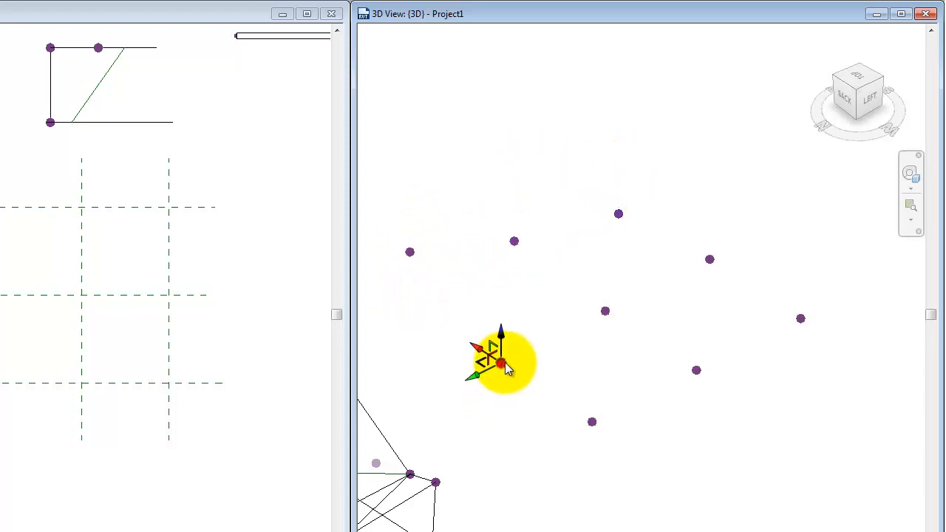
drag(500, 334, 506, 270)
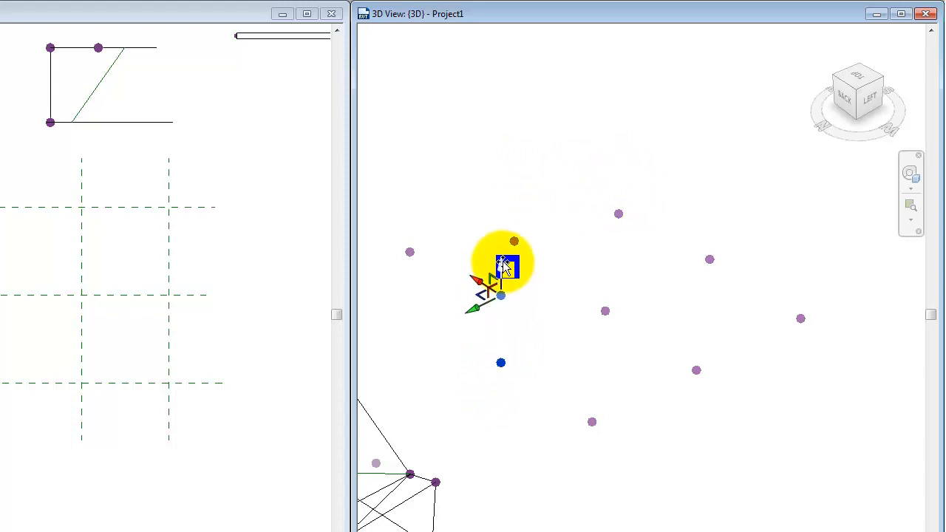
click(555, 326)
click(606, 311)
drag(604, 285, 644, 268)
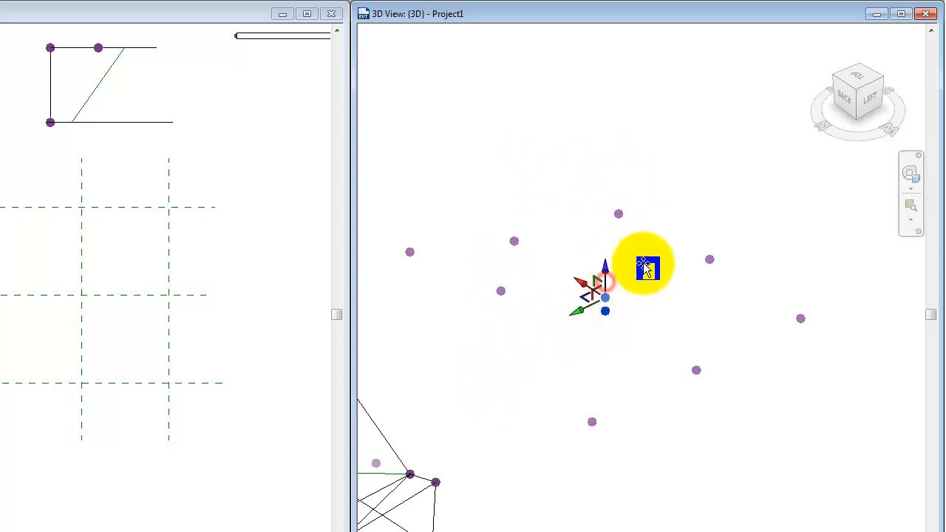
click(655, 262)
click(711, 260)
drag(709, 227, 708, 210)
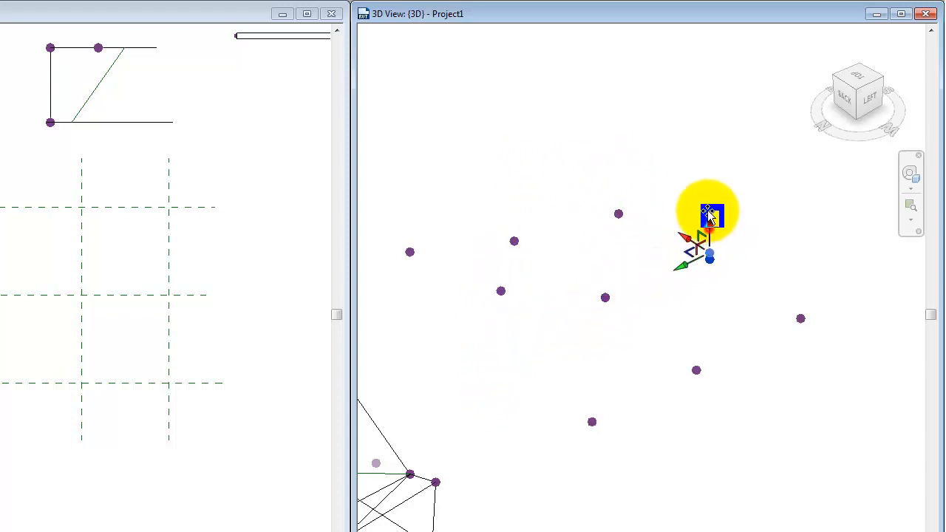
Step: Raise the three points in the grid's west column by decreasing amounts from north to south
click(592, 422)
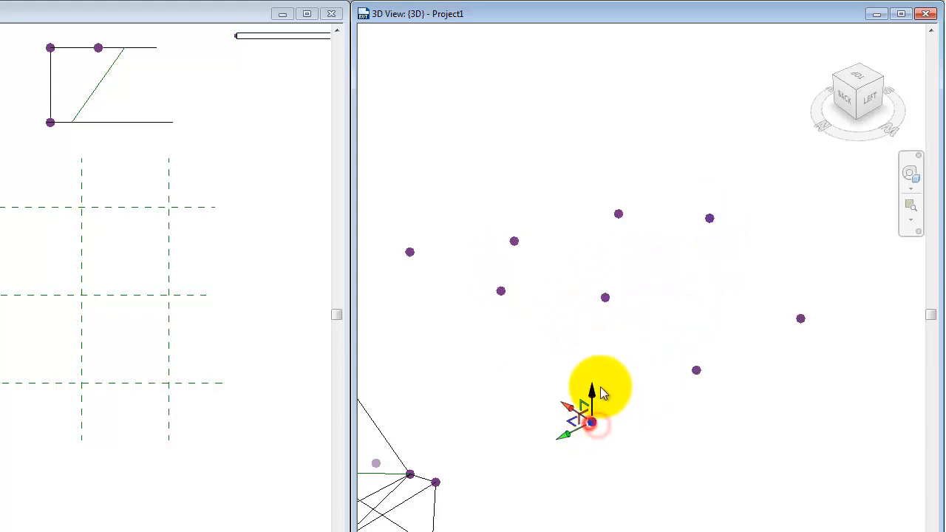
drag(596, 395, 597, 345)
click(628, 367)
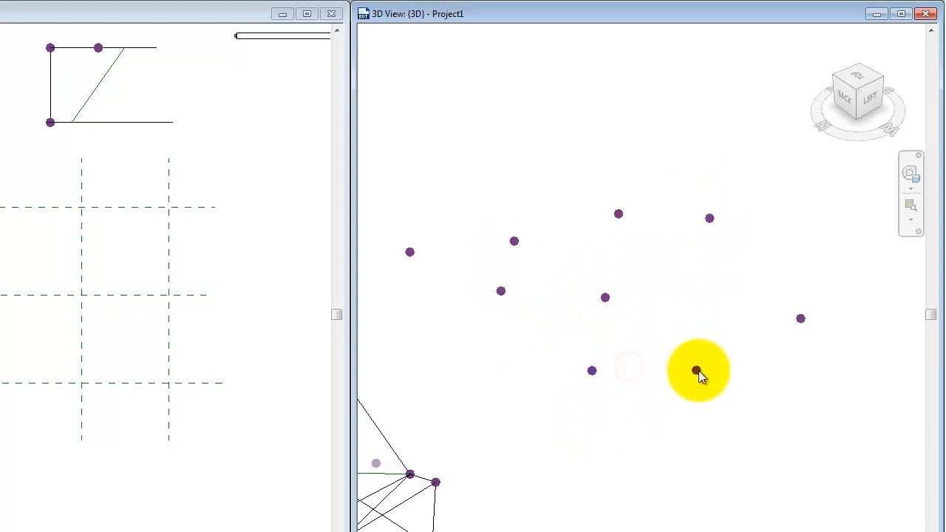
click(697, 370)
drag(702, 338, 718, 321)
click(718, 316)
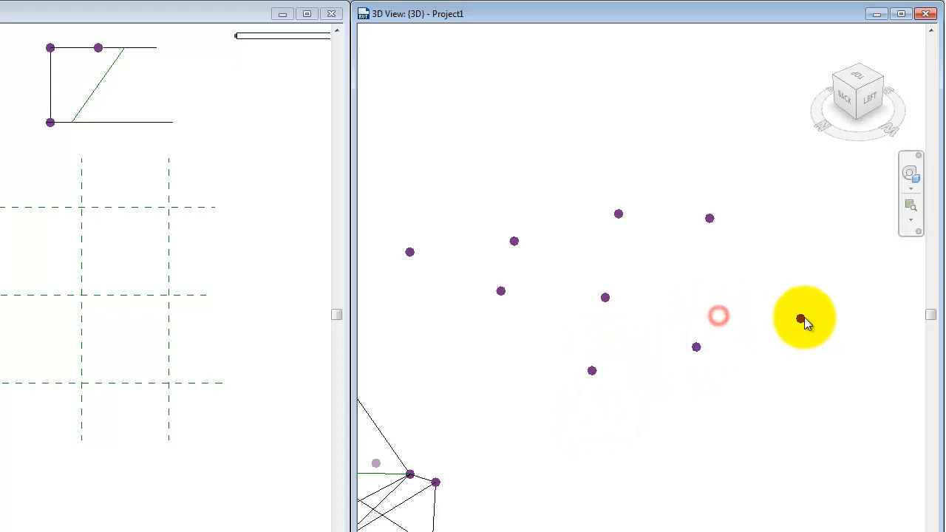
click(801, 319)
drag(797, 271, 796, 267)
click(786, 380)
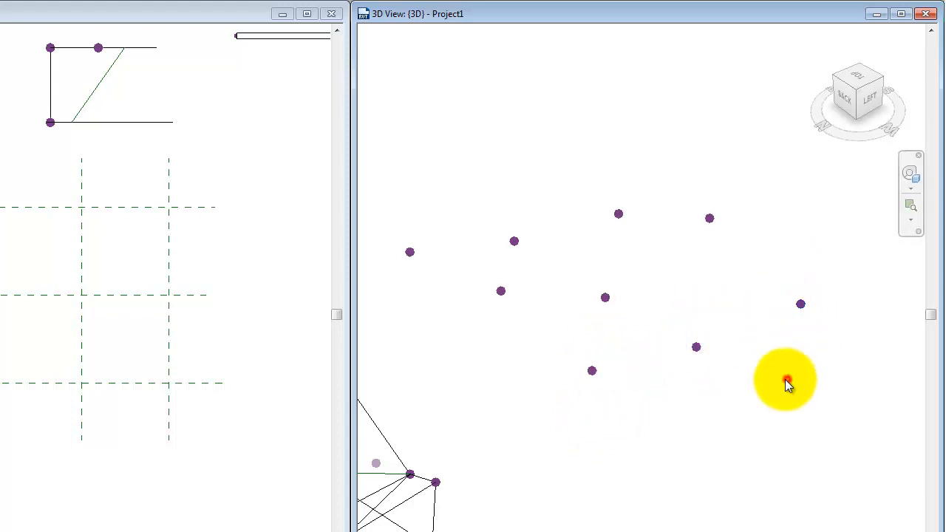
middle_drag(581, 357, 586, 364)
scroll(518, 367, down, 1)
shift+middle_drag(518, 367, 519, 386)
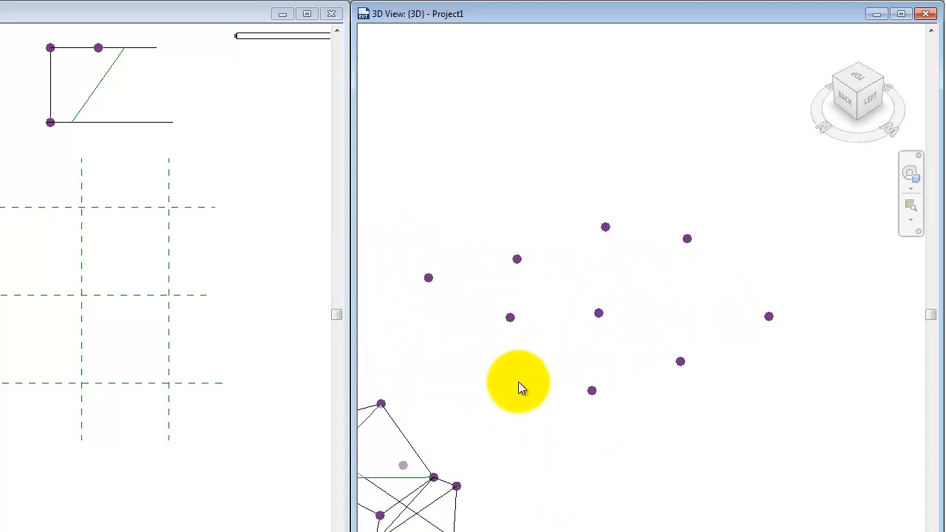
click(429, 278)
ctrl+click(517, 259)
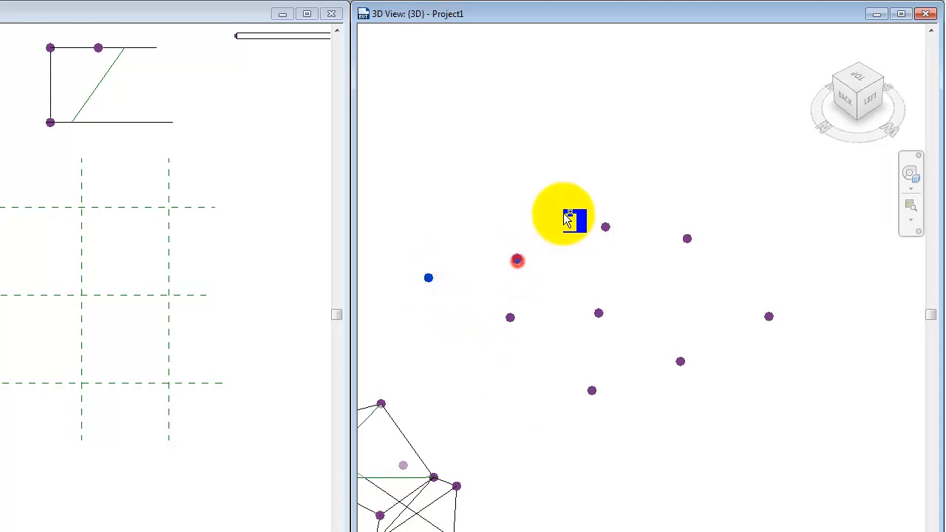
click(605, 228)
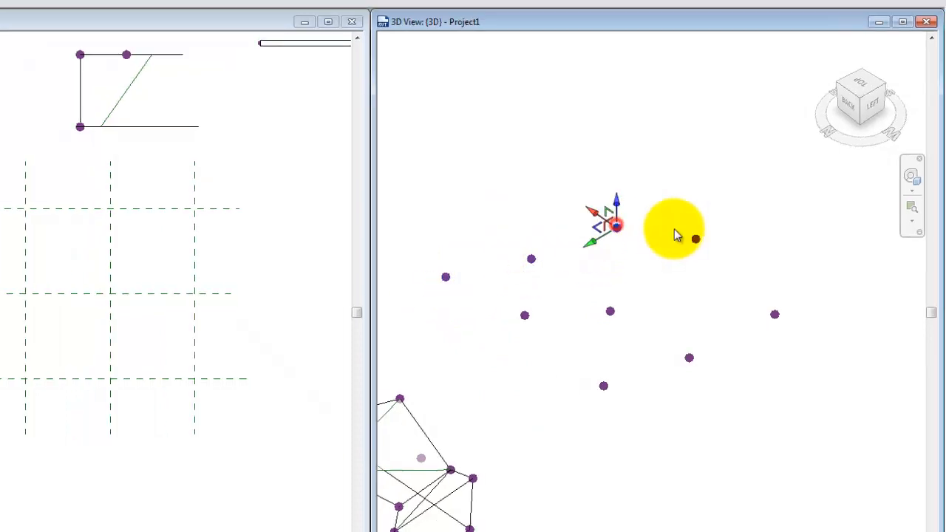
ctrl+click(686, 238)
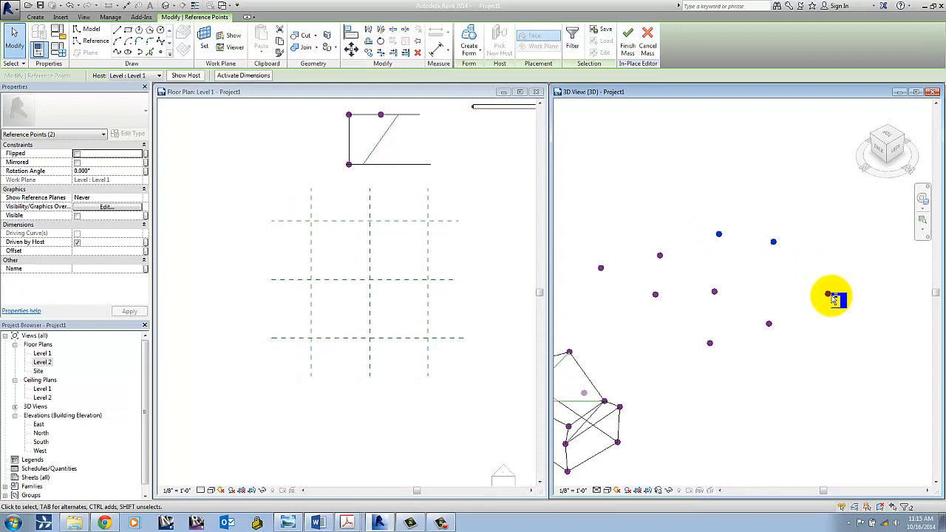
ctrl+click(828, 295)
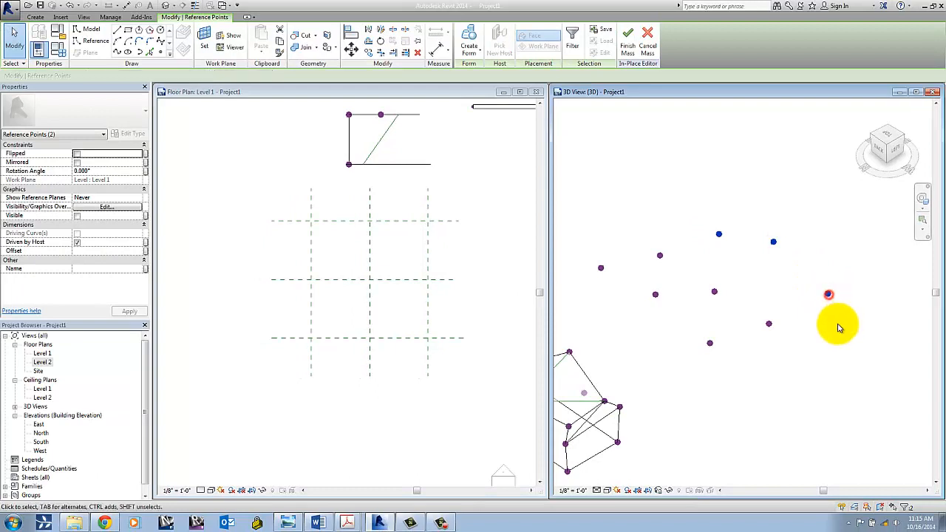
click(117, 53)
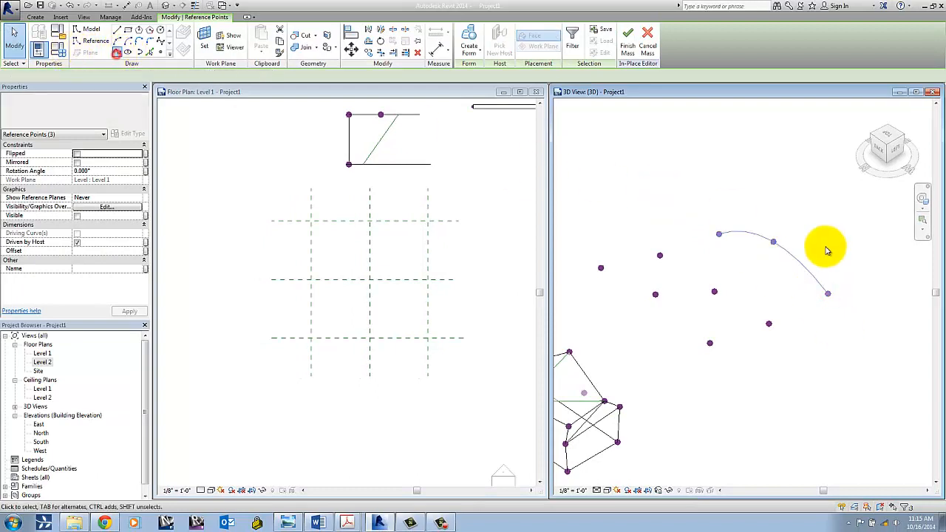
key(Delete)
click(722, 245)
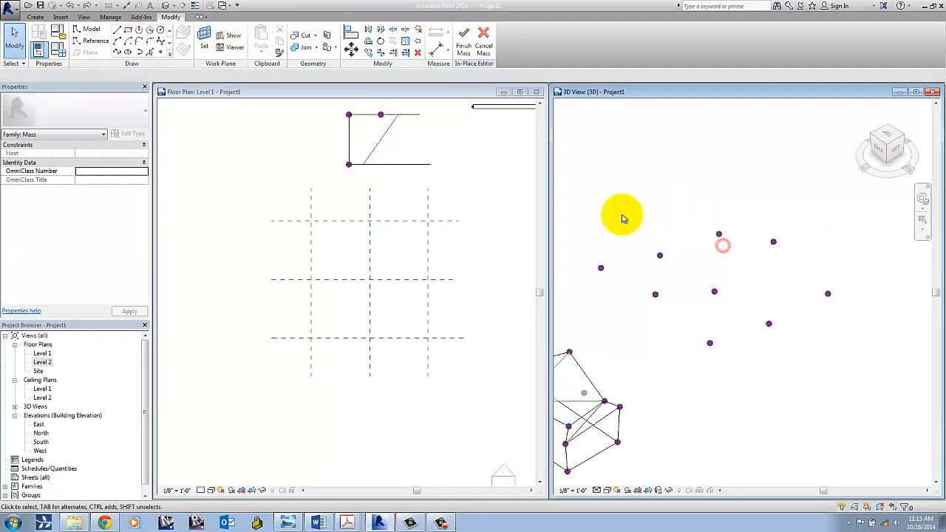
Step: Draw a spline through the three reference points of each north-south grid column: east, middle and west
drag(576, 213, 669, 281)
ctrl+click(718, 234)
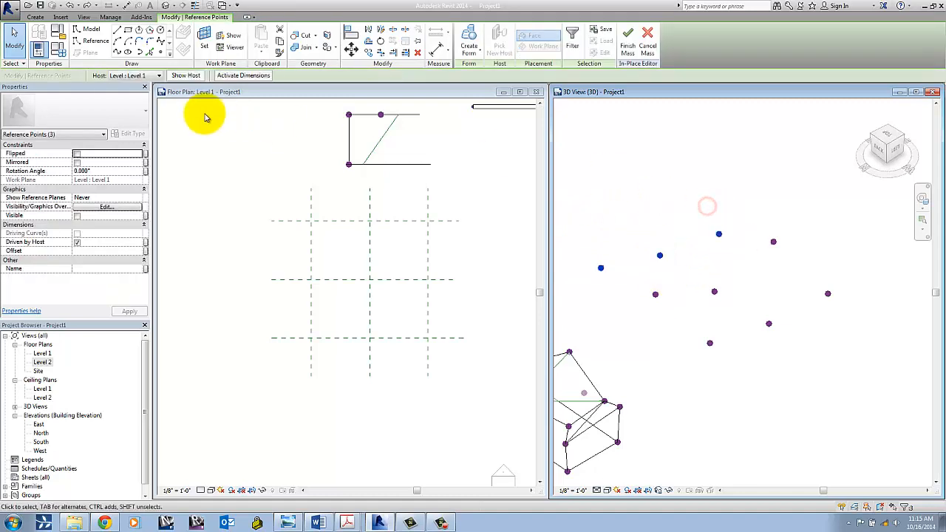
click(117, 53)
click(709, 294)
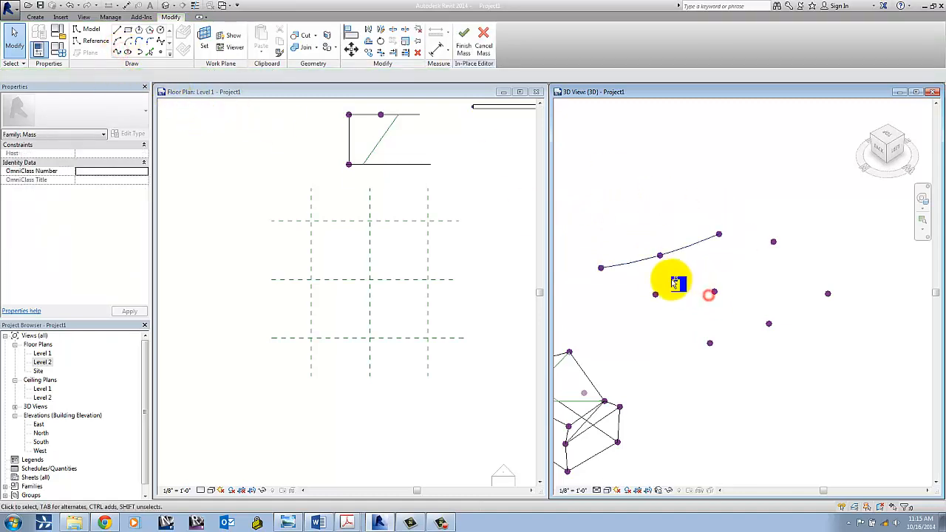
drag(643, 279, 738, 294)
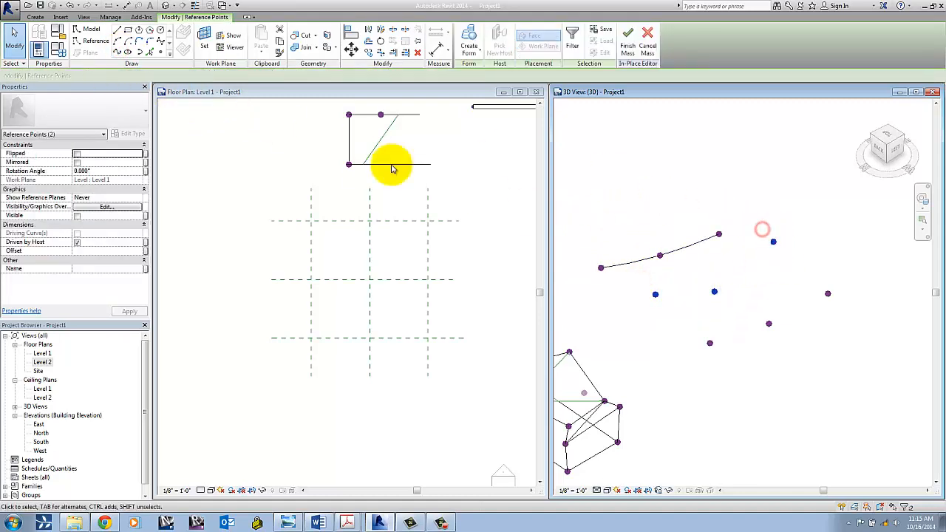
click(734, 317)
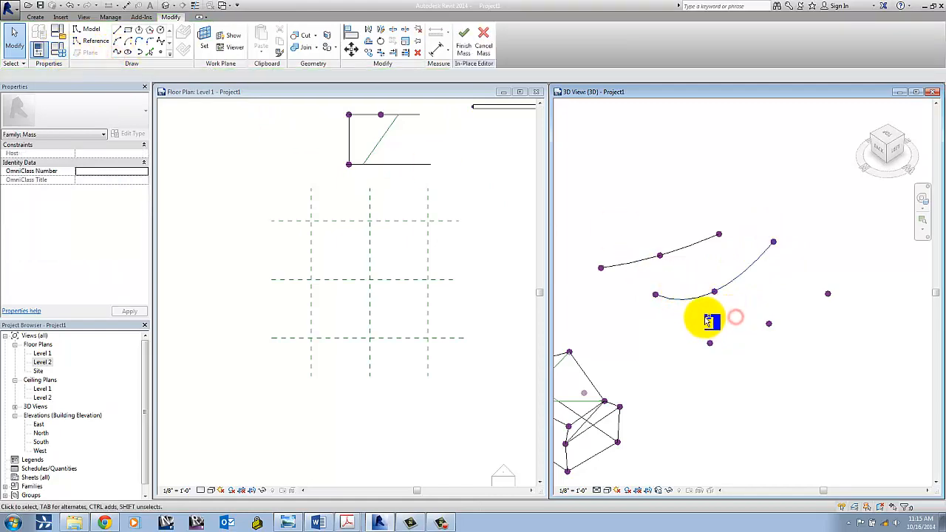
drag(697, 317, 798, 376)
click(117, 51)
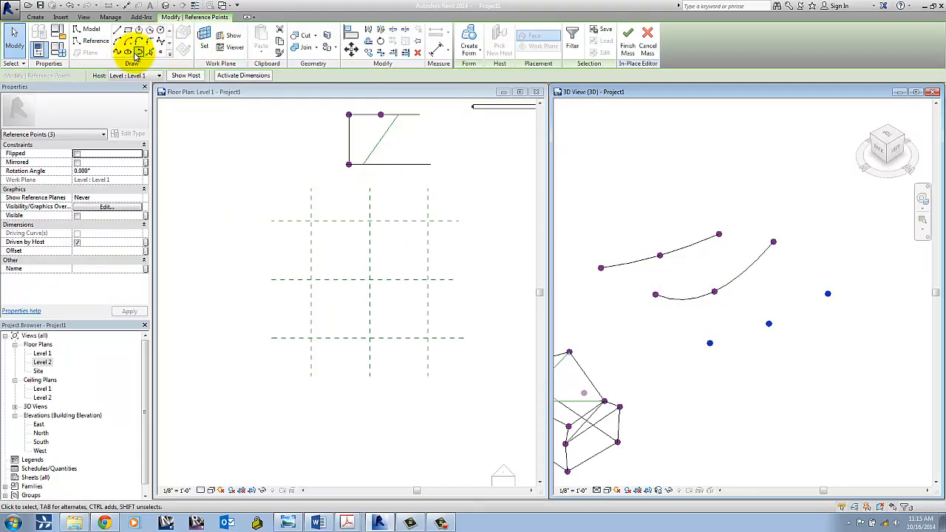
Step: Reshape the west spline by its points: nudge the north point's height, lower the south point, and raise the middle point into an upward arch
shift+middle_drag(799, 386, 693, 344)
scroll(692, 344, up, 1)
click(692, 343)
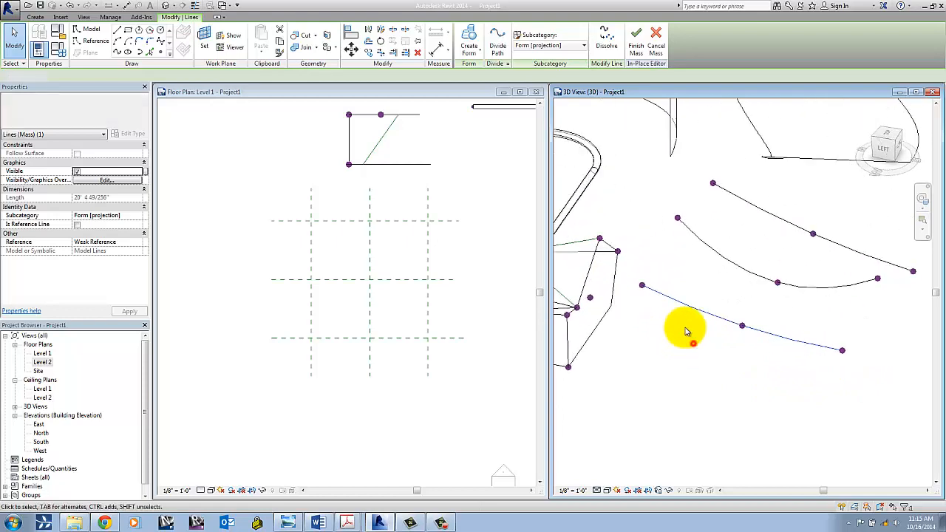
click(641, 279)
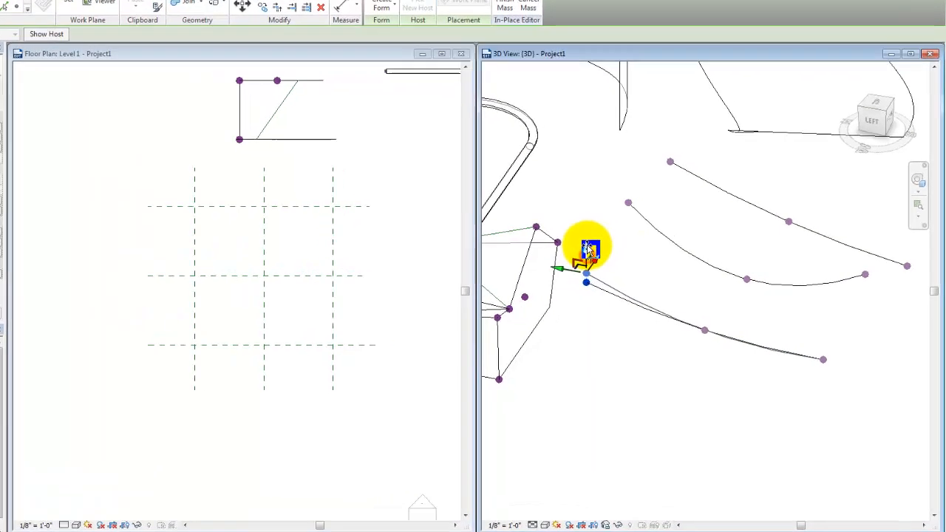
click(709, 335)
click(492, 263)
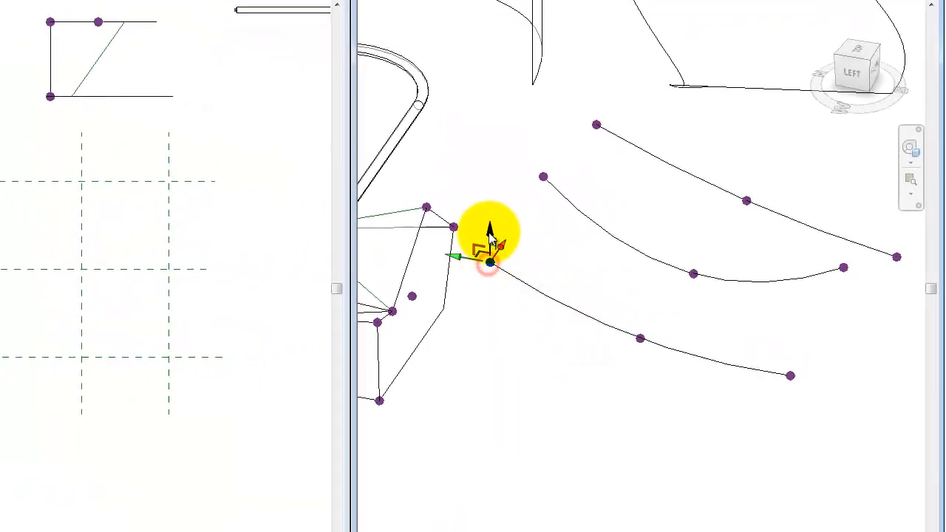
click(640, 339)
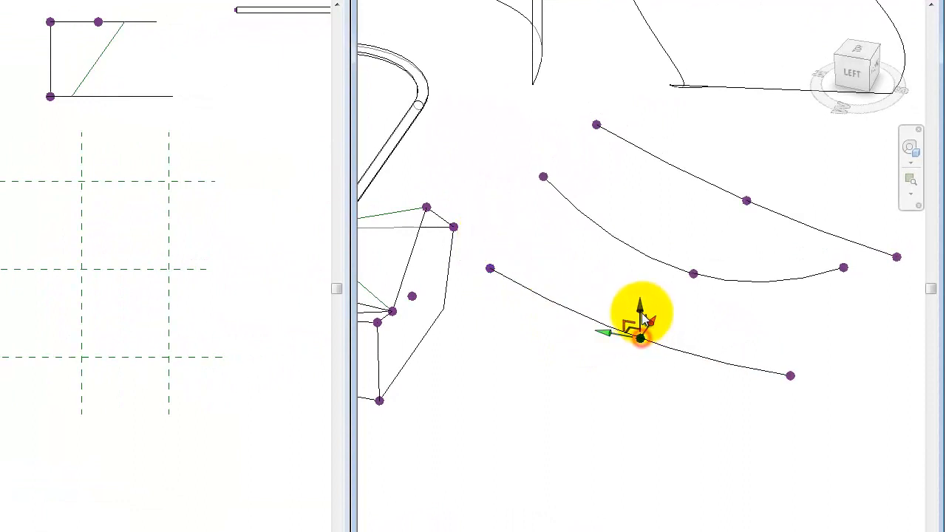
drag(640, 304, 774, 369)
click(790, 375)
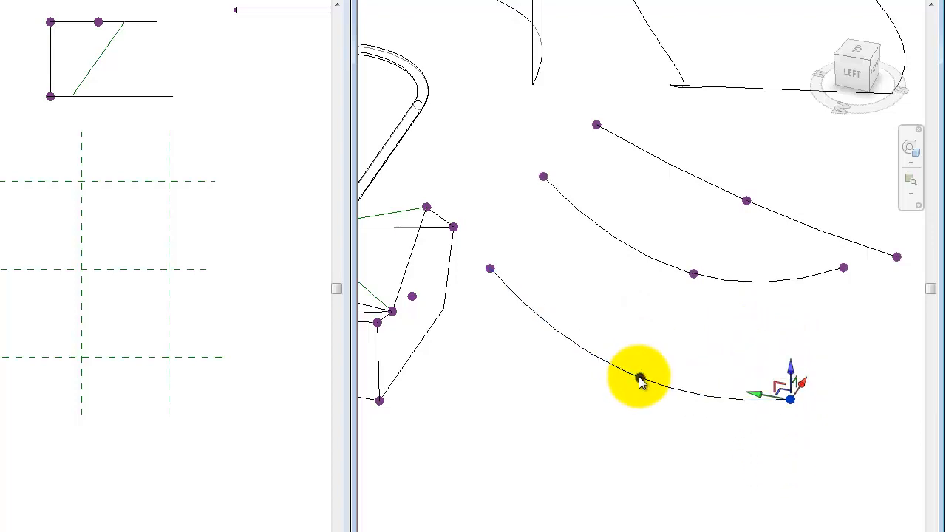
click(640, 379)
drag(638, 342, 660, 258)
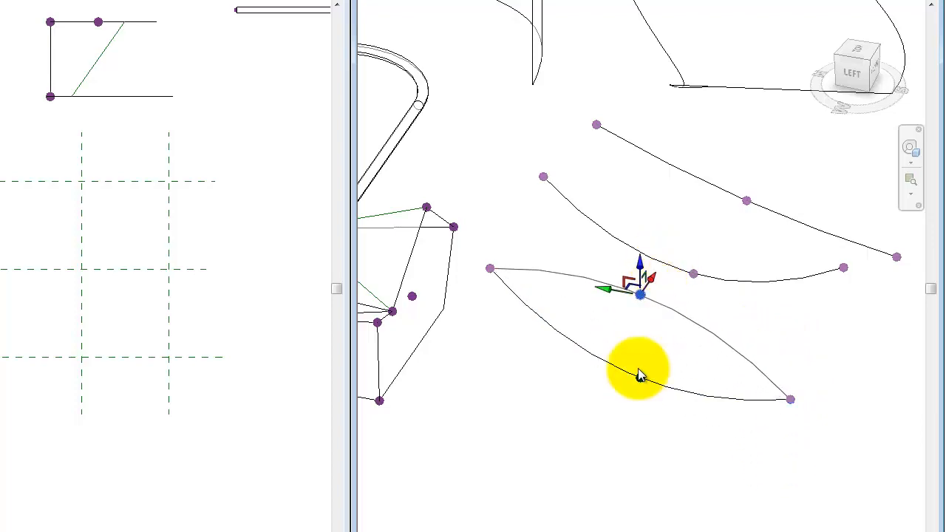
Step: Select the three splines and create a lofted form across them
shift+middle_drag(640, 376, 704, 427)
scroll(793, 340, down, 1)
middle_drag(793, 340, 700, 356)
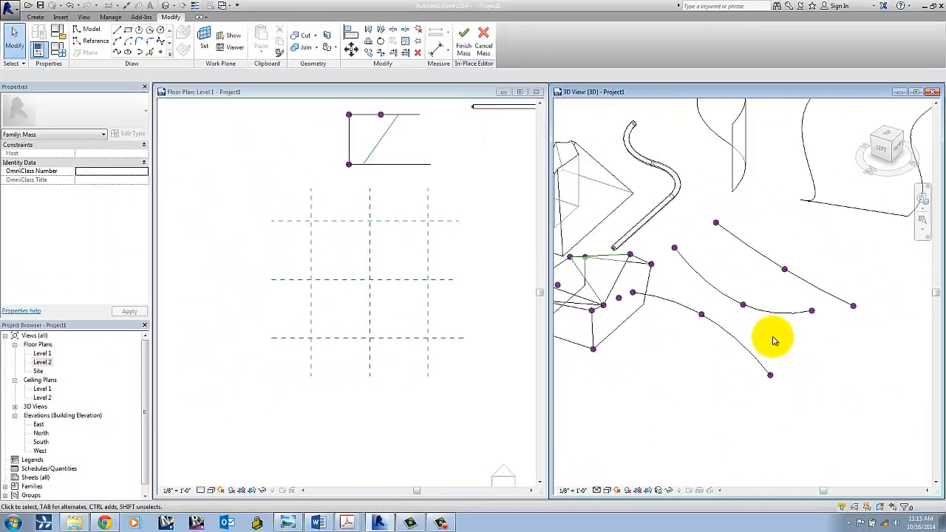
ctrl+click(780, 316)
ctrl+click(744, 348)
ctrl+click(803, 280)
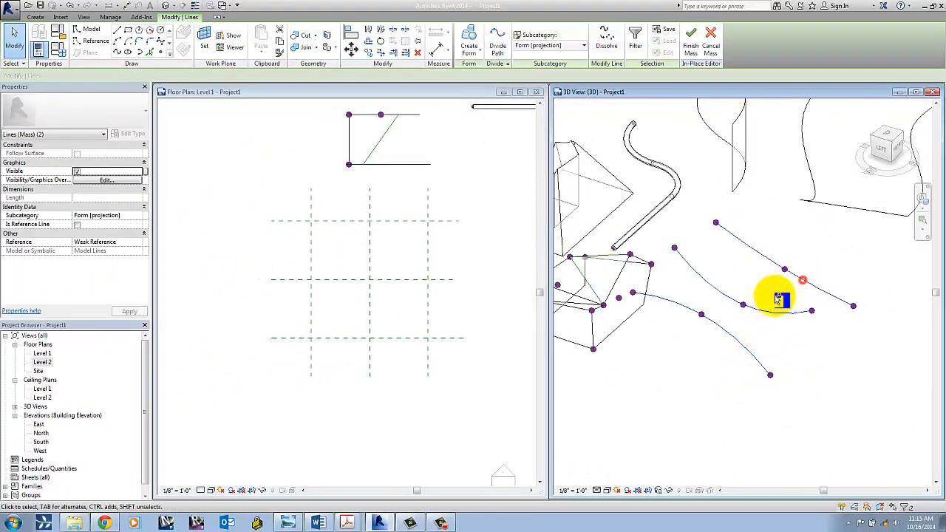
click(468, 43)
shift+middle_drag(820, 405, 788, 412)
Step: Open the Site floor plan, close the Level 1 plan, and tile the Site plan beside the 3D view
click(197, 298)
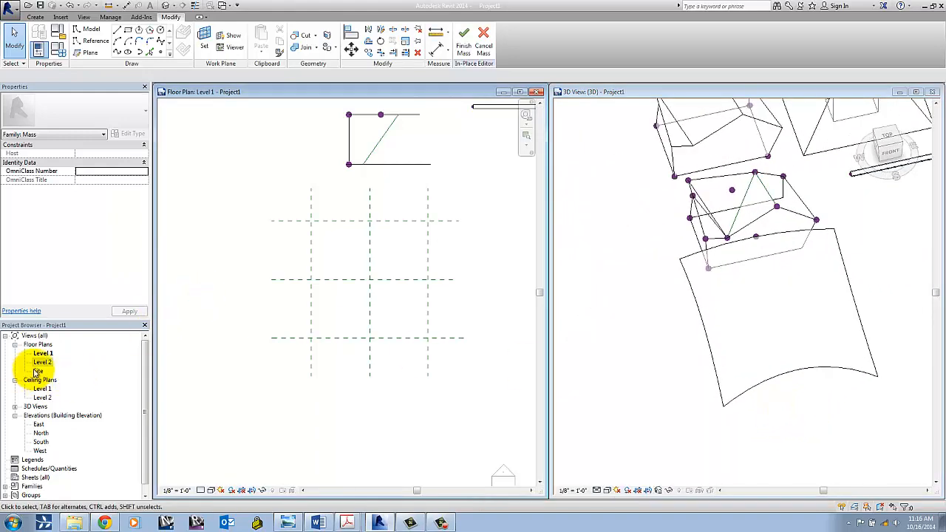
double_click(39, 371)
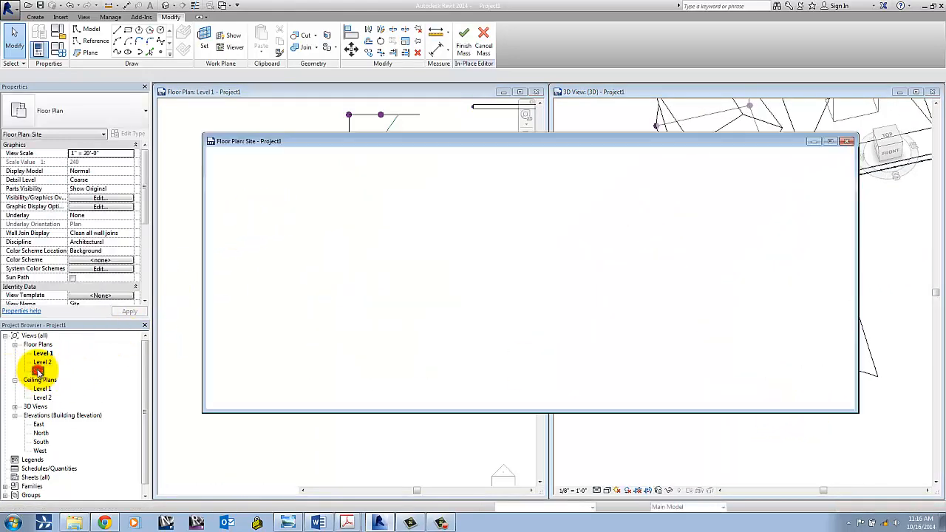
click(537, 92)
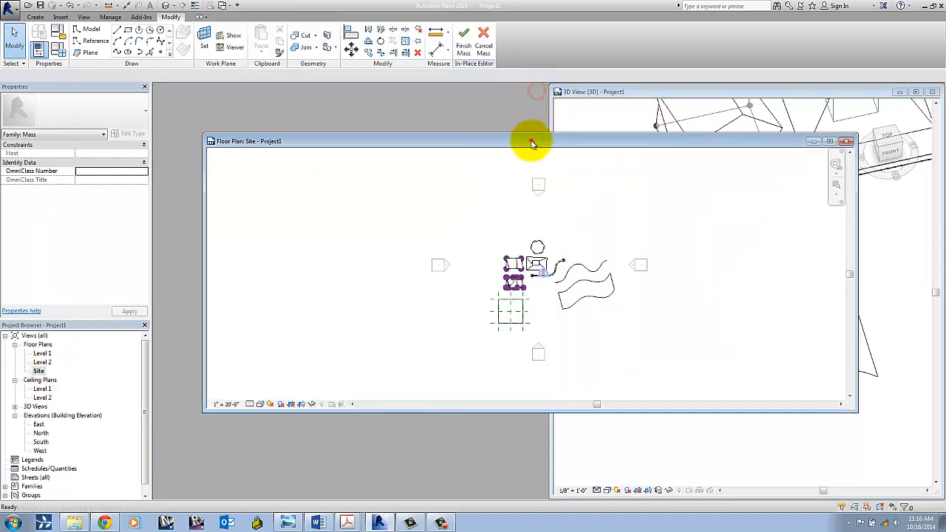
key(w)
key(t)
scroll(481, 262, up, 8)
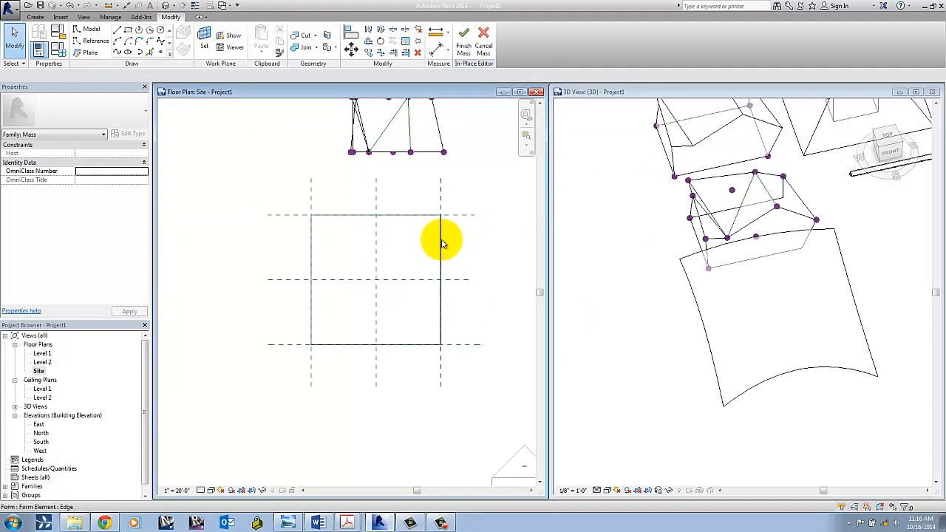
Step: Examine the lofted form by selecting the whole form, its west edge and its southwest corner vertex
click(442, 242)
middle_drag(460, 243, 454, 249)
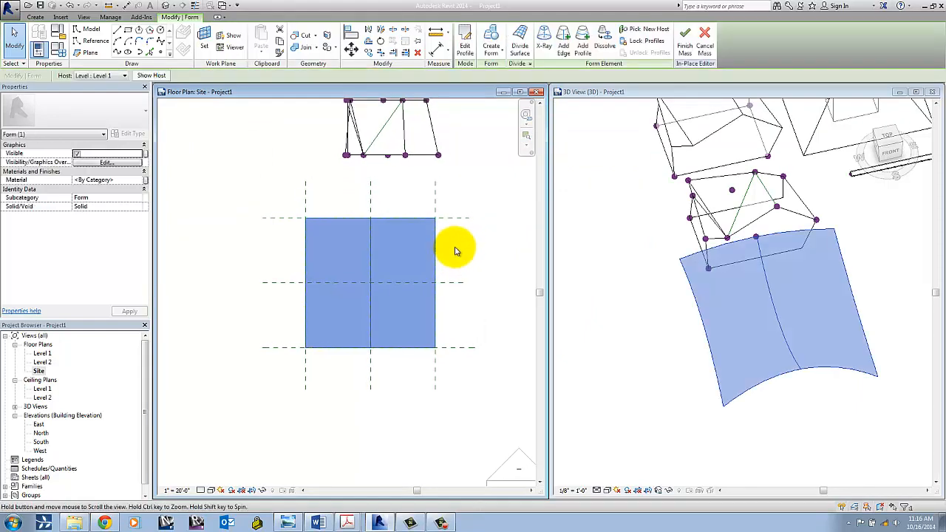
click(613, 310)
key(Escape)
shift+middle_drag(687, 331, 726, 339)
click(725, 341)
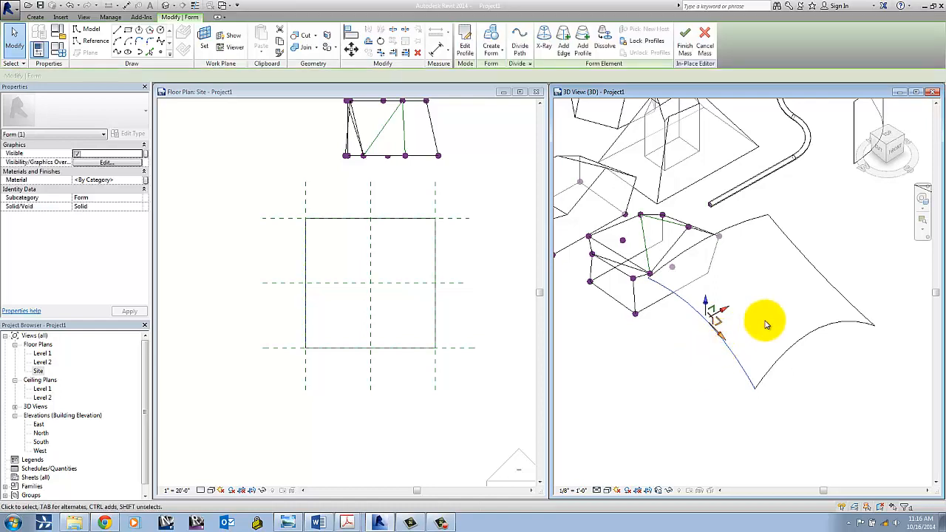
click(785, 385)
click(754, 390)
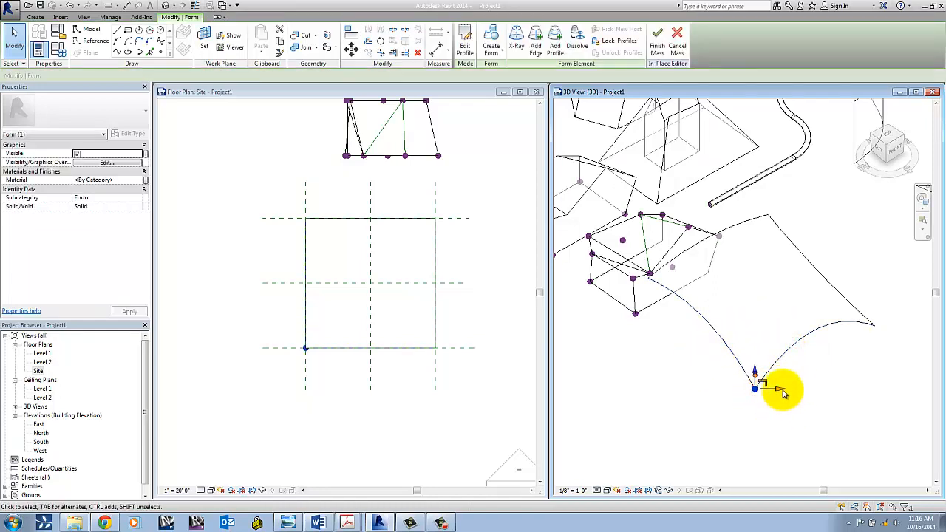
click(813, 358)
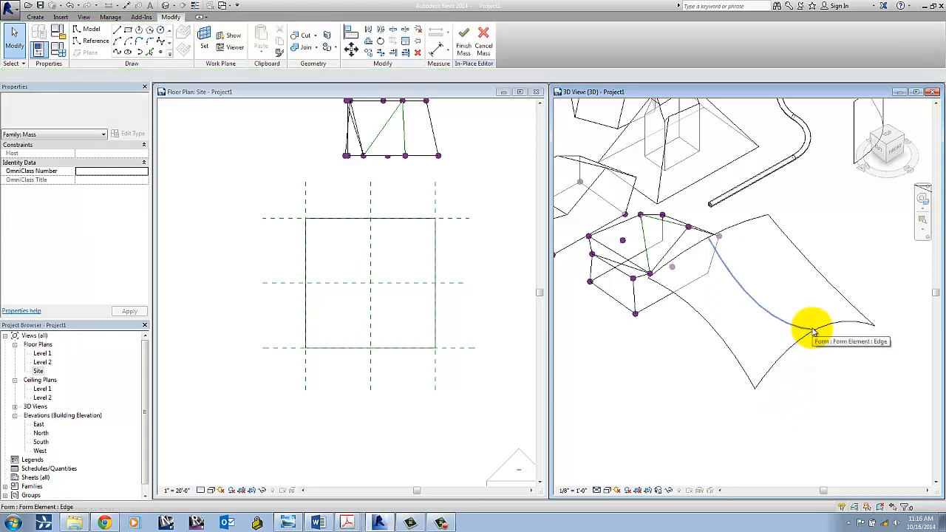
Step: Select the whole lofted form and dissolve it back into its curves and points
key(Tab)
click(812, 330)
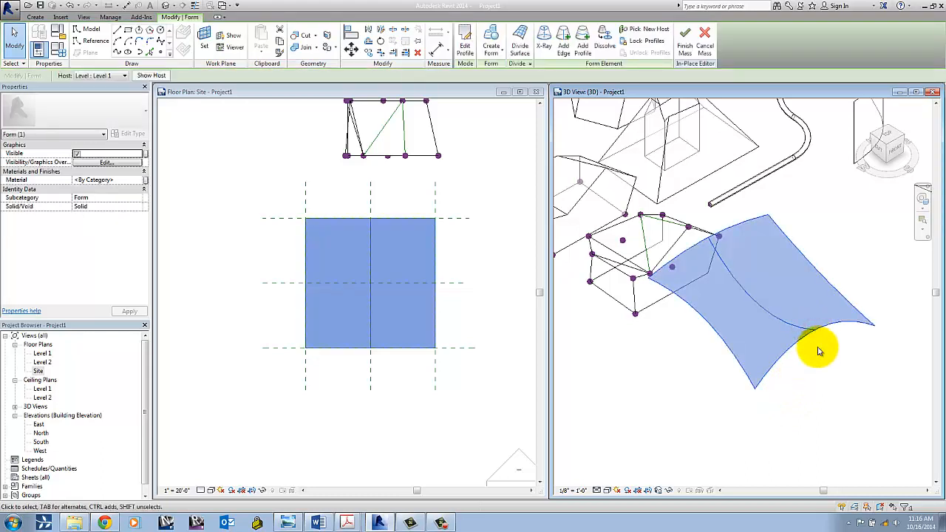
click(600, 49)
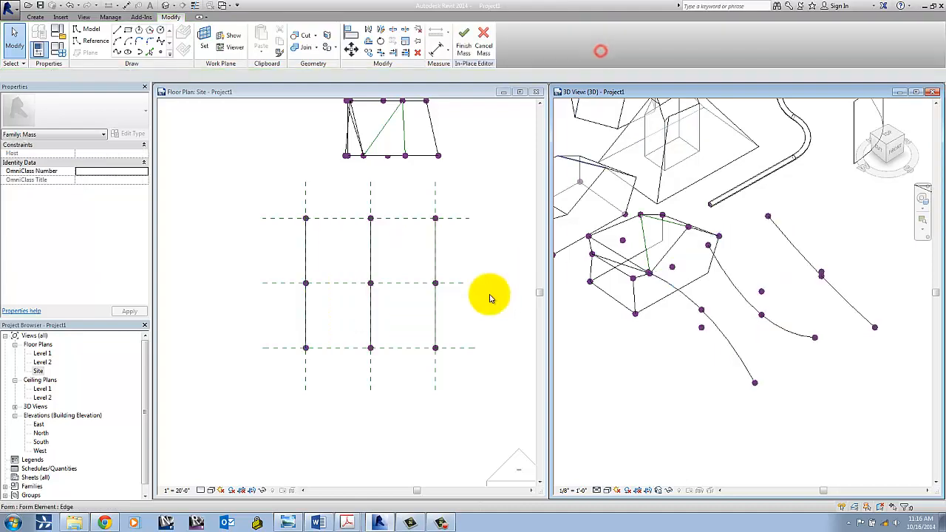
Step: Move the west spline's north point outward in the Site plan, about 2'-8" west and 2' north of its grid intersection
click(488, 297)
scroll(700, 373, down, 1)
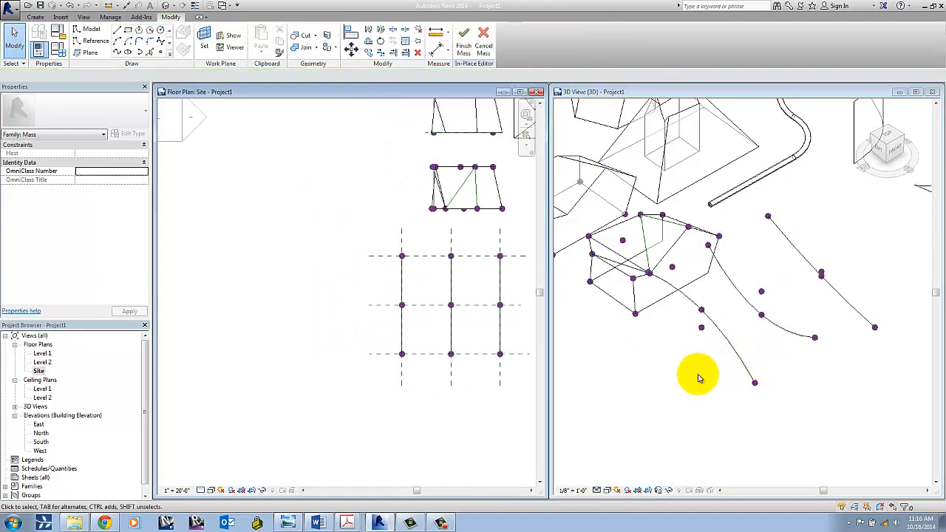
shift+middle_drag(700, 378, 665, 308)
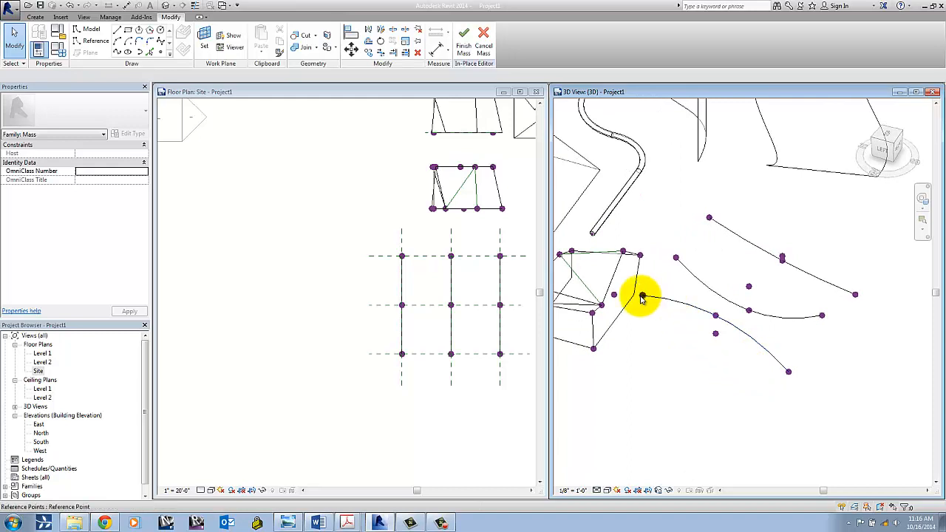
click(642, 297)
scroll(416, 249, up, 3)
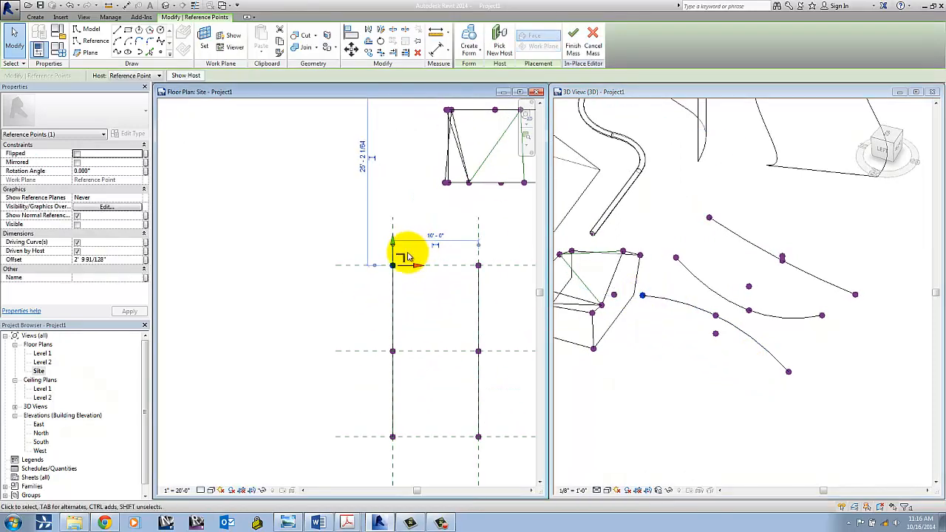
drag(403, 259, 380, 239)
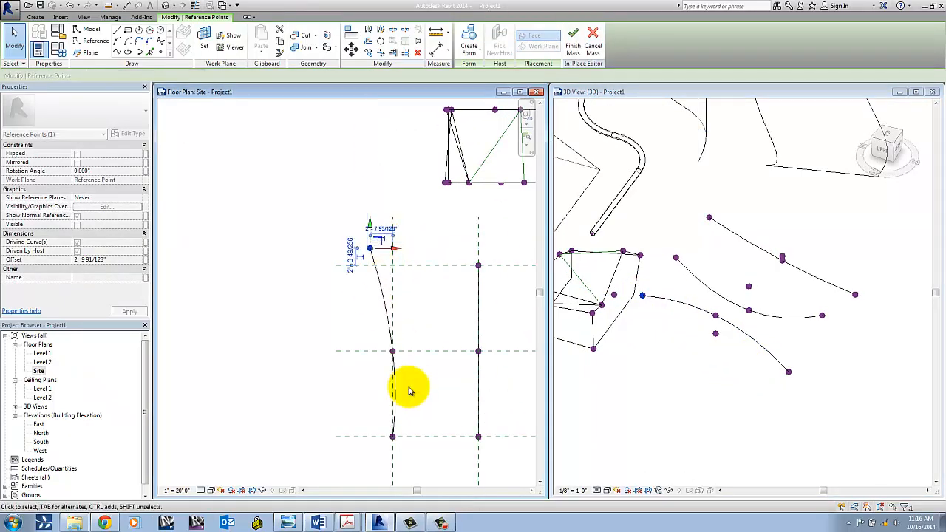
scroll(422, 385, down, 1)
scroll(422, 383, down, 1)
middle_drag(422, 383, 358, 300)
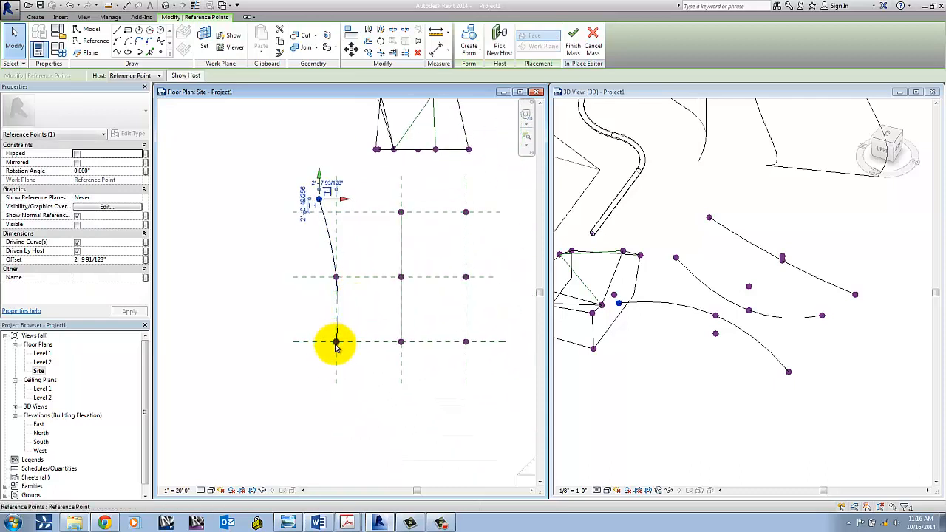
Step: Move the west spline's south point outward in the Site plan, about 3' west and 2'-10" south of its grid intersection
click(336, 343)
drag(349, 339, 328, 358)
click(427, 372)
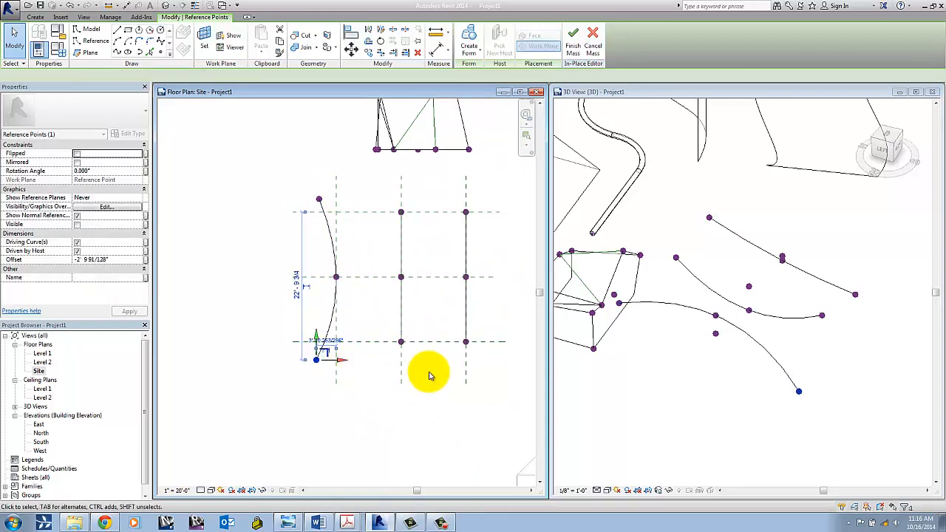
Step: Move the east spline's end points in plan: south point about 2' east and 2' north, north point about 1'-5" east and 2'-3" south
drag(467, 342, 480, 325)
click(500, 260)
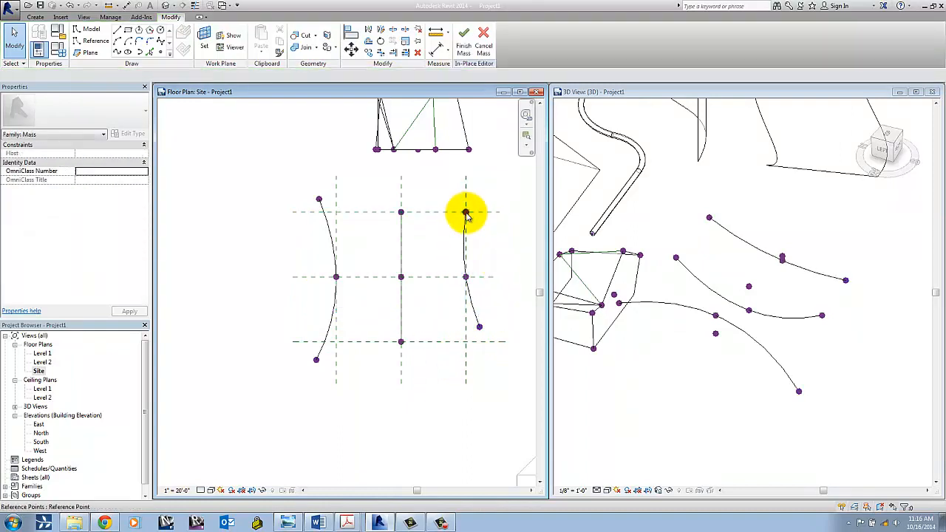
click(466, 213)
drag(477, 205, 486, 221)
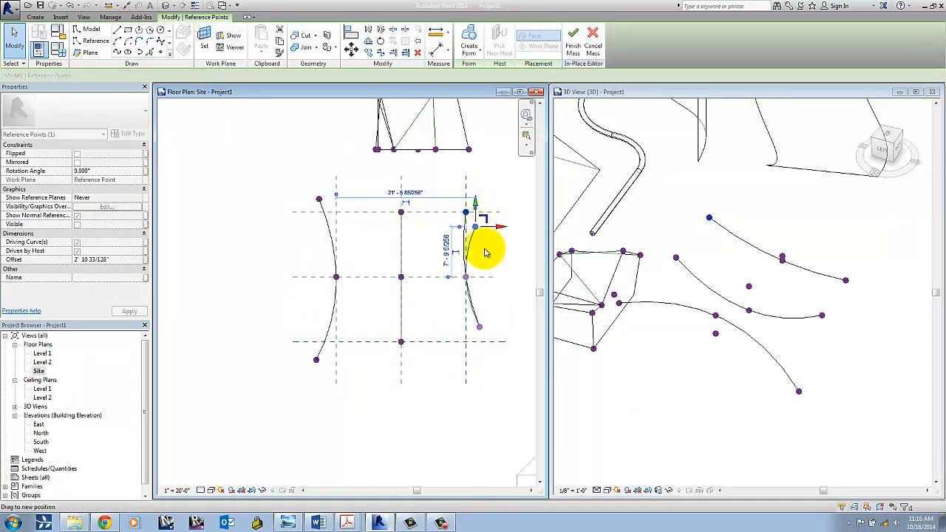
click(490, 258)
Step: Create a lofted form from the west, middle and east splines in the 3D view
click(740, 383)
click(767, 355)
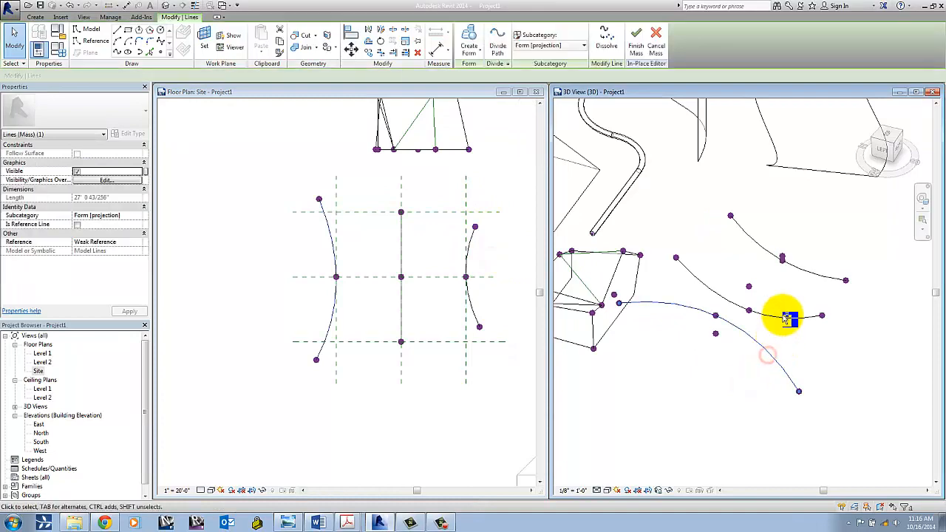
ctrl+click(794, 315)
shift+middle_drag(813, 273, 791, 295)
click(469, 39)
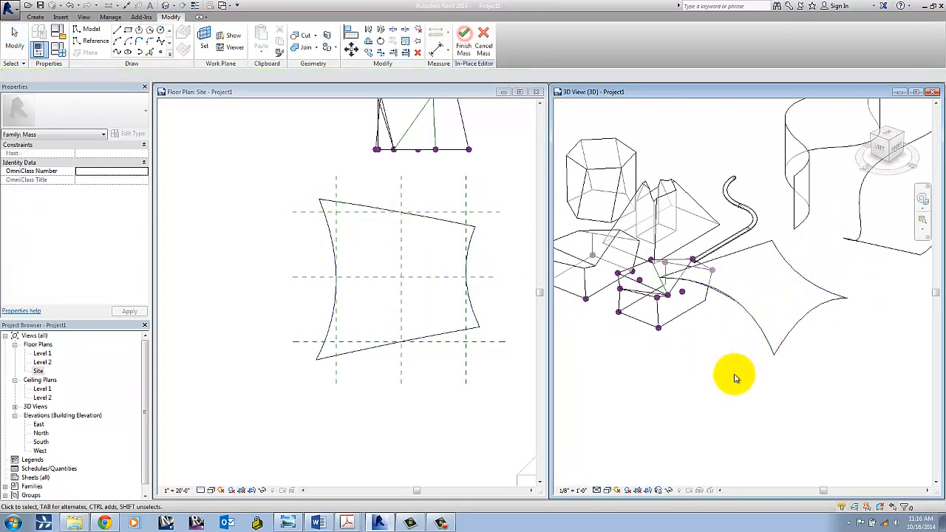
Step: Finish the in-place mass and clear the selection
shift+middle_drag(735, 376, 702, 394)
scroll(706, 411, down, 2)
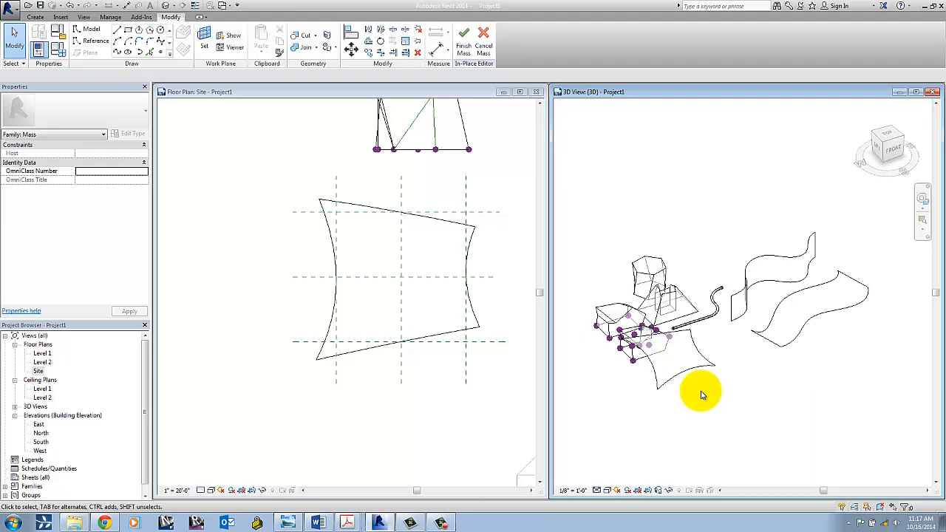
click(464, 53)
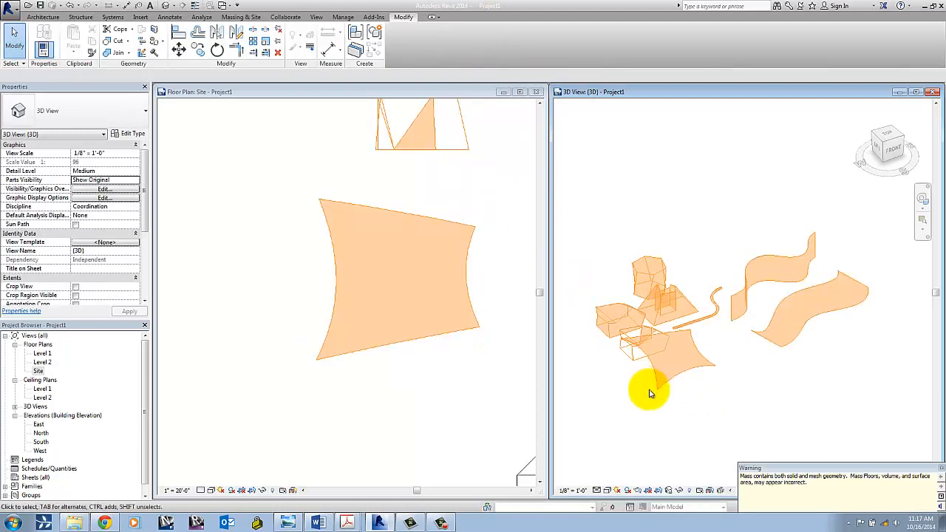
click(649, 389)
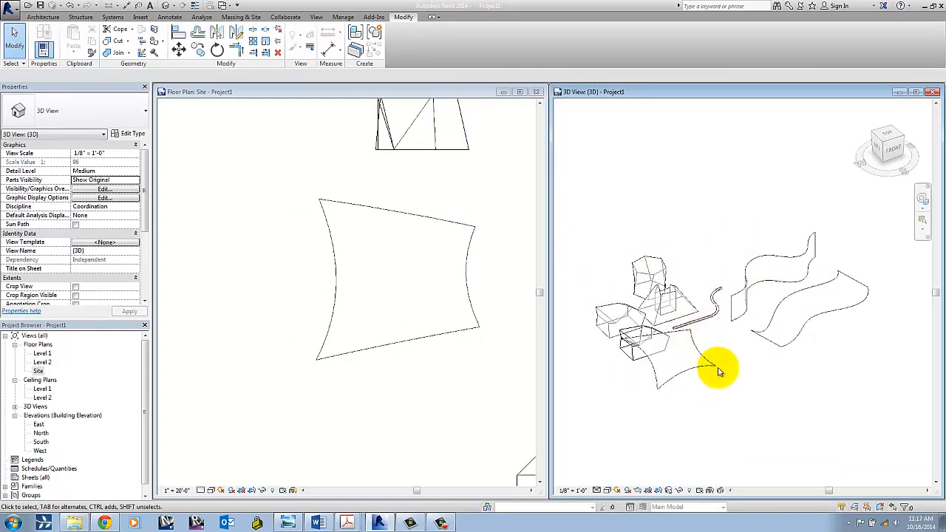